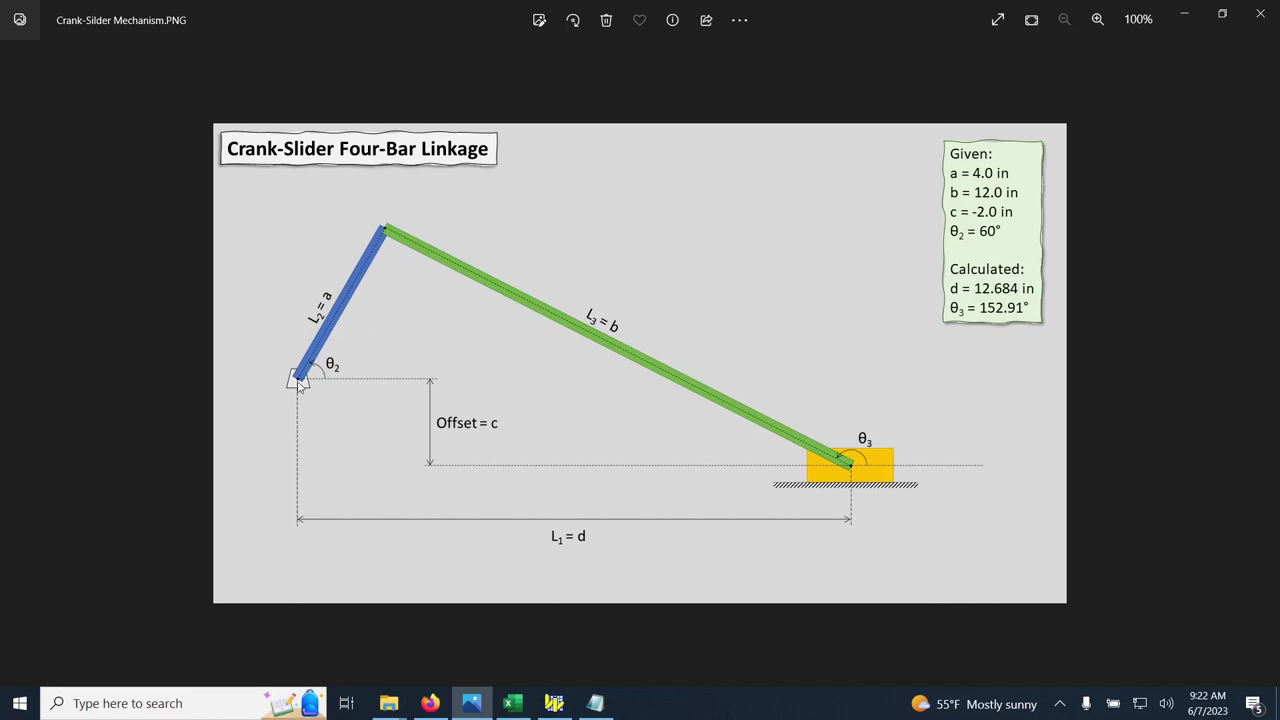
# - Switch from the crank-slider diagram in Photos to the Working Model window
pyautogui.click(554, 703)
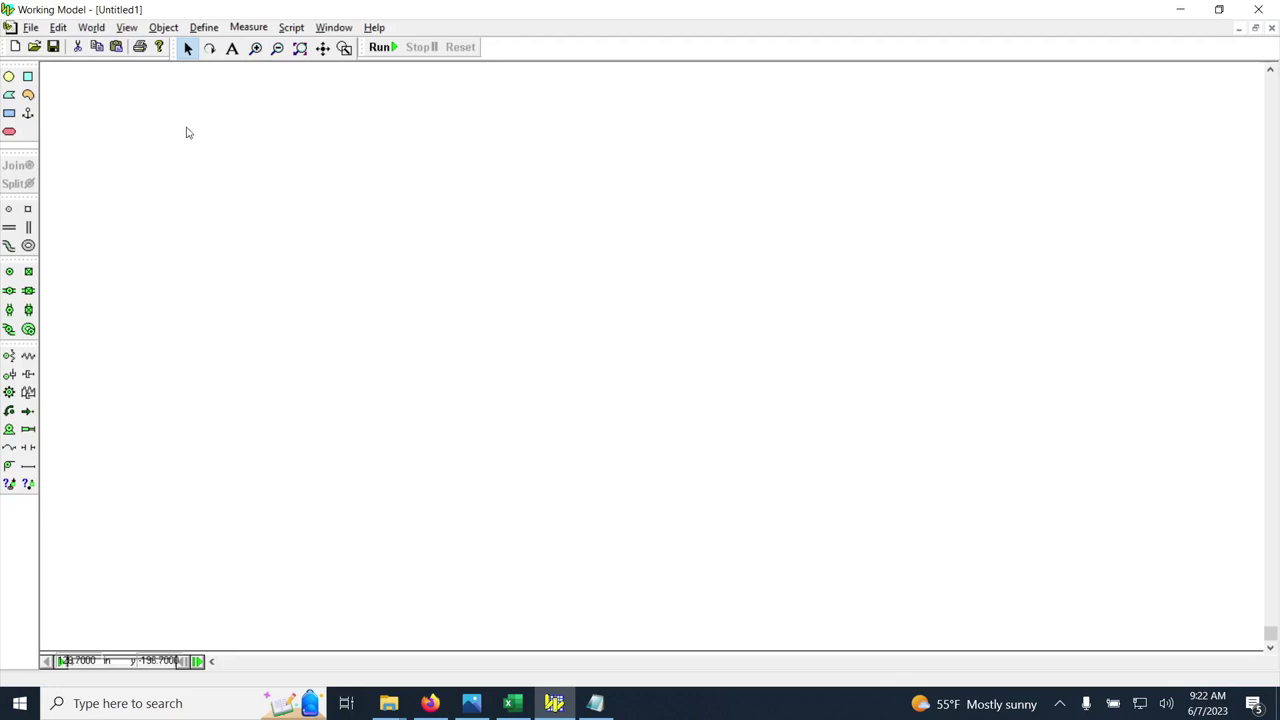
pyautogui.click(128, 28)
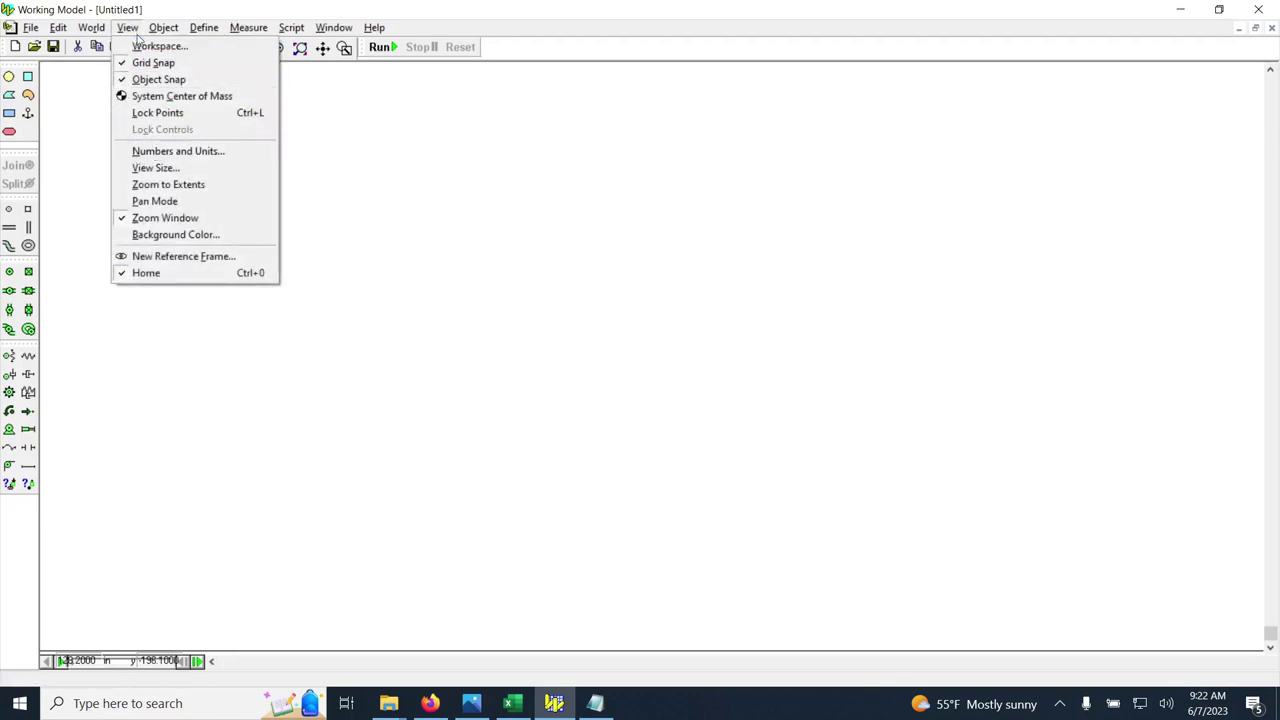
pyautogui.click(148, 152)
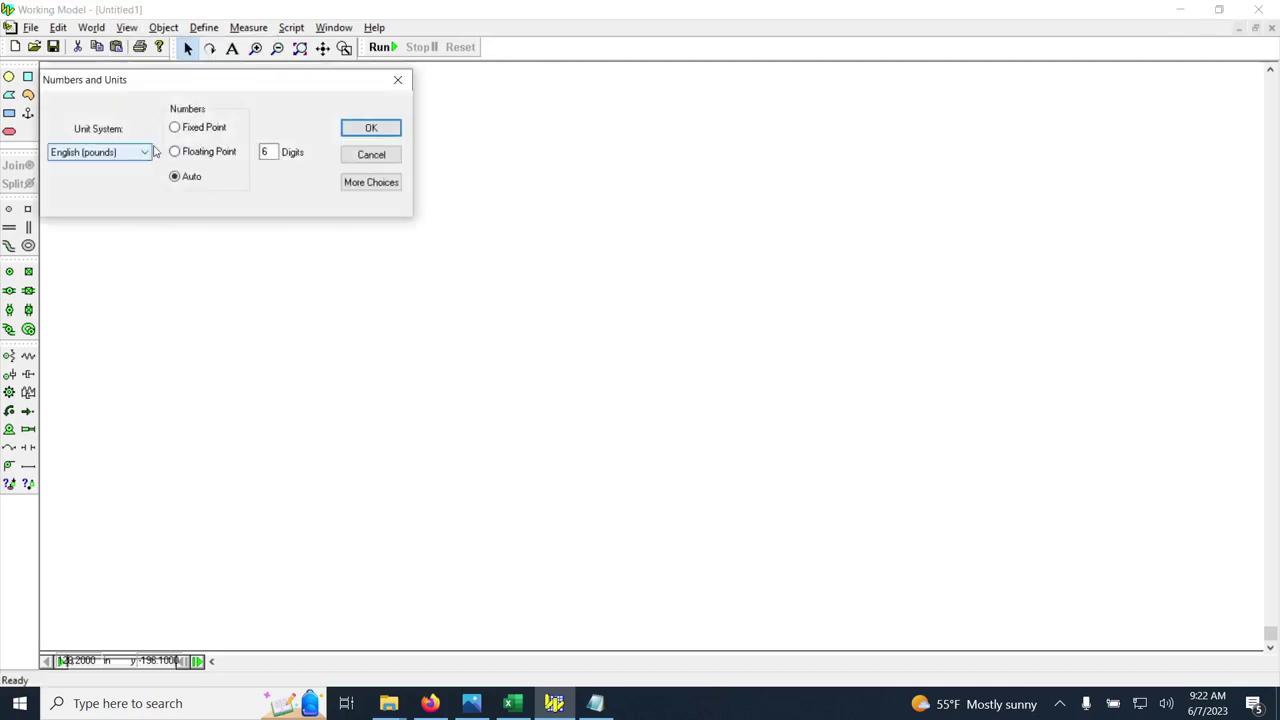
pyautogui.click(377, 190)
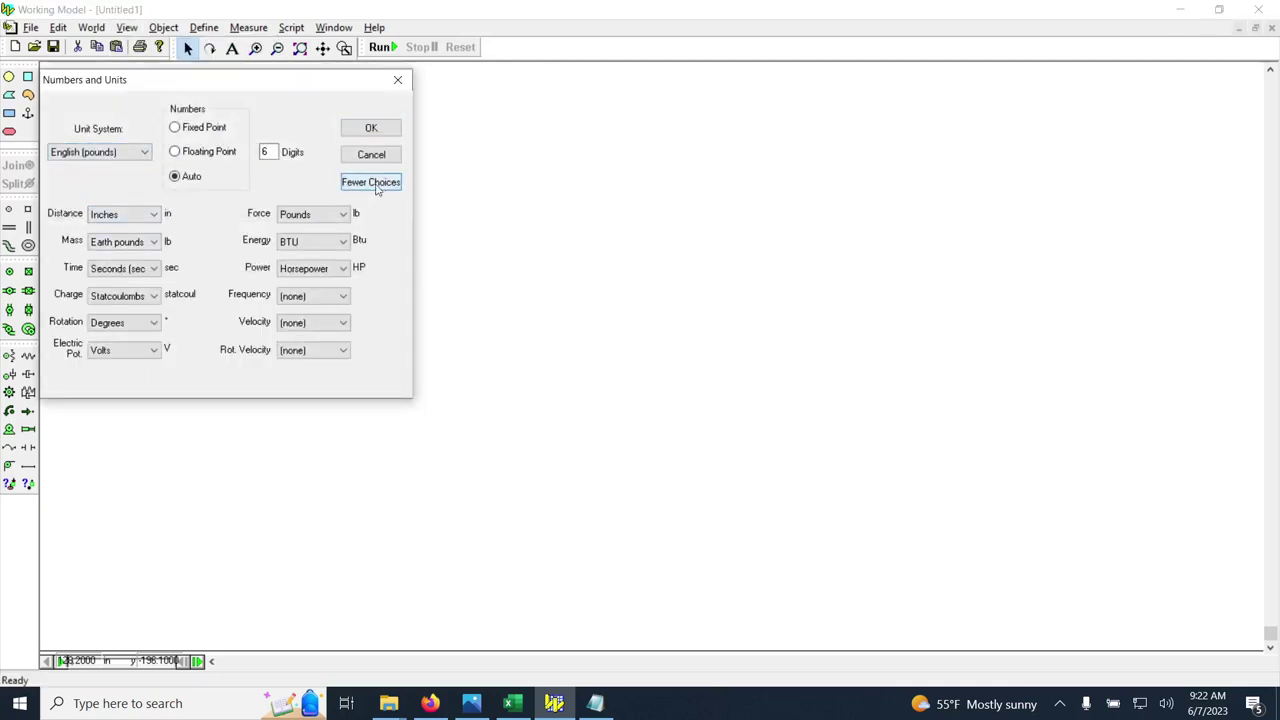
pyautogui.click(385, 190)
pyautogui.click(380, 189)
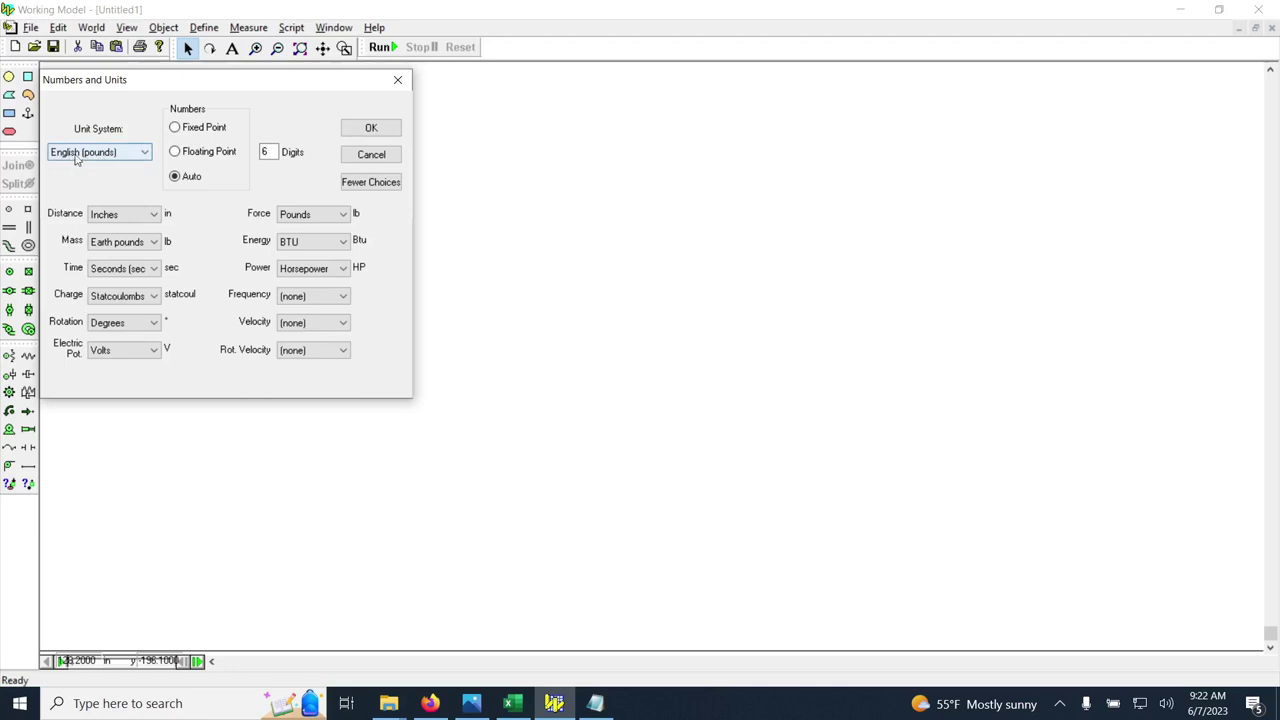
pyautogui.click(100, 155)
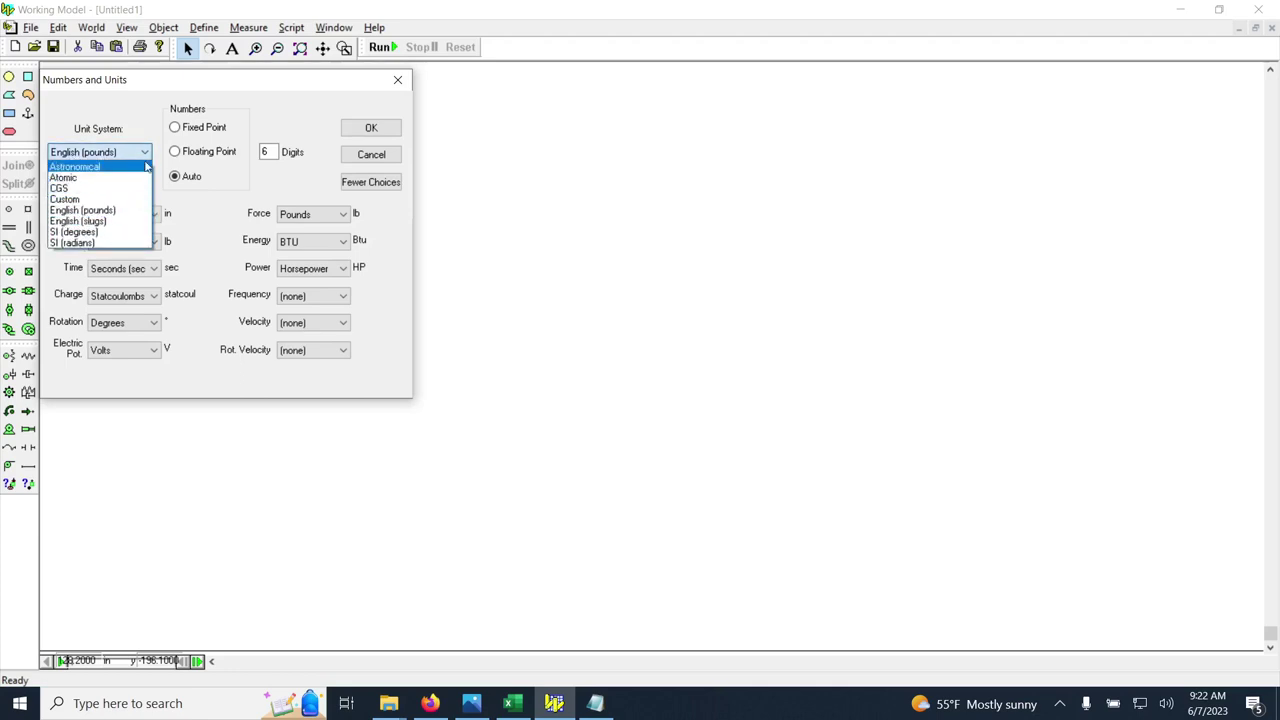
pyautogui.click(150, 125)
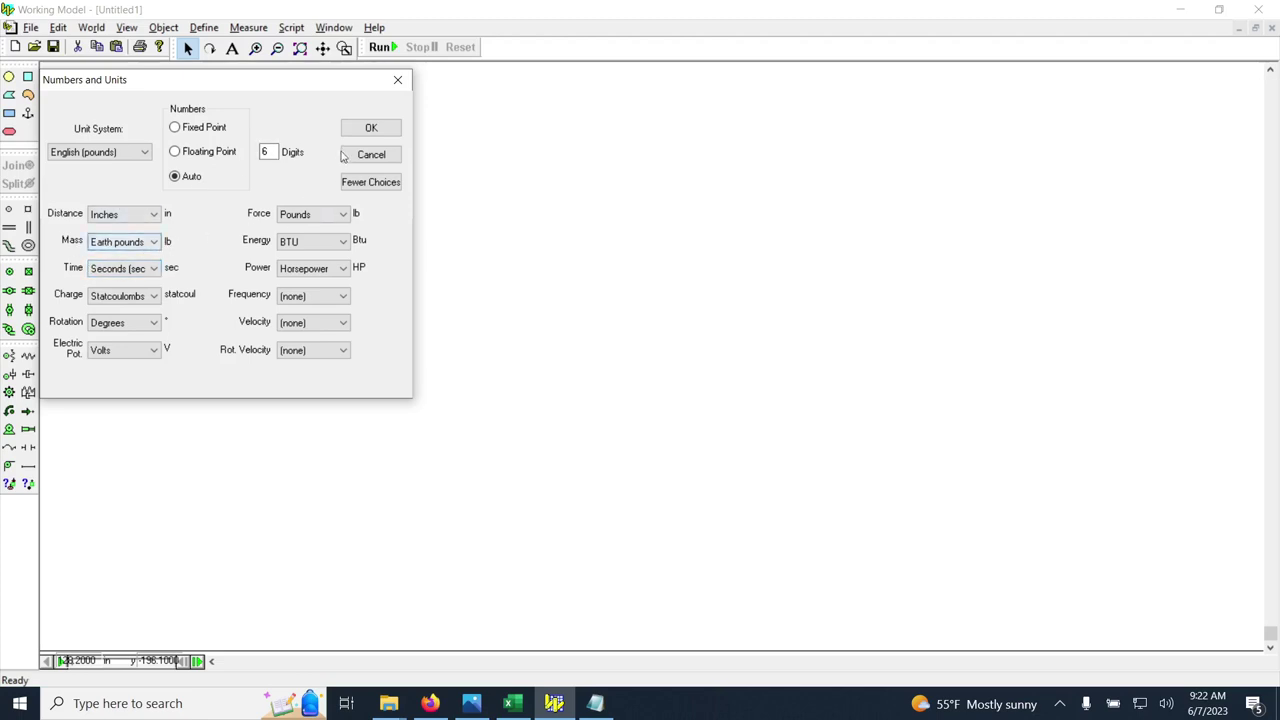
pyautogui.click(367, 129)
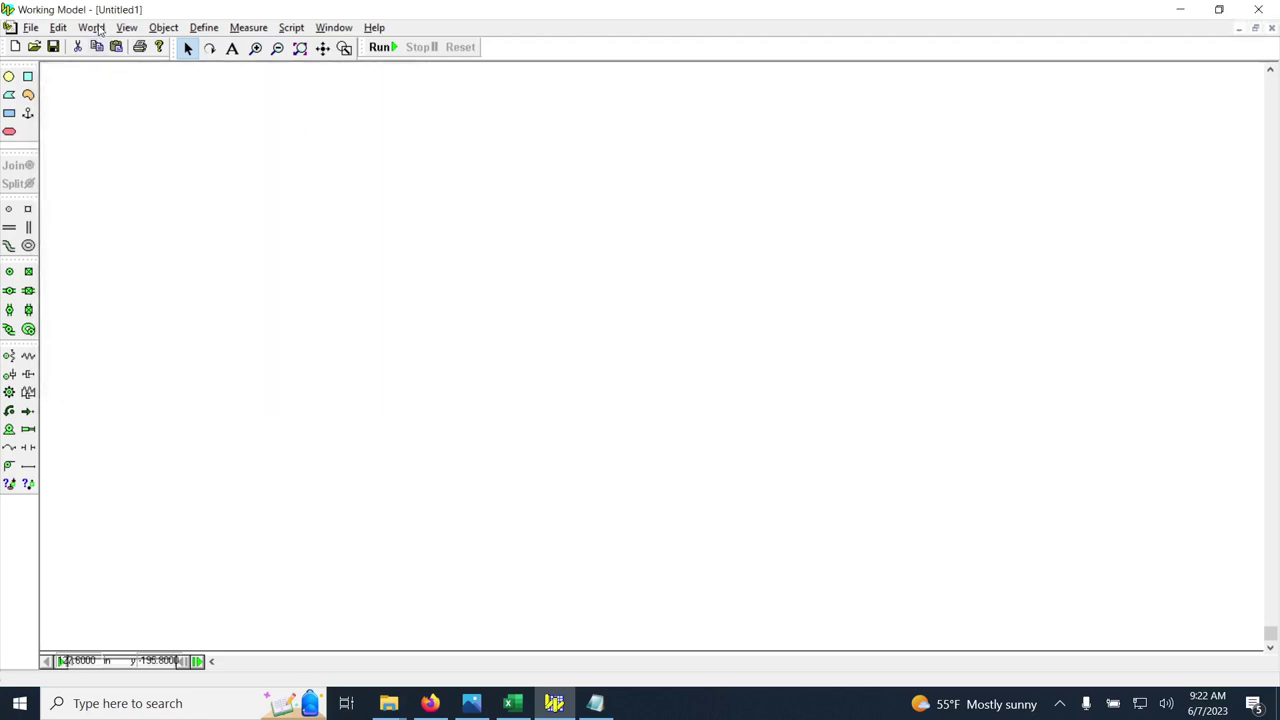
# - In the World Gravity dialog, try Vertical and Planetary, then choose None and confirm
pyautogui.click(97, 28)
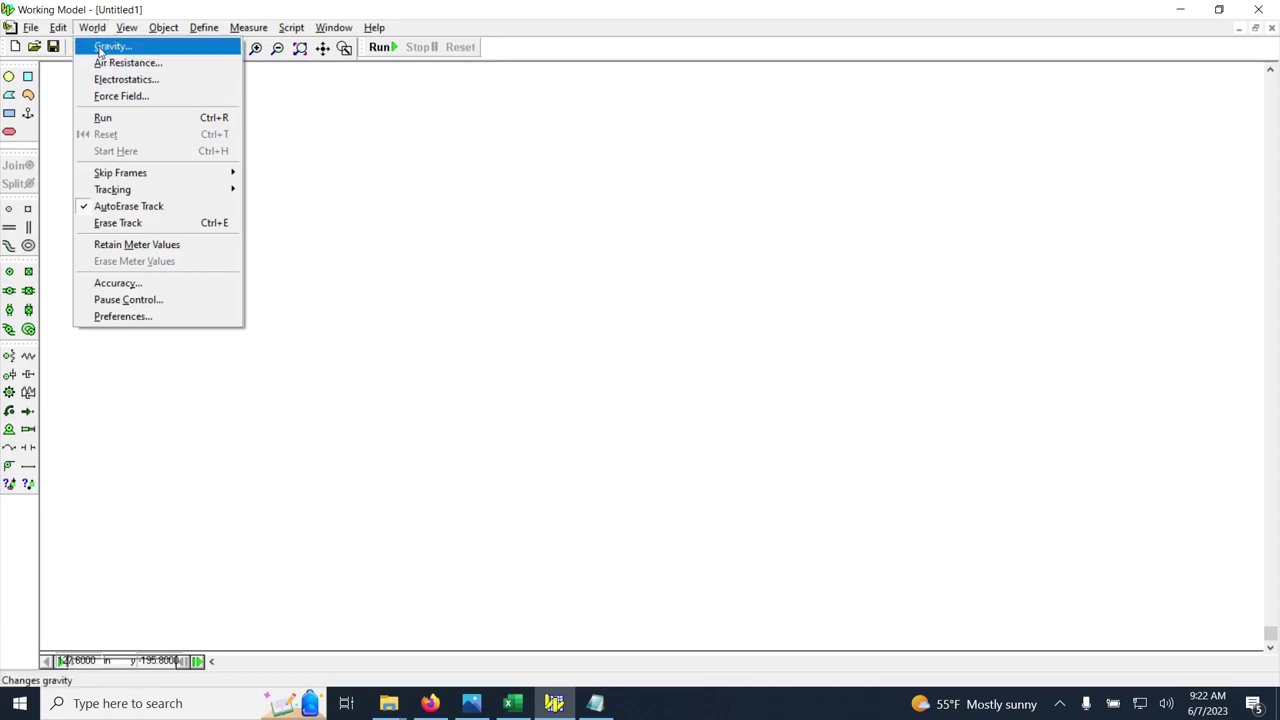
pyautogui.click(100, 48)
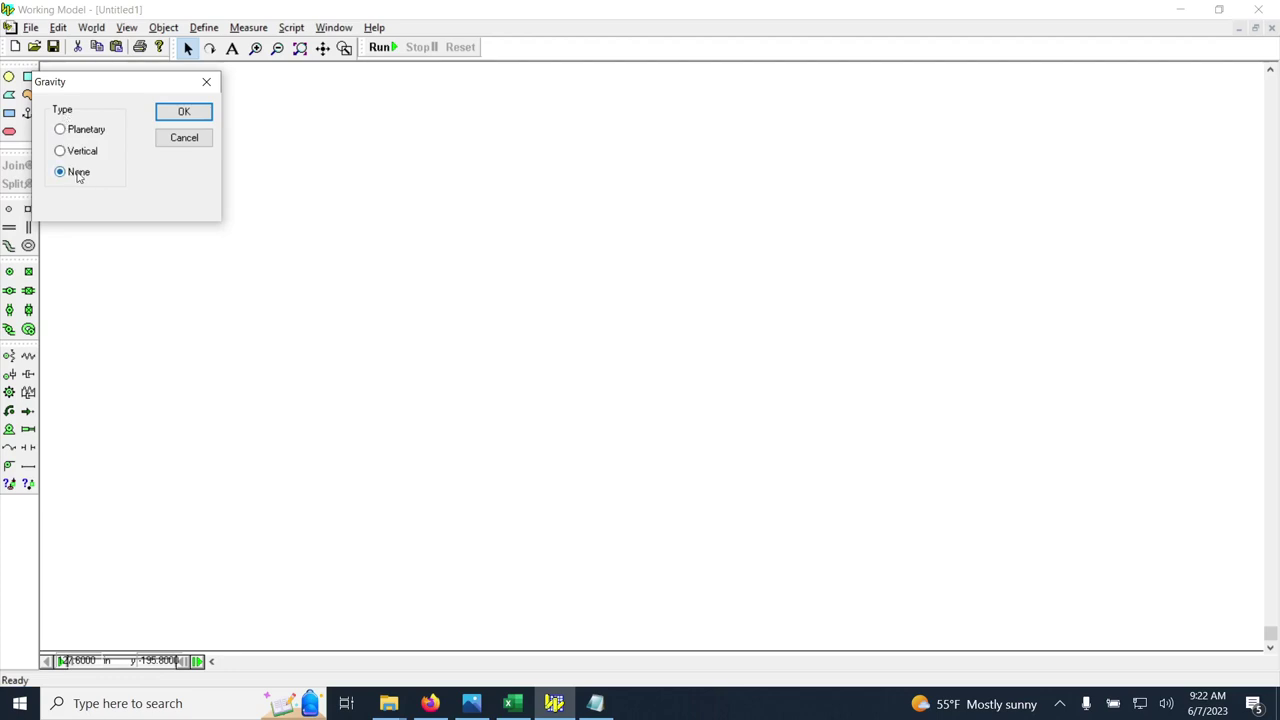
pyautogui.click(74, 153)
pyautogui.click(82, 135)
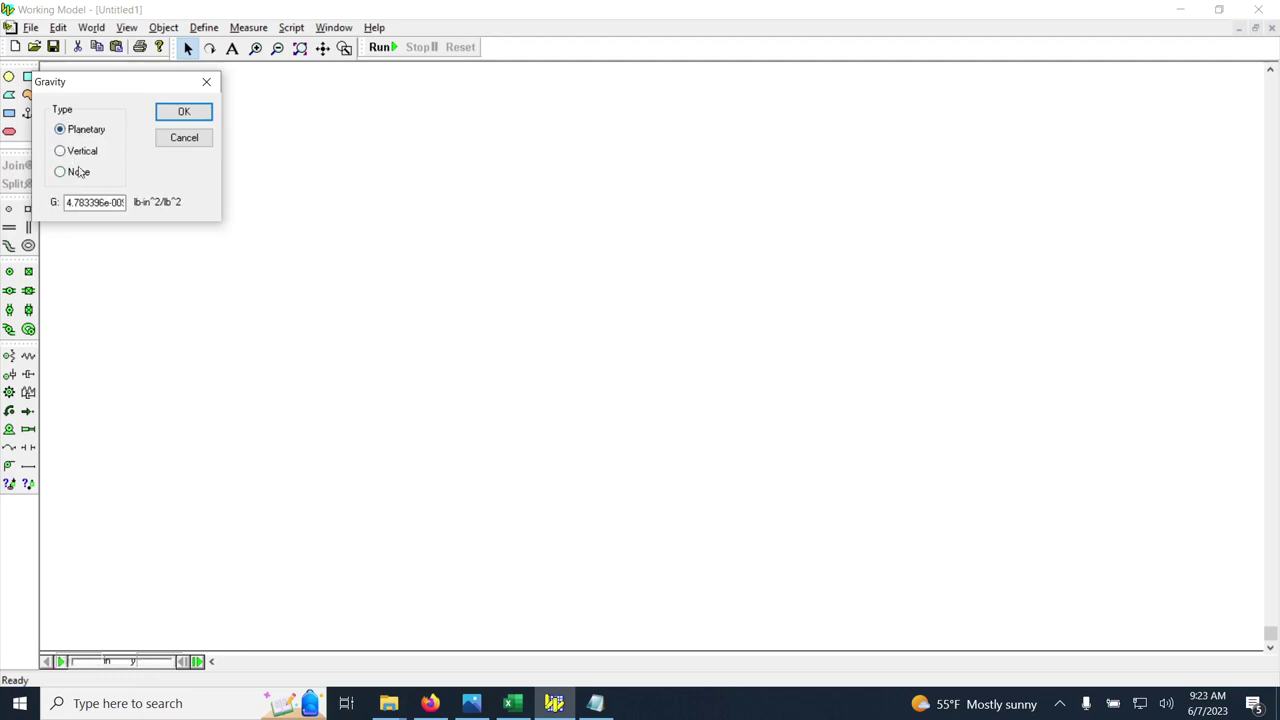
pyautogui.click(76, 175)
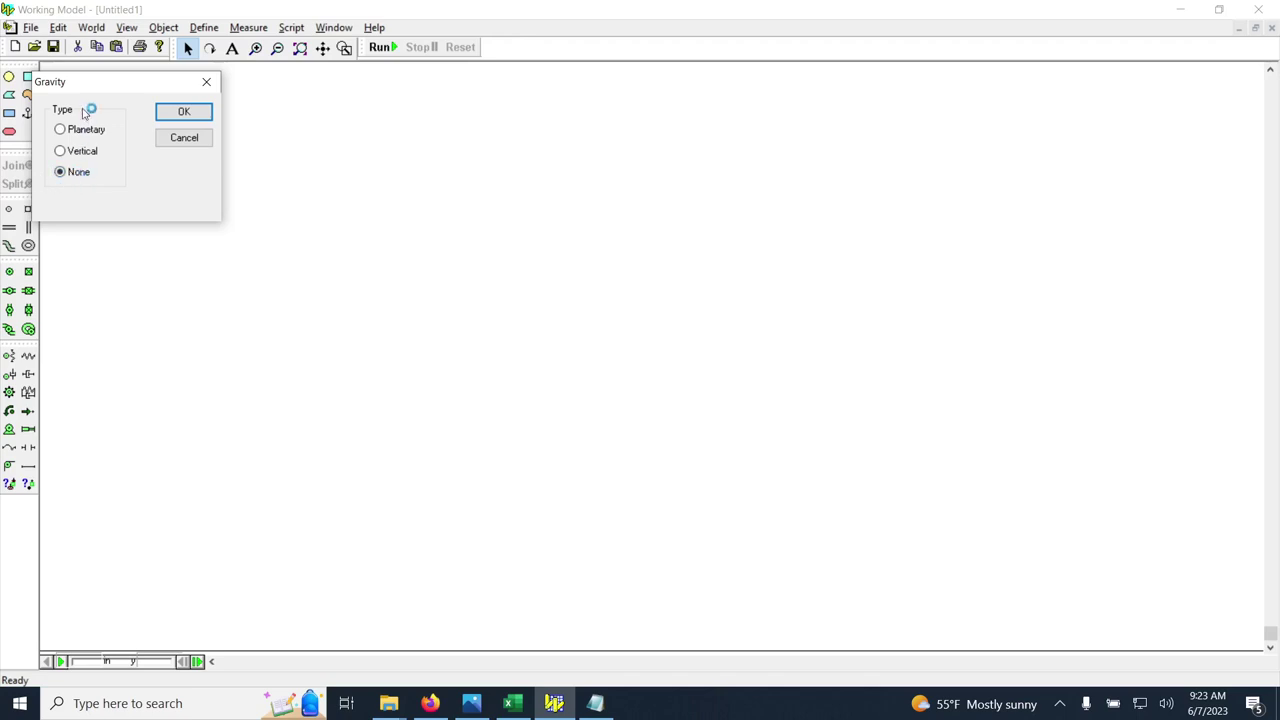
pyautogui.moveTo(92, 88); pyautogui.dragTo(150, 143)
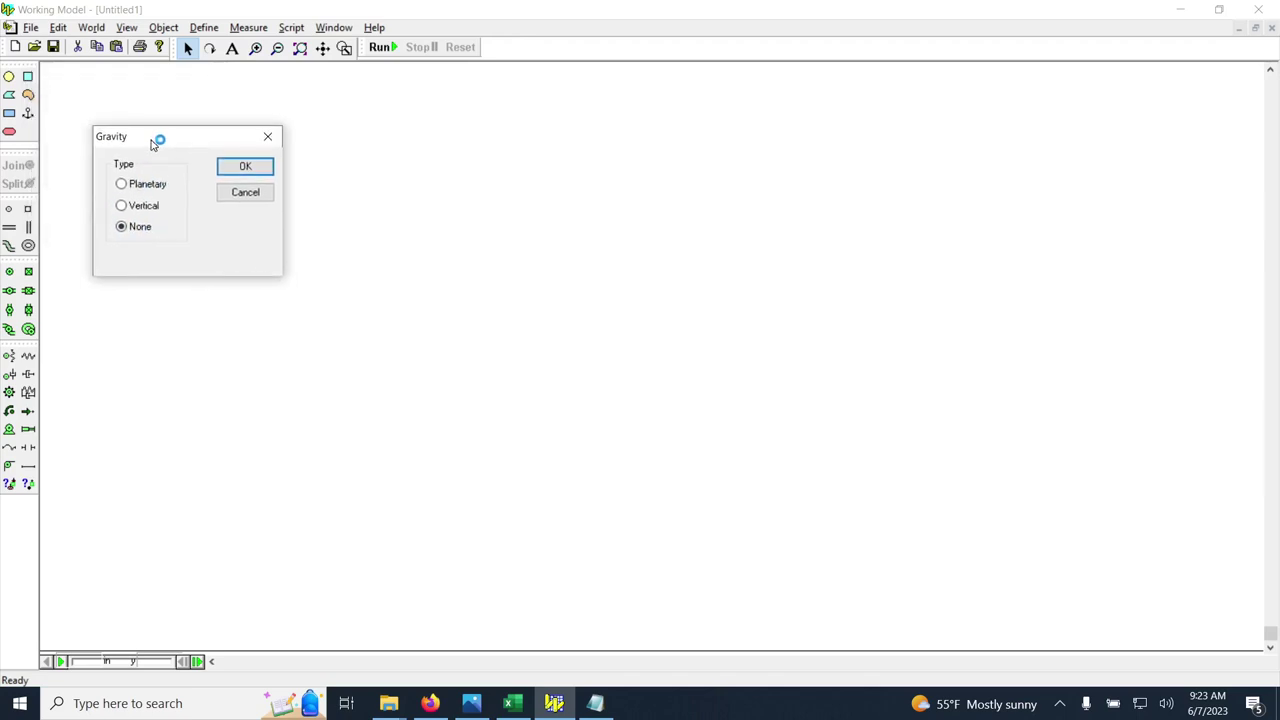
pyautogui.click(240, 166)
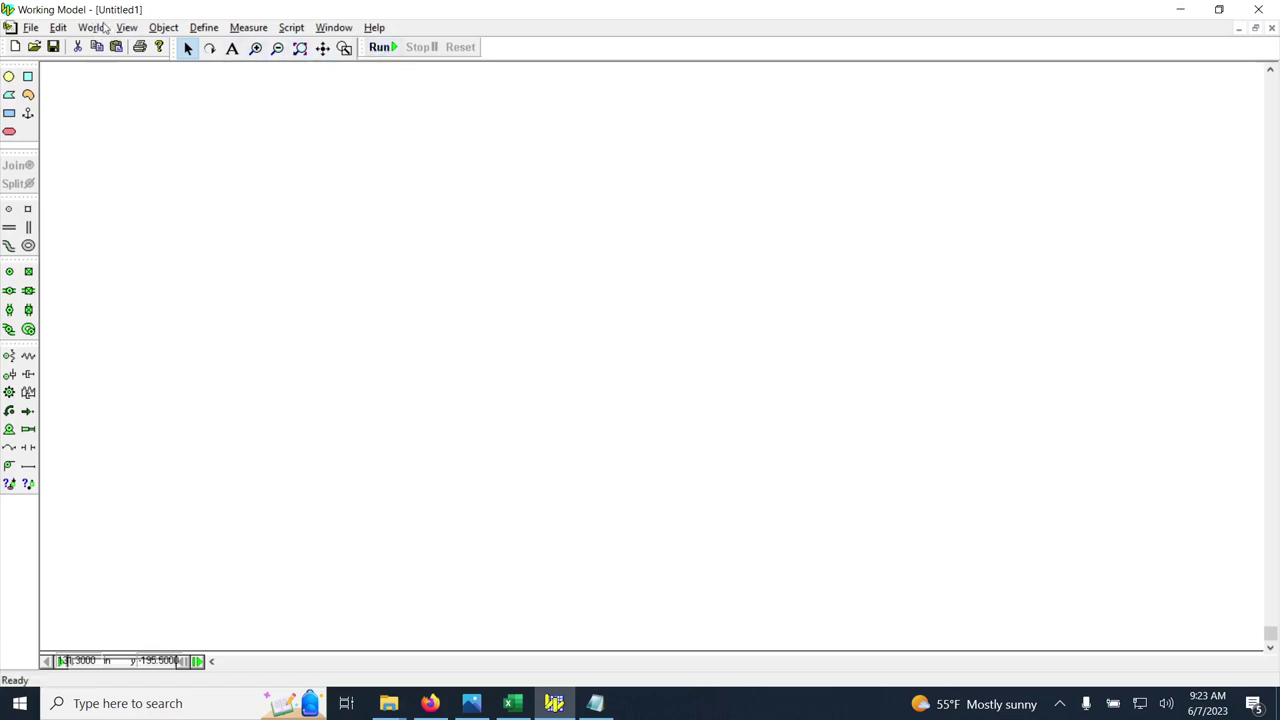
pyautogui.click(98, 30)
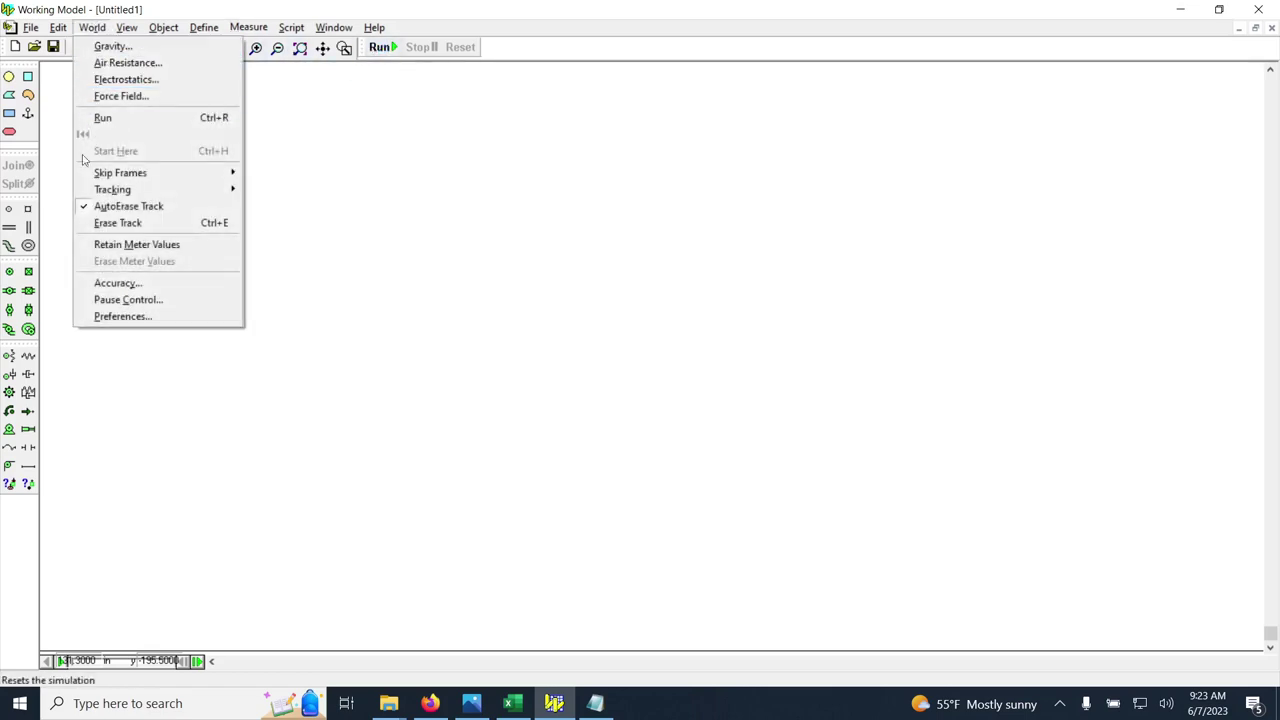
pyautogui.click(89, 302)
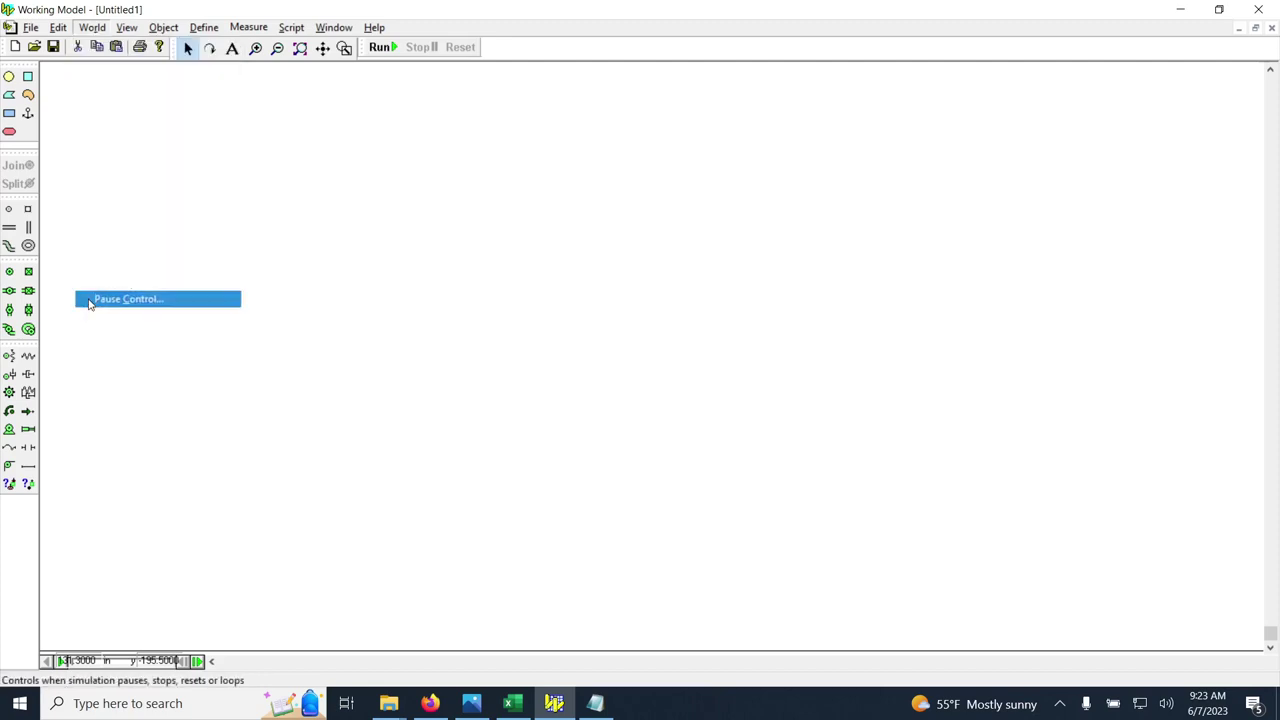
pyautogui.click(312, 188)
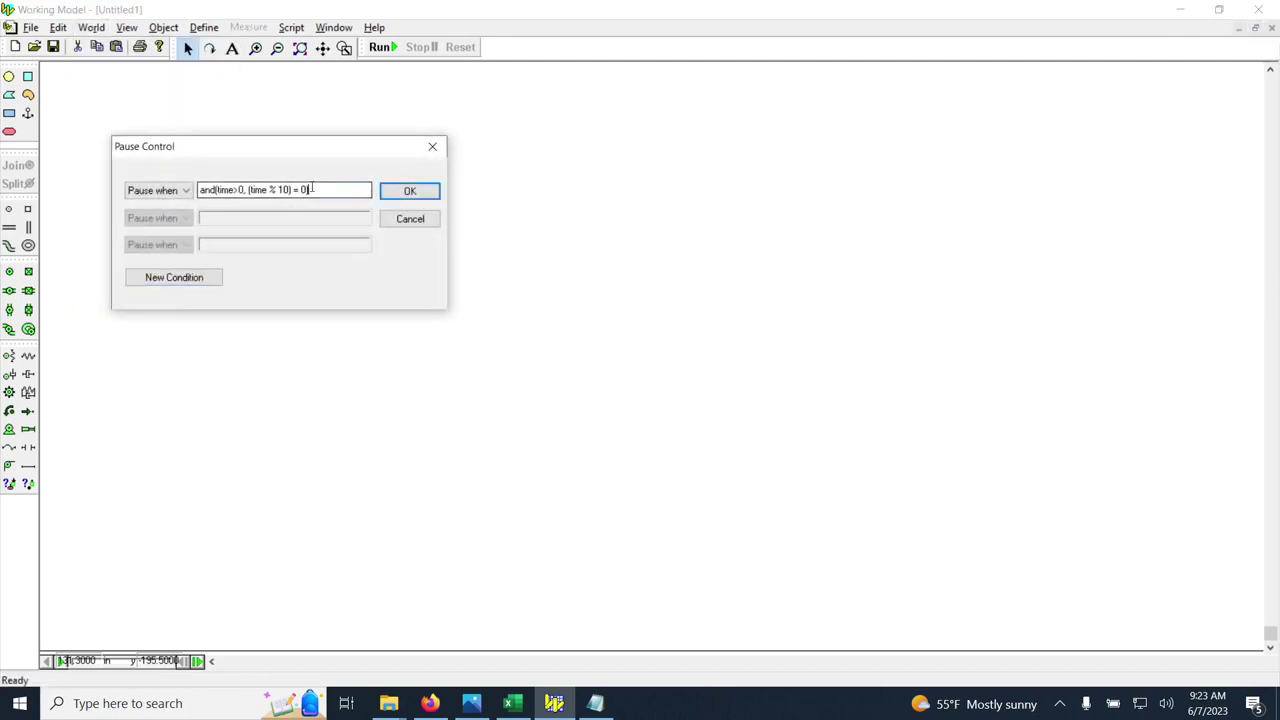
pyautogui.moveTo(312, 188); pyautogui.dragTo(198, 189)
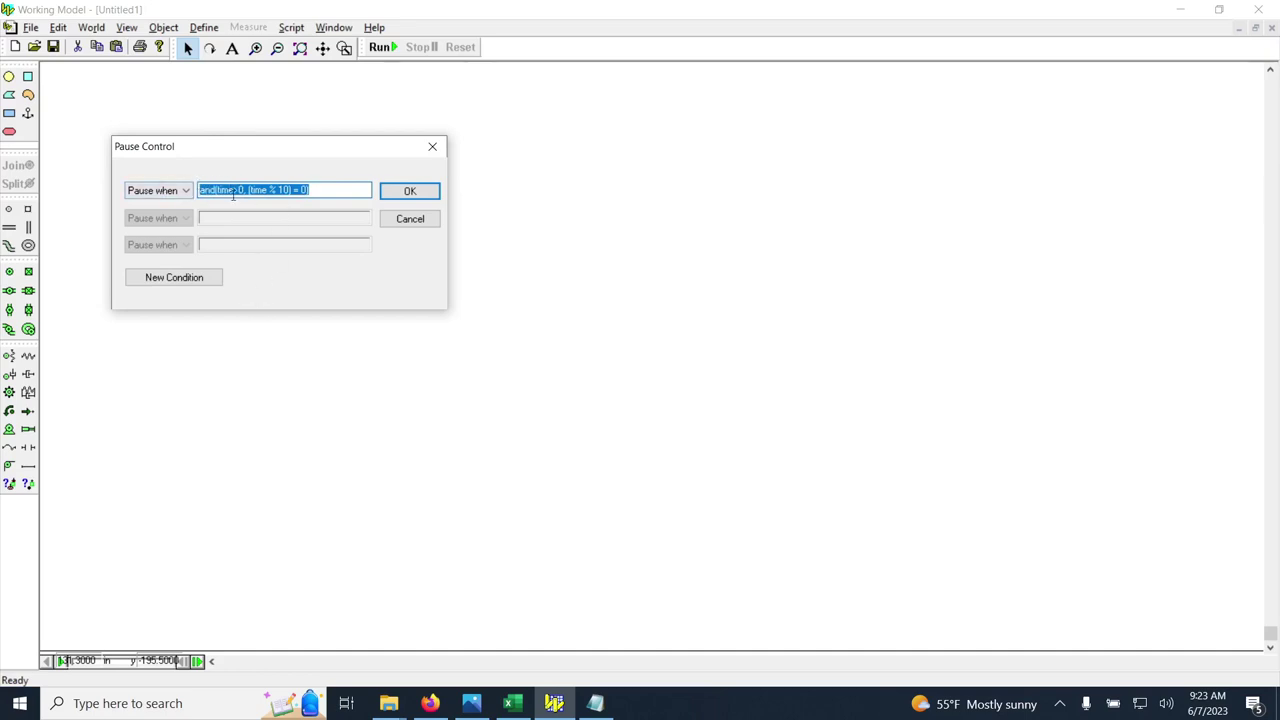
pyautogui.click(208, 192)
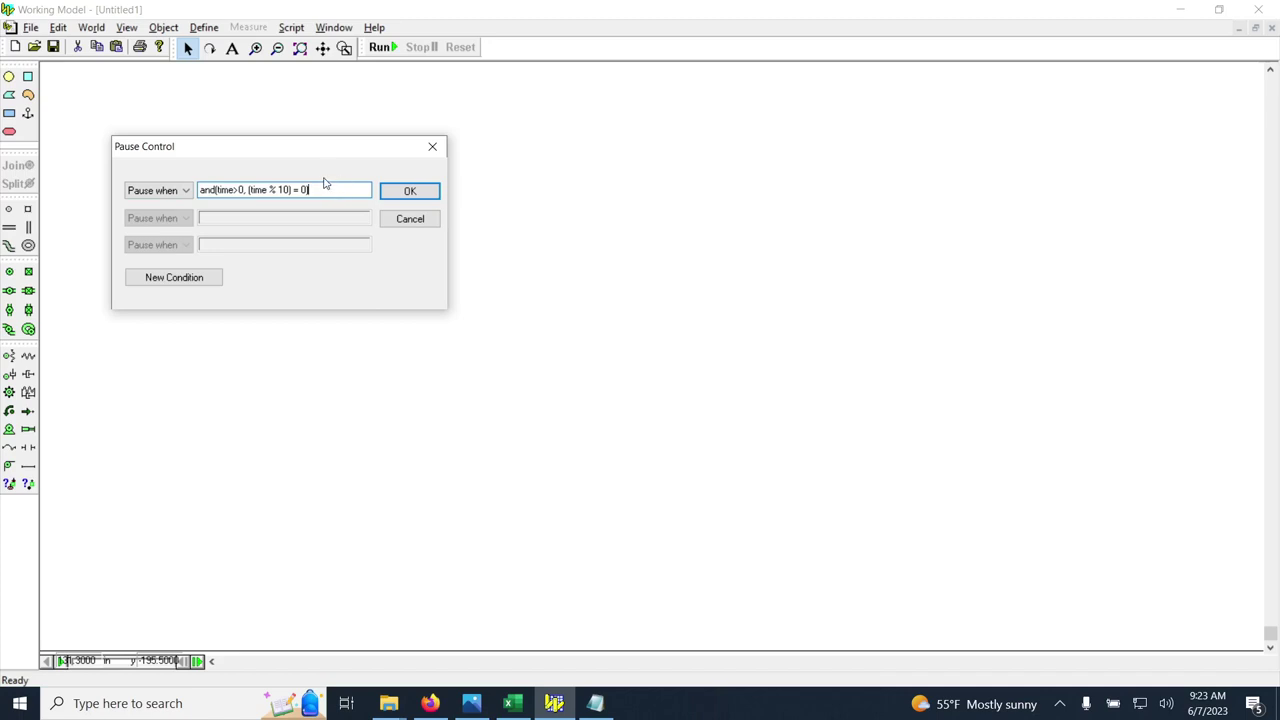
pyautogui.moveTo(308, 189); pyautogui.dragTo(207, 183)
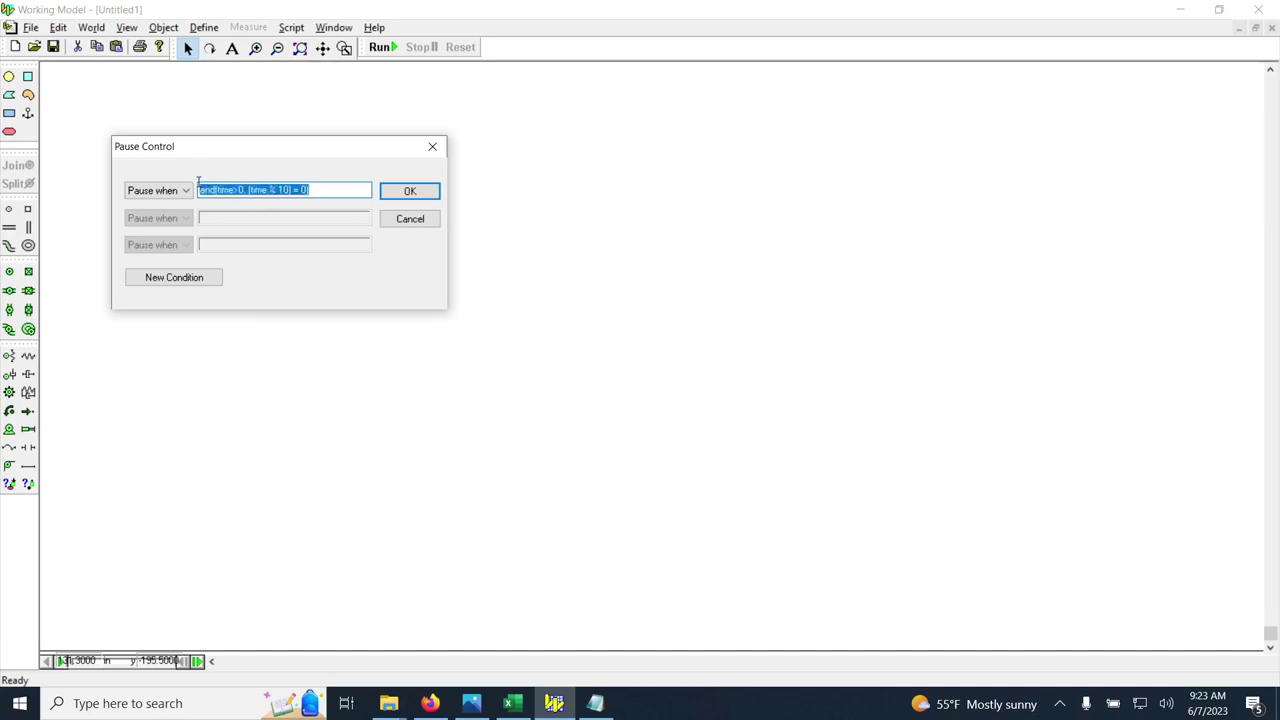
pyautogui.click(284, 190)
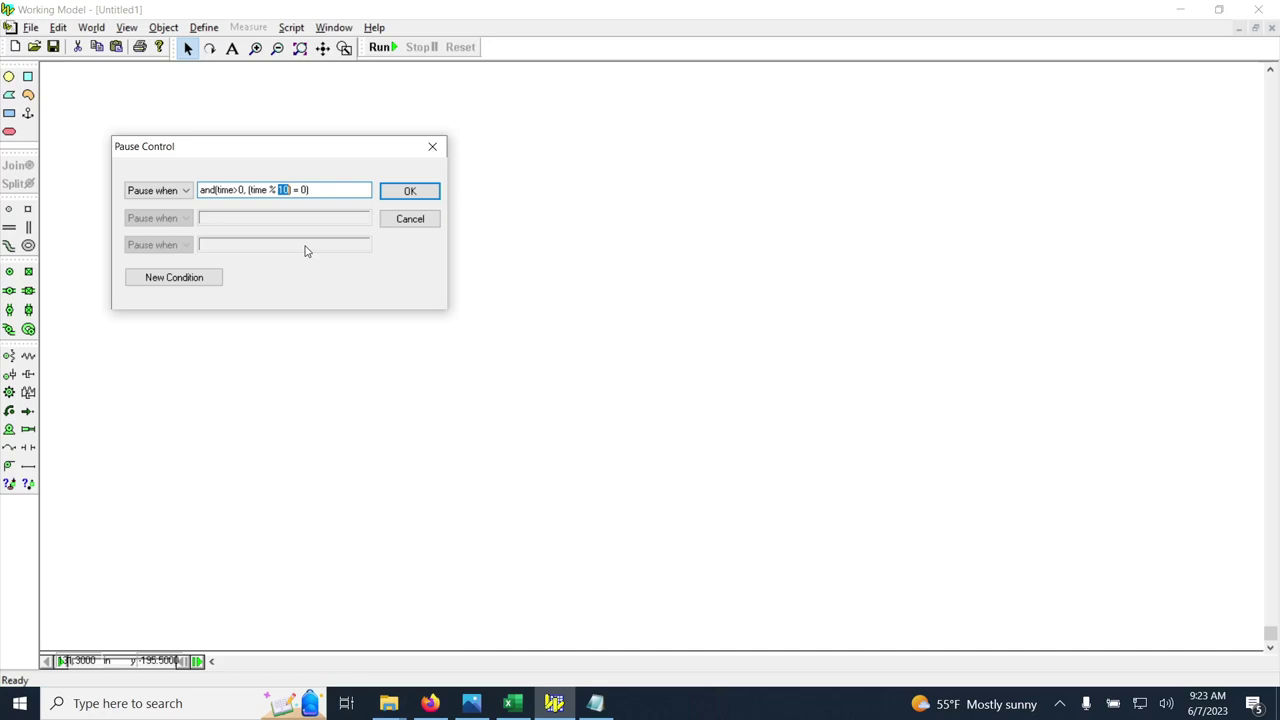
pyautogui.moveTo(307, 148); pyautogui.dragTo(373, 171)
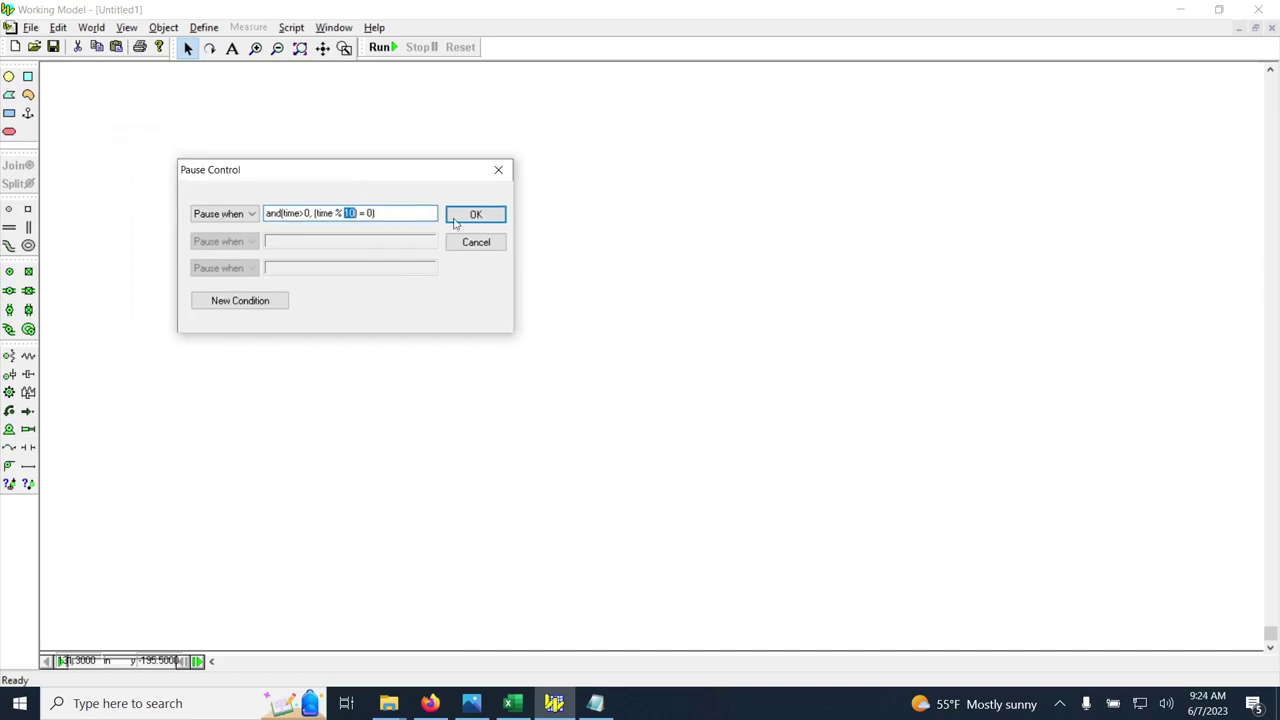
pyautogui.click(476, 216)
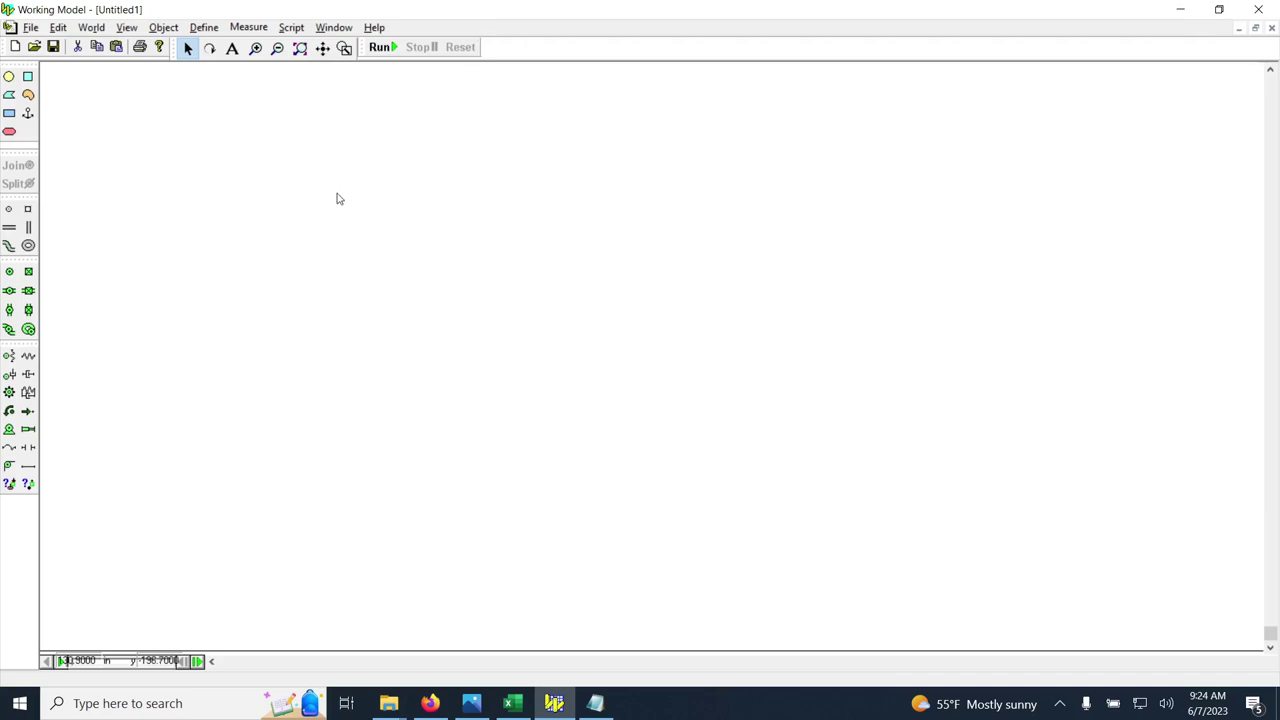
pyautogui.click(471, 703)
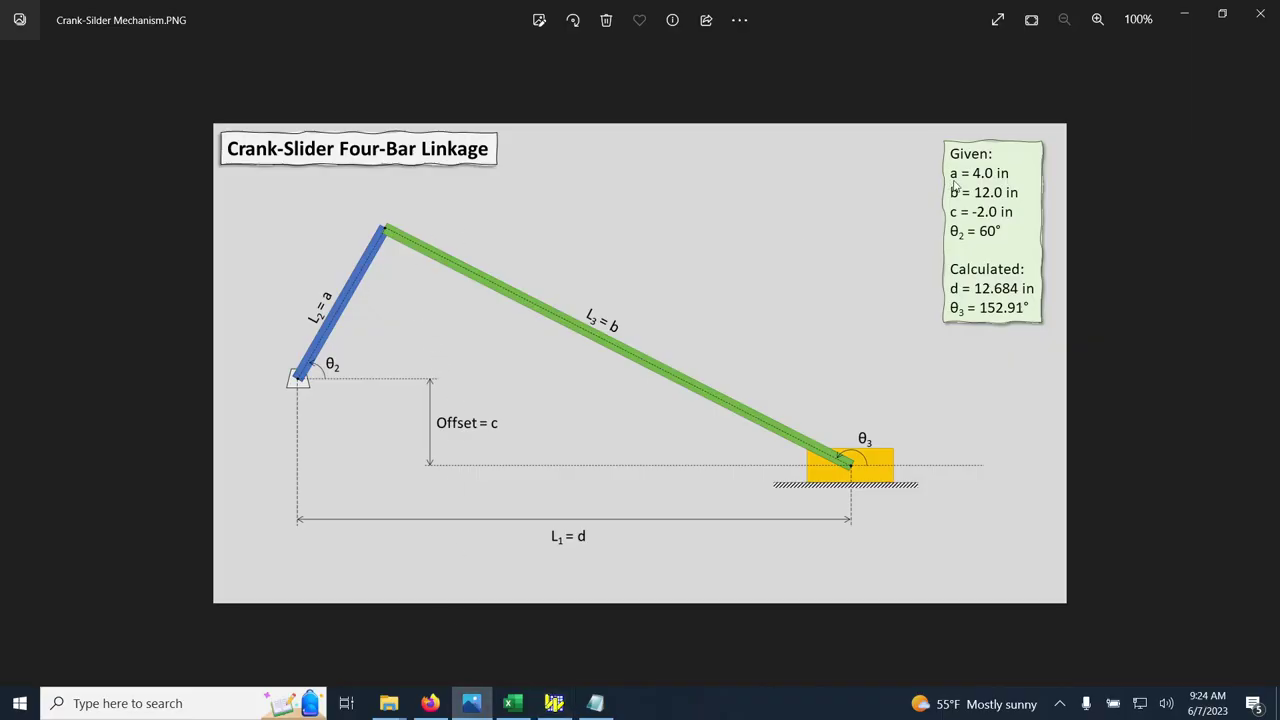
pyautogui.click(1184, 14)
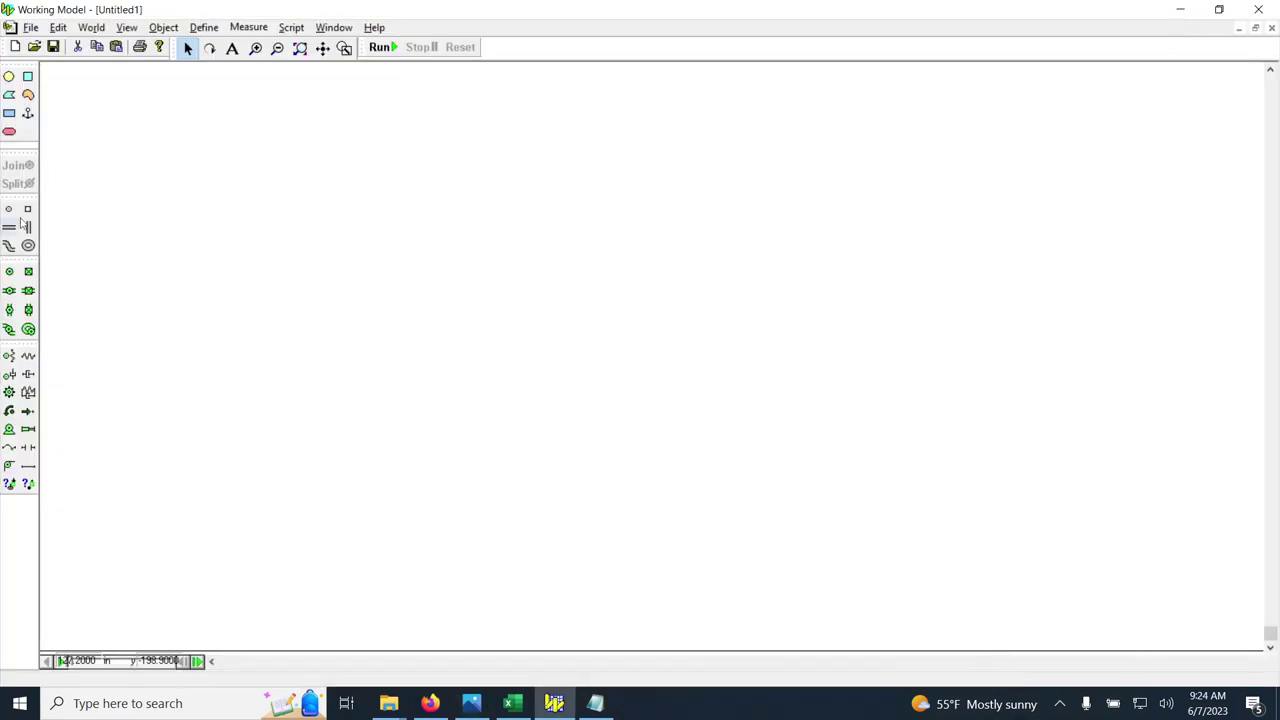
# - Draw a rectangle body on the canvas for the crank
pyautogui.click(9, 113)
pyautogui.moveTo(145, 247); pyautogui.dragTo(231, 268)
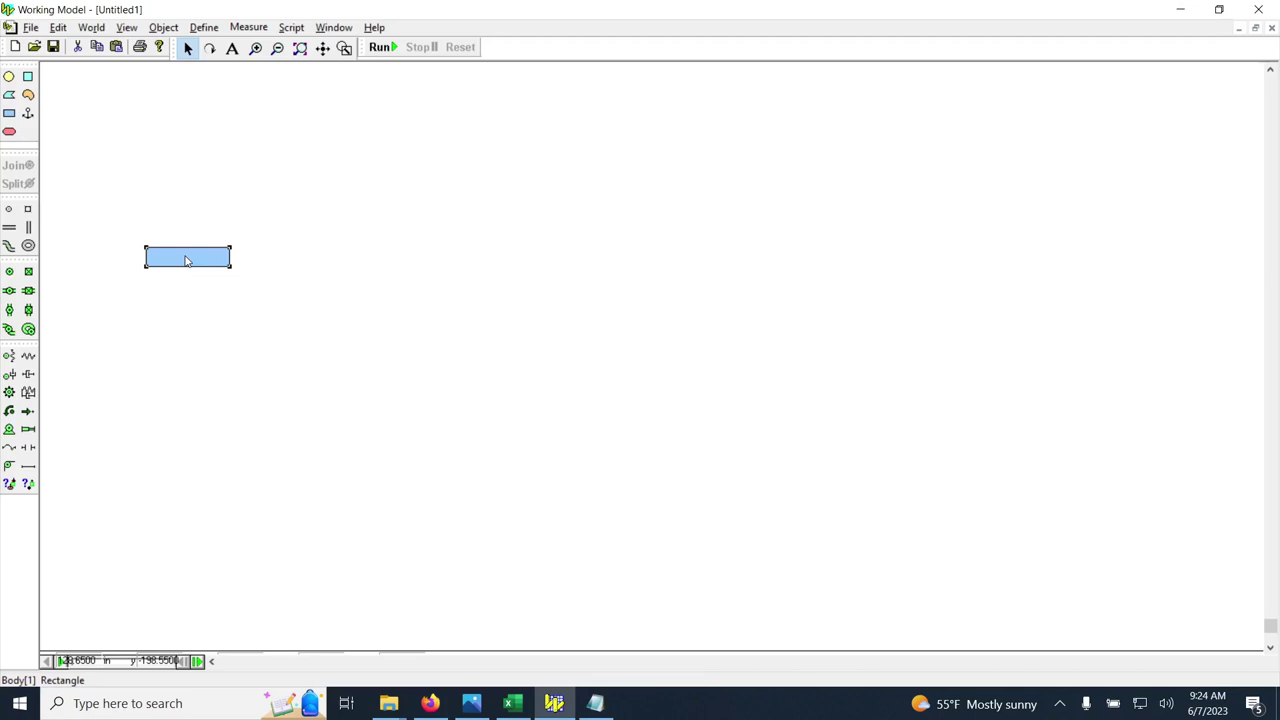
pyautogui.rightClick(182, 262)
pyautogui.click(141, 151)
# - Resize the rectangle to 0.25 in high and 4 in wide, then move it right
pyautogui.rightClick(198, 263)
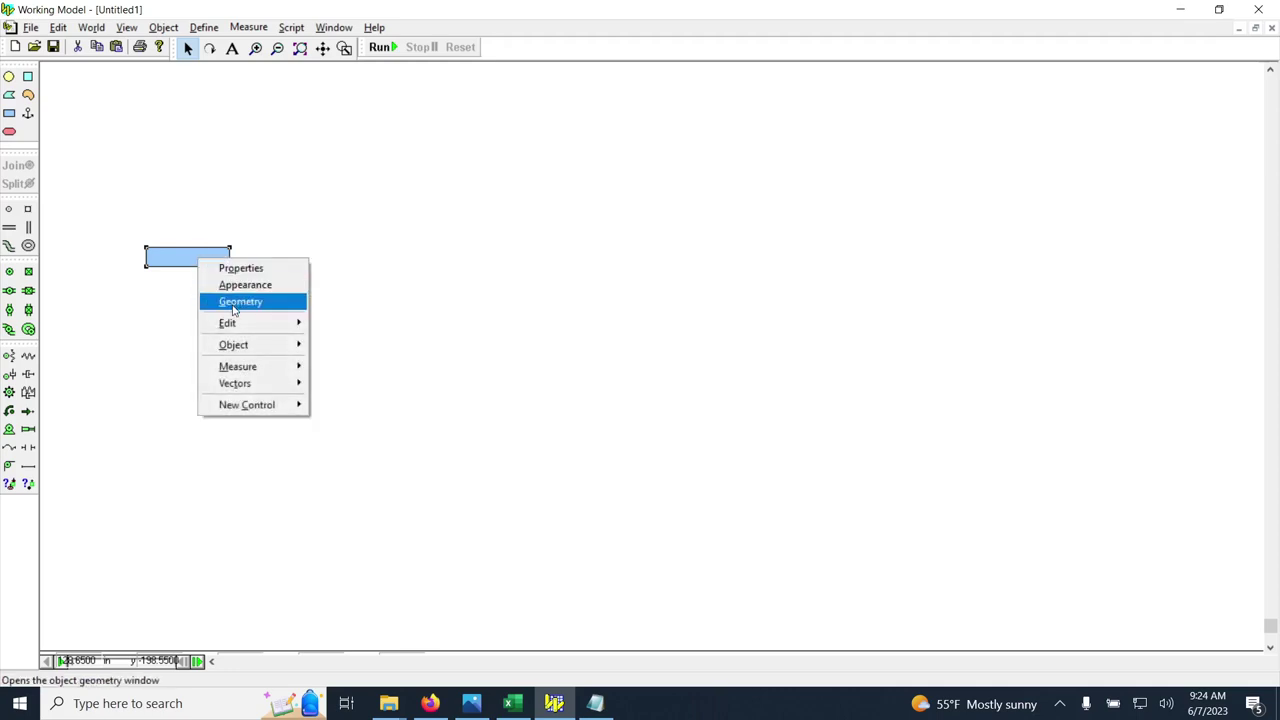
pyautogui.click(240, 301)
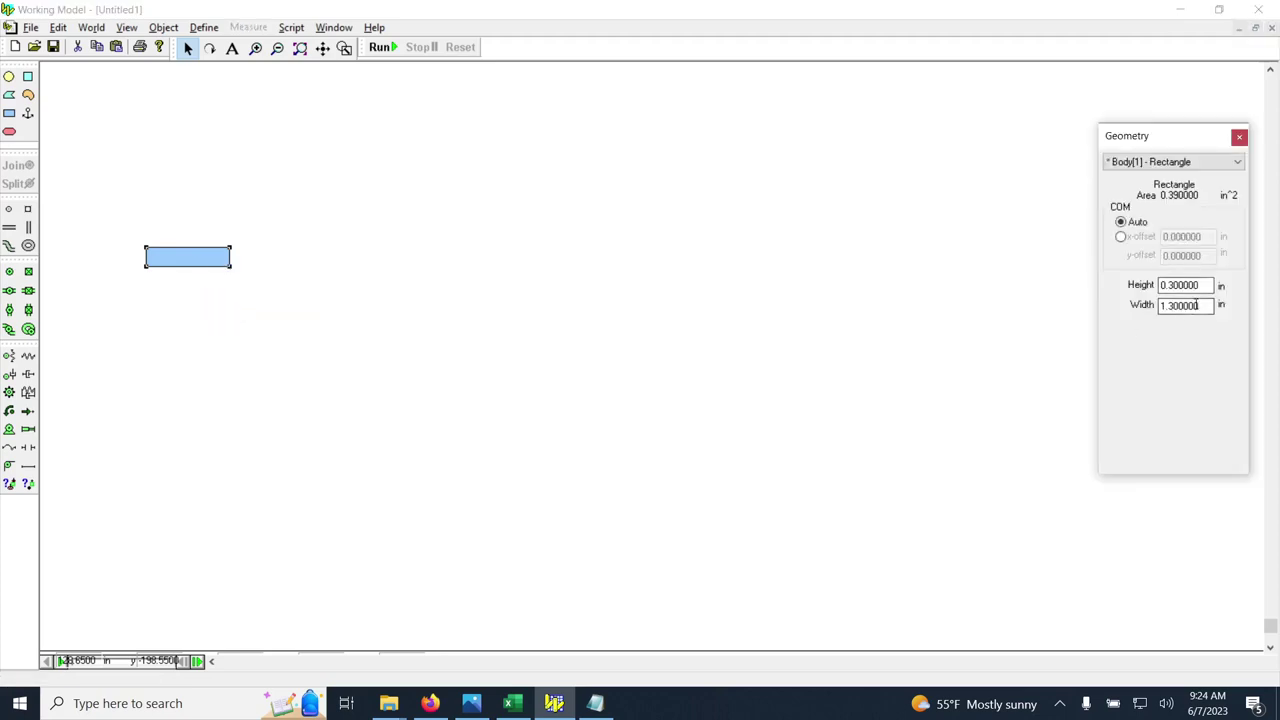
pyautogui.click(1205, 285)
pyautogui.moveTo(1206, 285); pyautogui.dragTo(1148, 283)
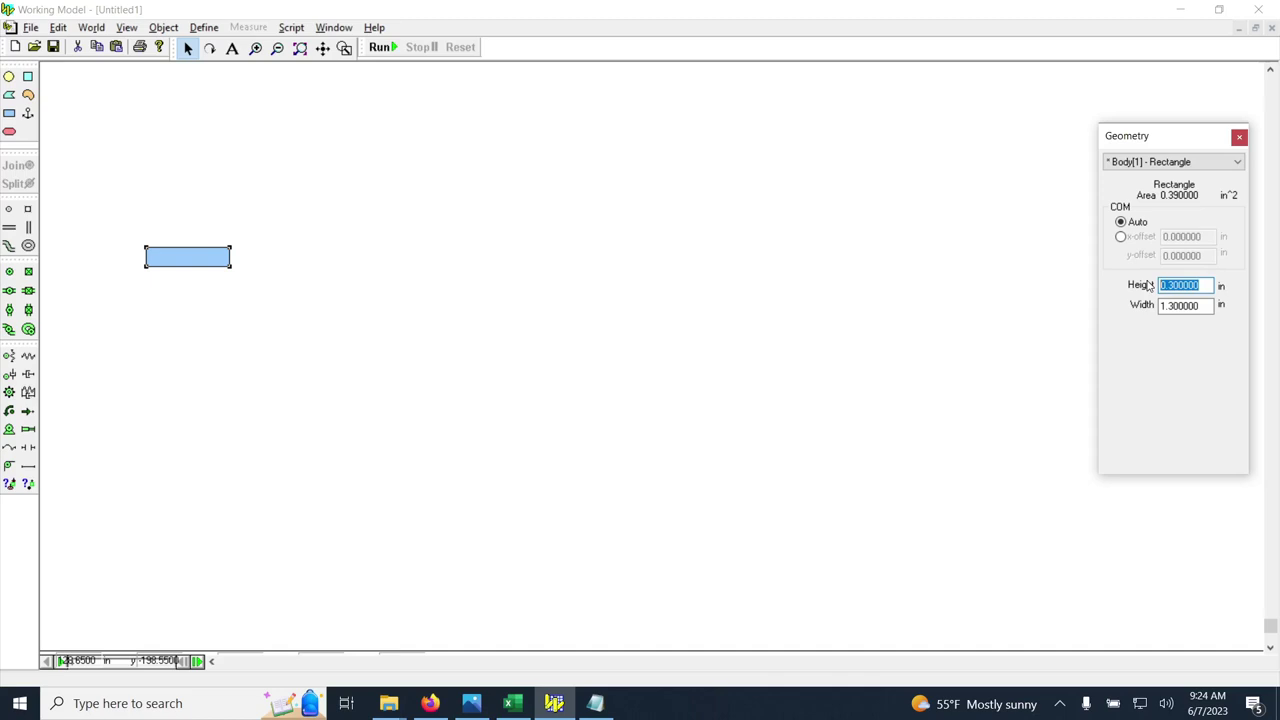
pyautogui.write('0.25')
pyautogui.press('Return')
pyautogui.moveTo(1210, 307); pyautogui.dragTo(1151, 306)
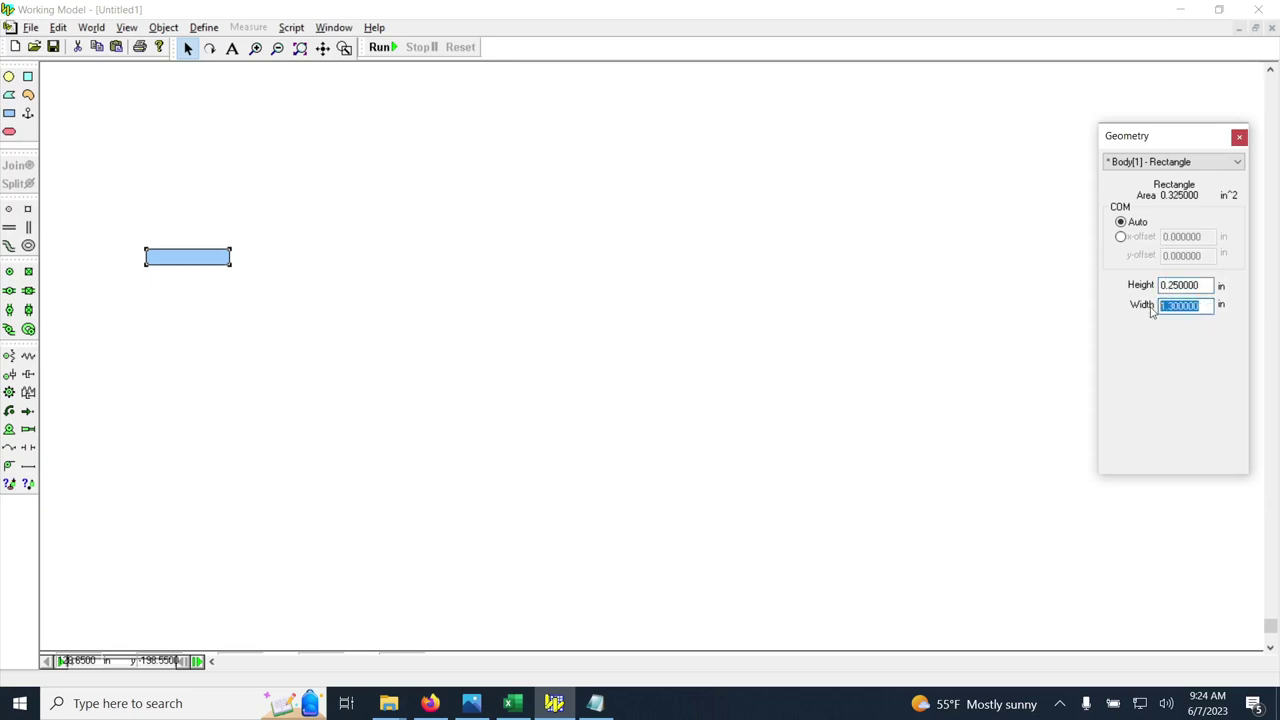
pyautogui.write('4')
pyautogui.press('Tab')
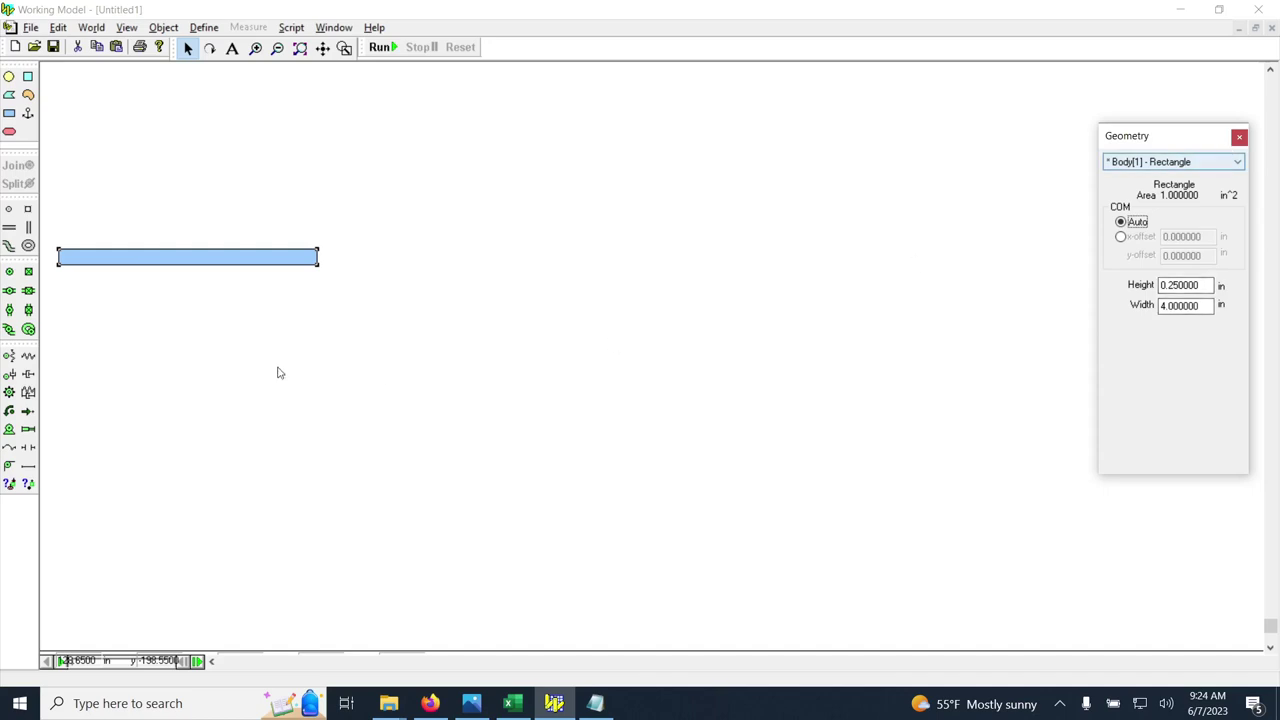
pyautogui.moveTo(179, 262); pyautogui.dragTo(363, 218)
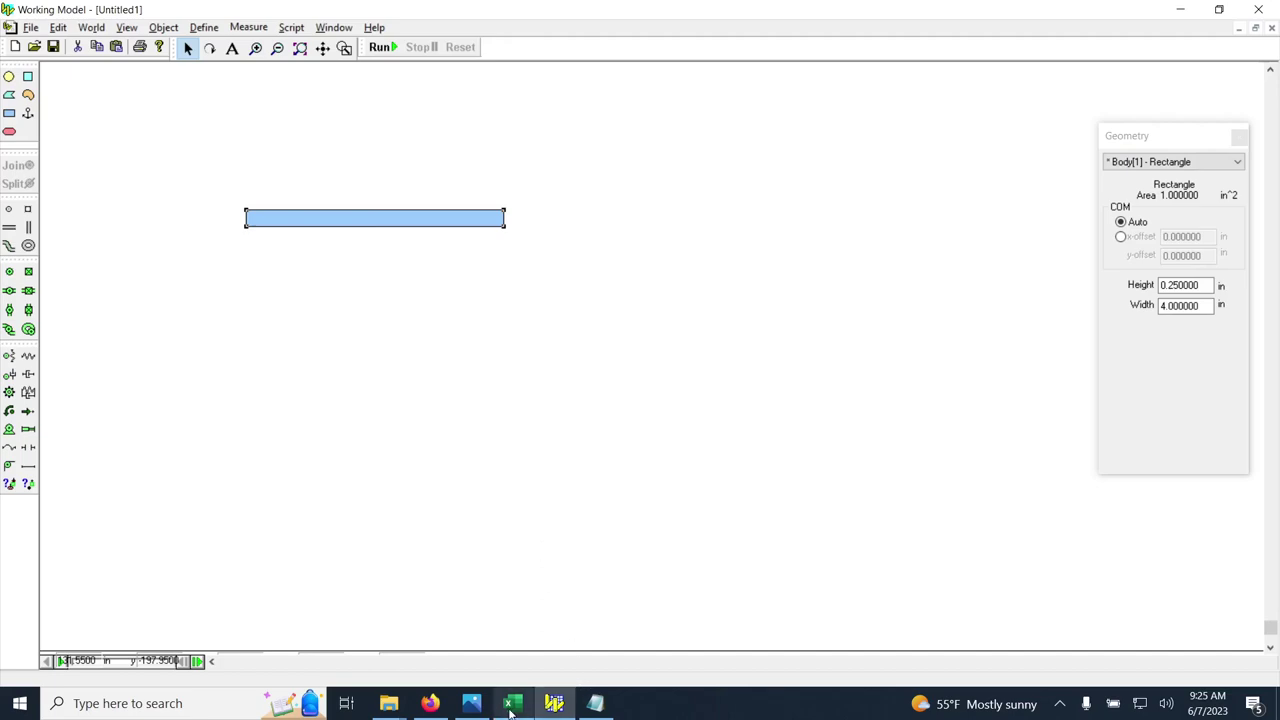
pyautogui.click(562, 706)
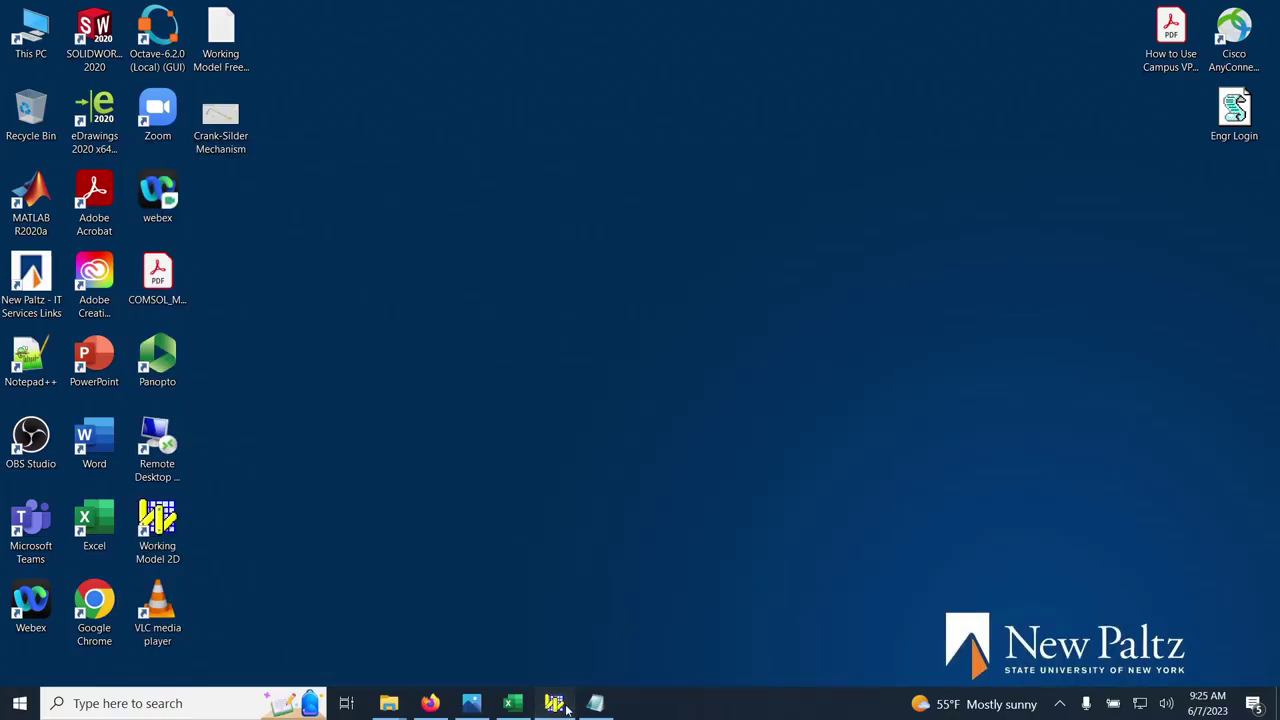
pyautogui.click(562, 706)
pyautogui.click(471, 703)
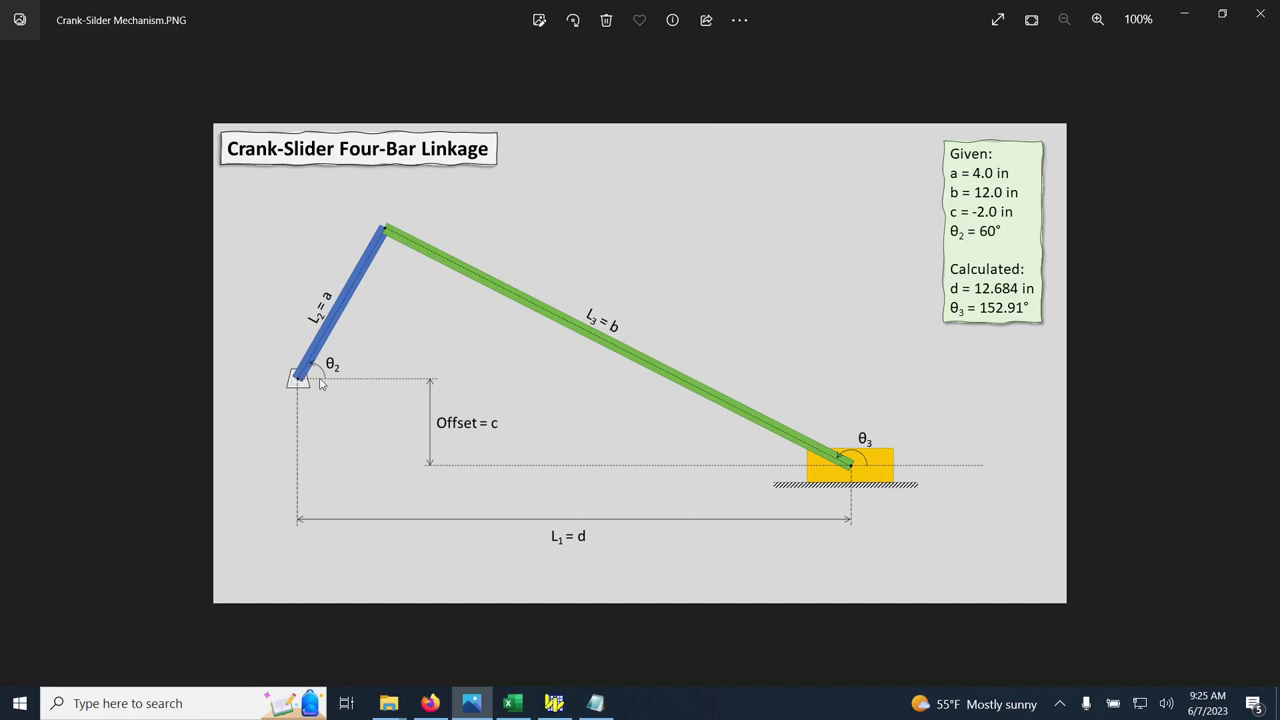
pyautogui.click(554, 703)
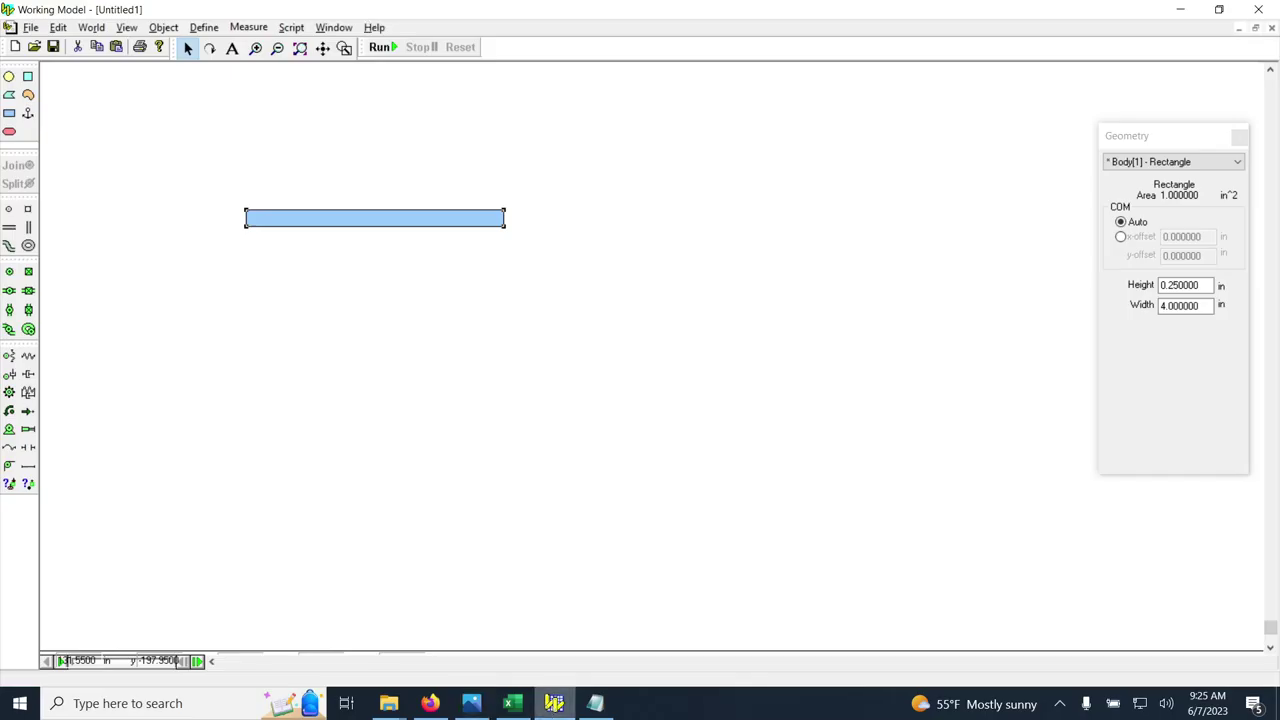
# - Draw a trial vertical rectangle beside the bar, then delete it
pyautogui.click(264, 163)
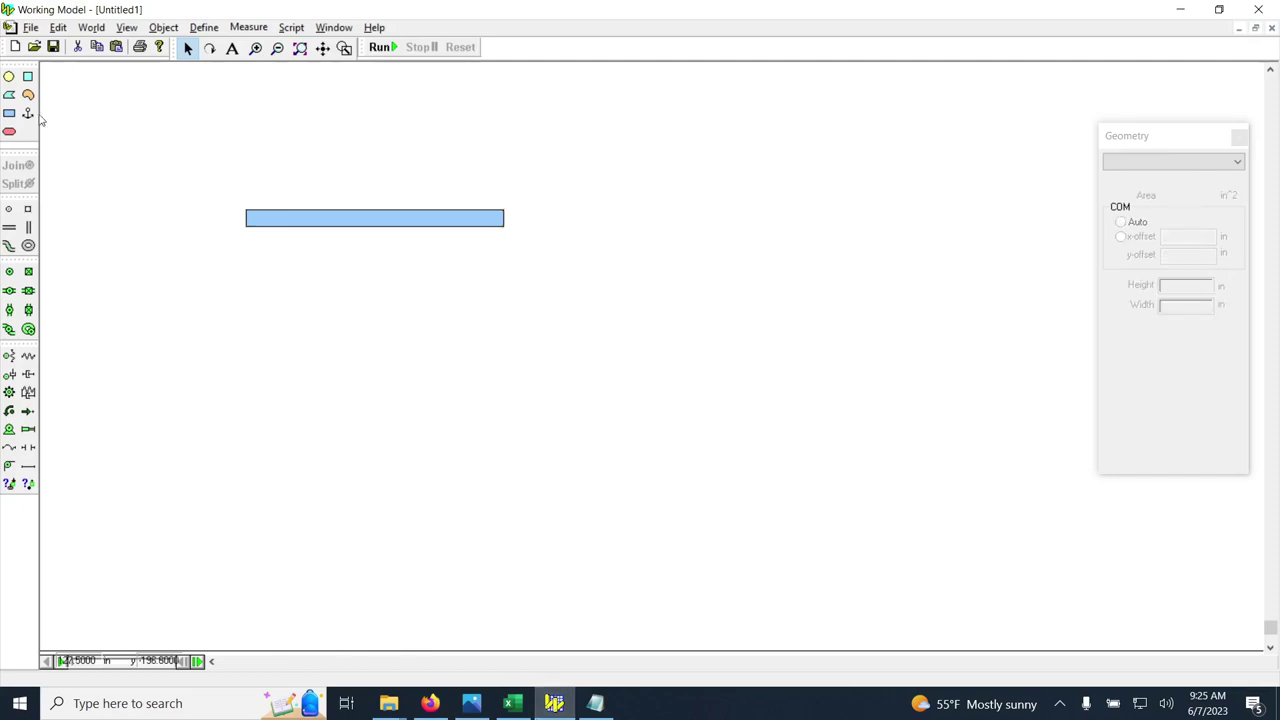
pyautogui.click(9, 114)
pyautogui.moveTo(236, 219); pyautogui.dragTo(256, 363)
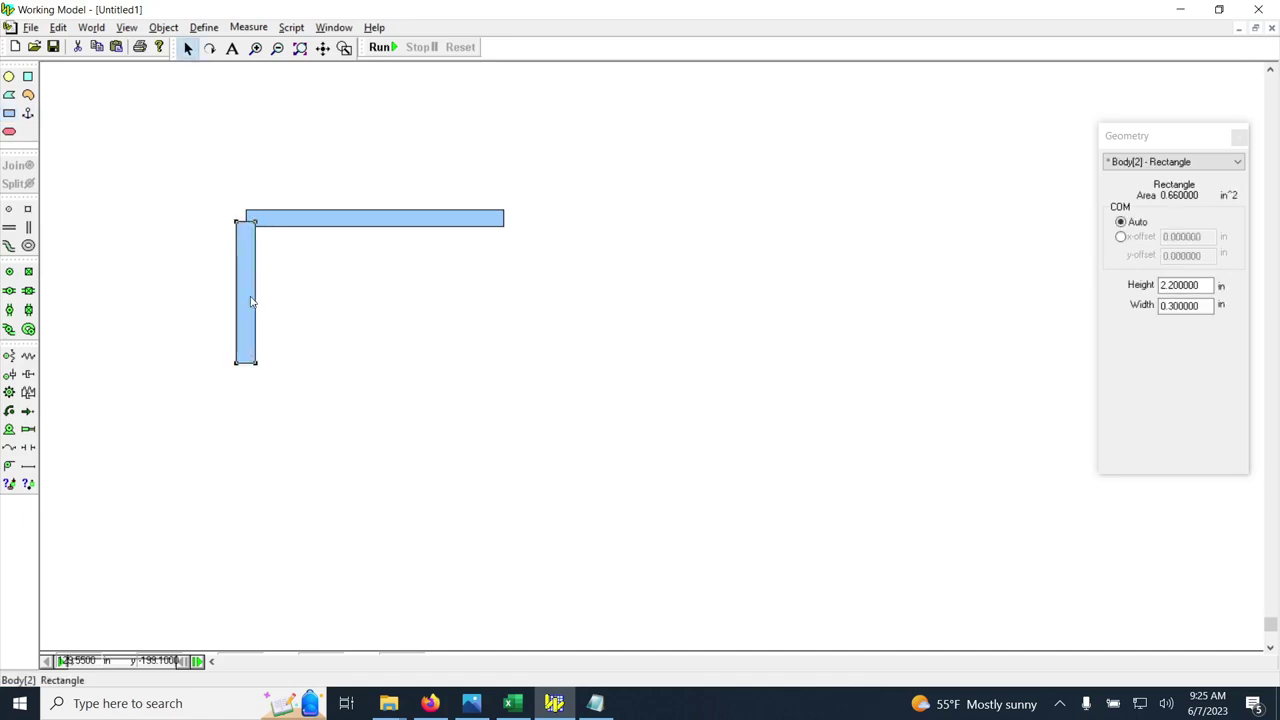
pyautogui.moveTo(251, 302); pyautogui.dragTo(276, 336)
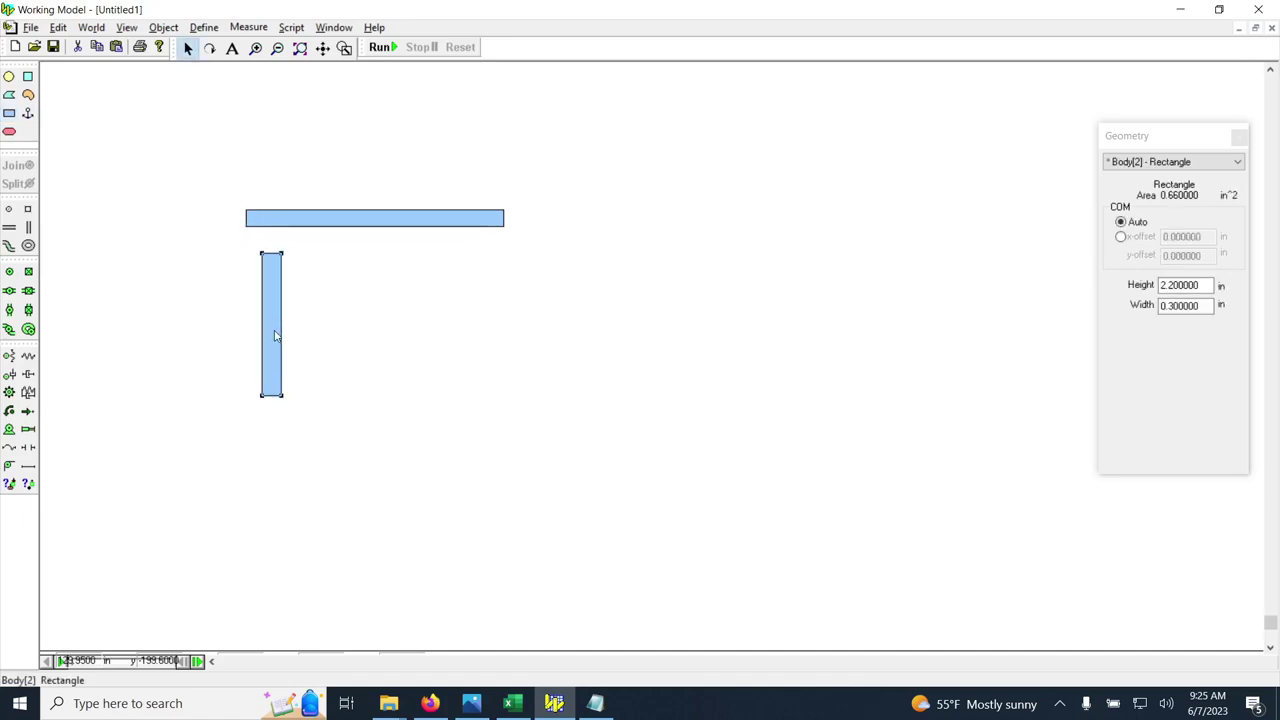
pyautogui.press('Delete')
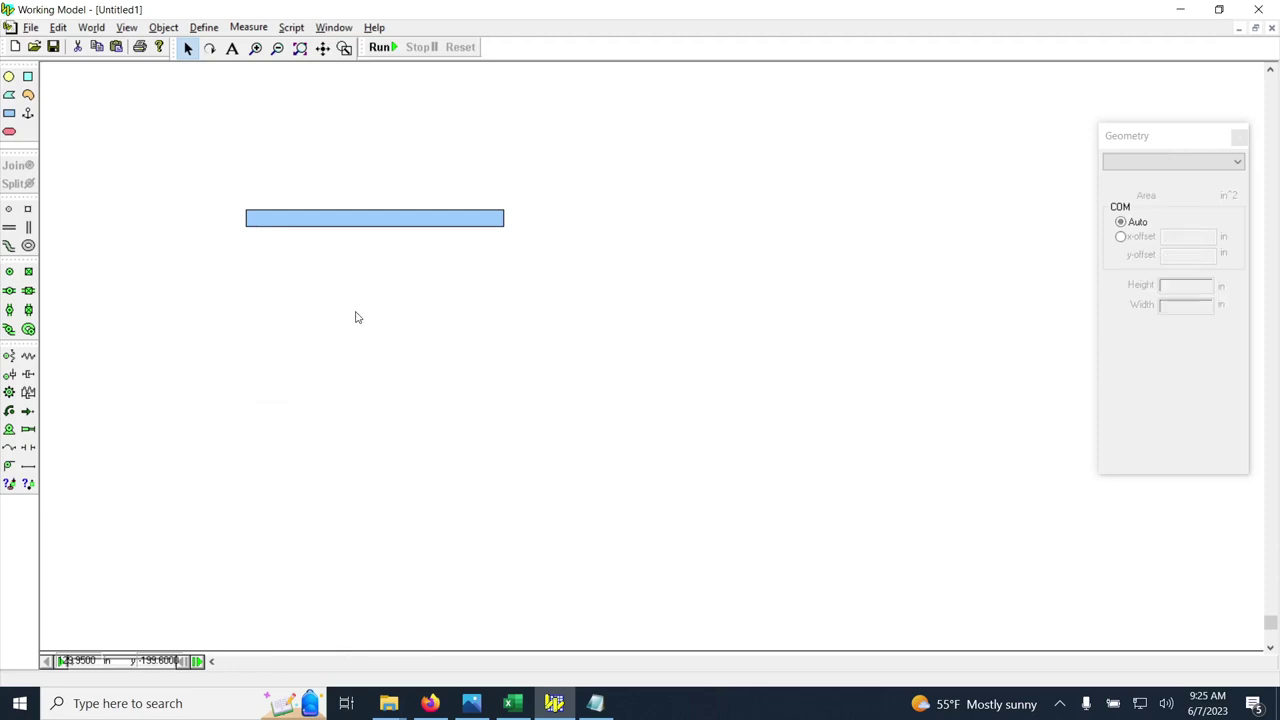
# - Zoom in and scroll the canvas for a closer view of the horizontal bar
pyautogui.scroll(1, 318, 216)
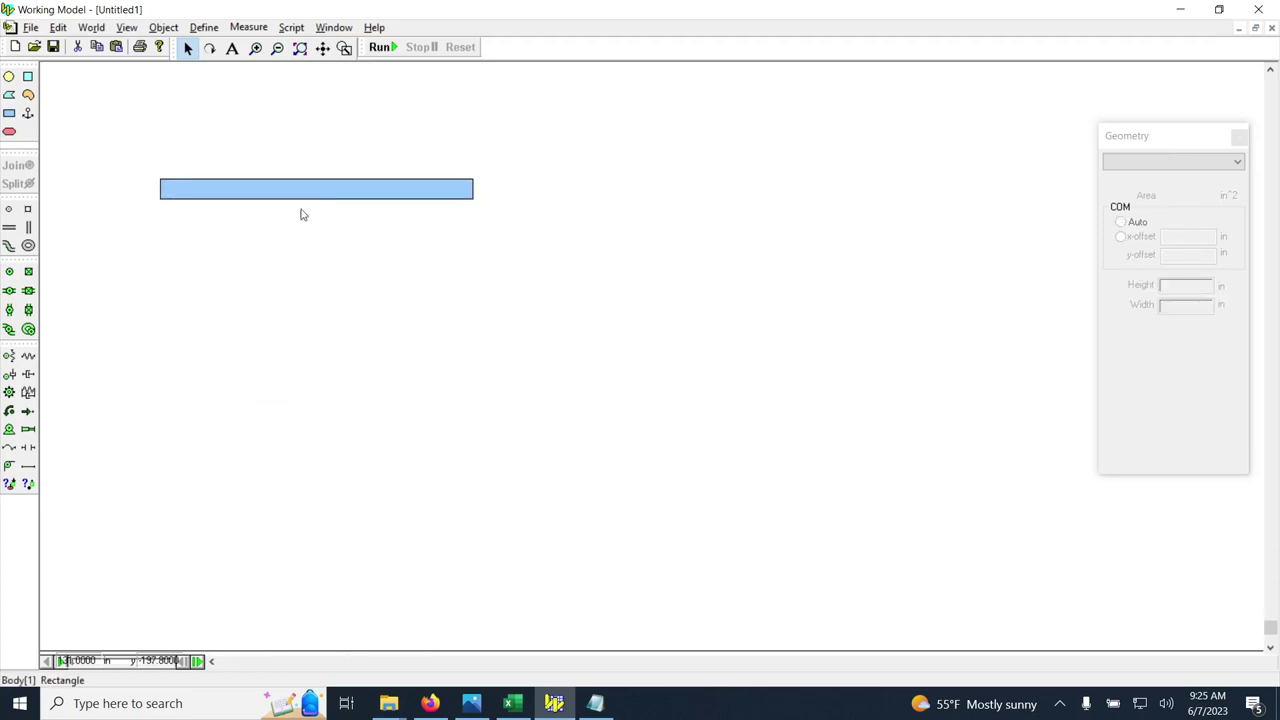
pyautogui.click(210, 662)
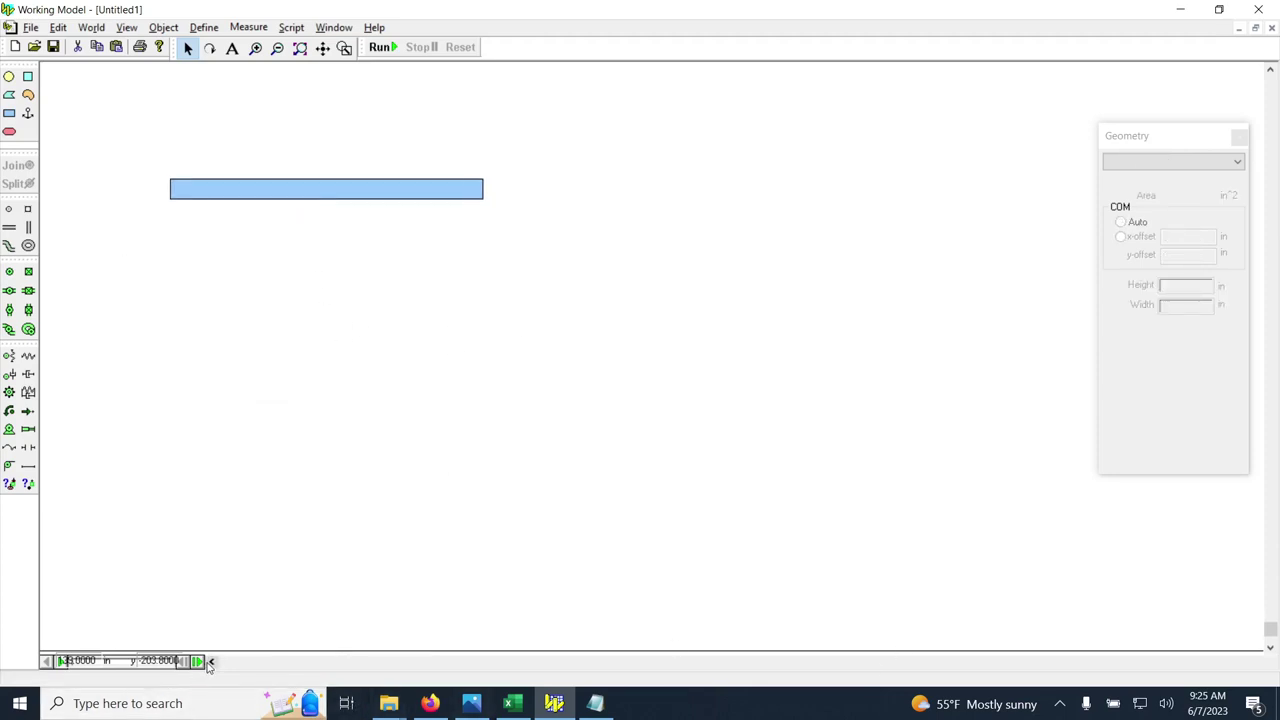
pyautogui.click(210, 662)
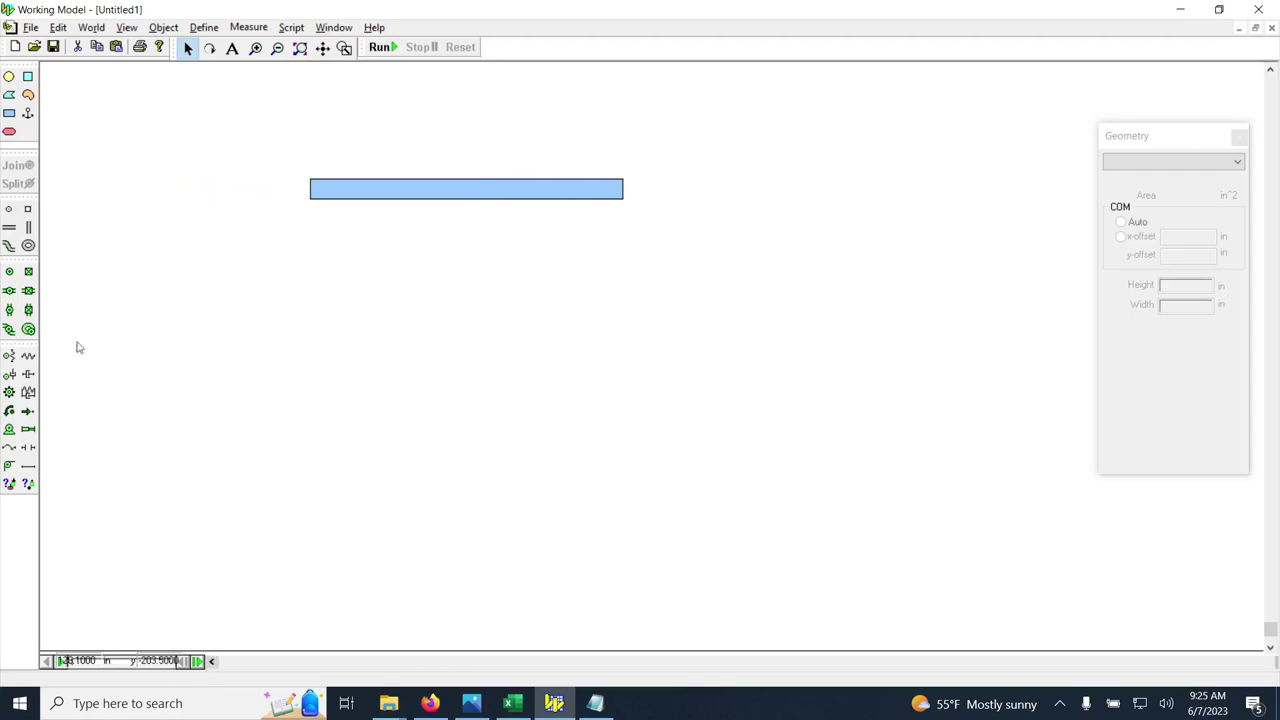
pyautogui.click(9, 113)
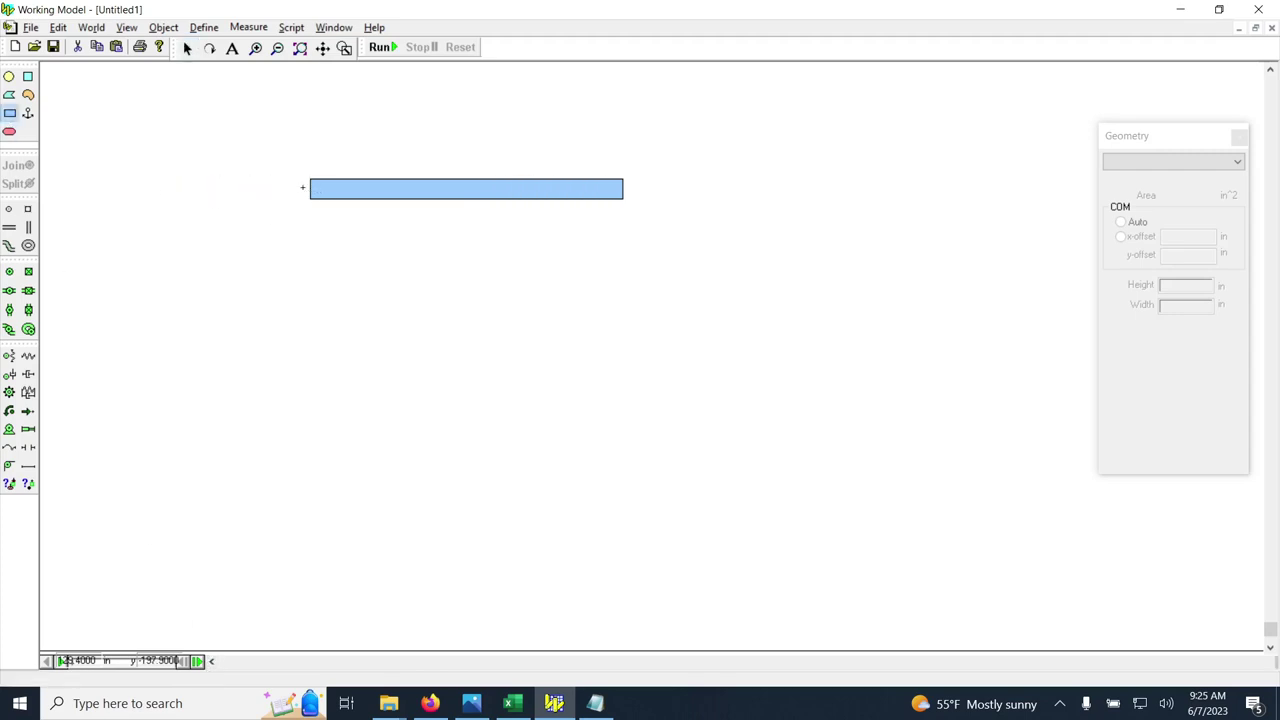
# - Draw a 2.35 in tall, 0.25 in wide rectangle down from the bar's left end, then reframe the view
pyautogui.moveTo(310, 188); pyautogui.dragTo(338, 207)
pyautogui.moveTo(333, 290); pyautogui.dragTo(330, 372)
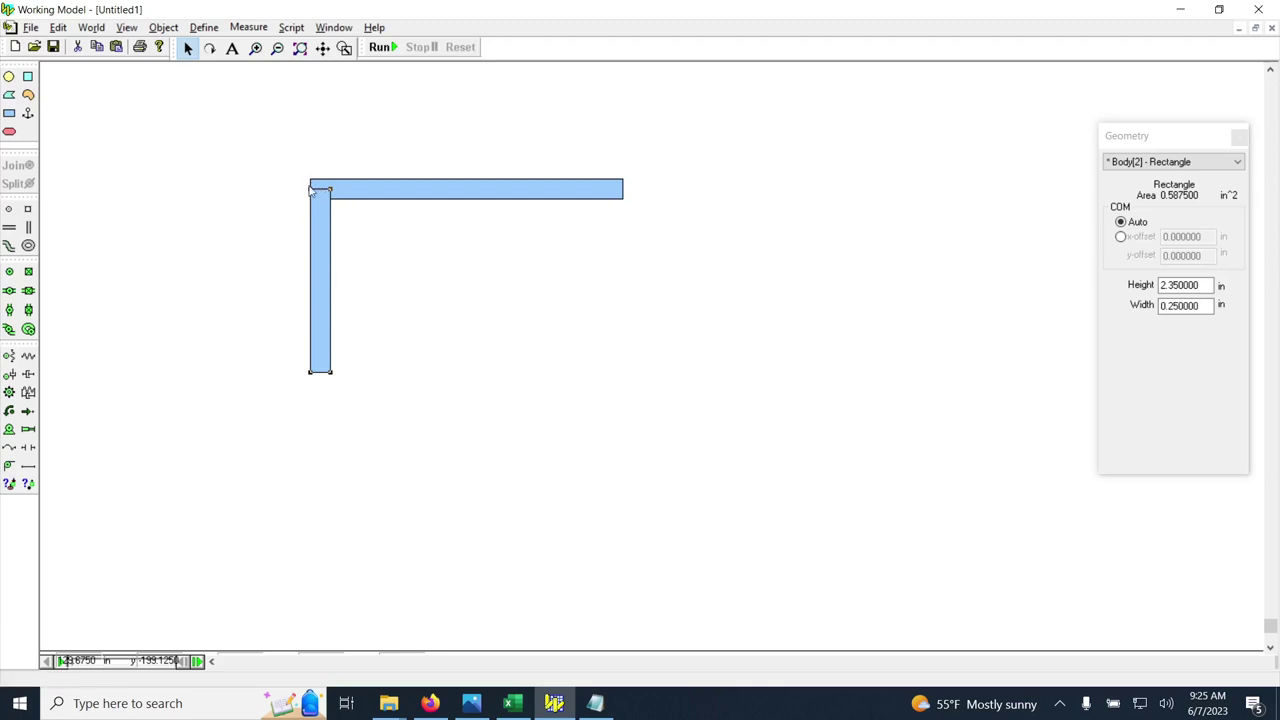
pyautogui.scroll(2, 312, 190)
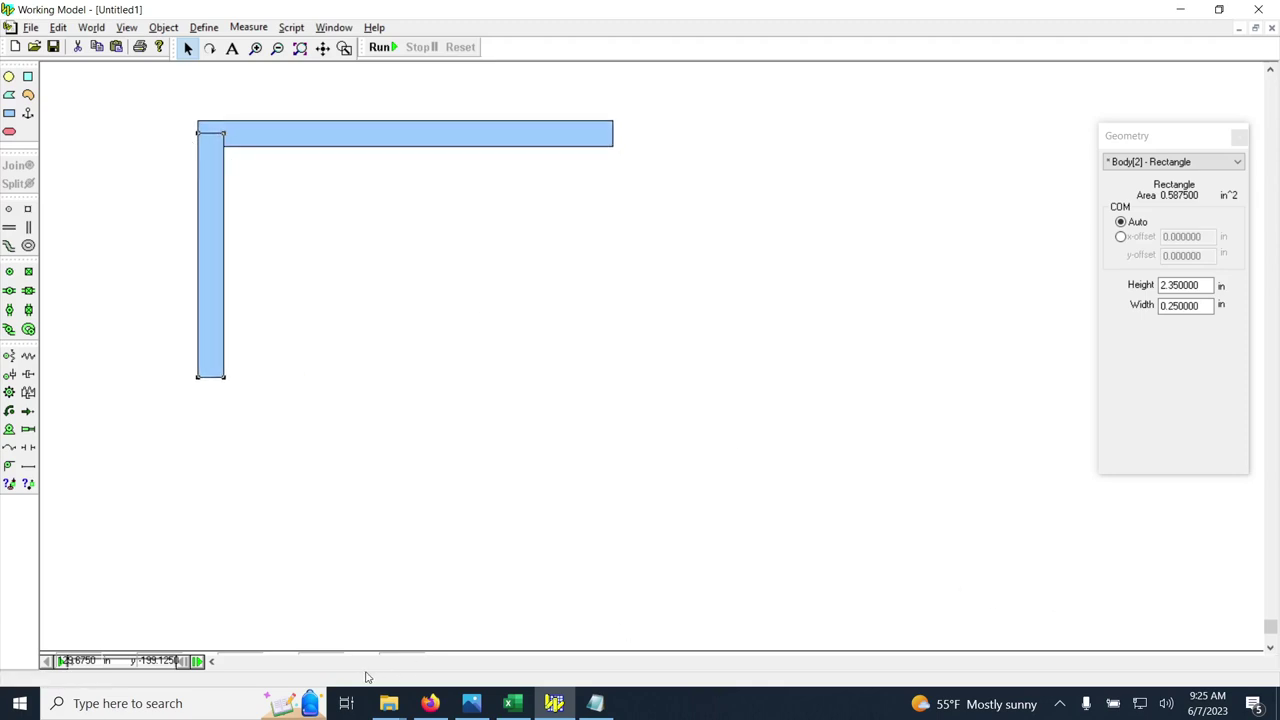
pyautogui.moveTo(211, 661); pyautogui.dragTo(211, 661)
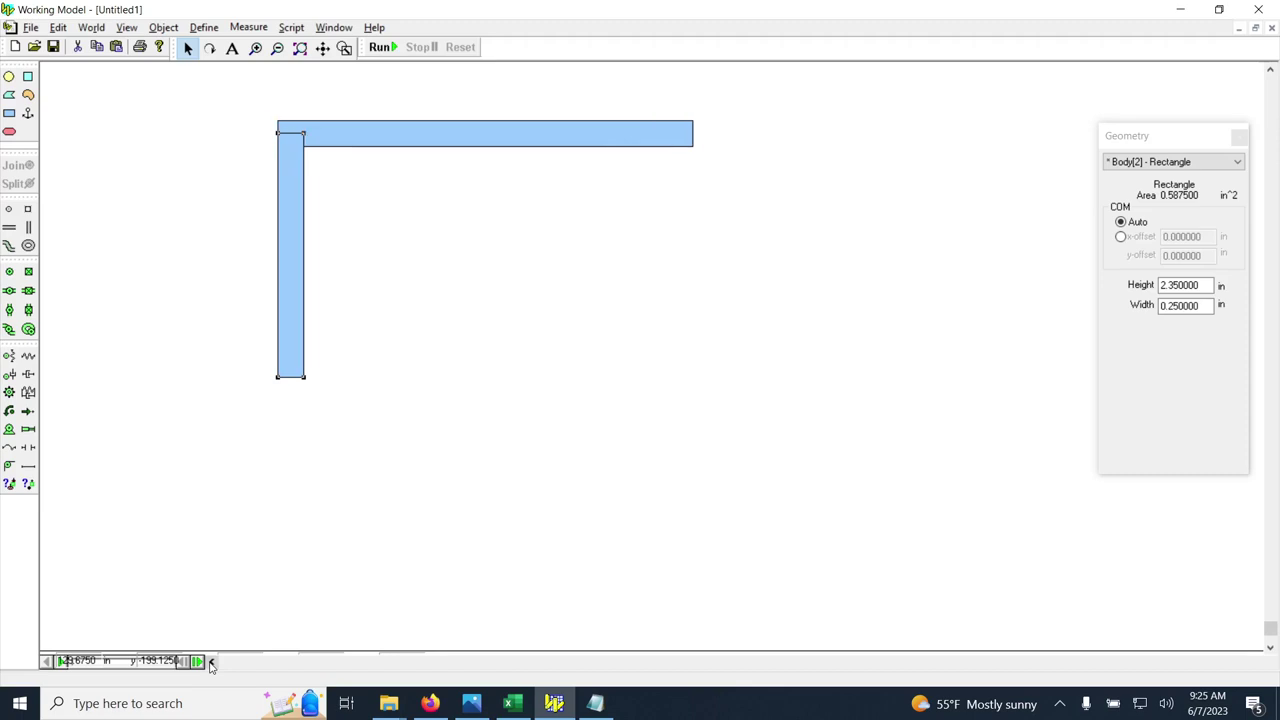
pyautogui.click(211, 661)
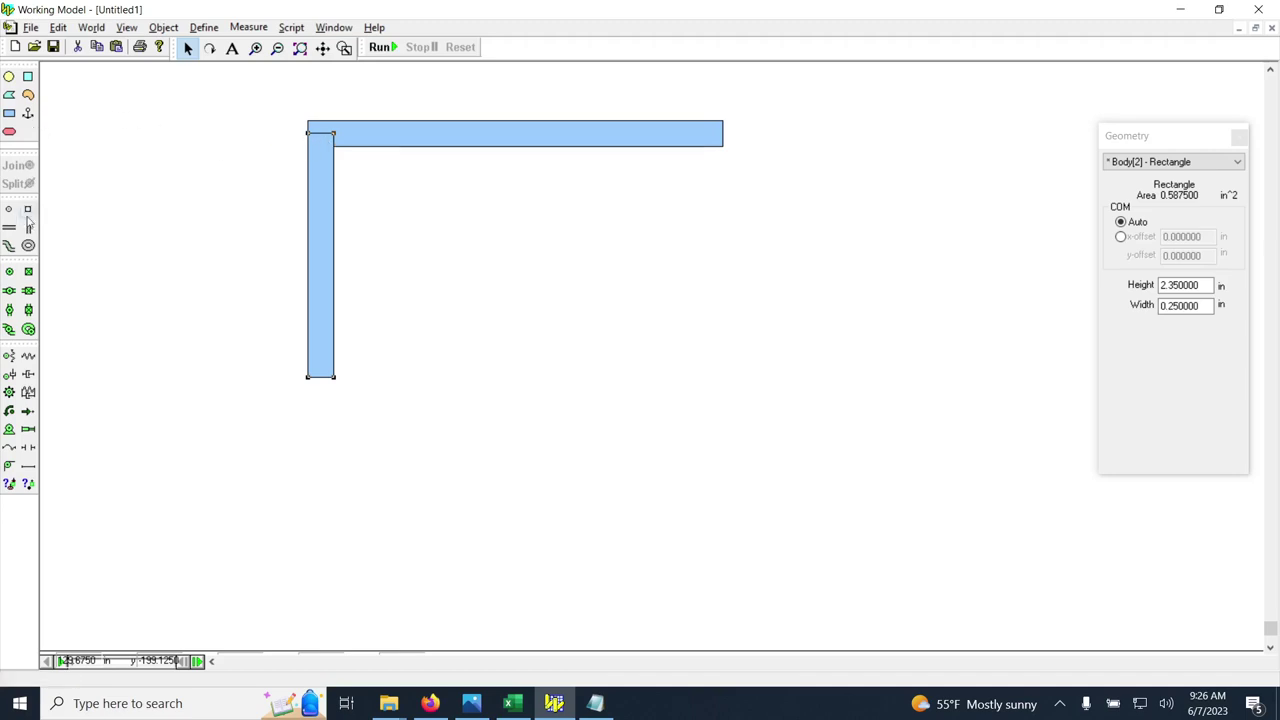
# - Place pin joints at the vertical bar's bottom corner and where its top meets the horizontal bar
pyautogui.click(10, 273)
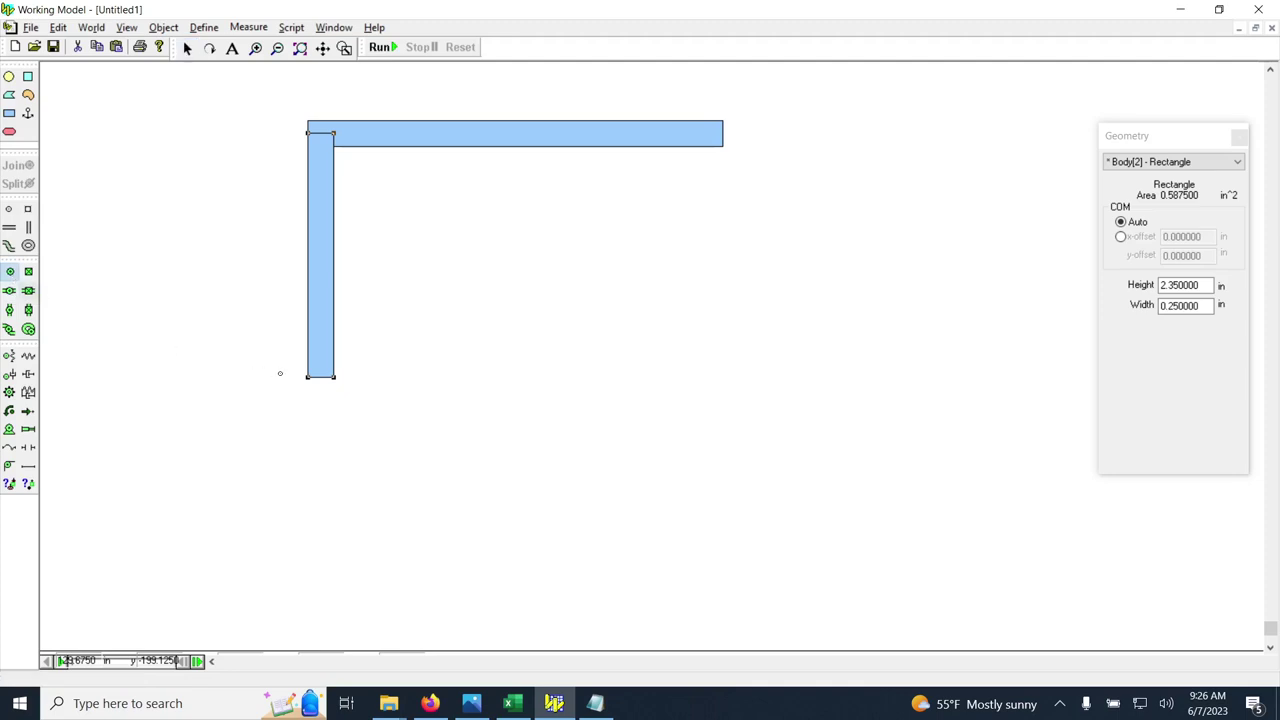
pyautogui.click(333, 377)
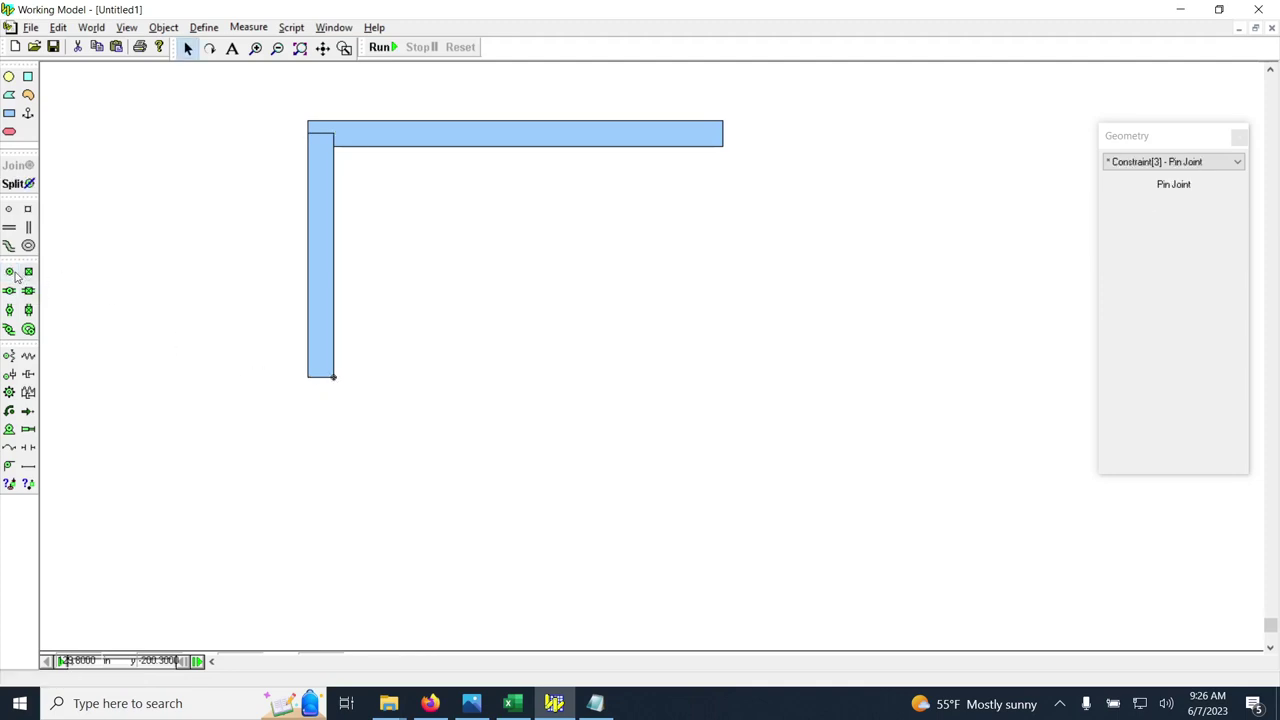
pyautogui.click(333, 133)
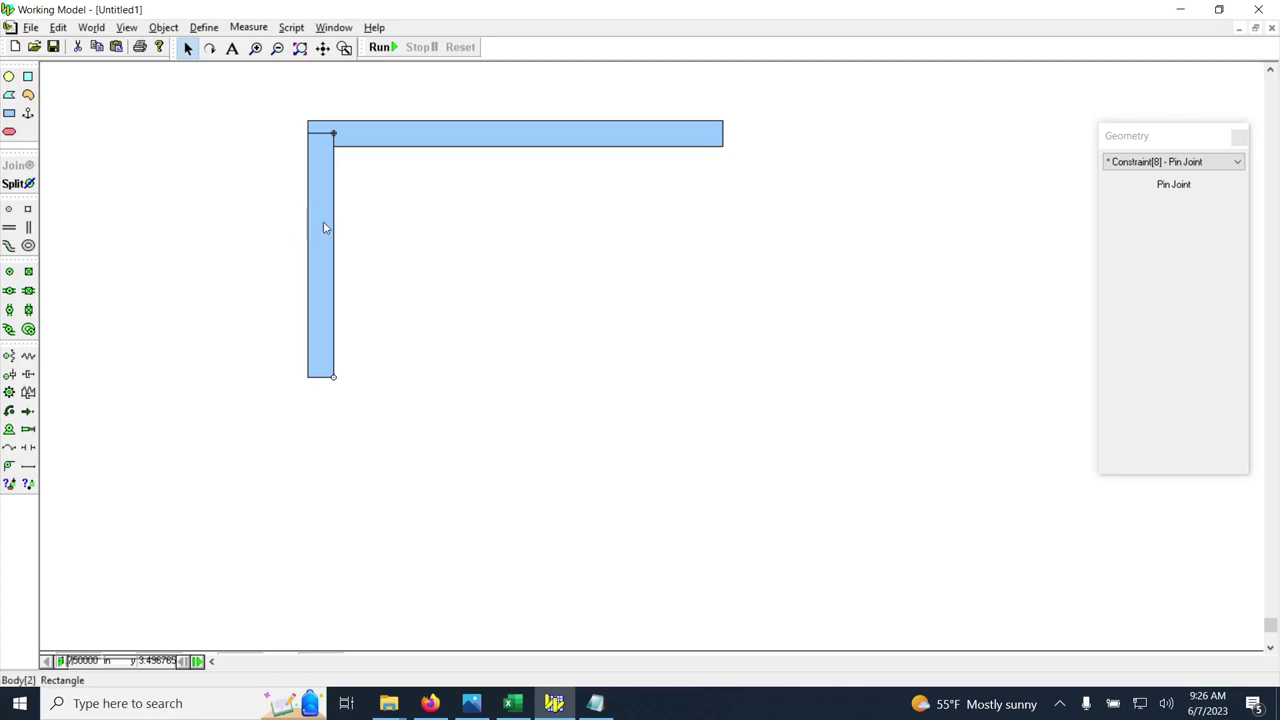
# - Widen the vertical bar to 0.5 in
pyautogui.click(321, 228)
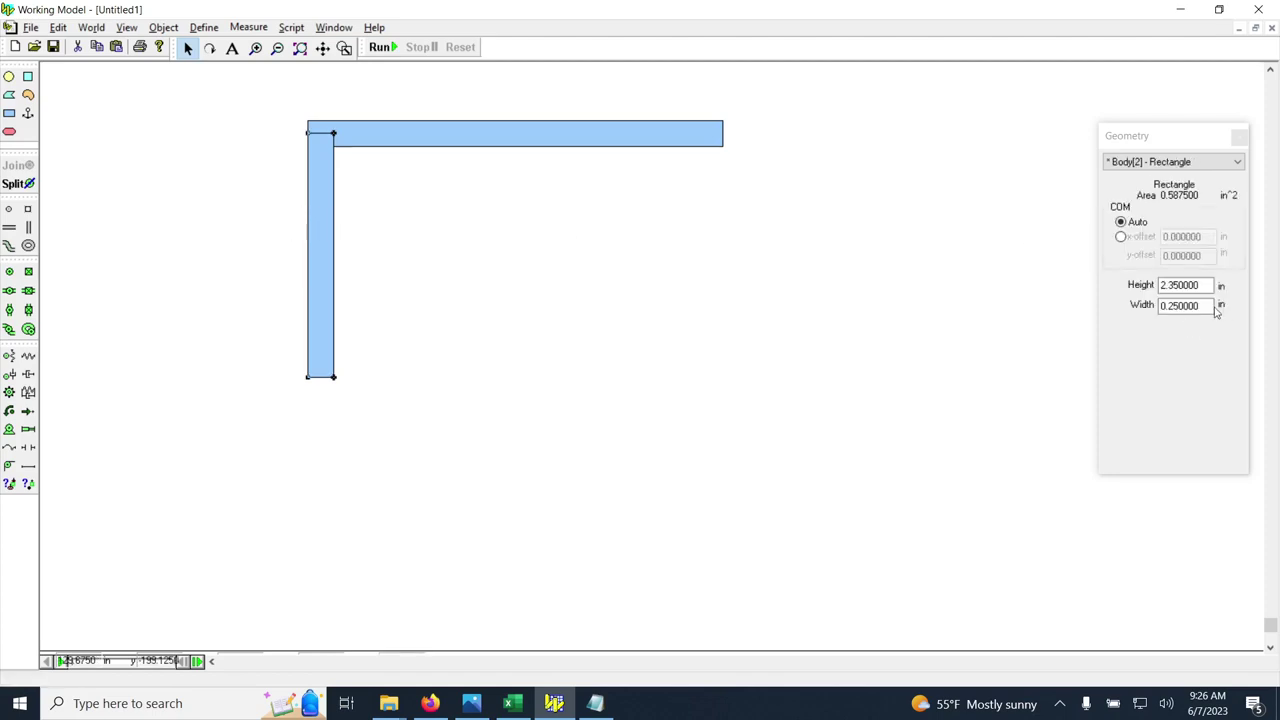
pyautogui.moveTo(1206, 306); pyautogui.dragTo(1120, 306)
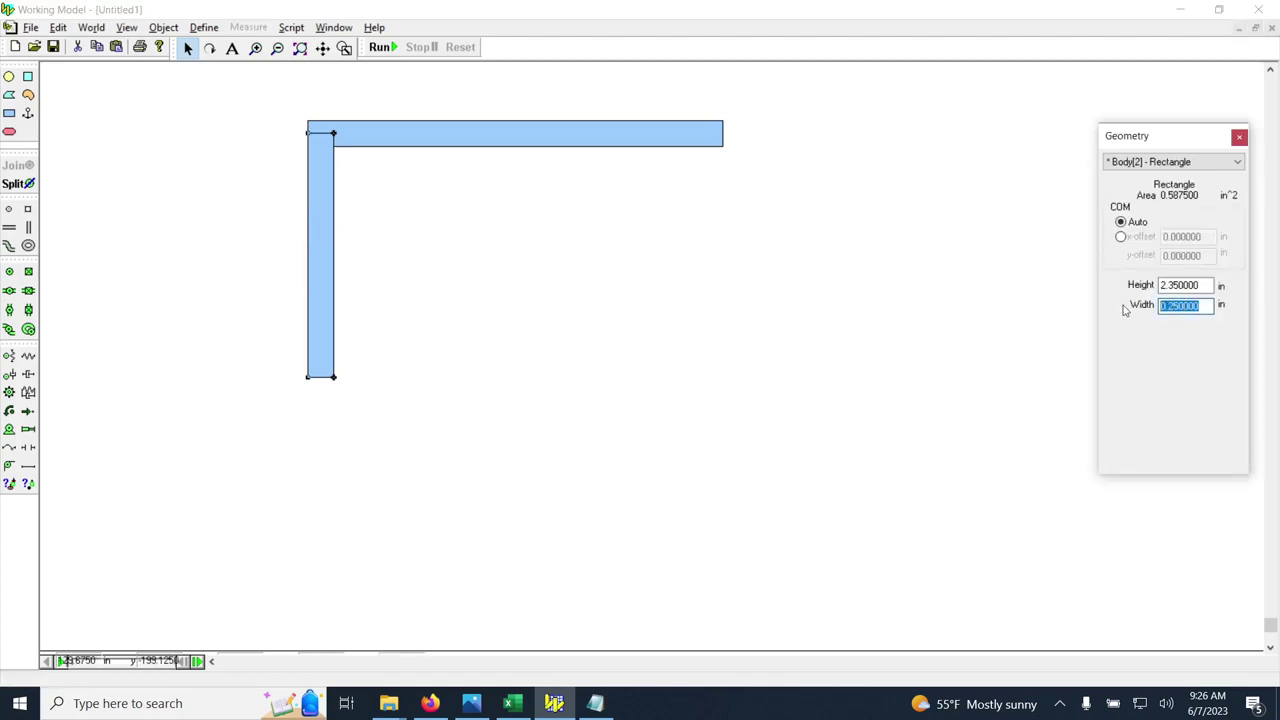
pyautogui.write('0.5')
pyautogui.press('Return')
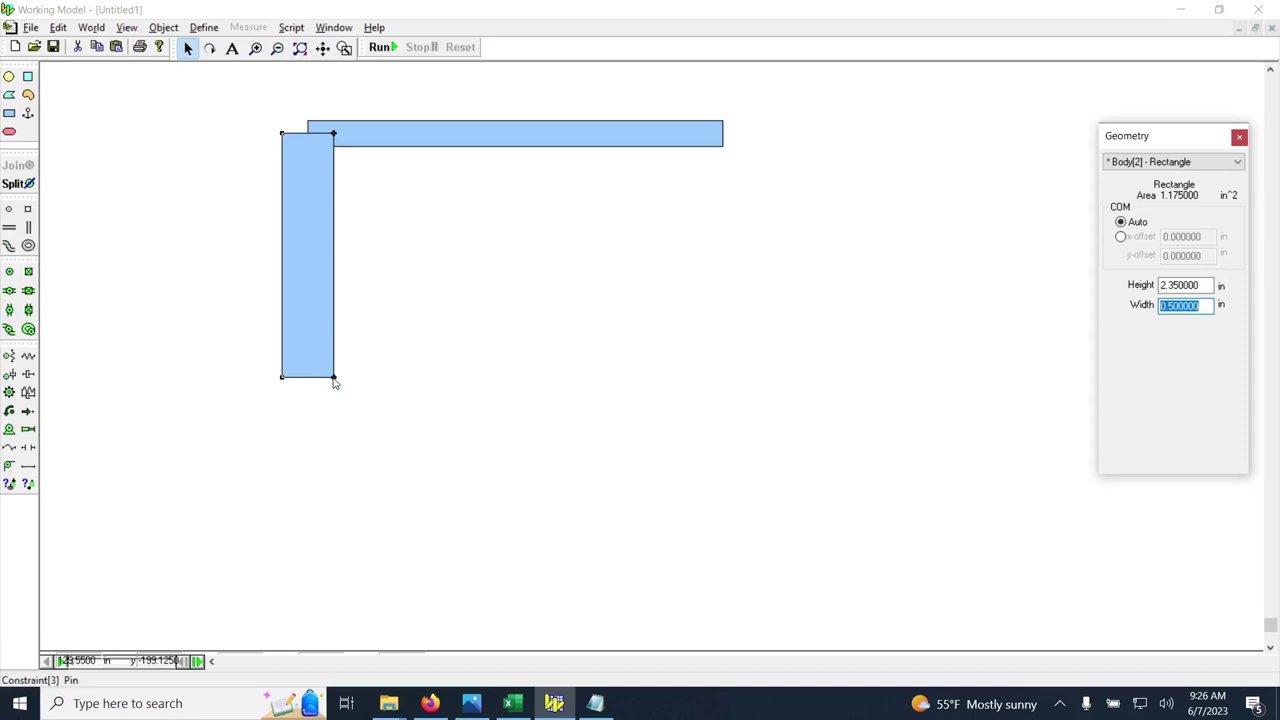
pyautogui.click(531, 358)
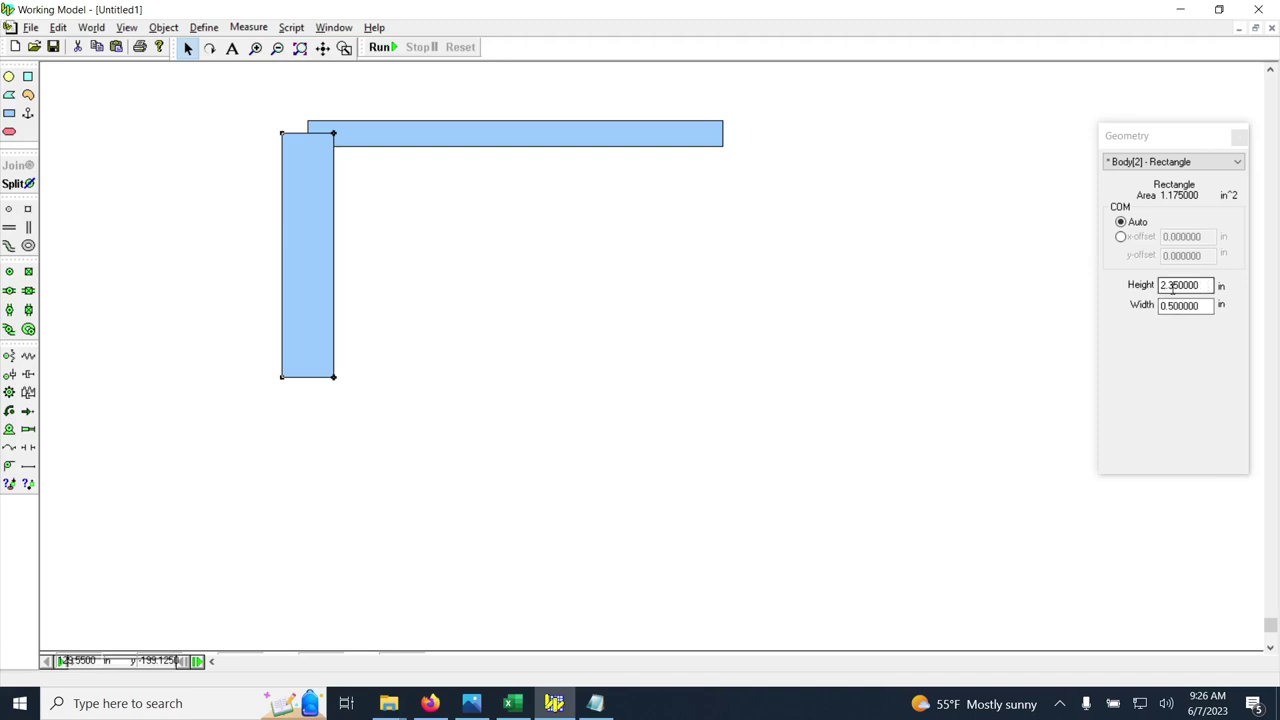
# - Delete the pin joint at the vertical bar's bottom-right corner
pyautogui.click(460, 401)
pyautogui.click(334, 379)
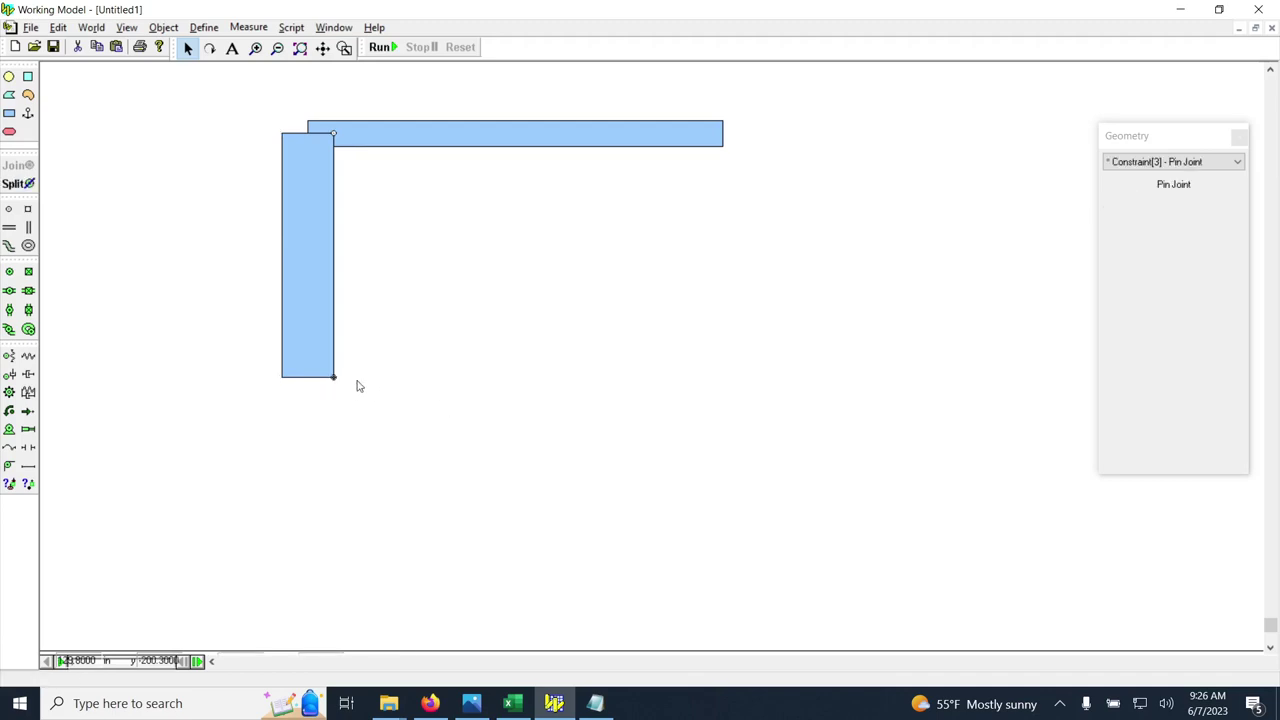
pyautogui.press('Delete')
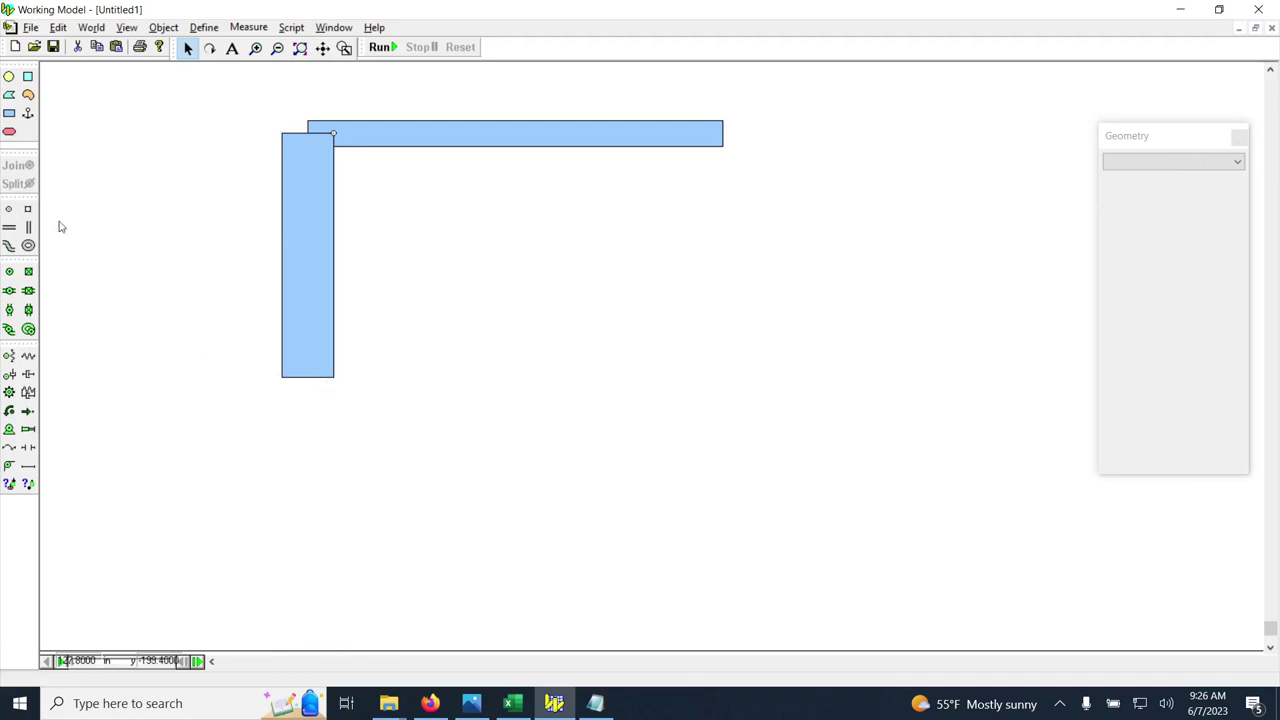
# - Pin the vertical bar's top-left corner, shorten it to 2 in, then bring up the reference drawing
pyautogui.click(10, 273)
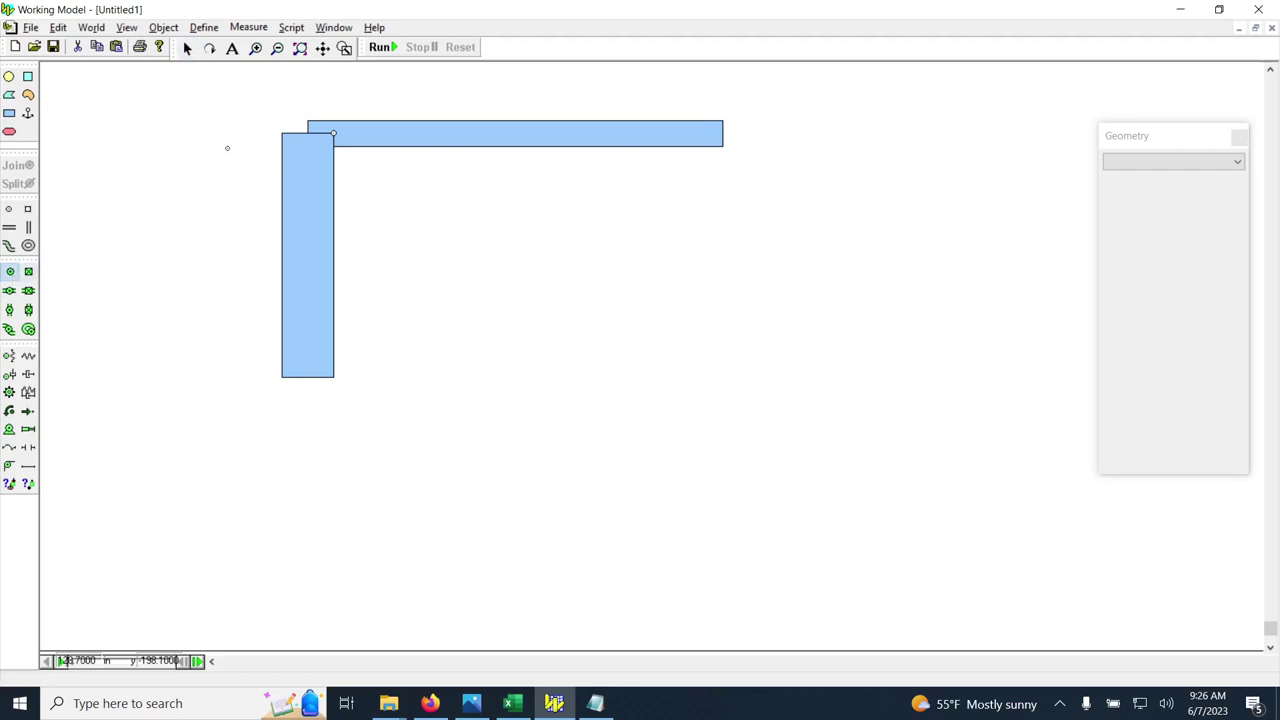
pyautogui.click(279, 133)
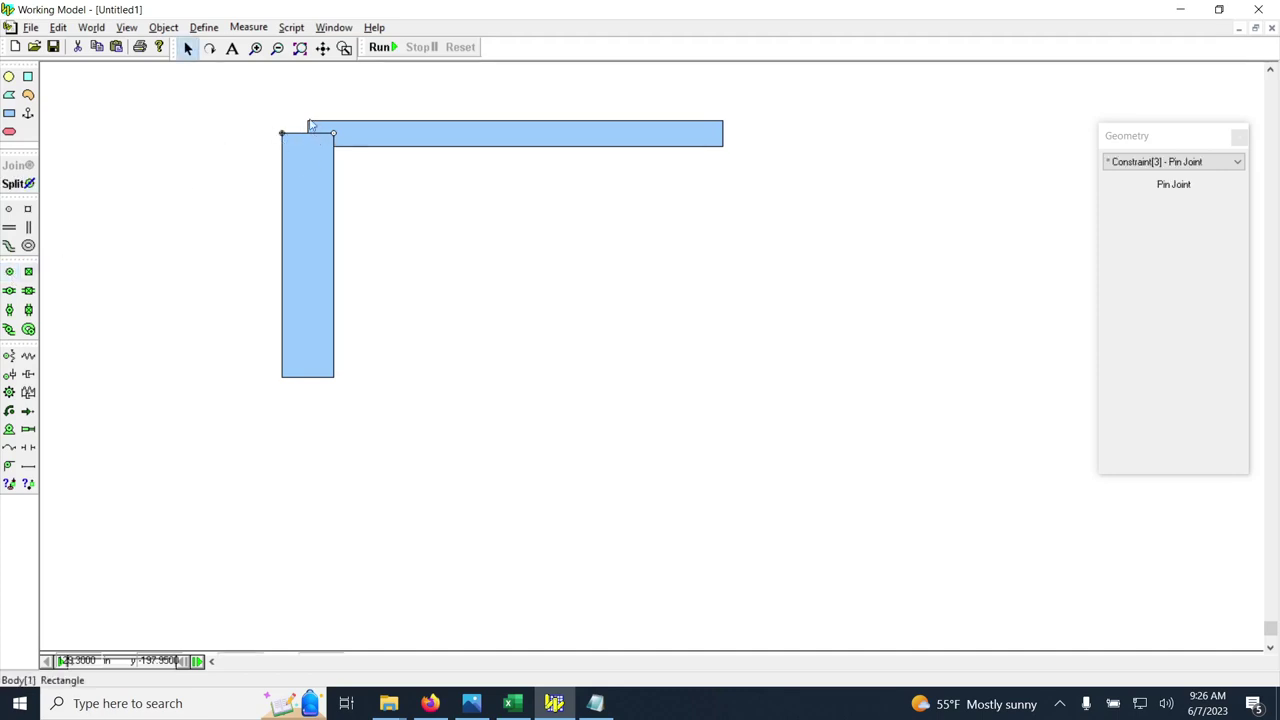
pyautogui.click(314, 229)
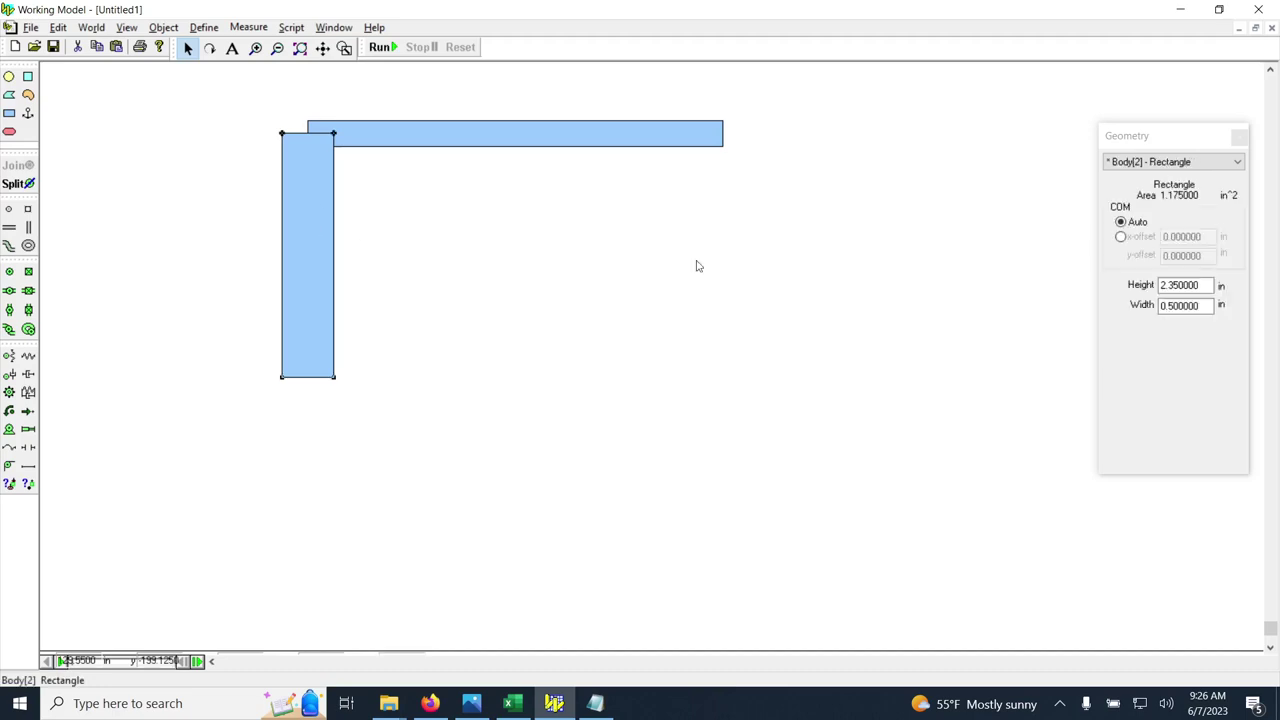
pyautogui.click(1170, 285)
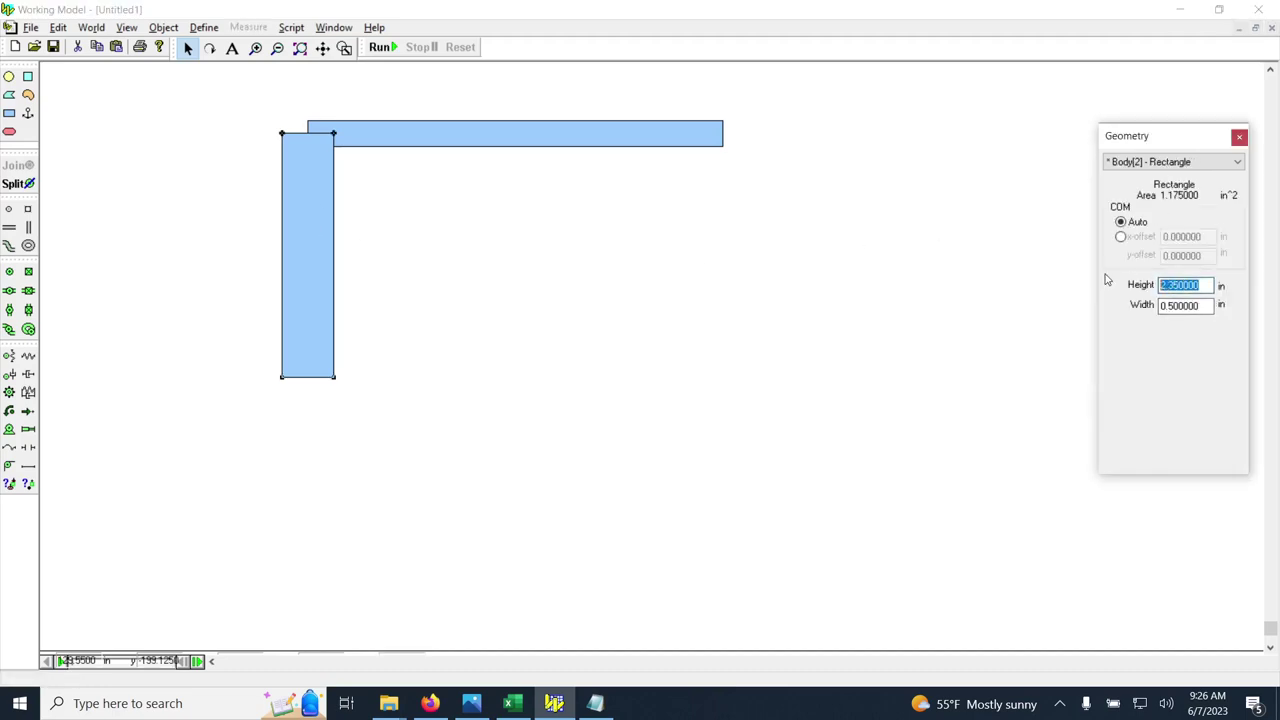
pyautogui.write('2')
pyautogui.press('Return')
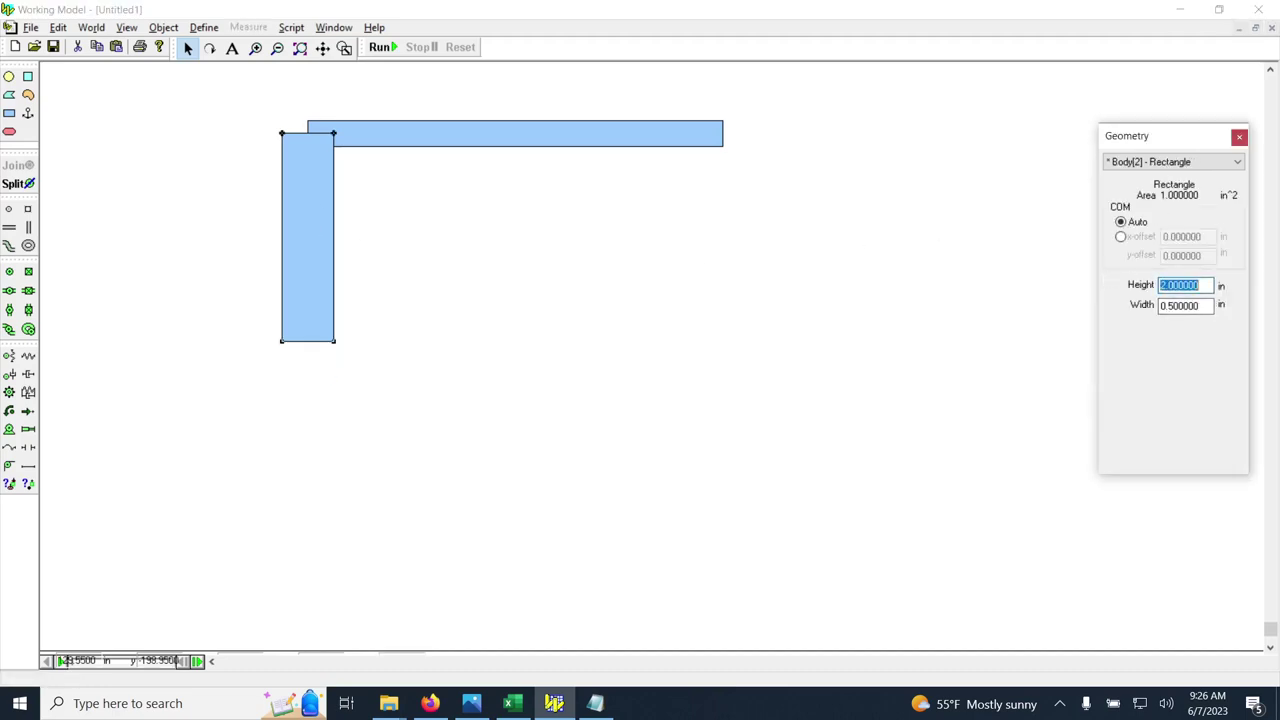
pyautogui.click(409, 403)
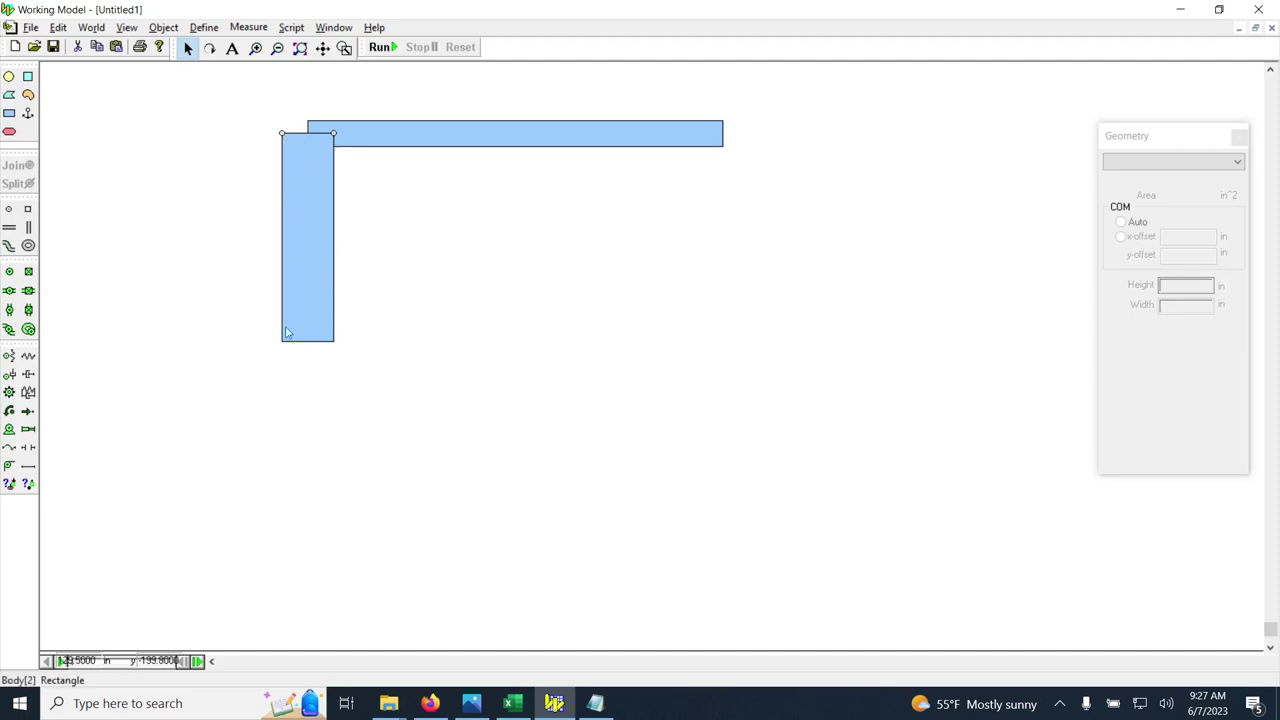
pyautogui.click(476, 705)
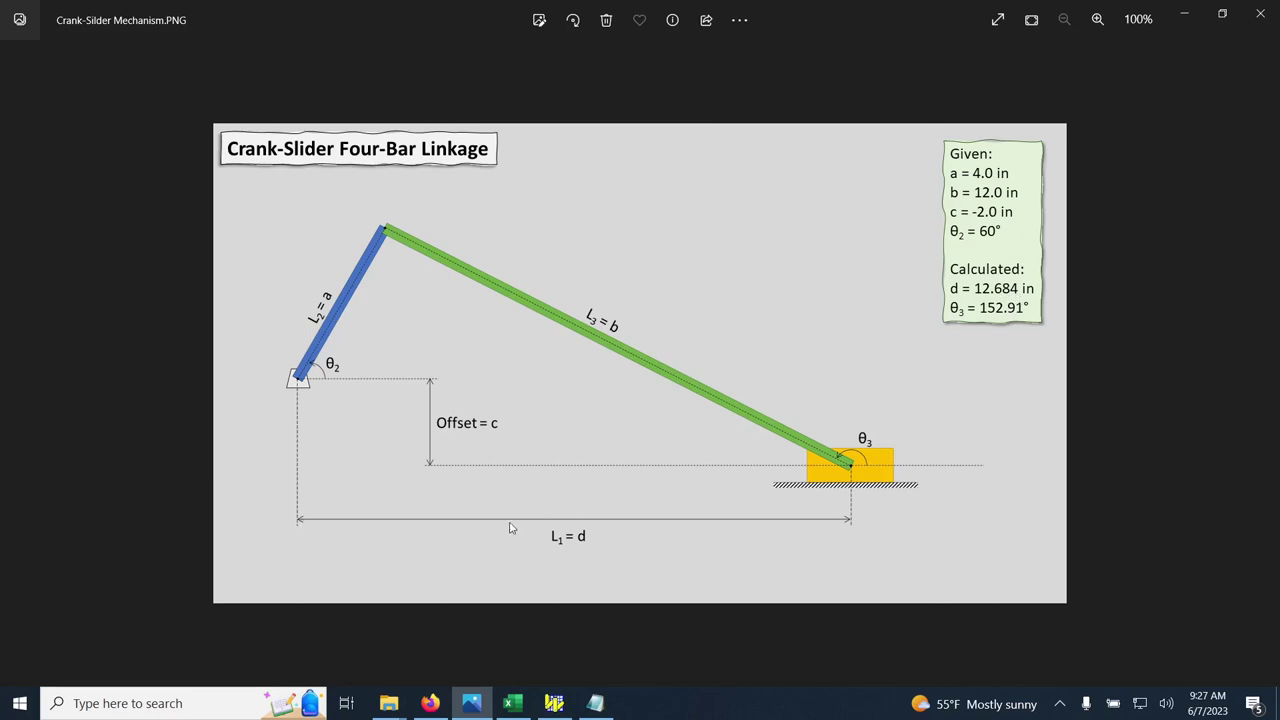
# - Minimize Photos and draw a 7.2 in long bar rightward from the vertical bar's bottom
pyautogui.click(1177, 20)
pyautogui.click(10, 113)
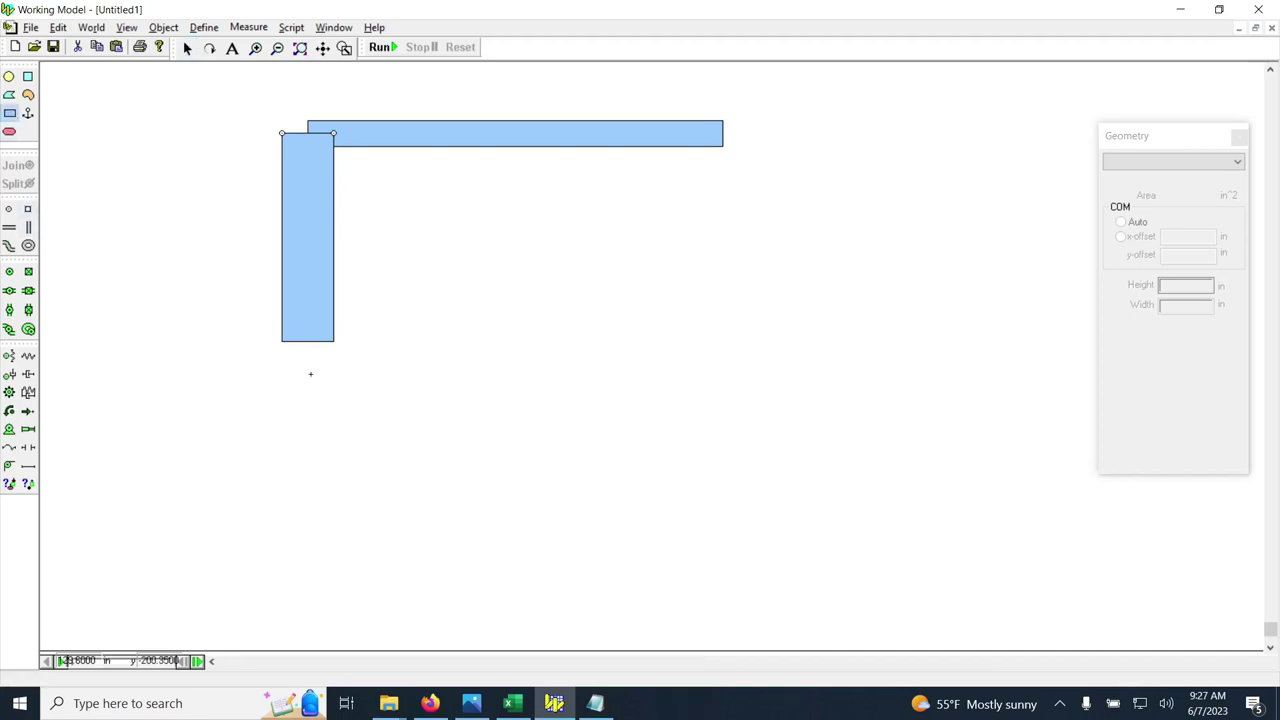
pyautogui.moveTo(307, 341)
pyautogui.mouseDown()
pyautogui.moveTo(359, 311)
pyautogui.moveTo(740, 288)
pyautogui.moveTo(1056, 316)
pyautogui.mouseUp()
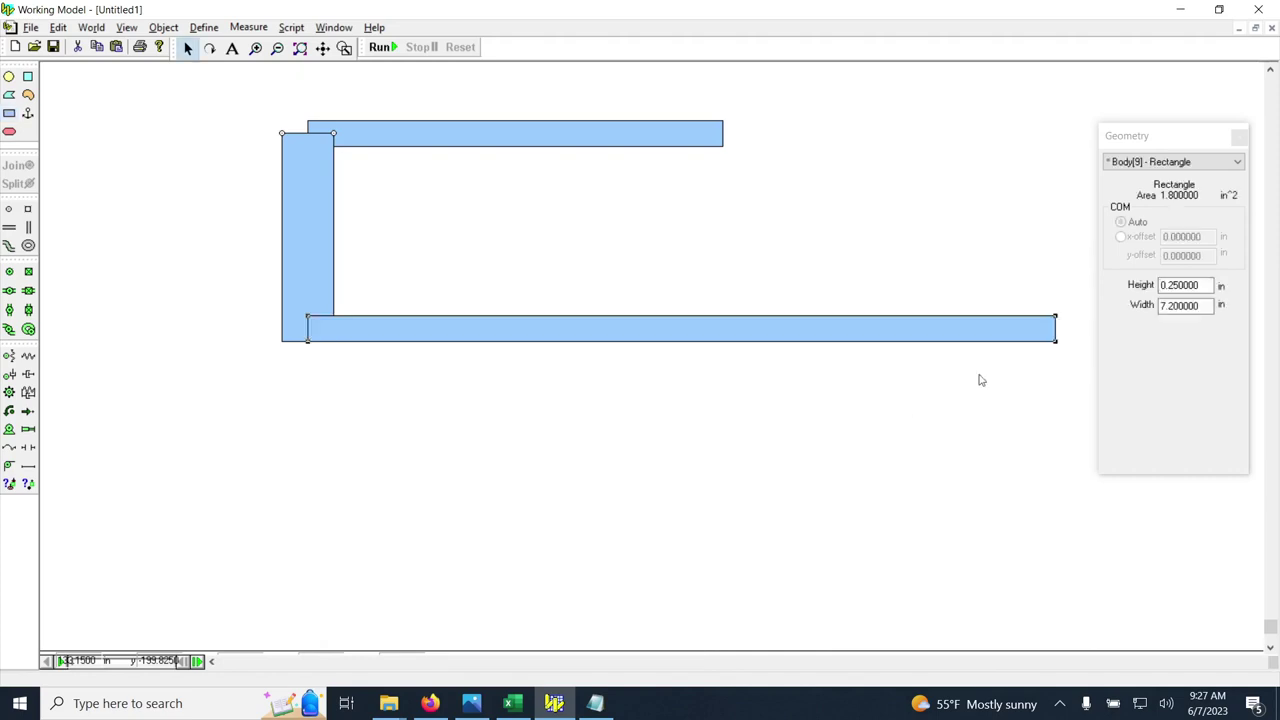
pyautogui.click(328, 407)
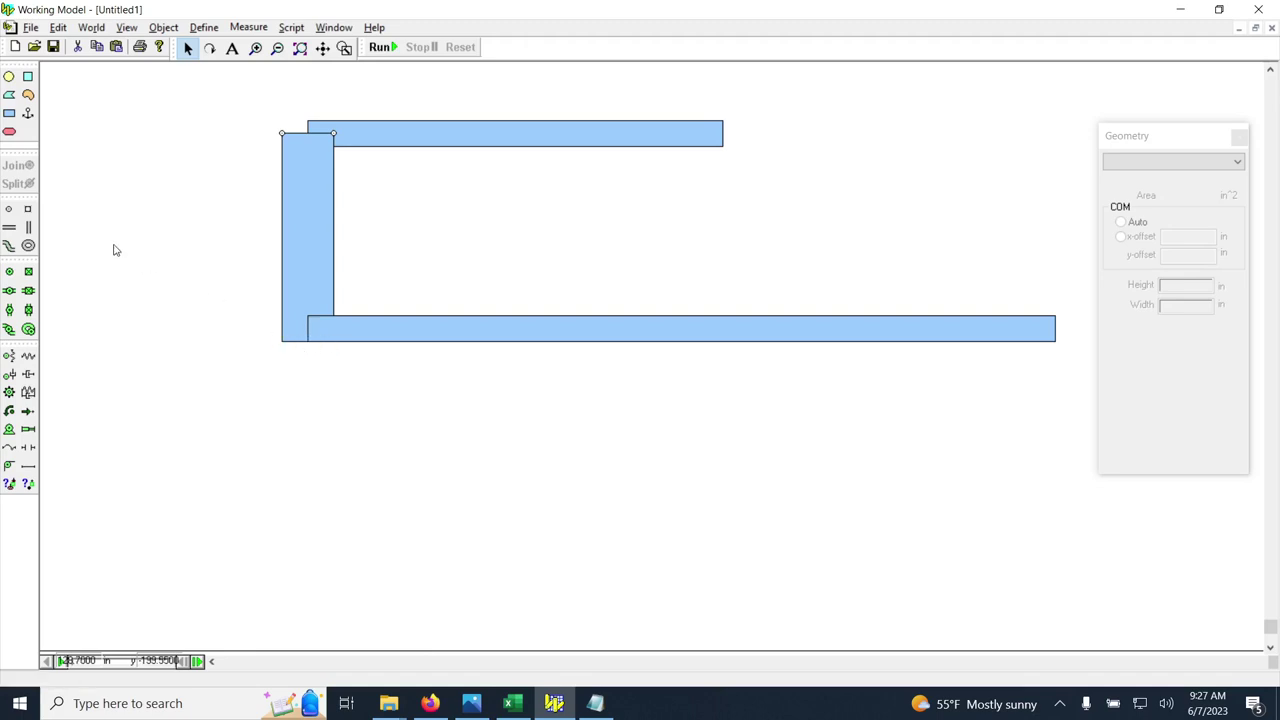
# - Pin the bottom bar to the vertical bar at their corner and set its height to 0.5 in
pyautogui.click(9, 271)
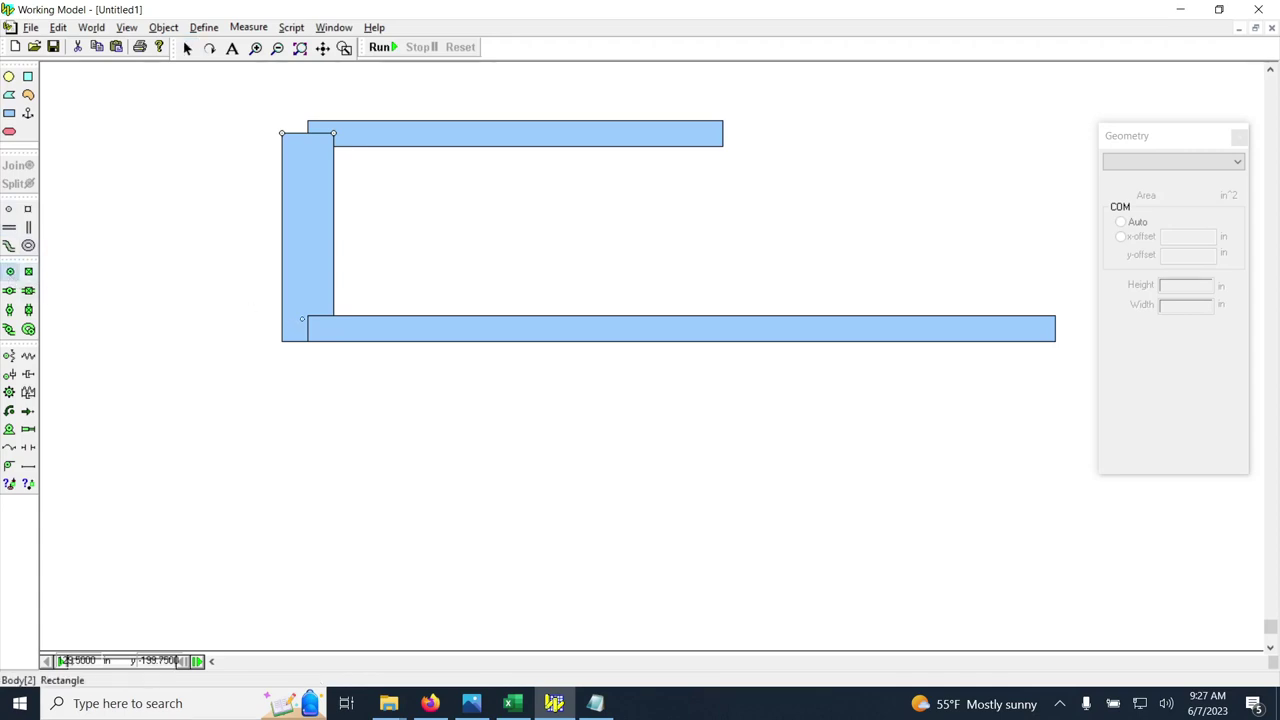
pyautogui.click(307, 317)
pyautogui.click(9, 271)
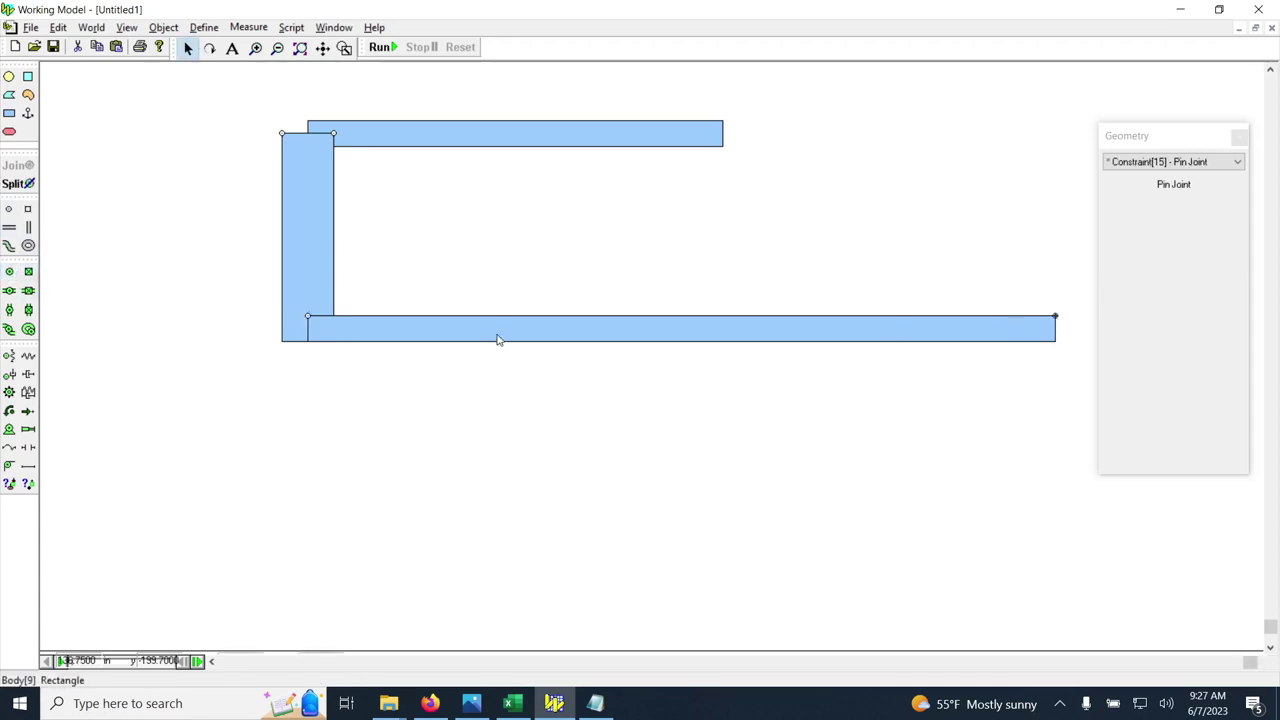
pyautogui.click(936, 330)
pyautogui.moveTo(1200, 286); pyautogui.dragTo(1172, 286)
pyautogui.click(1172, 286)
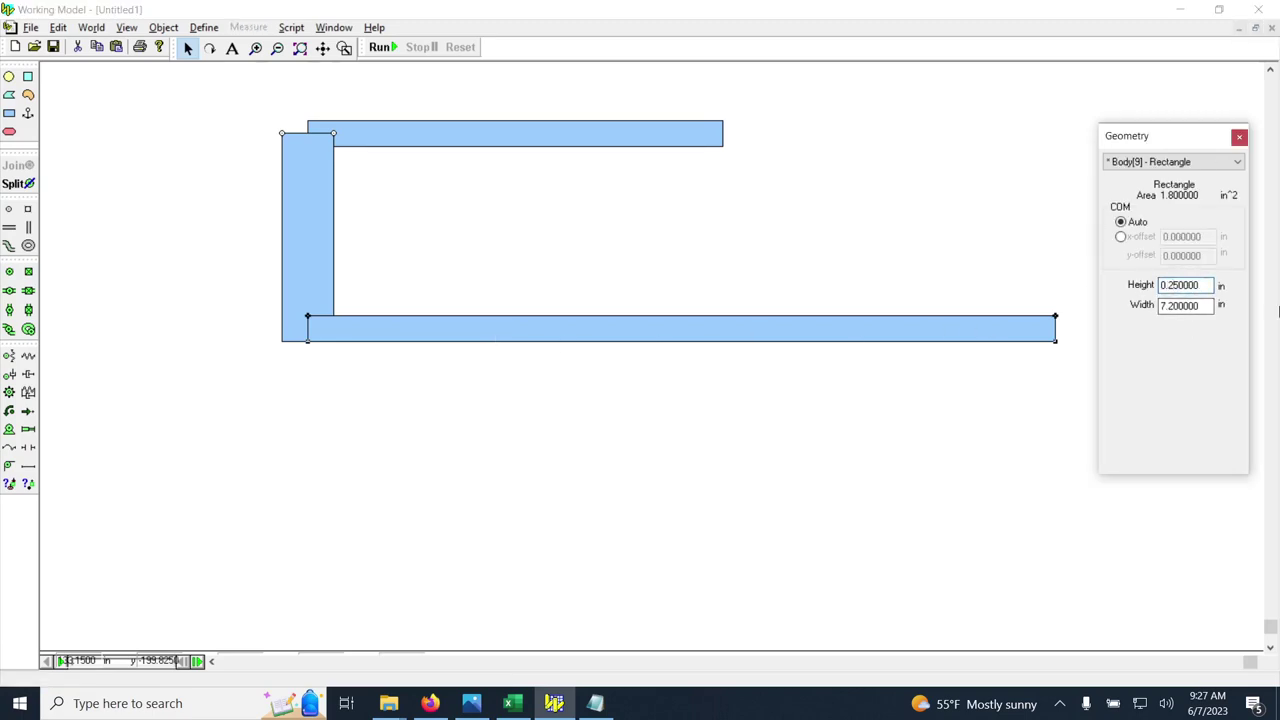
pyautogui.press('Return')
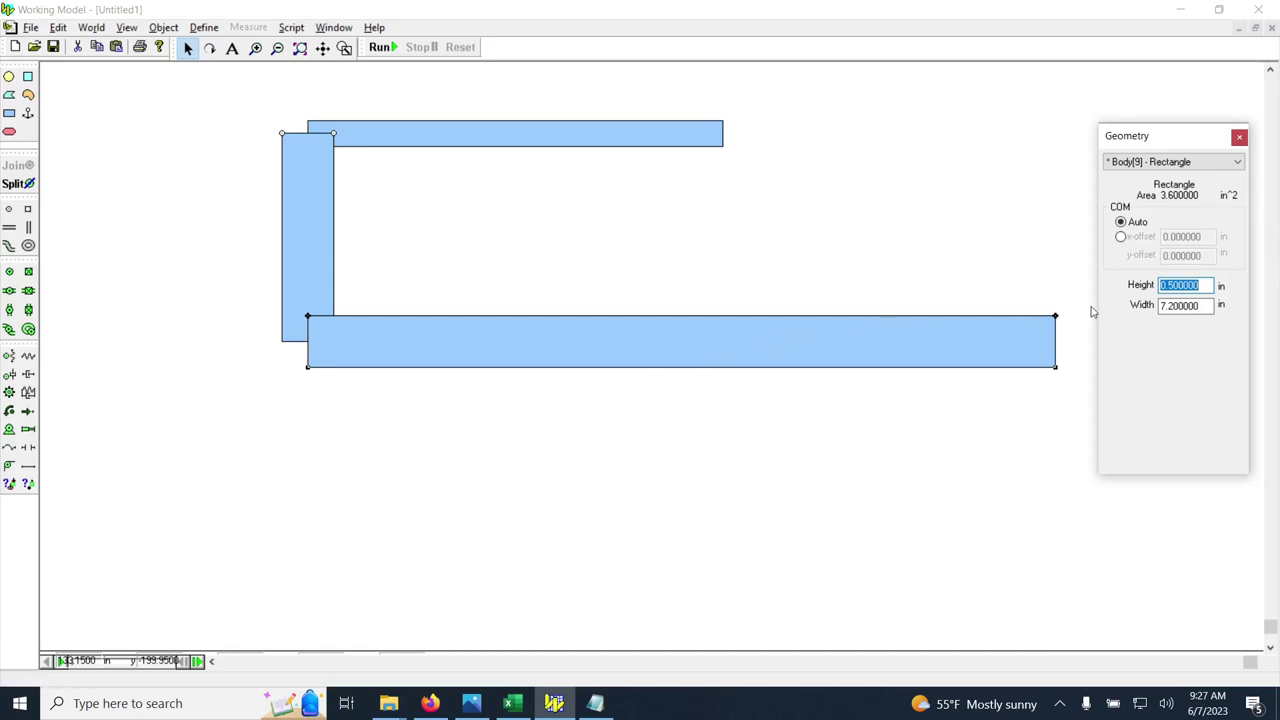
# - Delete the stray pin at the bottom bar's right end and pin its lower-left corner
pyautogui.click(1056, 317)
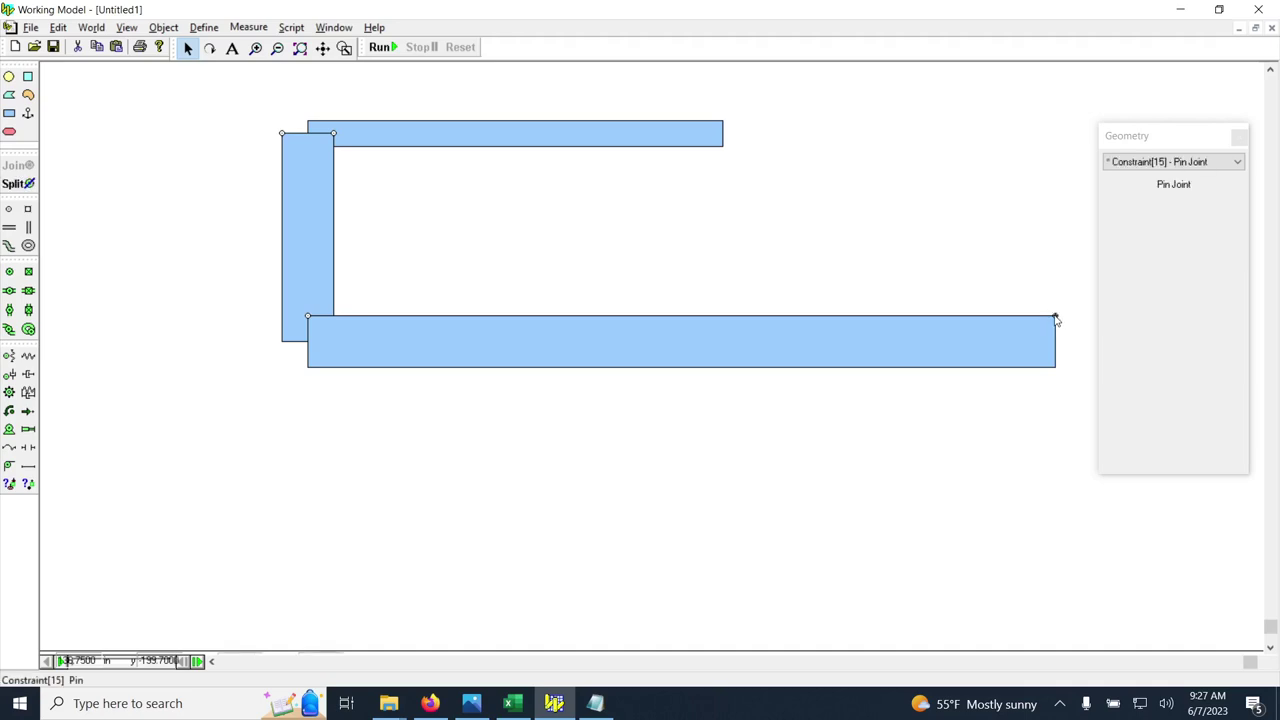
pyautogui.press('Delete')
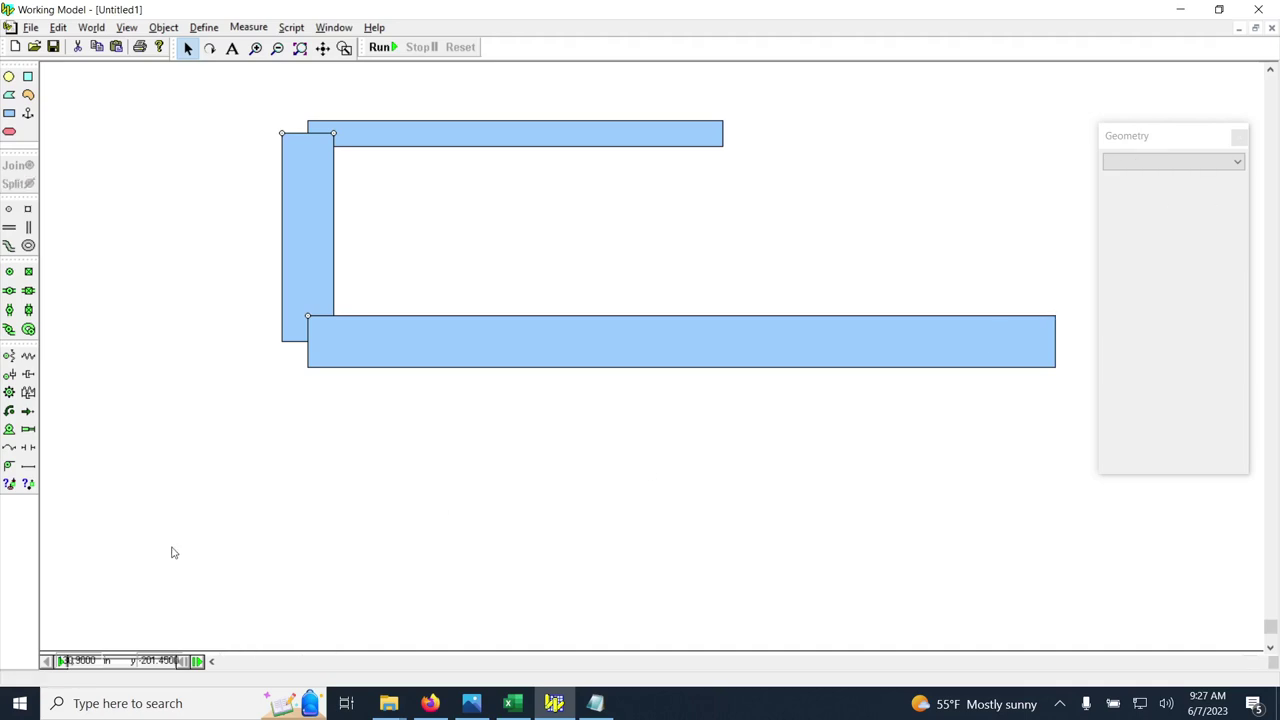
pyautogui.click(9, 271)
pyautogui.click(307, 367)
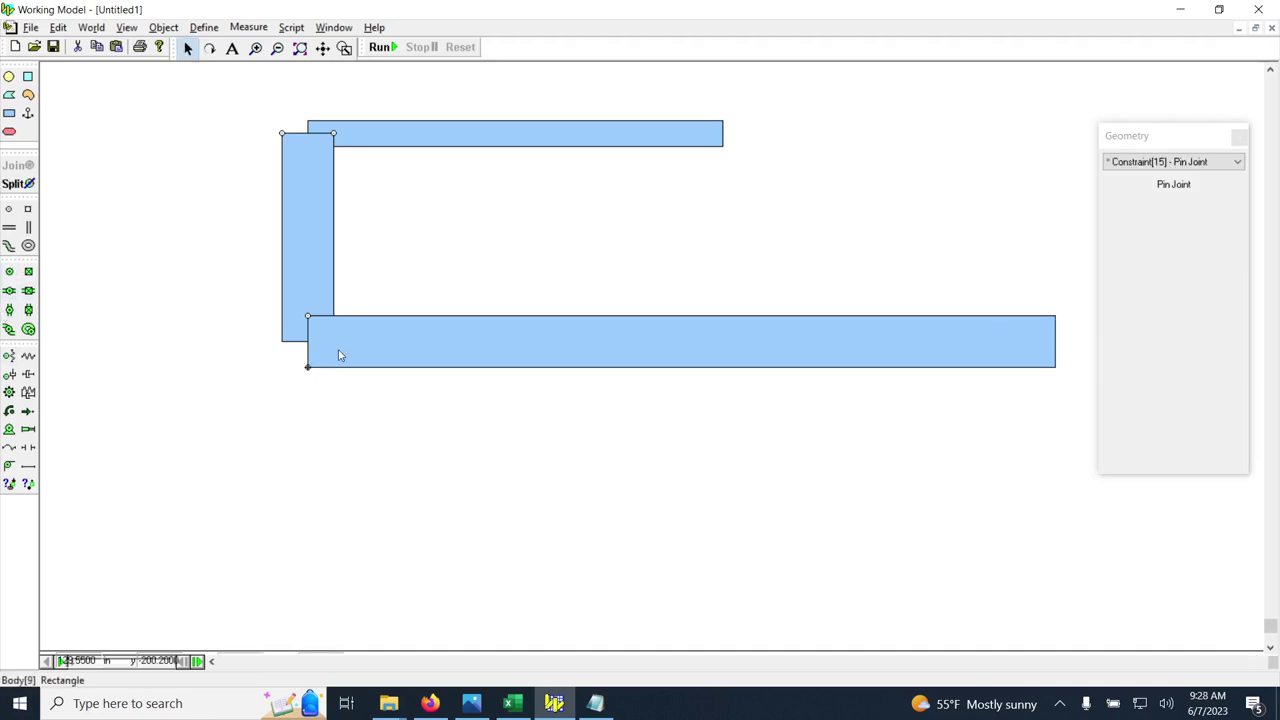
# - Enter 12 as the bottom bar's width
pyautogui.click(886, 342)
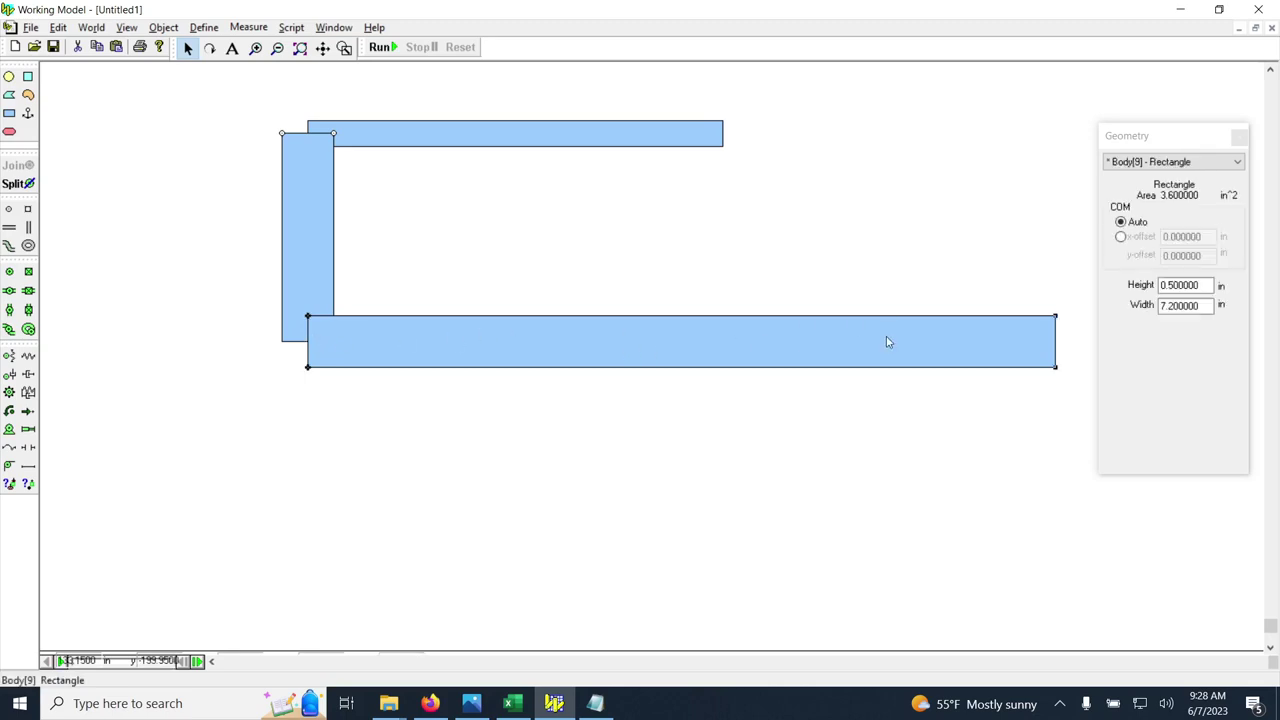
pyautogui.doubleClick(1186, 305)
pyautogui.doubleClick(1185, 305)
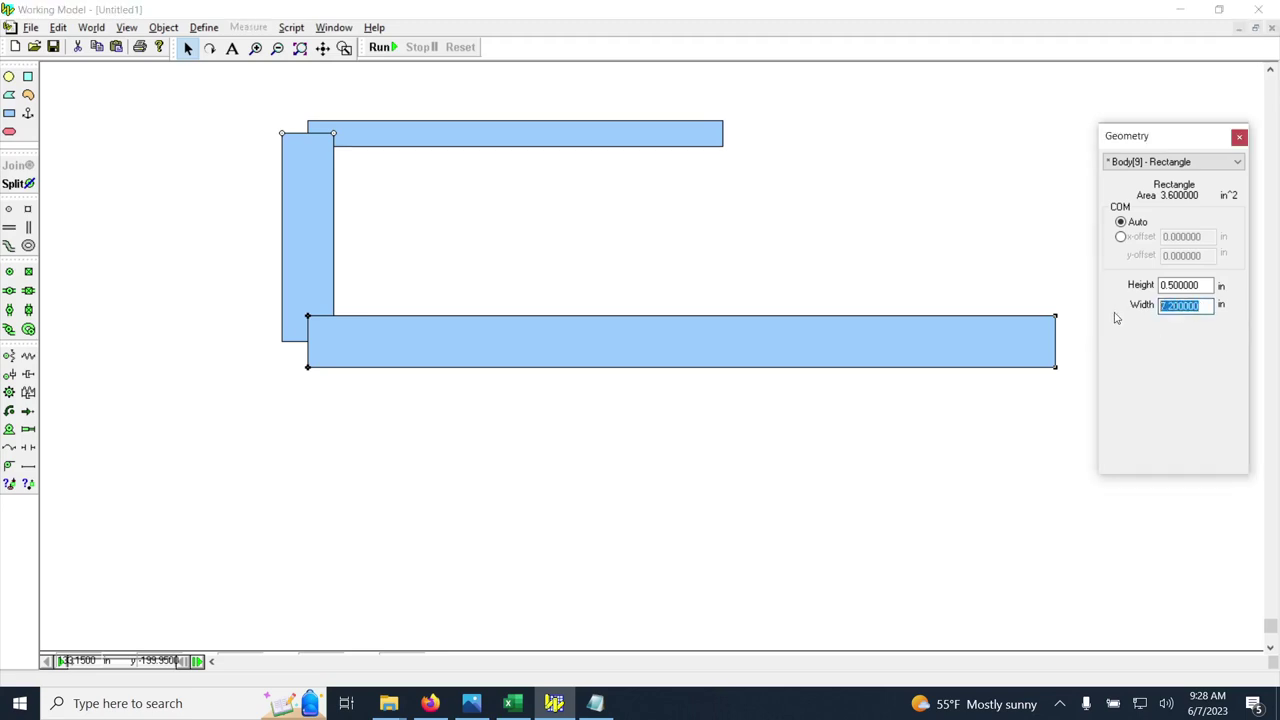
pyautogui.write('12')
# - Check distance d on the reference drawing and set the bottom bar's width to 12.684 in
pyautogui.click(471, 703)
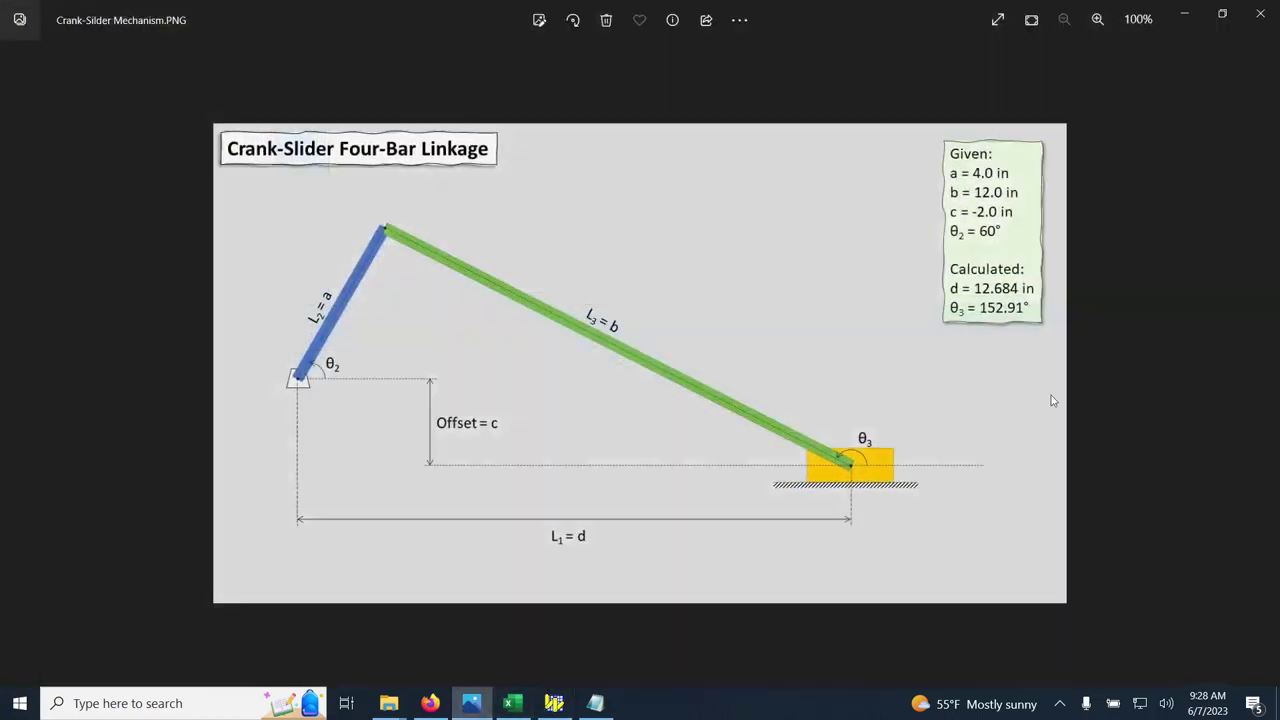
pyautogui.click(1184, 14)
pyautogui.moveTo(1208, 305); pyautogui.dragTo(1177, 305)
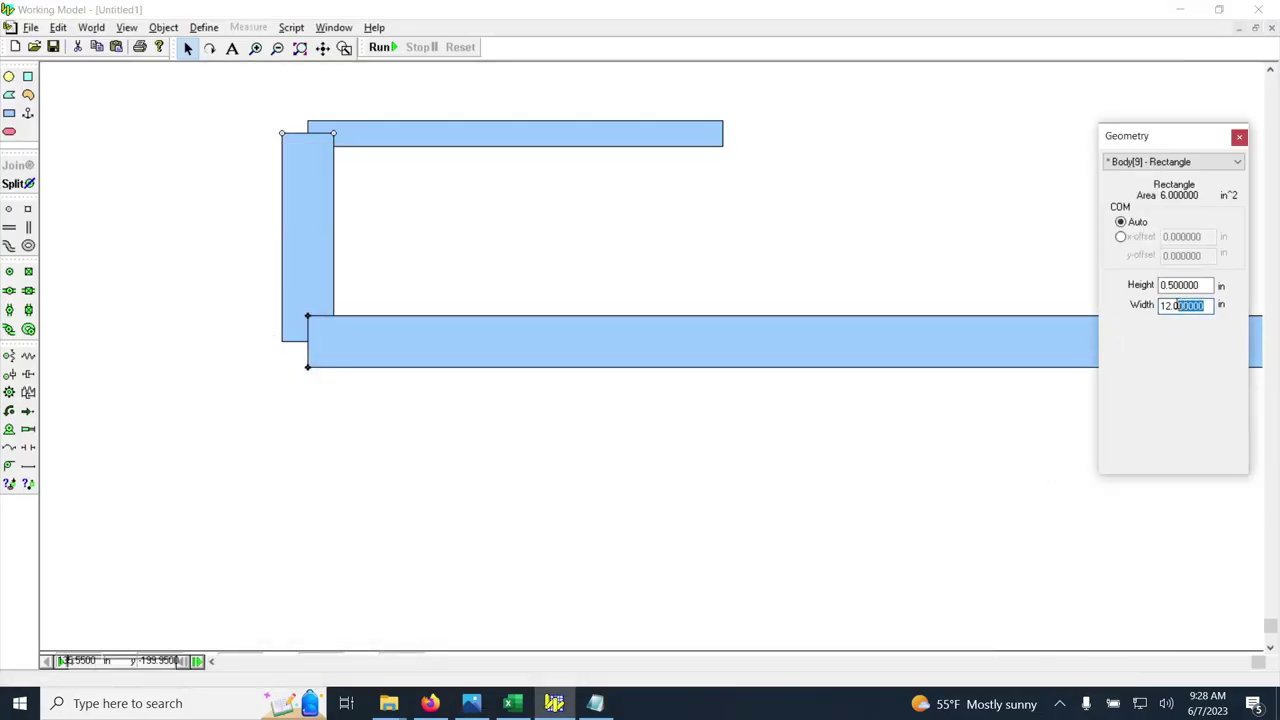
pyautogui.write('684')
pyautogui.press('Return')
# - Move the dimensions panel aside and check the top and bottom bars' dimensions
pyautogui.moveTo(1147, 140); pyautogui.dragTo(1129, 203)
pyautogui.scroll(-3, 814, 317)
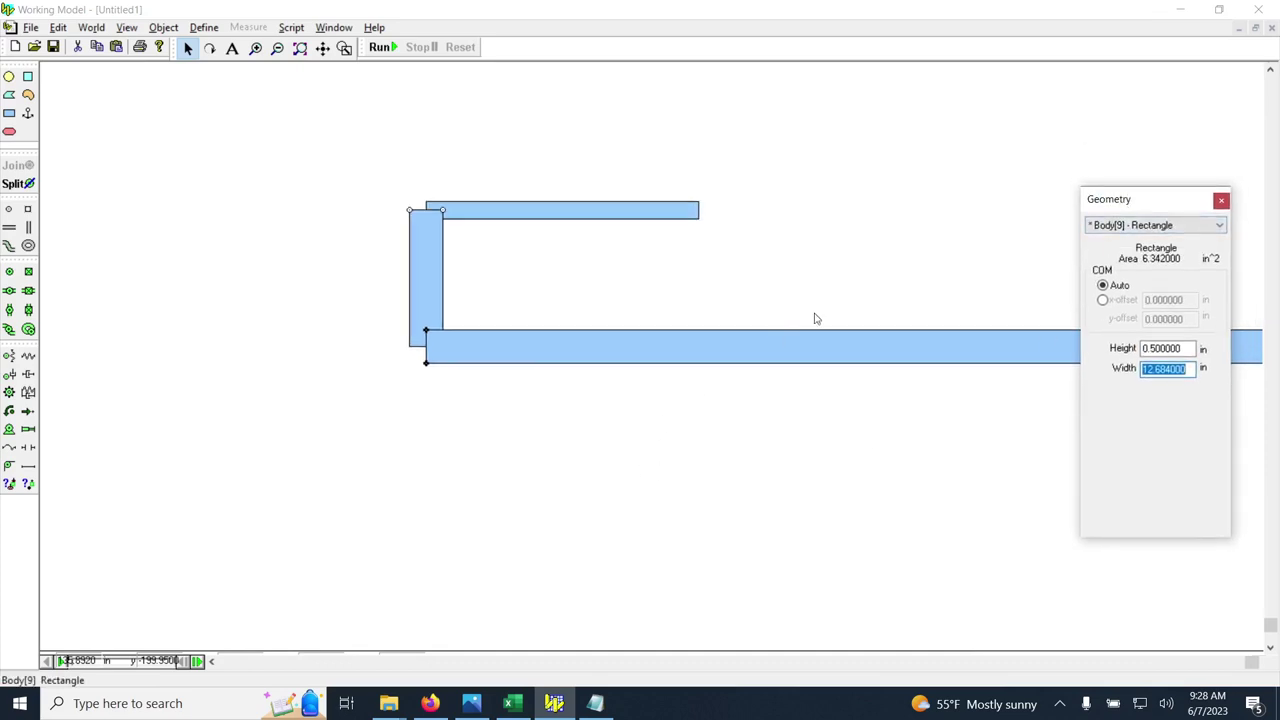
pyautogui.moveTo(1253, 662); pyautogui.dragTo(1240, 663)
pyautogui.click(740, 310)
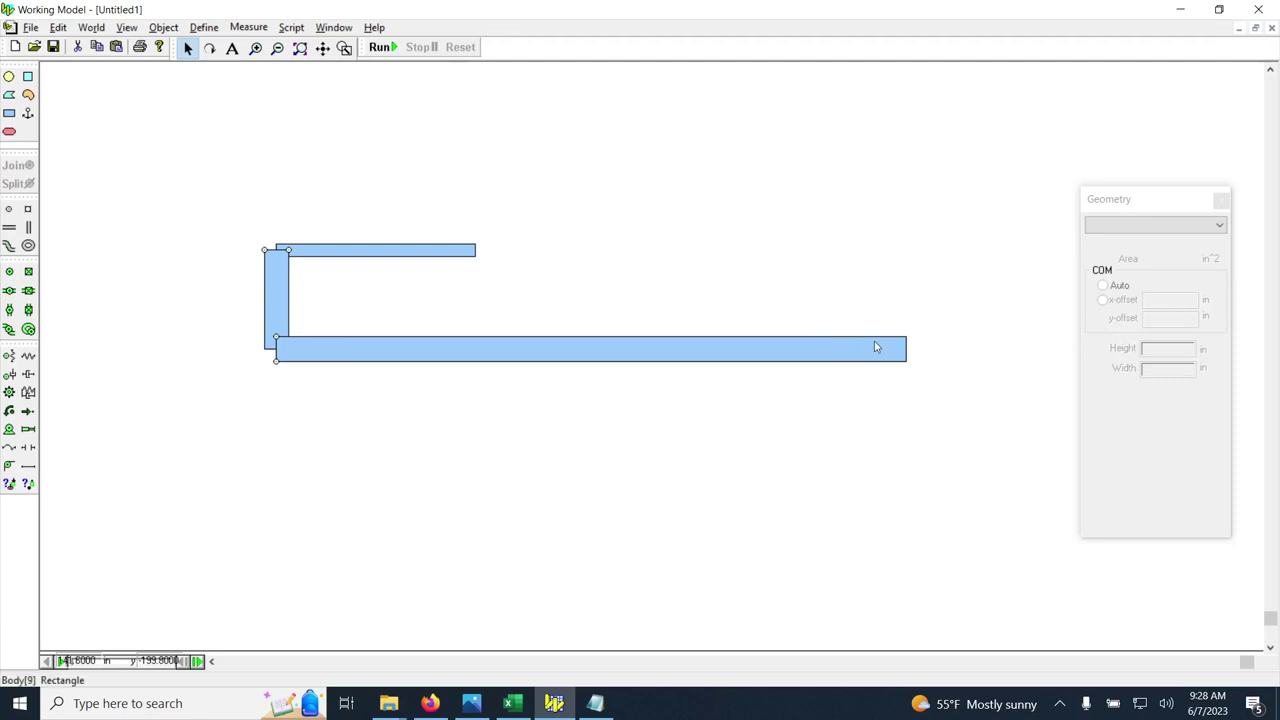
pyautogui.click(387, 256)
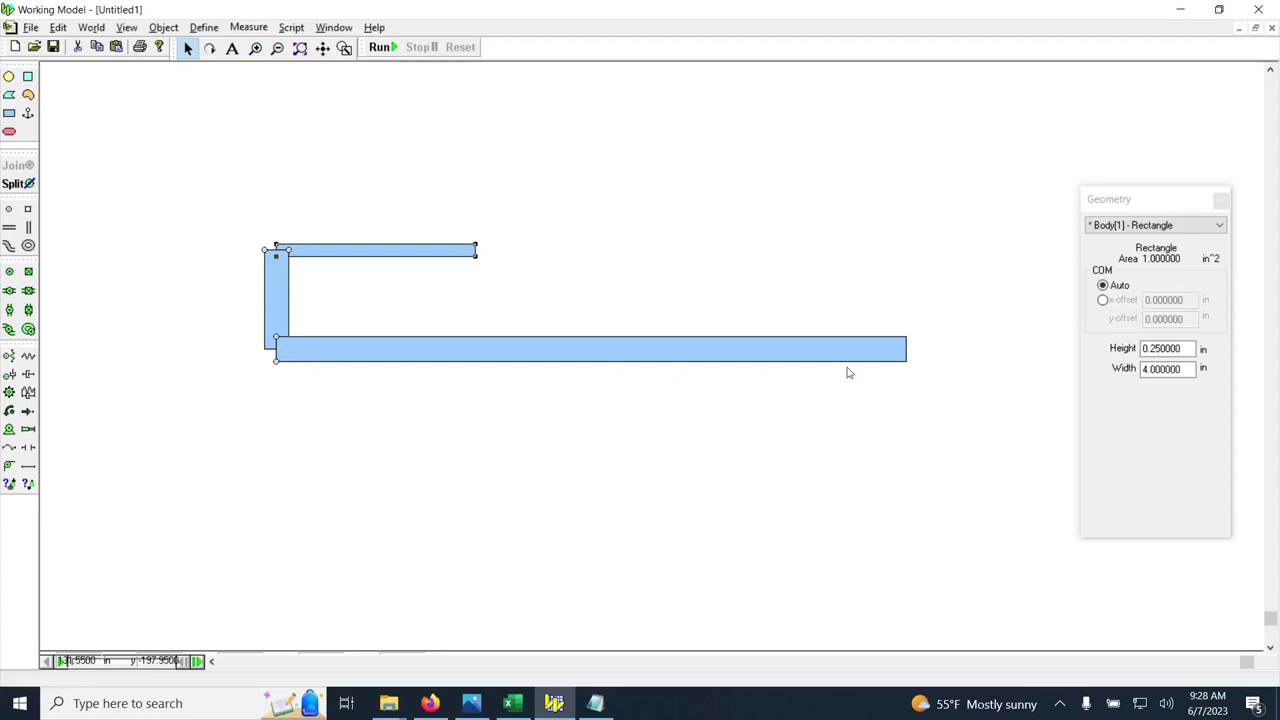
pyautogui.click(906, 349)
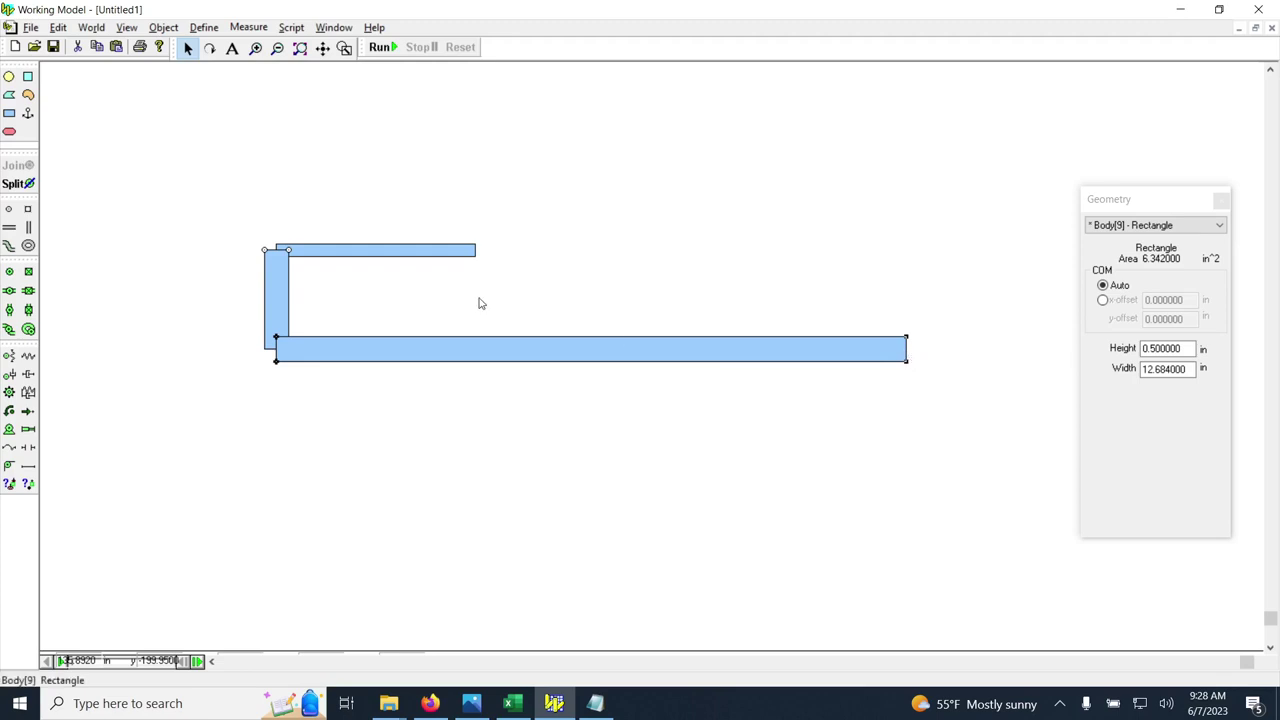
pyautogui.click(191, 134)
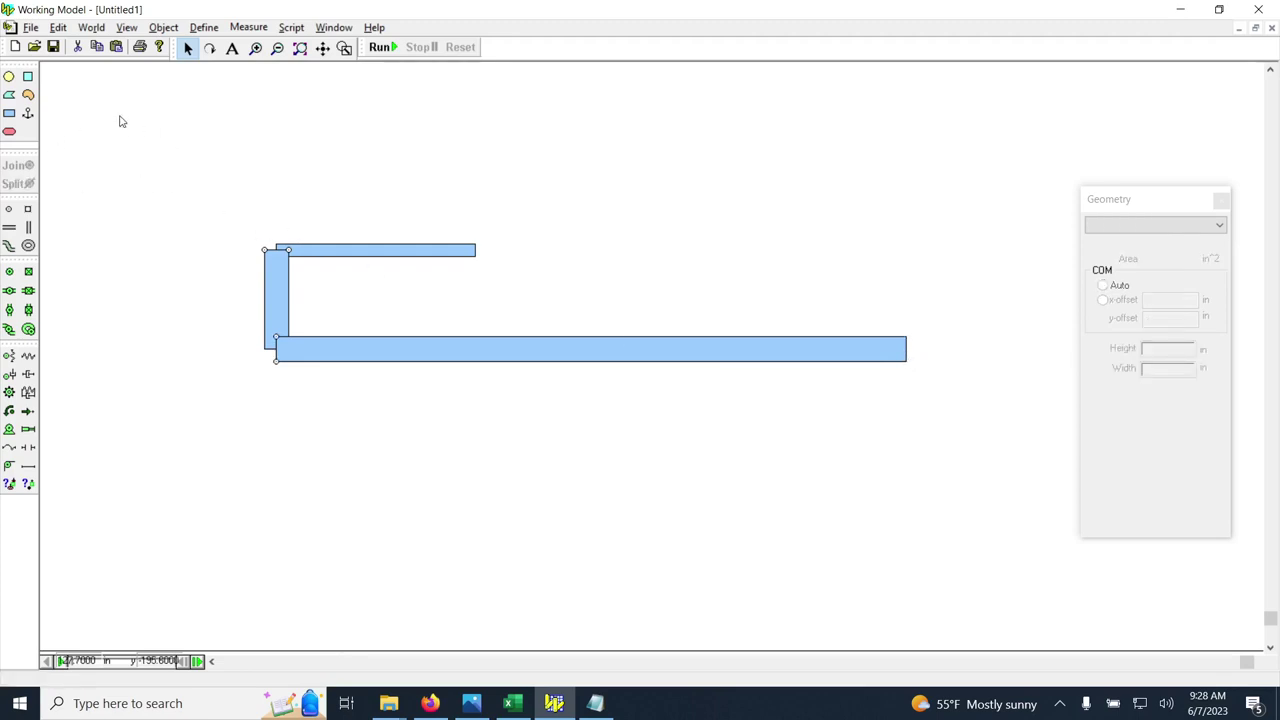
# - Draw a small rectangular block at the bottom bar's right end
pyautogui.click(9, 113)
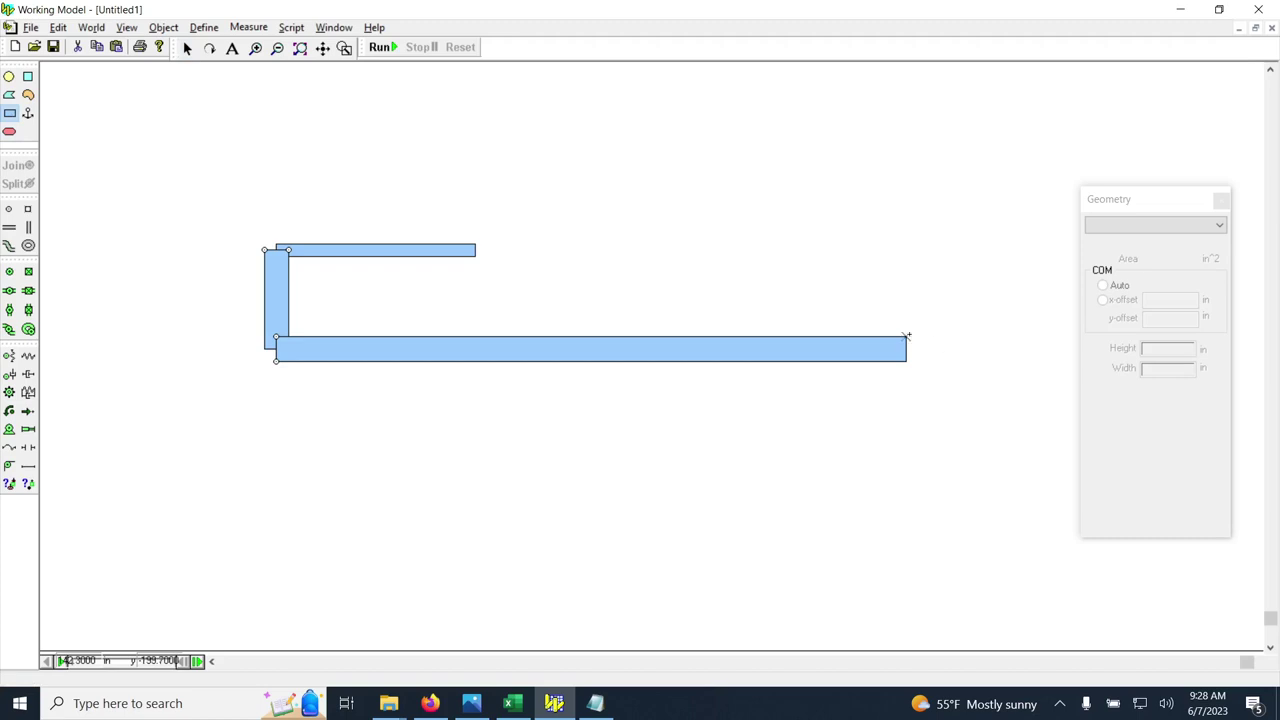
pyautogui.moveTo(906, 336); pyautogui.dragTo(855, 363)
pyautogui.click(890, 410)
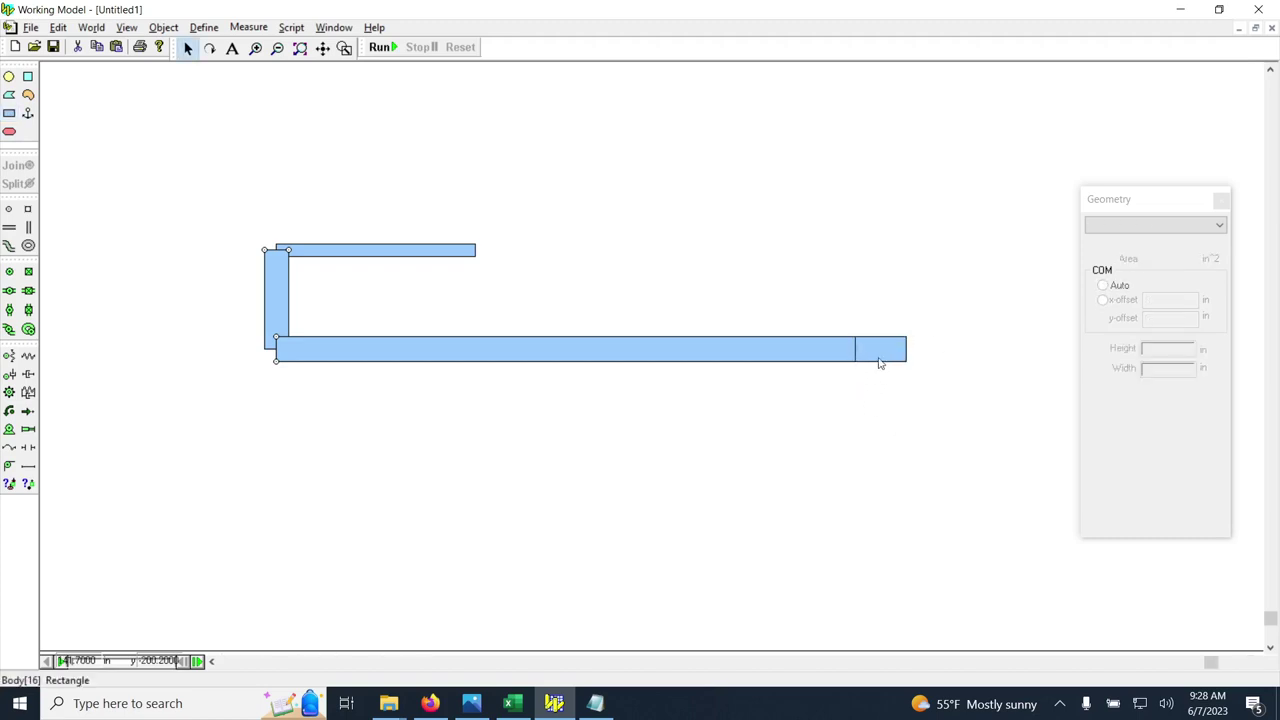
pyautogui.click(878, 357)
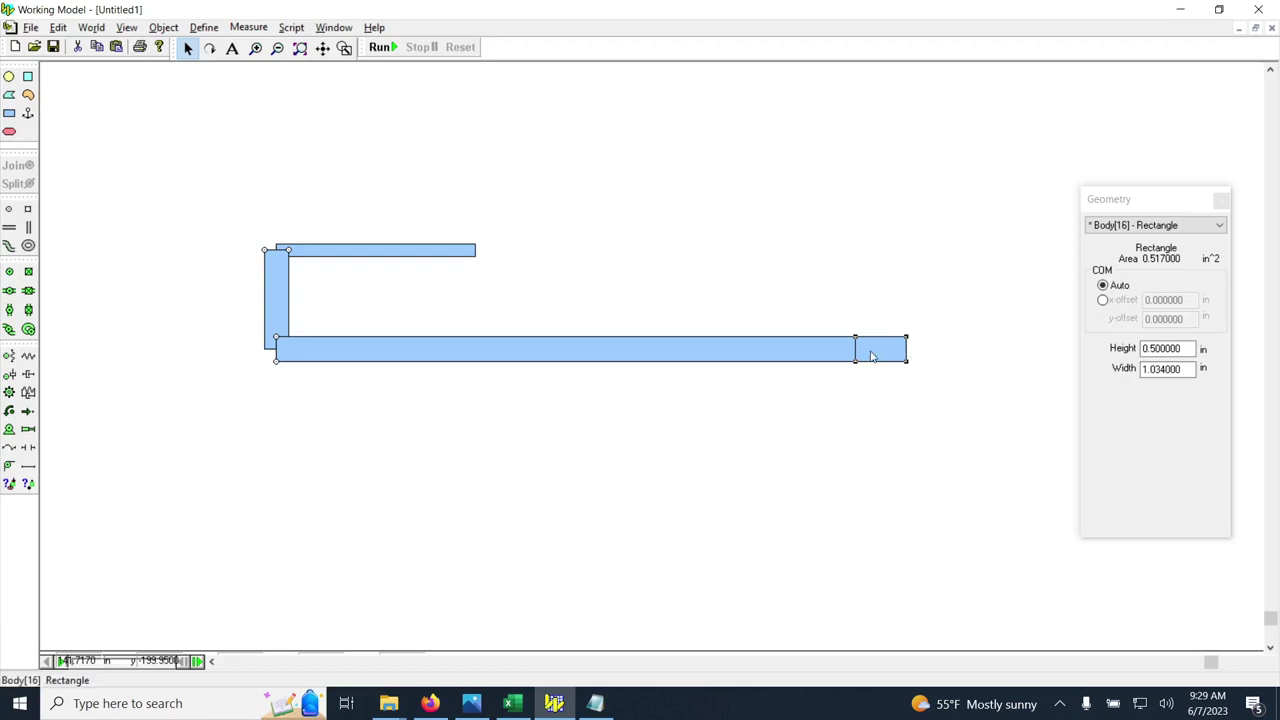
# - Pin the block's right corners and set its width to 0.75 in
pyautogui.click(82, 107)
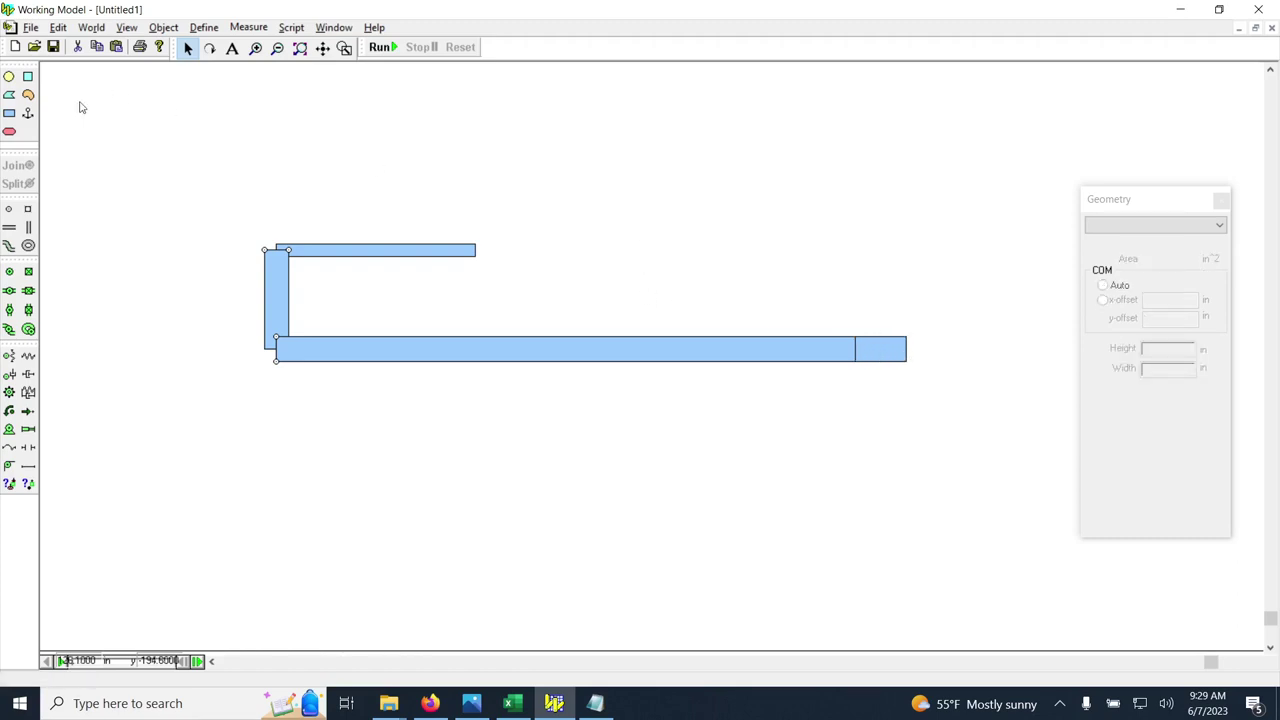
pyautogui.click(9, 271)
pyautogui.click(906, 337)
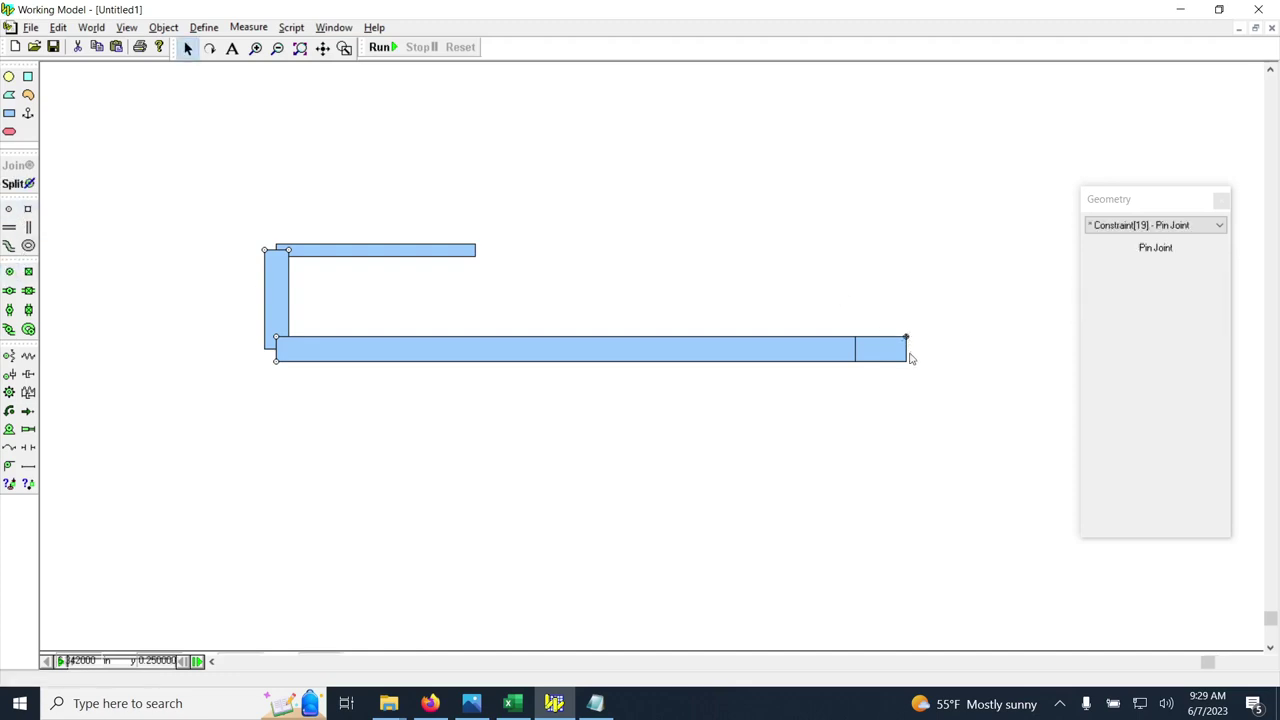
pyautogui.click(12, 272)
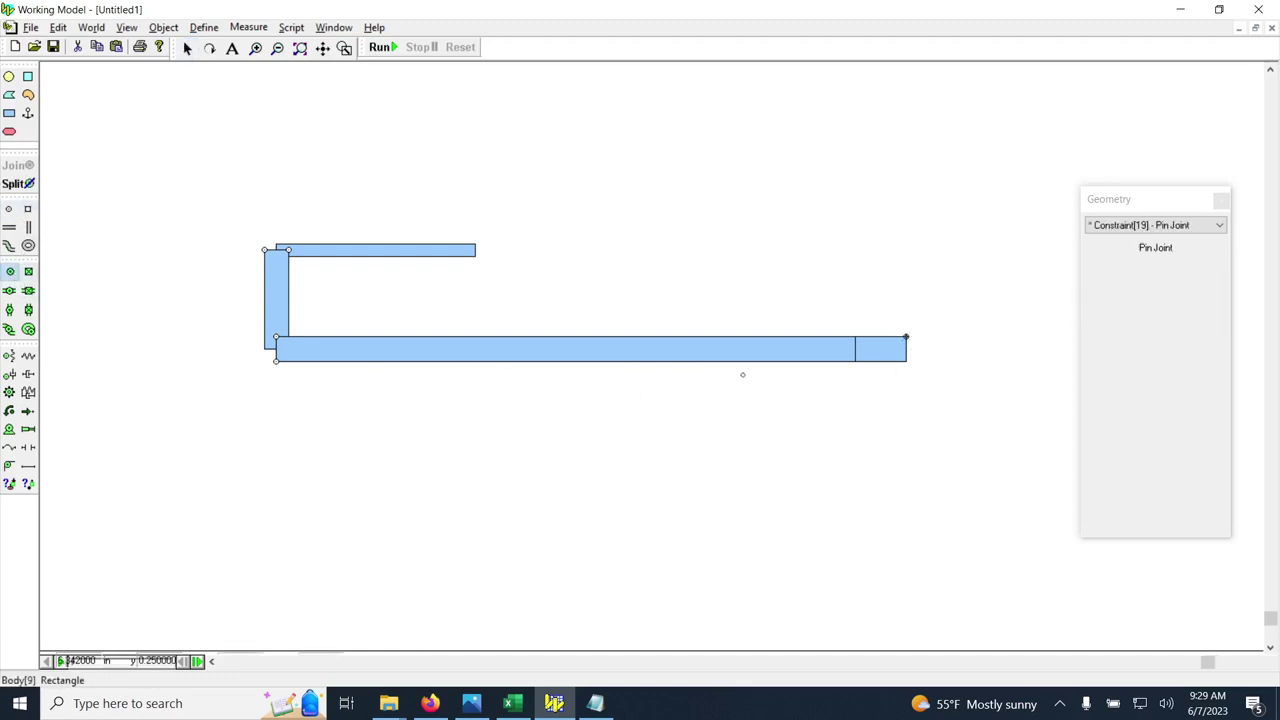
pyautogui.click(906, 361)
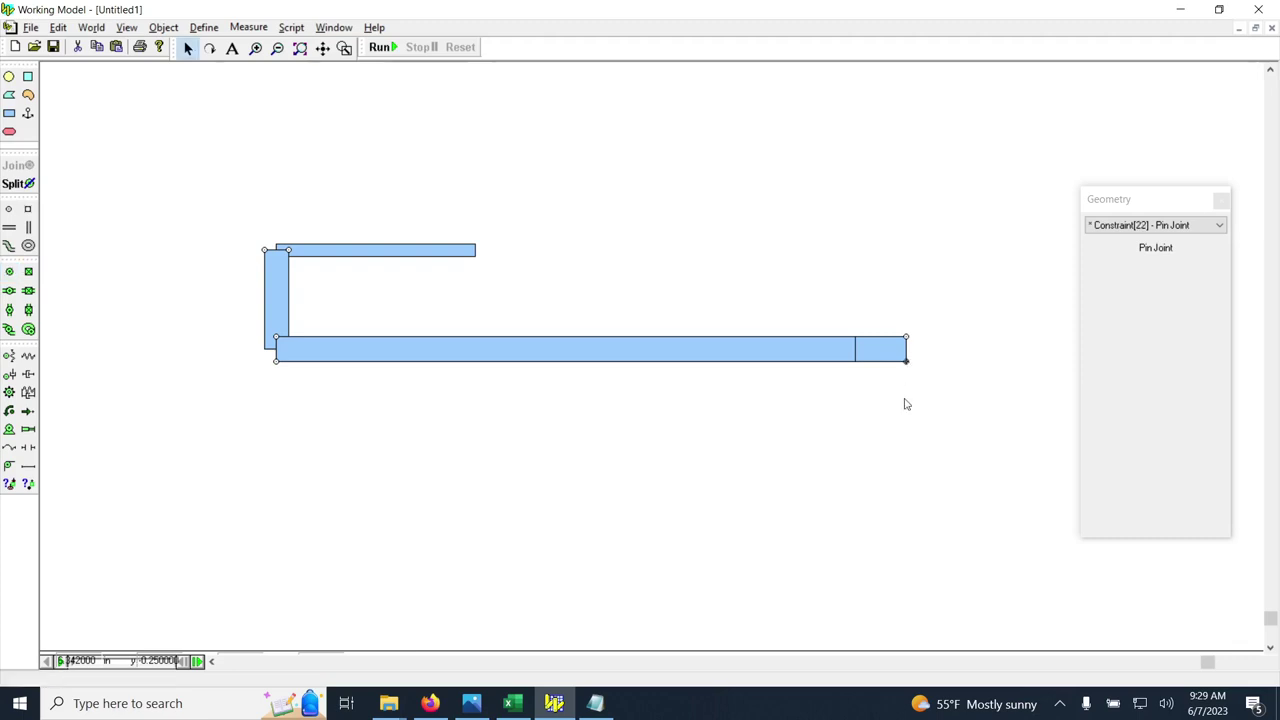
pyautogui.click(883, 360)
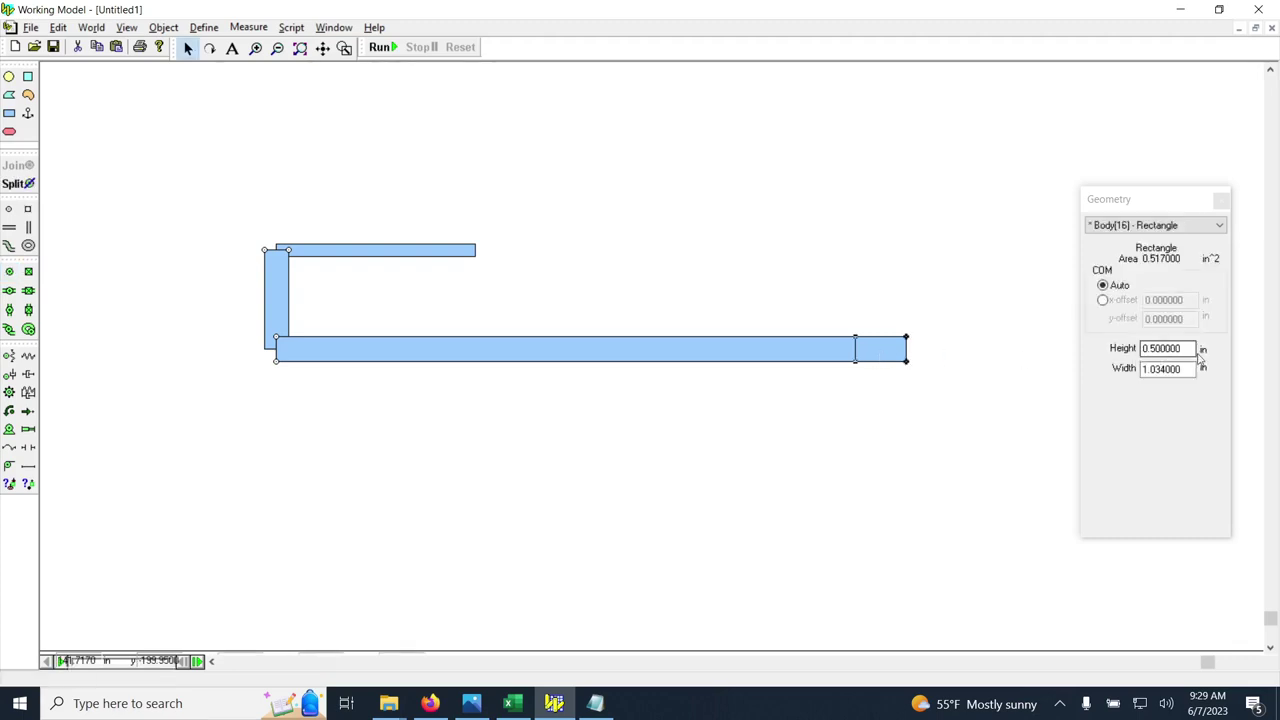
pyautogui.moveTo(1183, 369); pyautogui.dragTo(1130, 372)
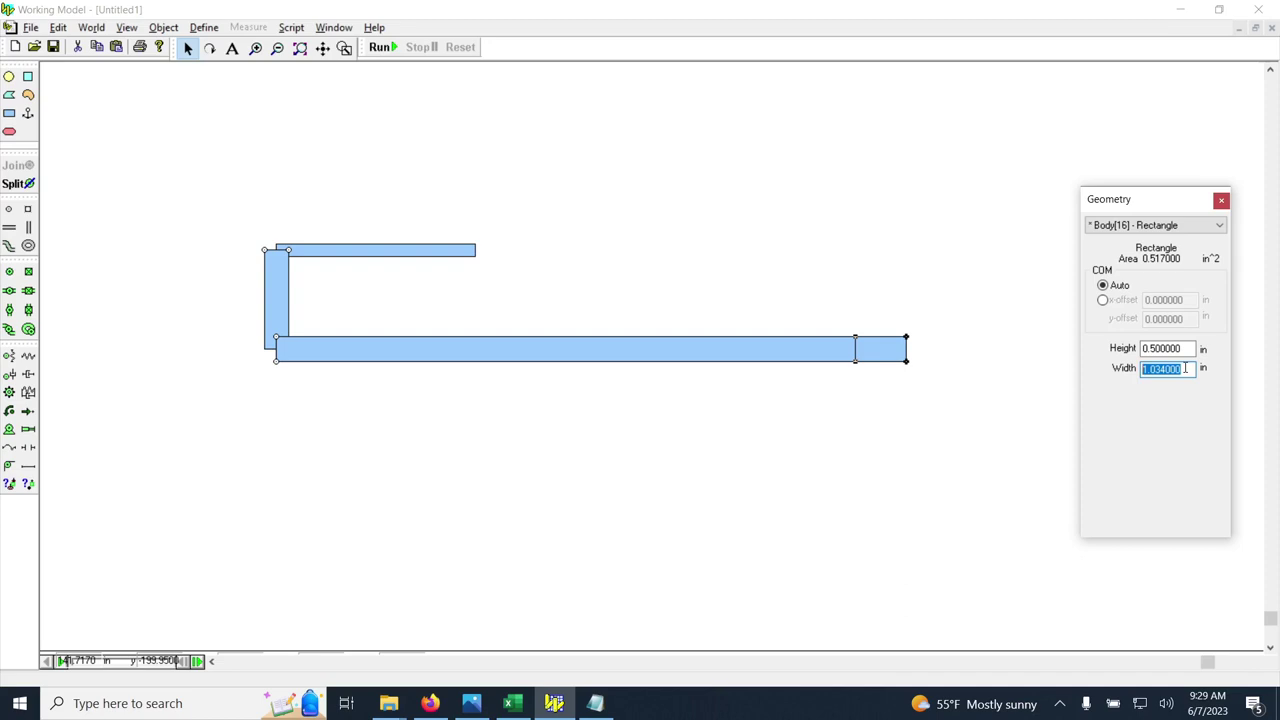
pyautogui.write('0.75')
pyautogui.press('Return')
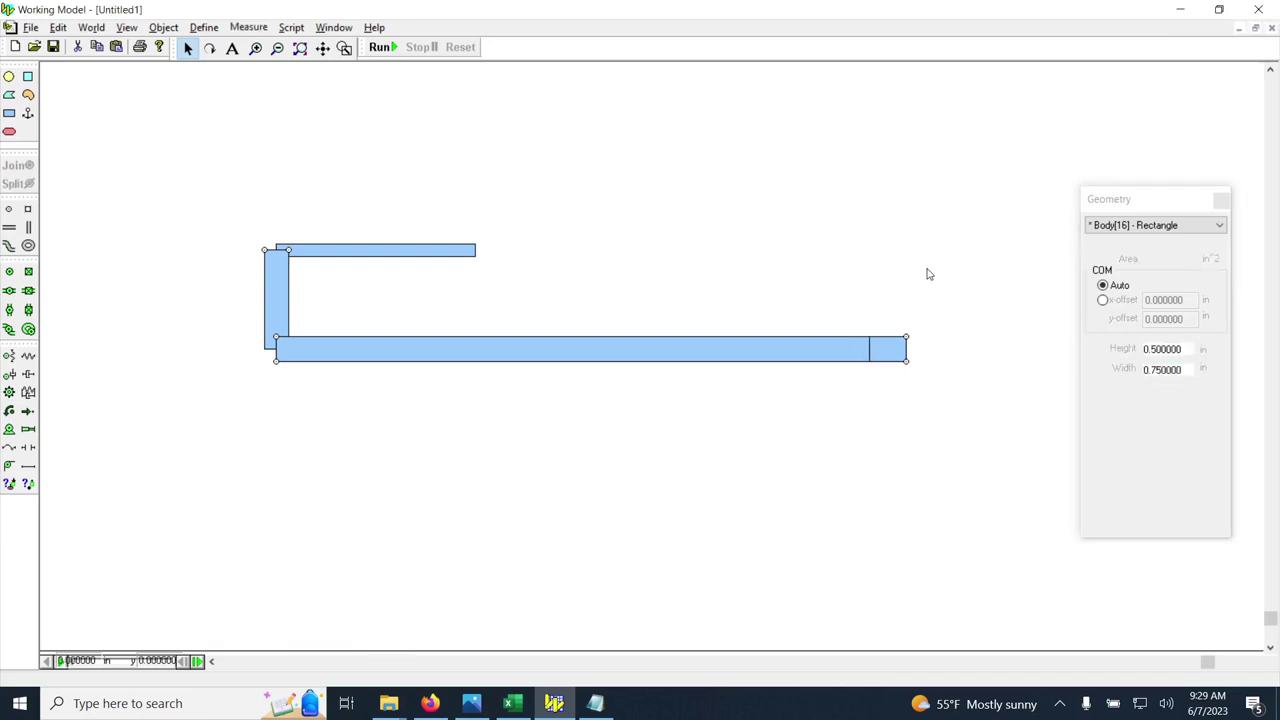
# - Pin the top and bottom of the block's seam with the bar
pyautogui.click(926, 316)
pyautogui.moveTo(944, 313); pyautogui.dragTo(895, 403)
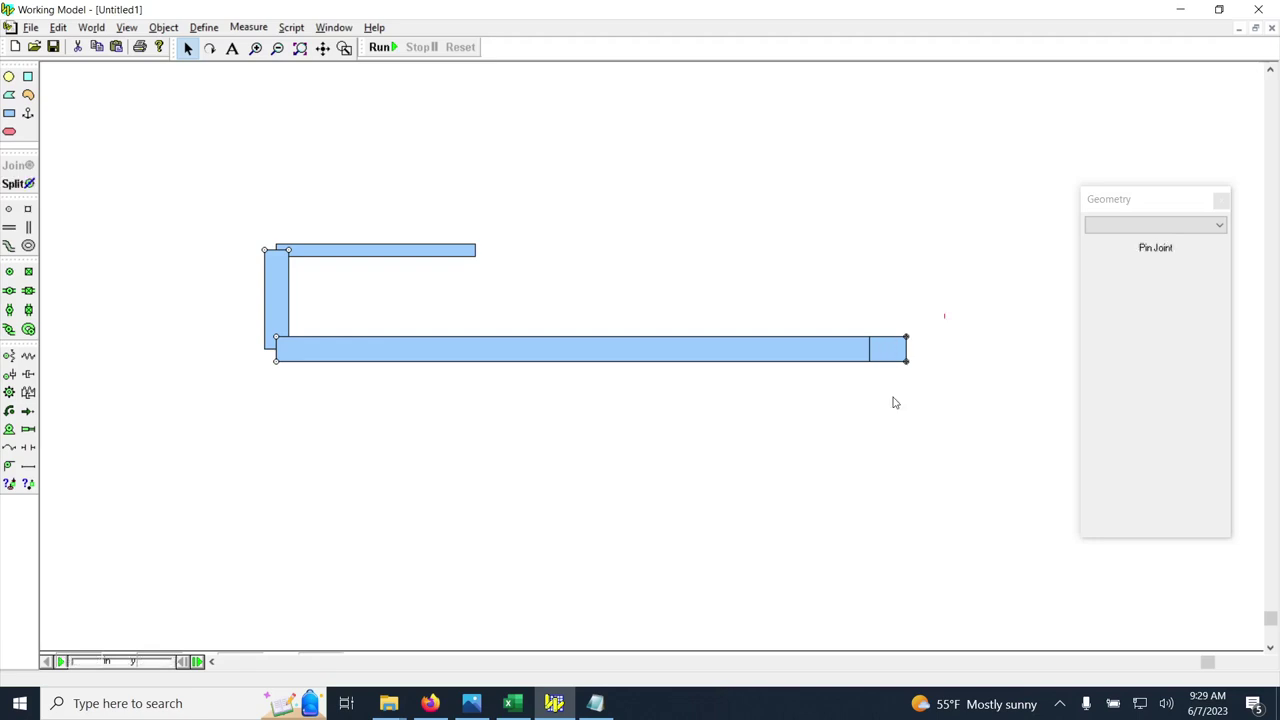
pyautogui.click(895, 403)
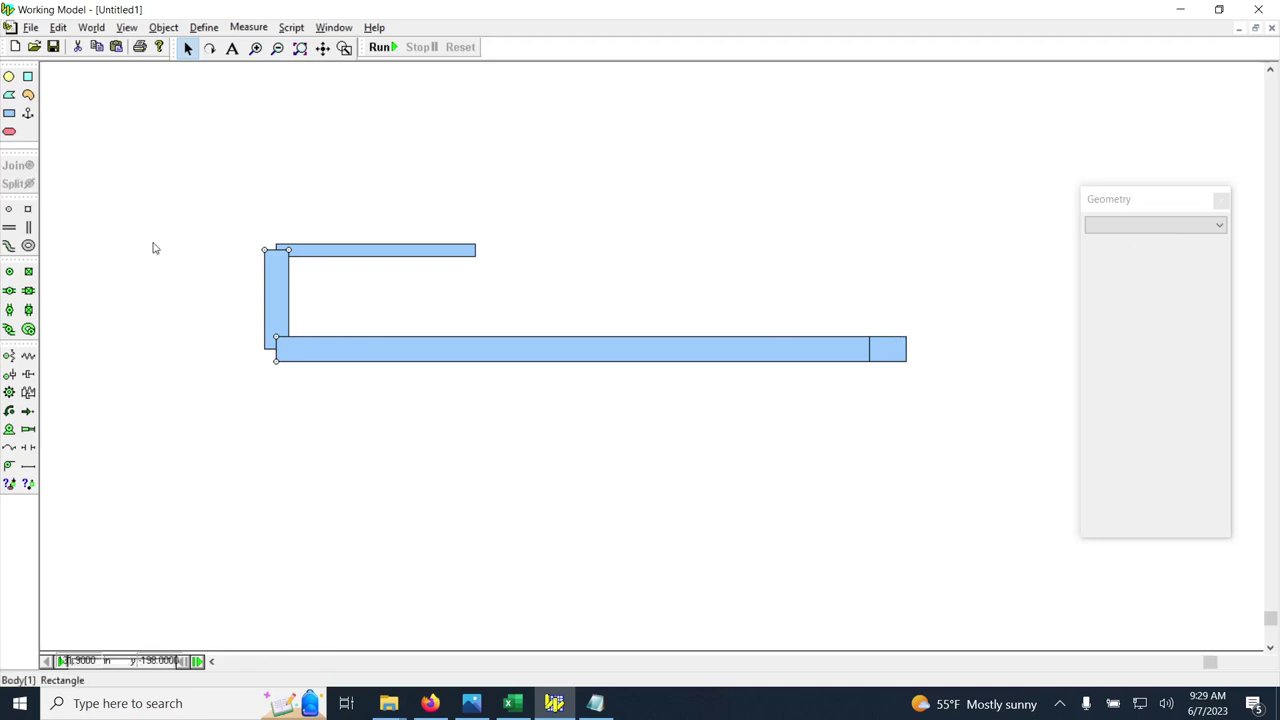
pyautogui.click(9, 271)
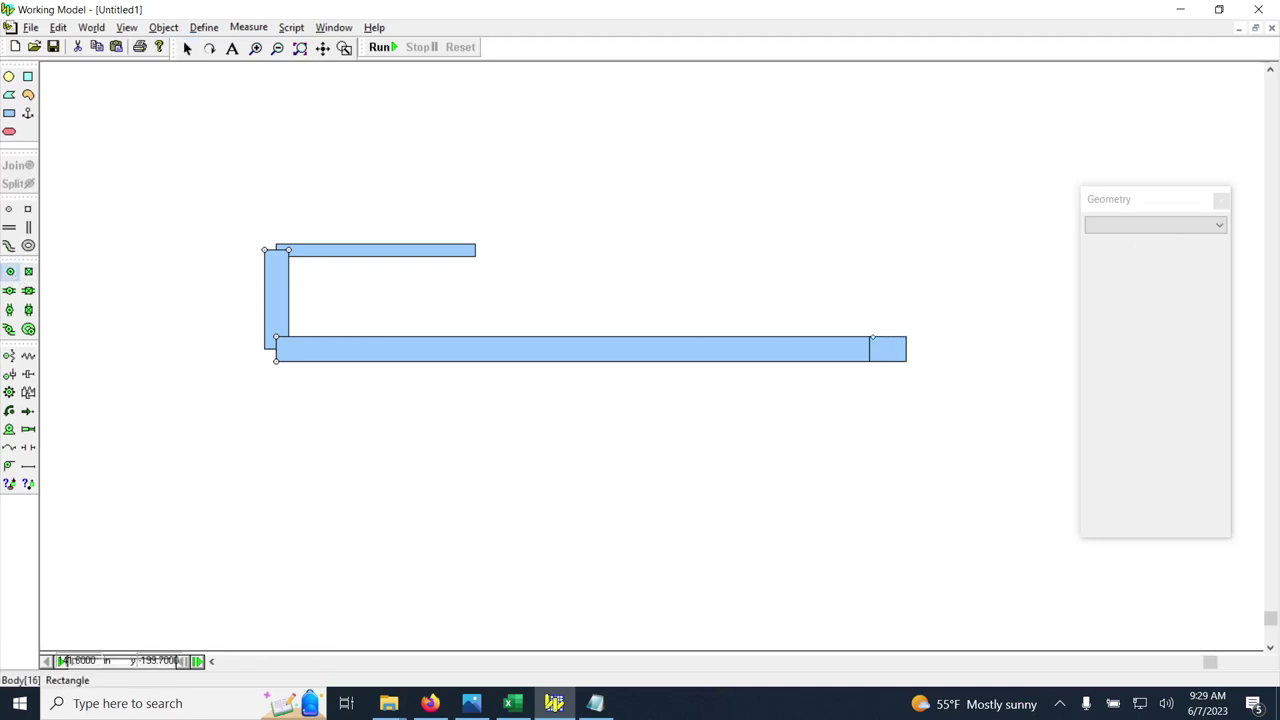
pyautogui.click(869, 338)
pyautogui.click(10, 272)
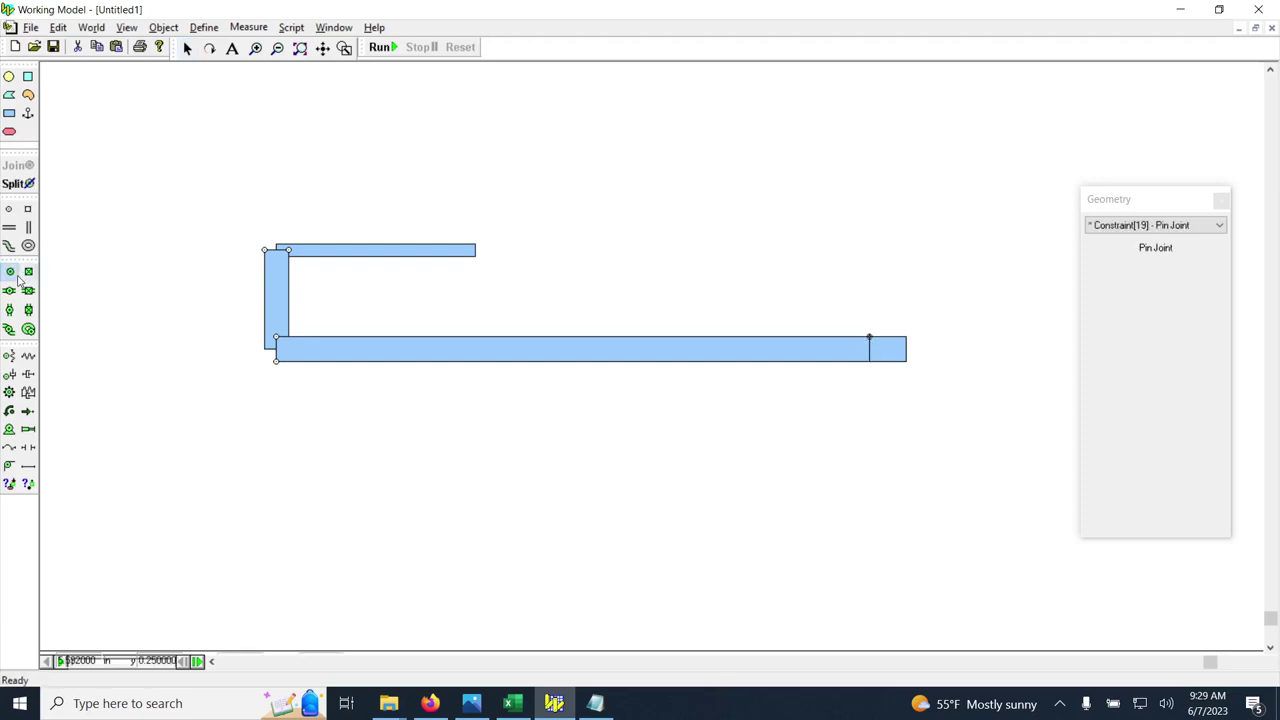
pyautogui.click(869, 365)
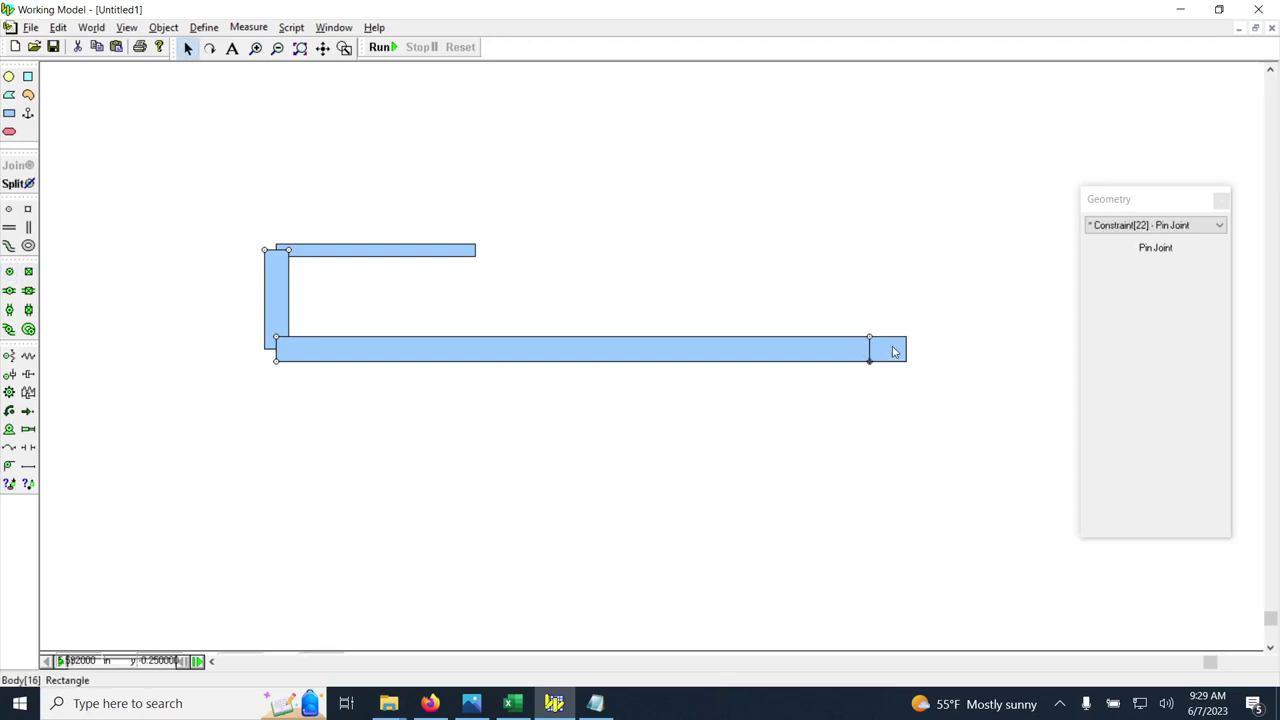
# - Set the end block's width to 1.5 in
pyautogui.click(894, 350)
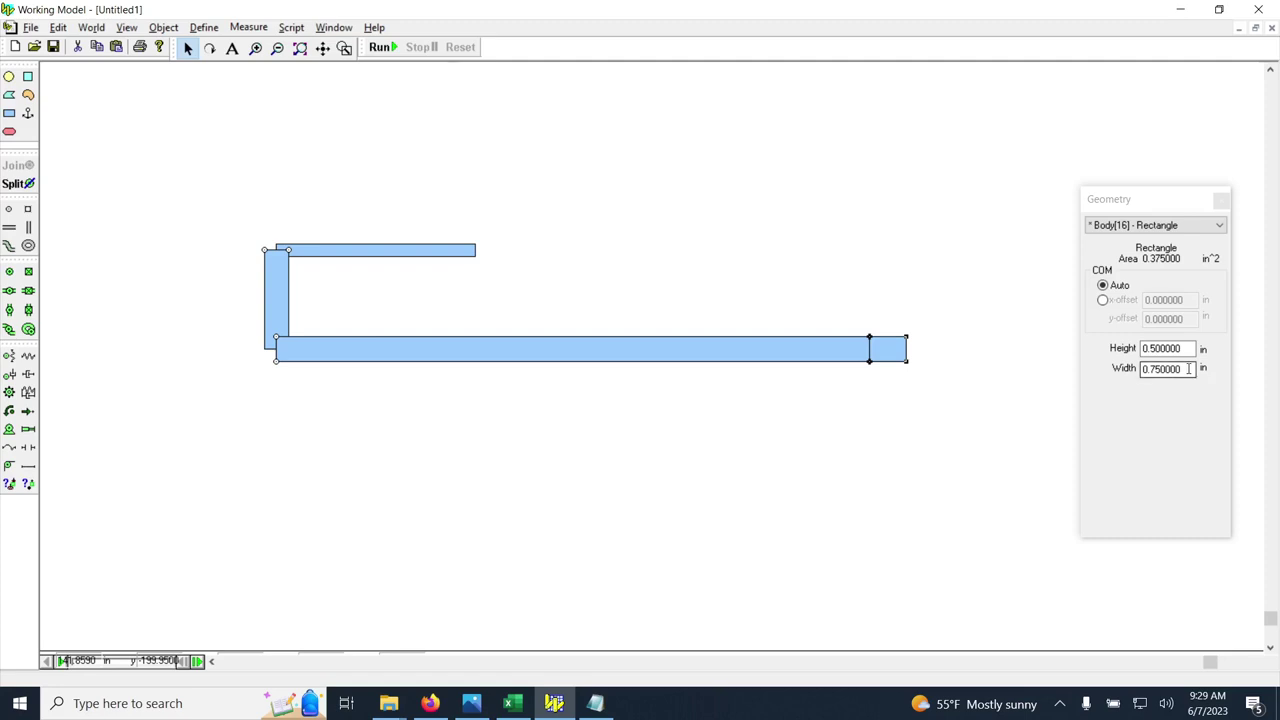
pyautogui.moveTo(1190, 369); pyautogui.dragTo(1130, 369)
pyautogui.write('1.5')
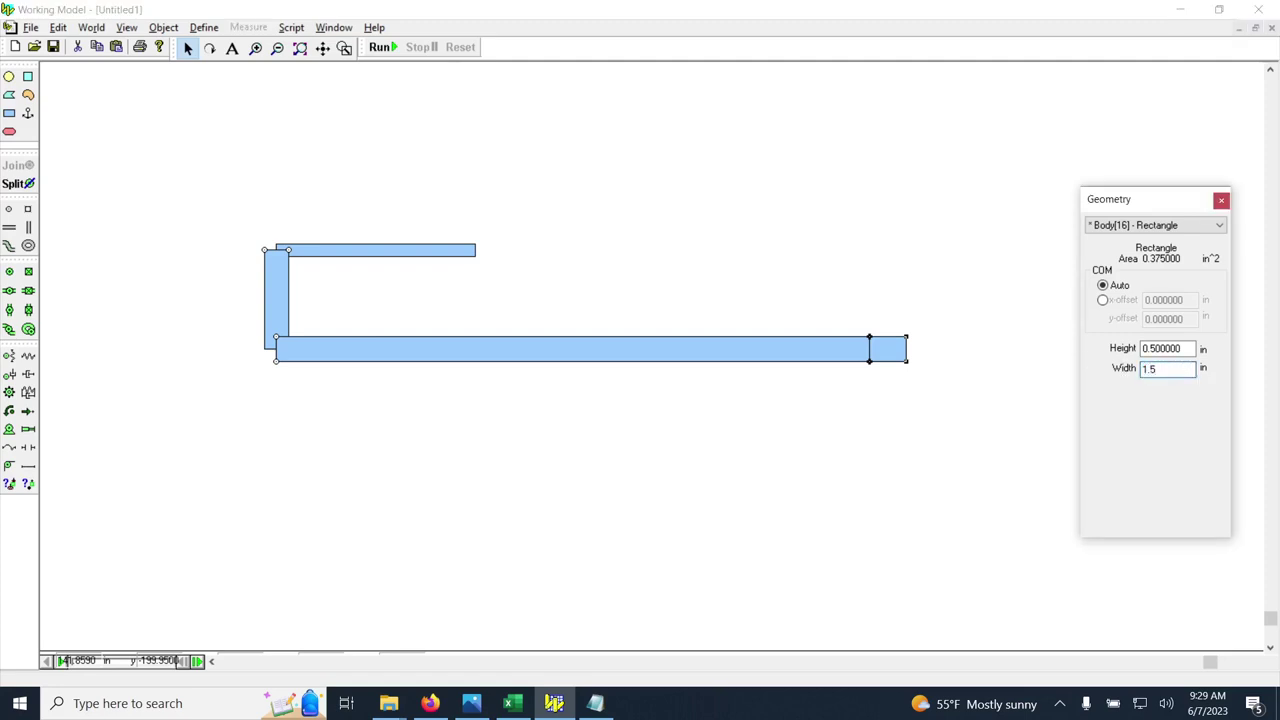
pyautogui.press('Return')
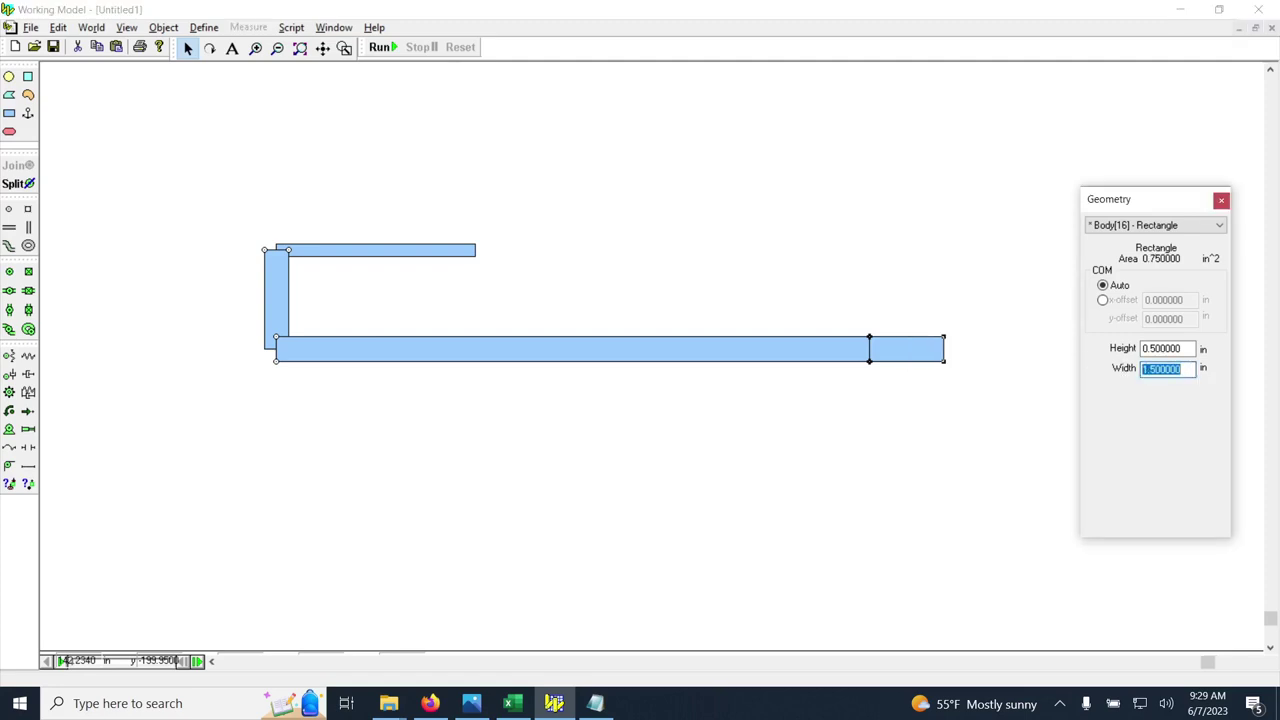
pyautogui.click(899, 412)
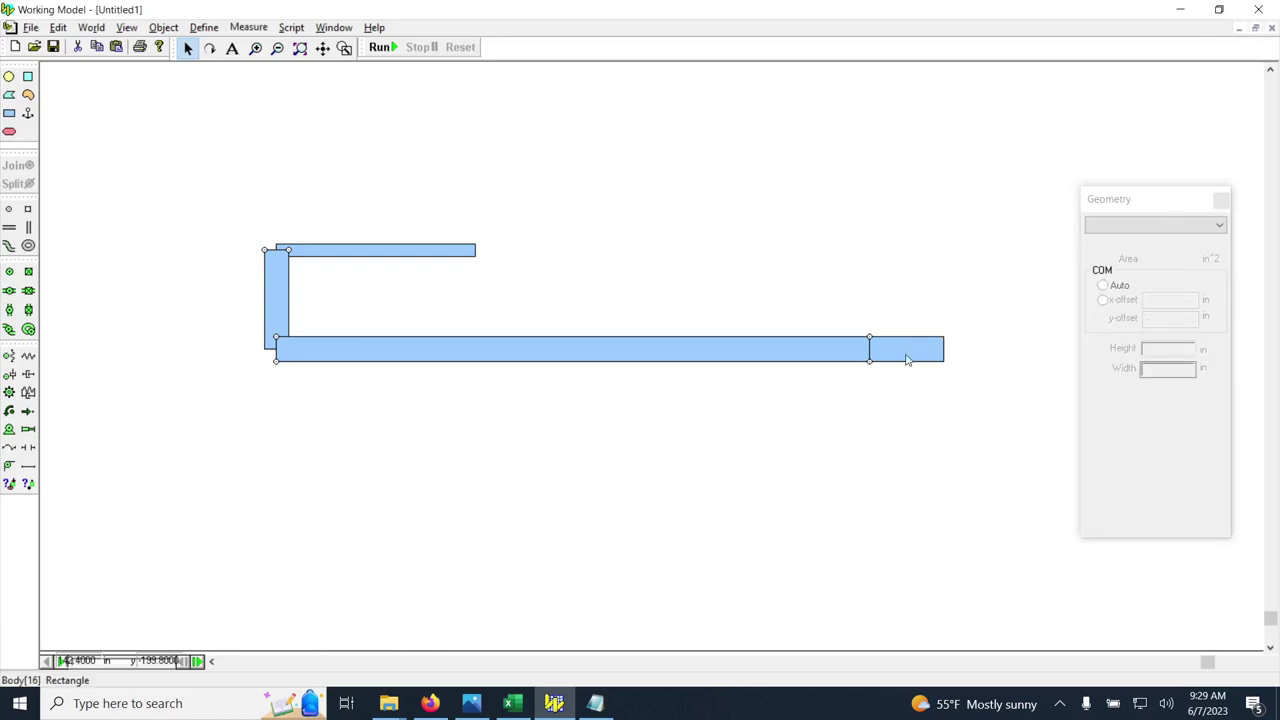
# - Delete the vertical bar and the long horizontal bar
pyautogui.click(909, 350)
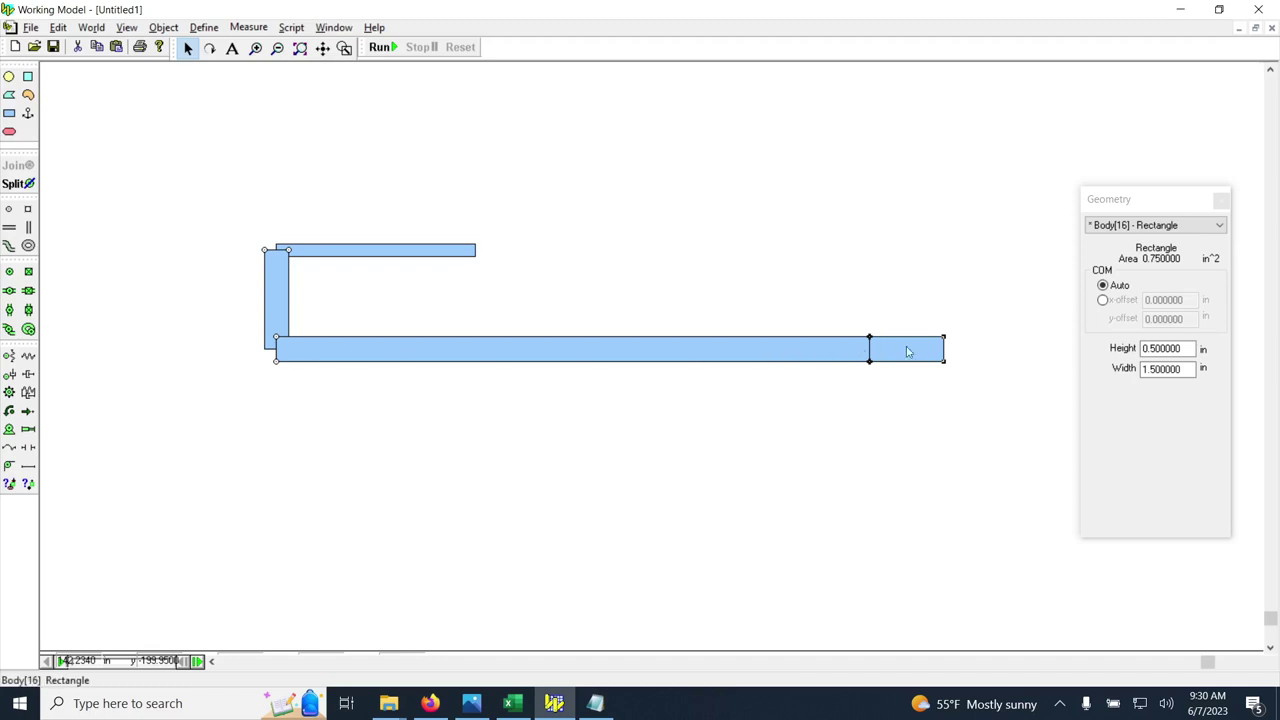
pyautogui.click(646, 431)
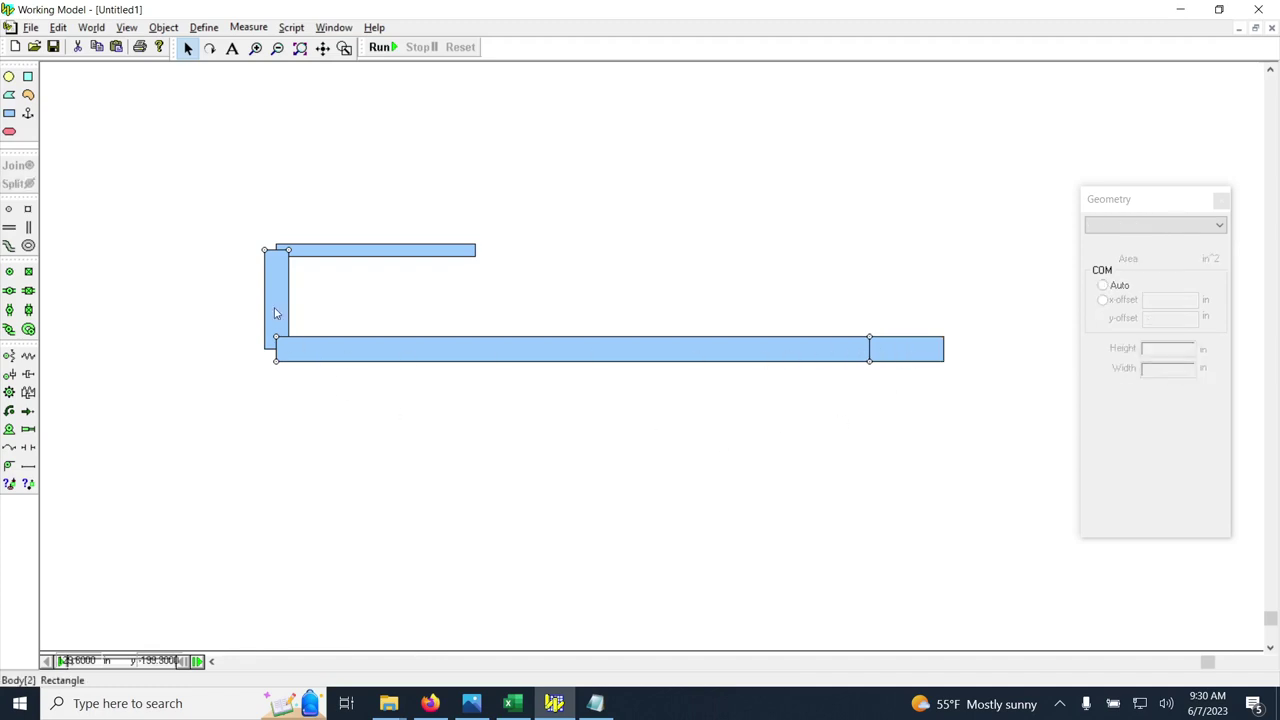
pyautogui.click(276, 311)
pyautogui.press('Delete')
pyautogui.click(346, 346)
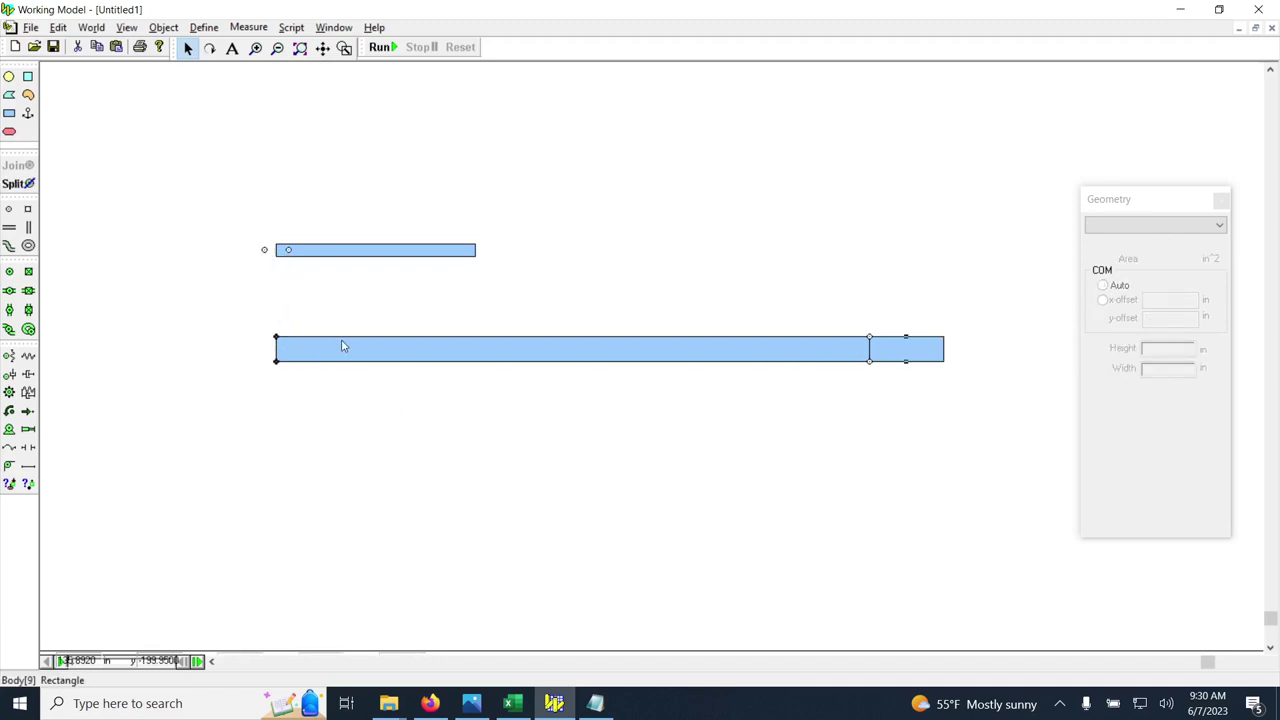
pyautogui.press('Delete')
# - Delete the leftover pin joints, including the one at the block's left end
pyautogui.moveTo(309, 220); pyautogui.dragTo(214, 314)
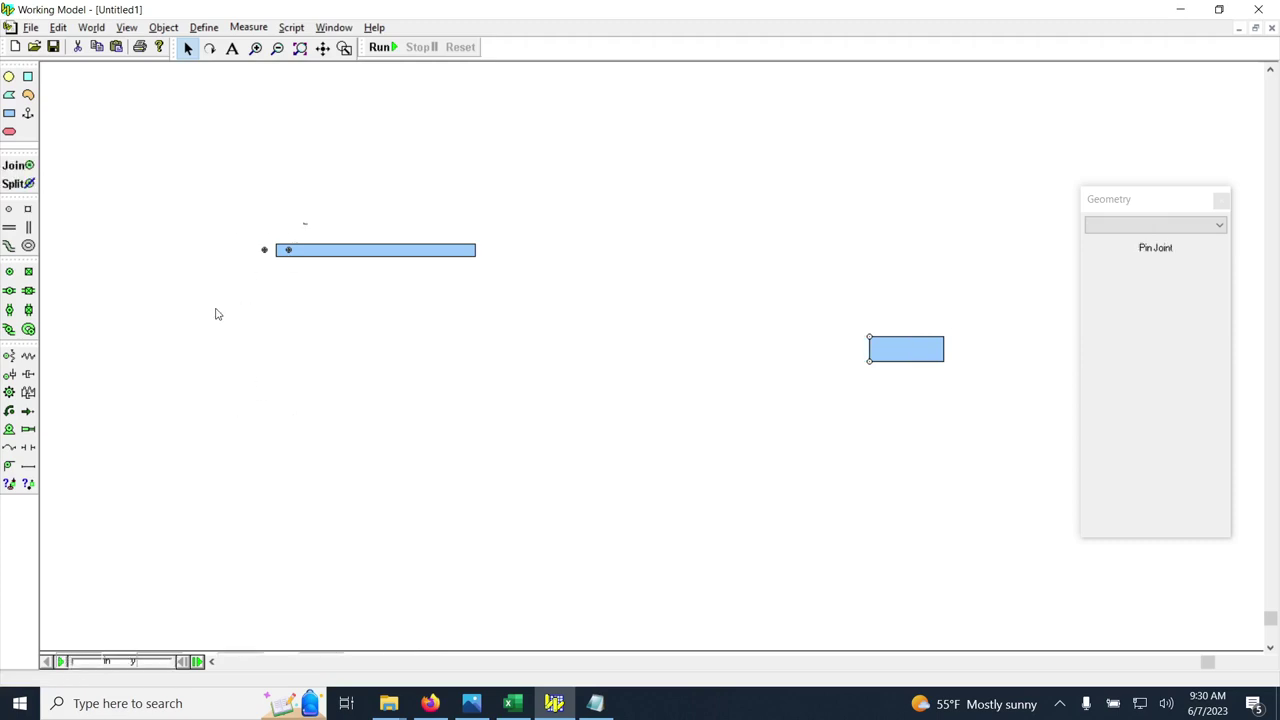
pyautogui.press('Delete')
pyautogui.moveTo(894, 302); pyautogui.dragTo(837, 450)
pyautogui.press('Delete')
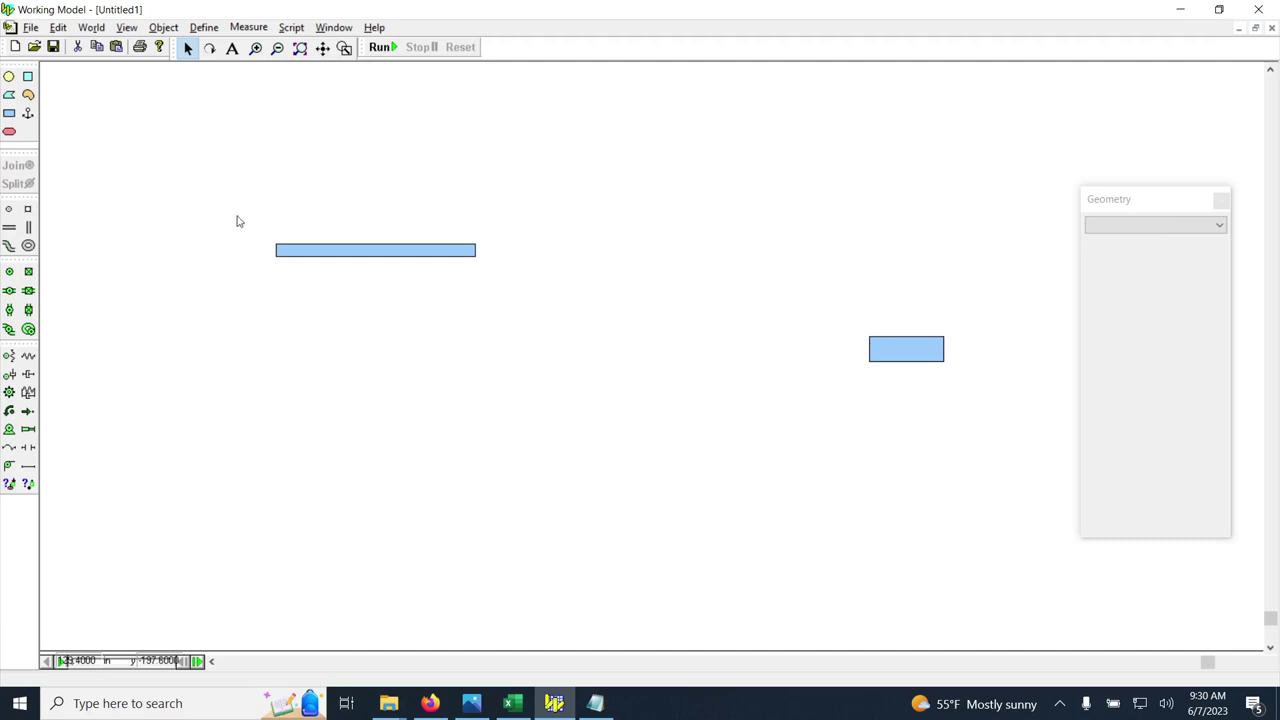
# - Anchor the small block and bring up the crank-slider reference diagram in Photos
pyautogui.click(28, 113)
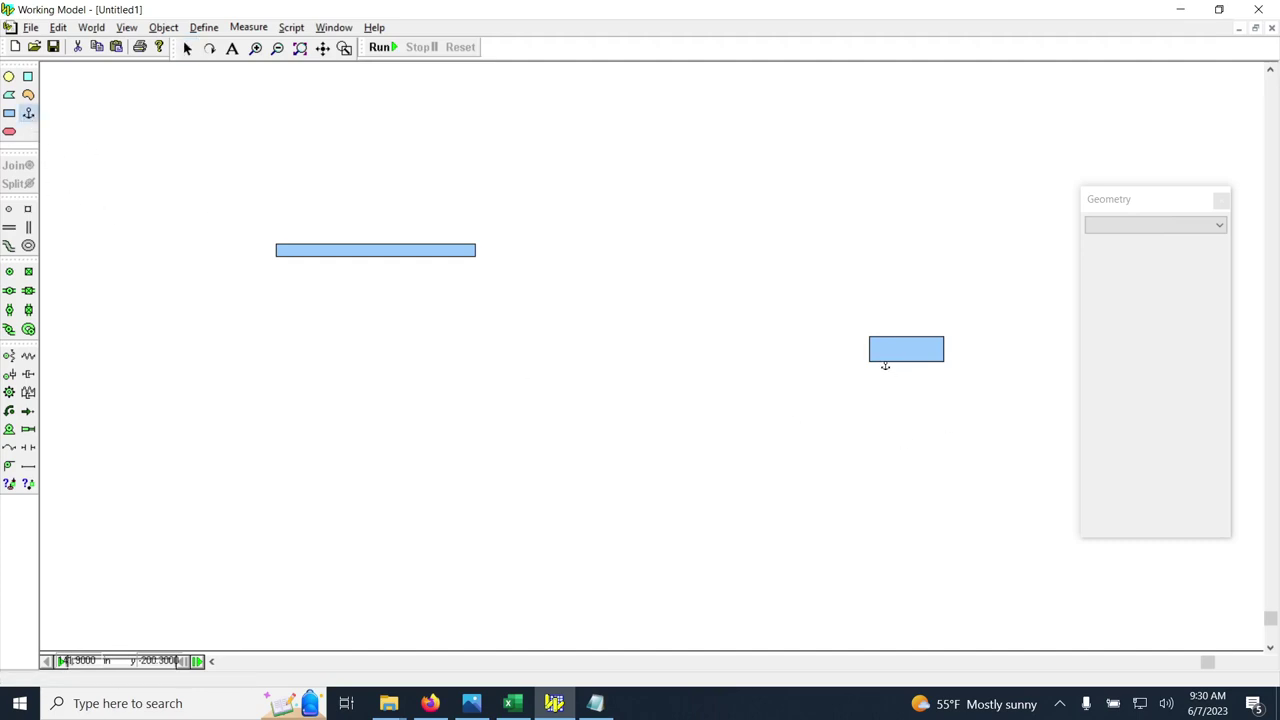
pyautogui.click(880, 358)
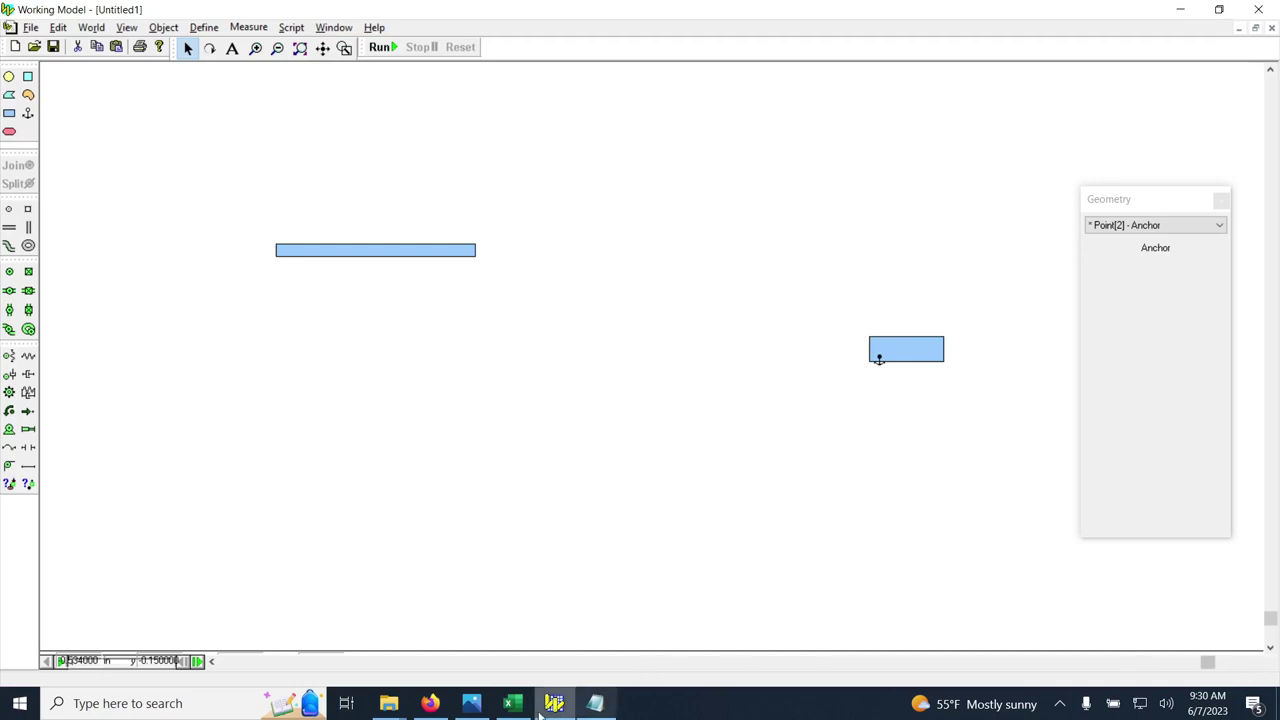
pyautogui.click(471, 703)
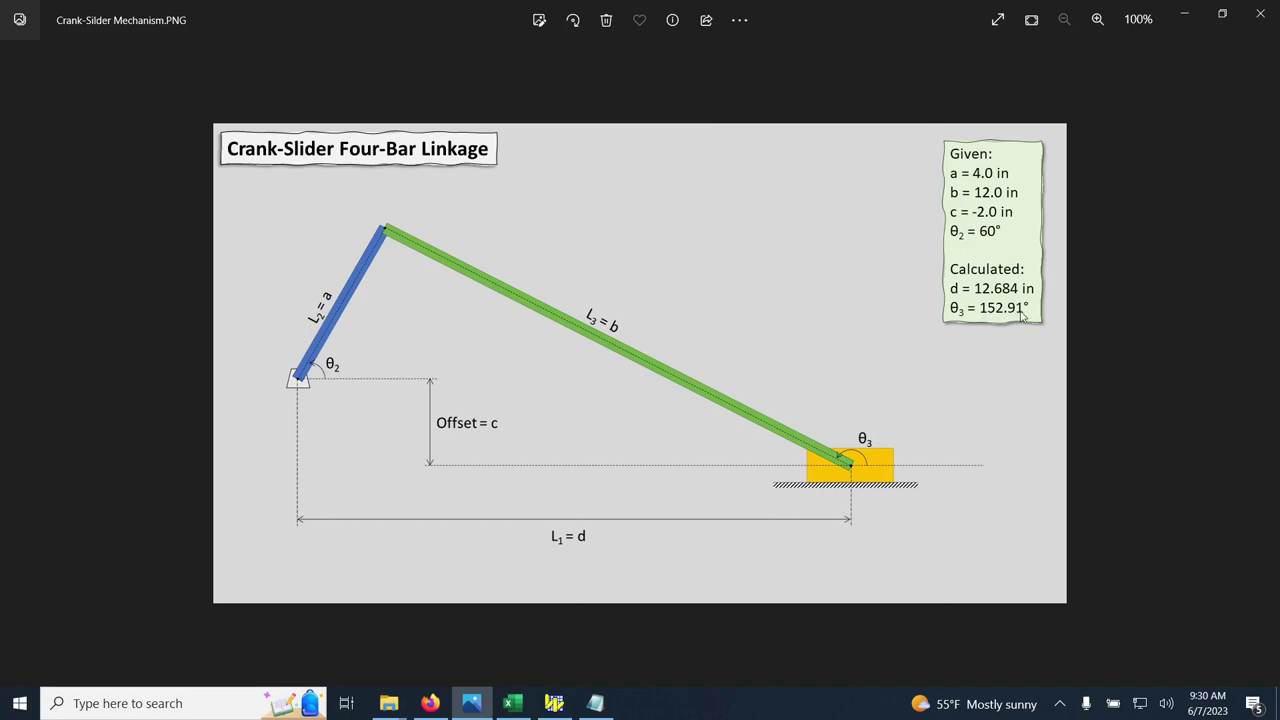
# - Minimize and restore the reference diagram, then switch back to Working Model 2D
pyautogui.click(1184, 24)
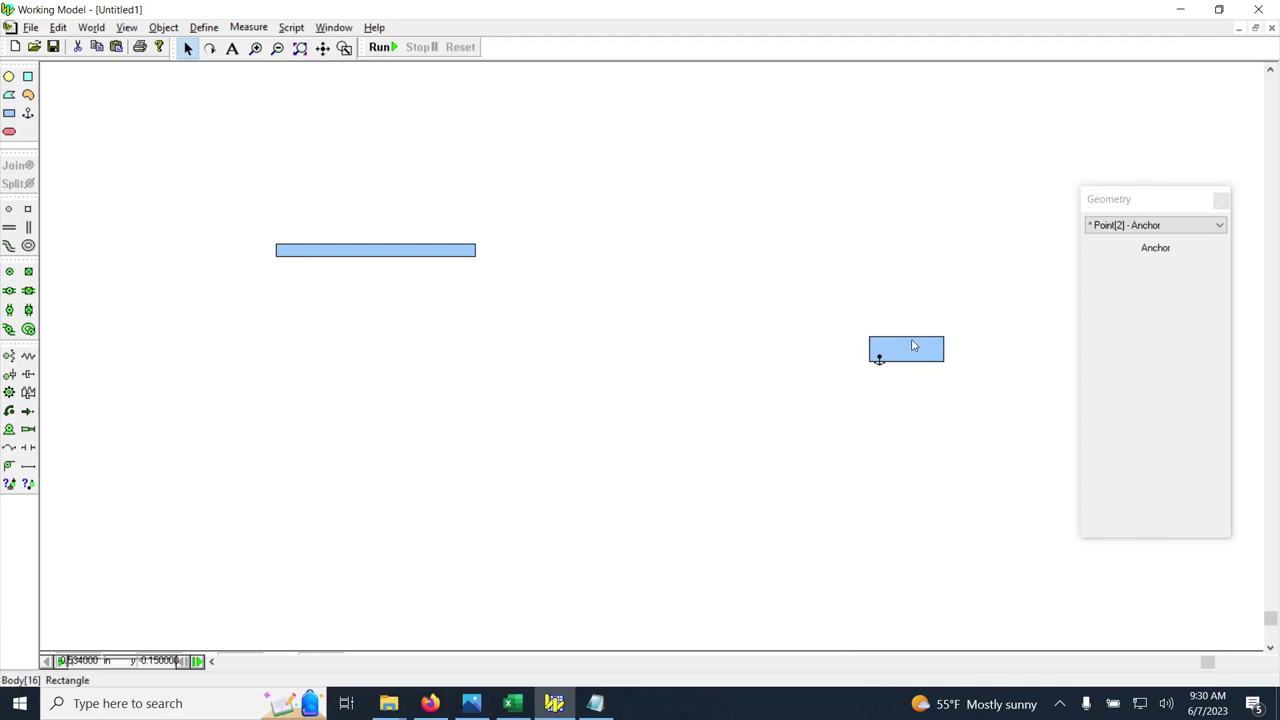
pyautogui.click(471, 703)
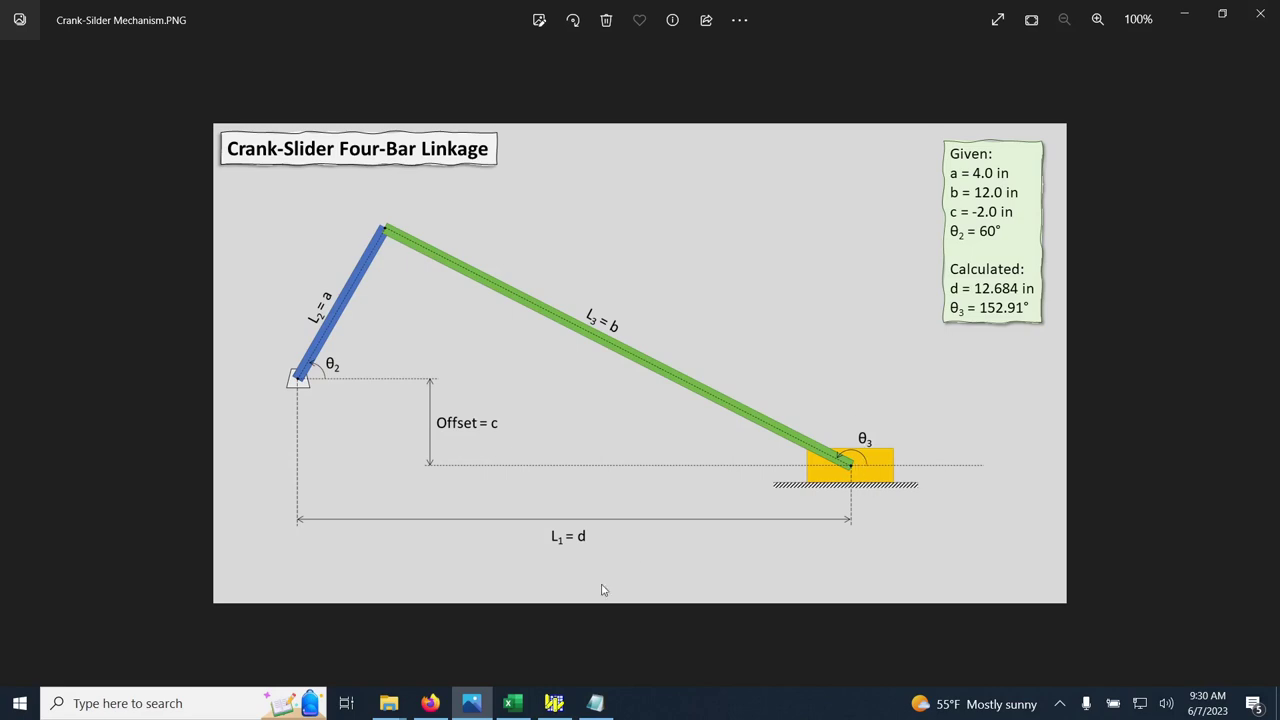
pyautogui.click(554, 703)
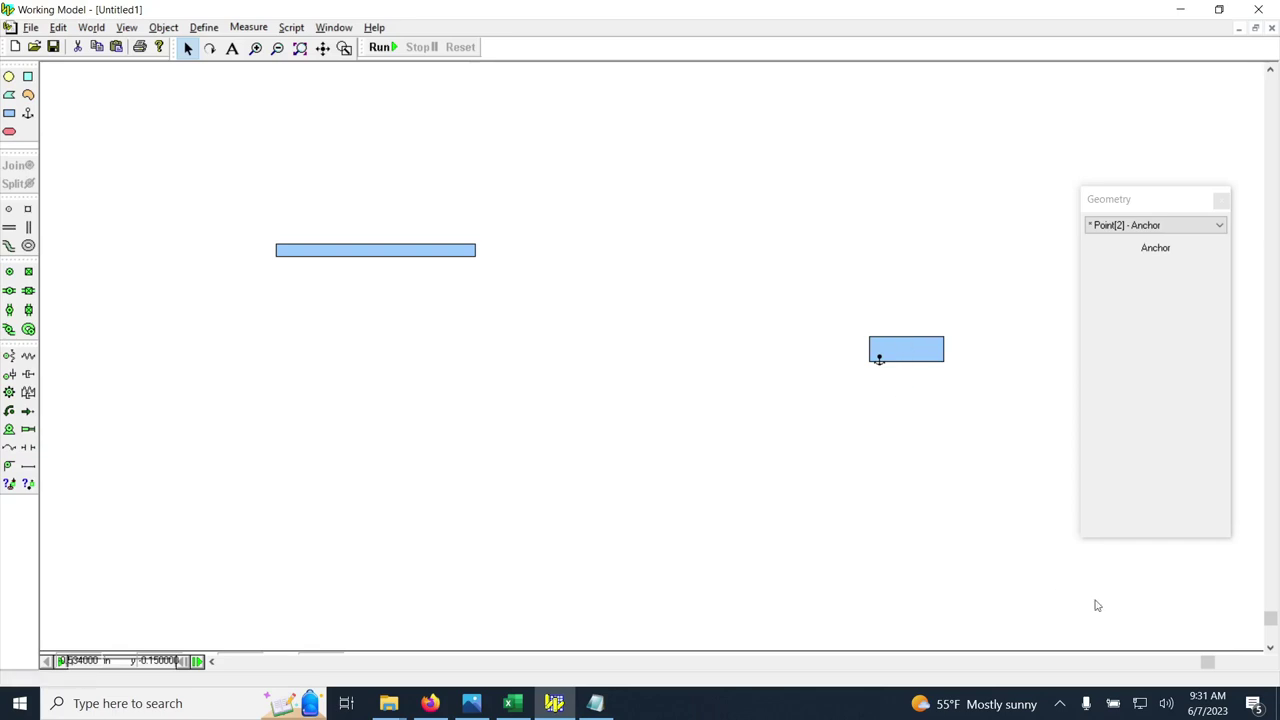
# - Draw a new long rectangle extending left toward the block
pyautogui.click(1208, 662)
pyautogui.moveTo(1208, 662); pyautogui.dragTo(1262, 664)
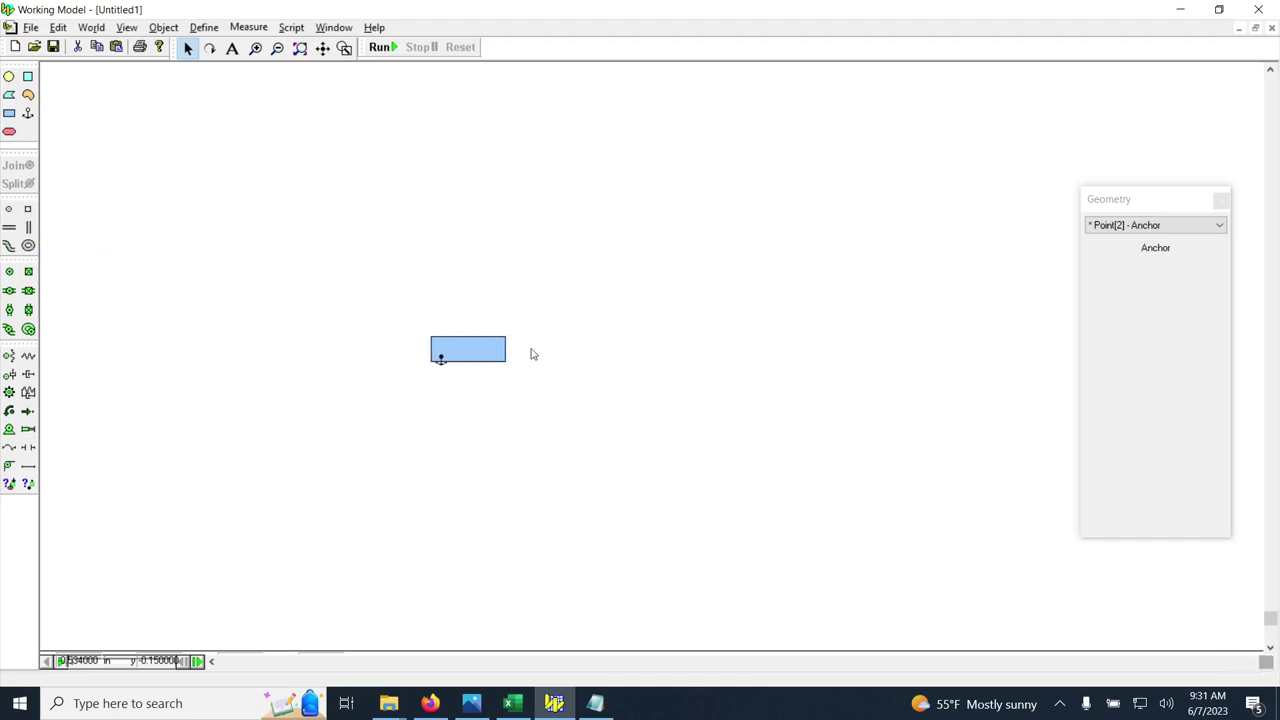
pyautogui.click(9, 113)
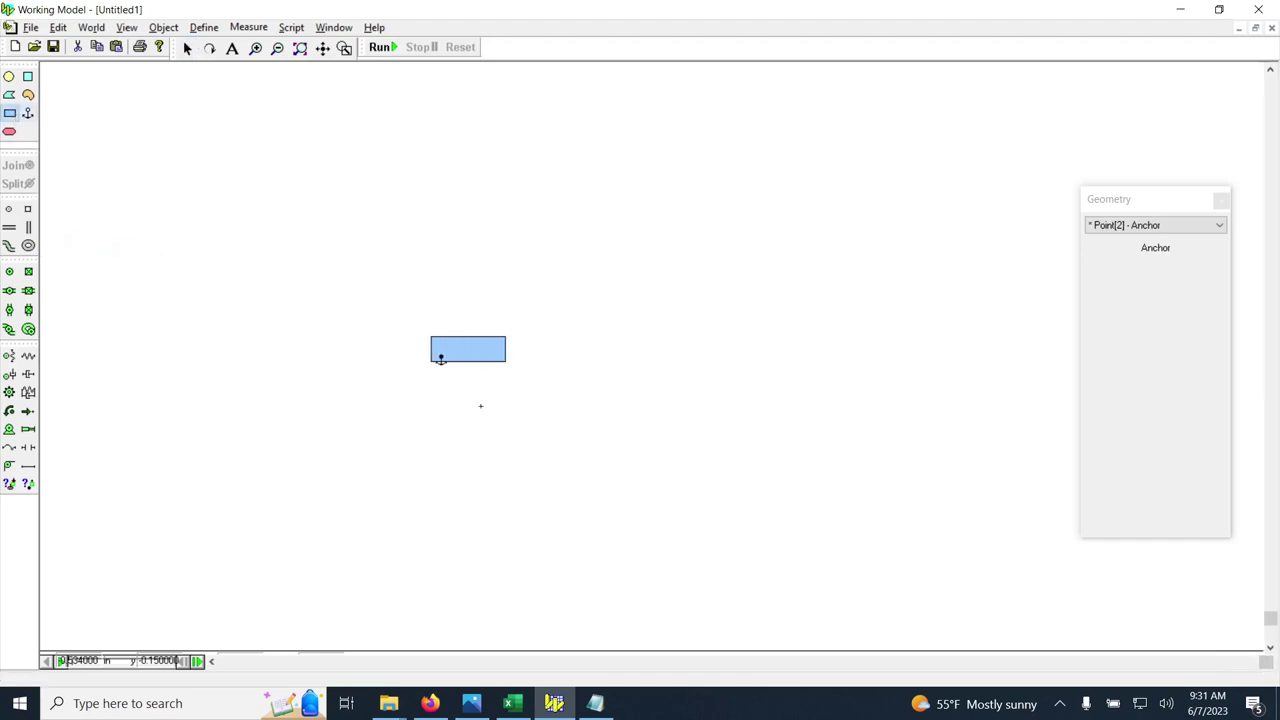
pyautogui.moveTo(467, 336); pyautogui.dragTo(828, 362)
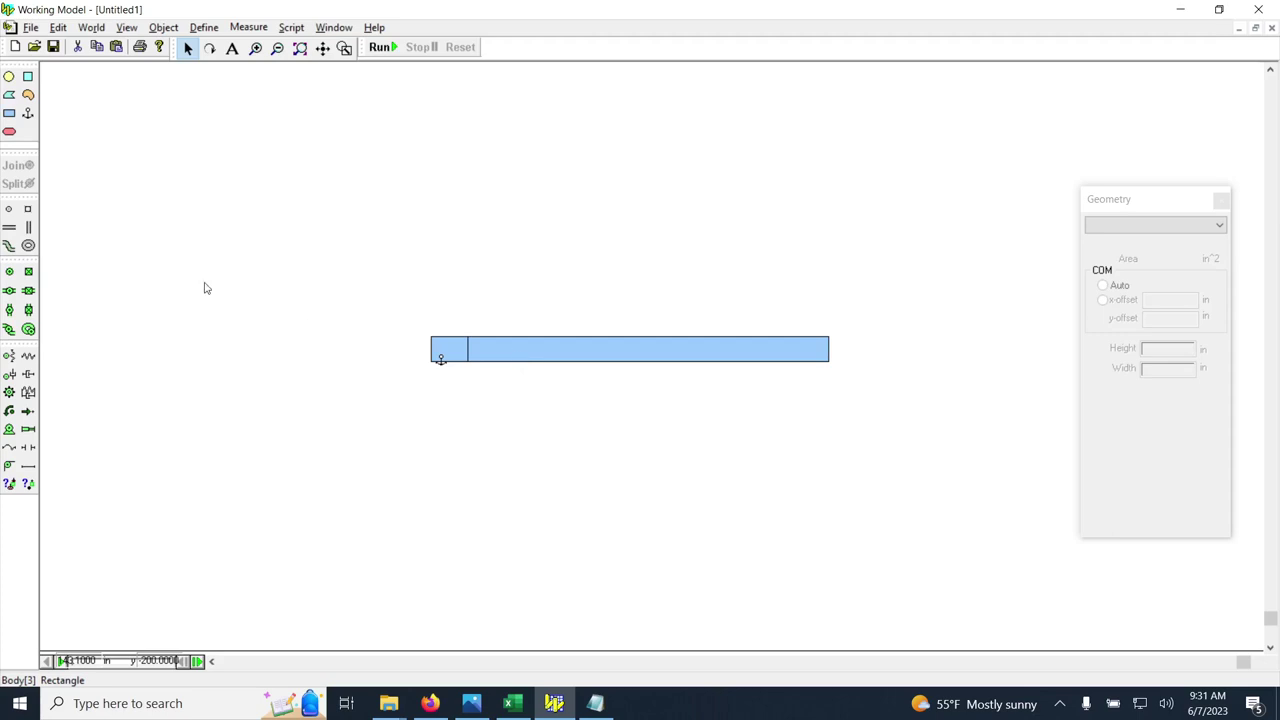
# - Pin the new bar's left end at its top and bottom edges
pyautogui.click(9, 271)
pyautogui.click(467, 337)
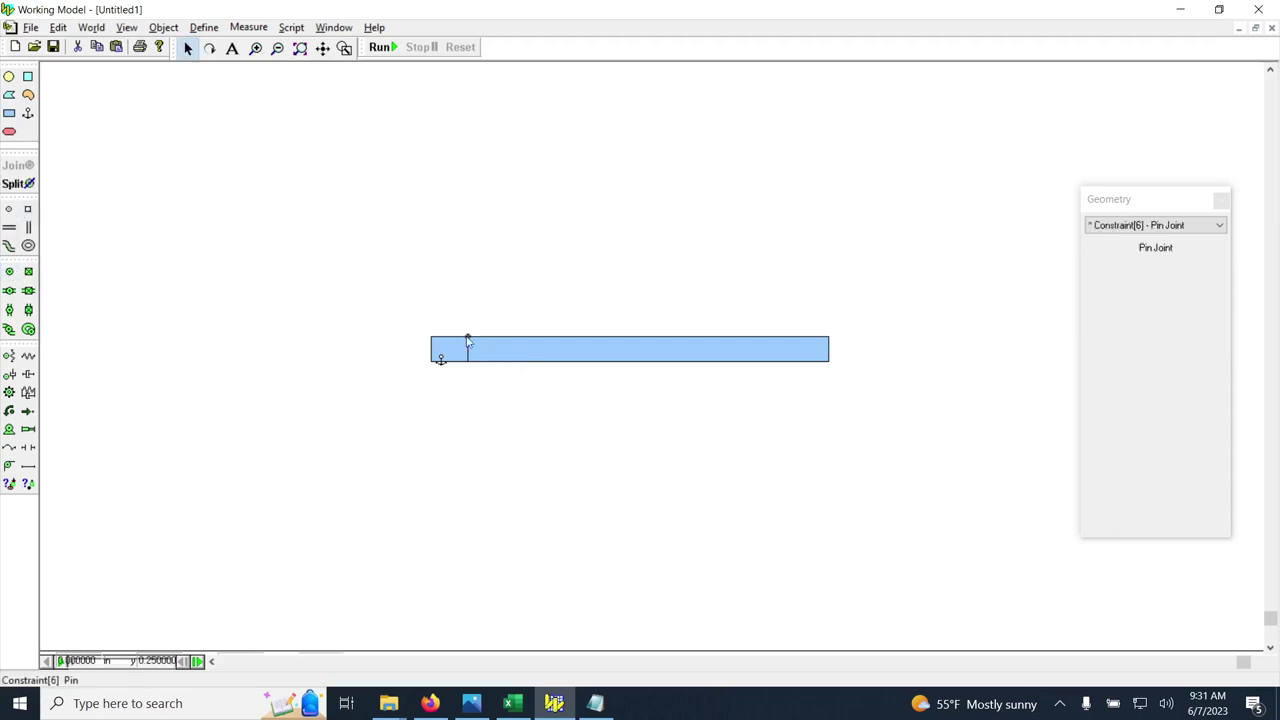
pyautogui.click(10, 274)
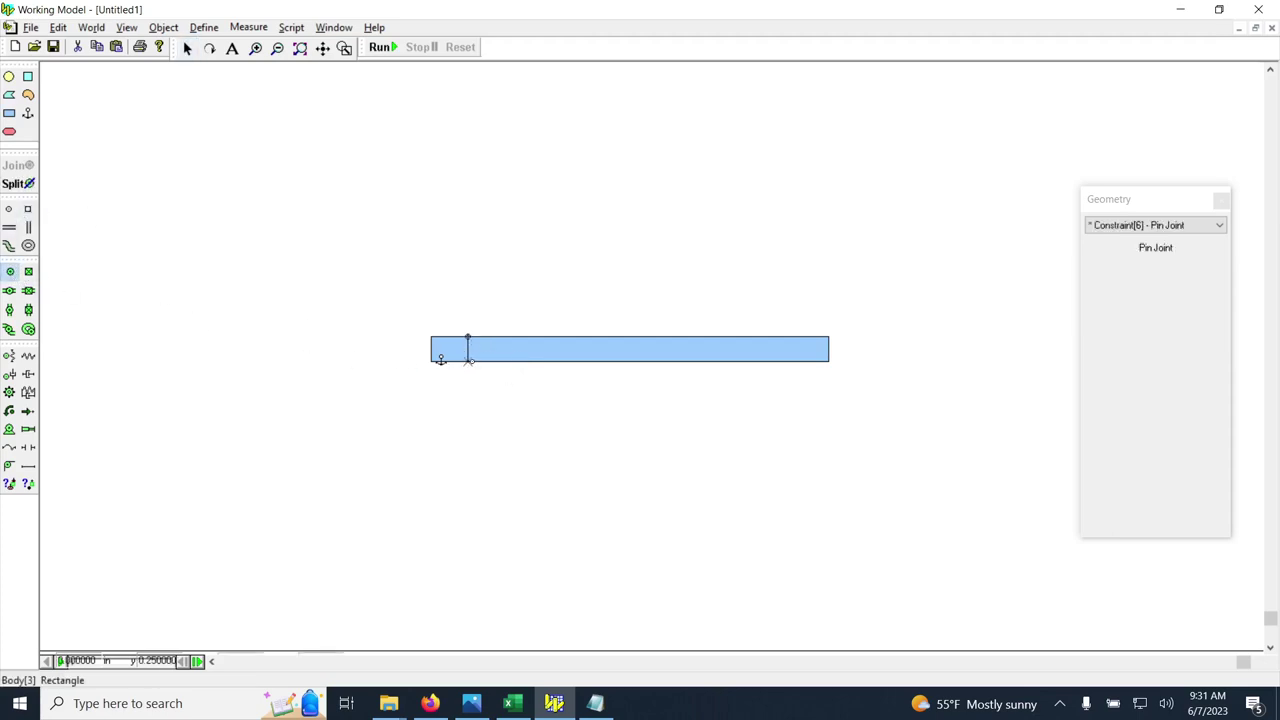
pyautogui.click(467, 360)
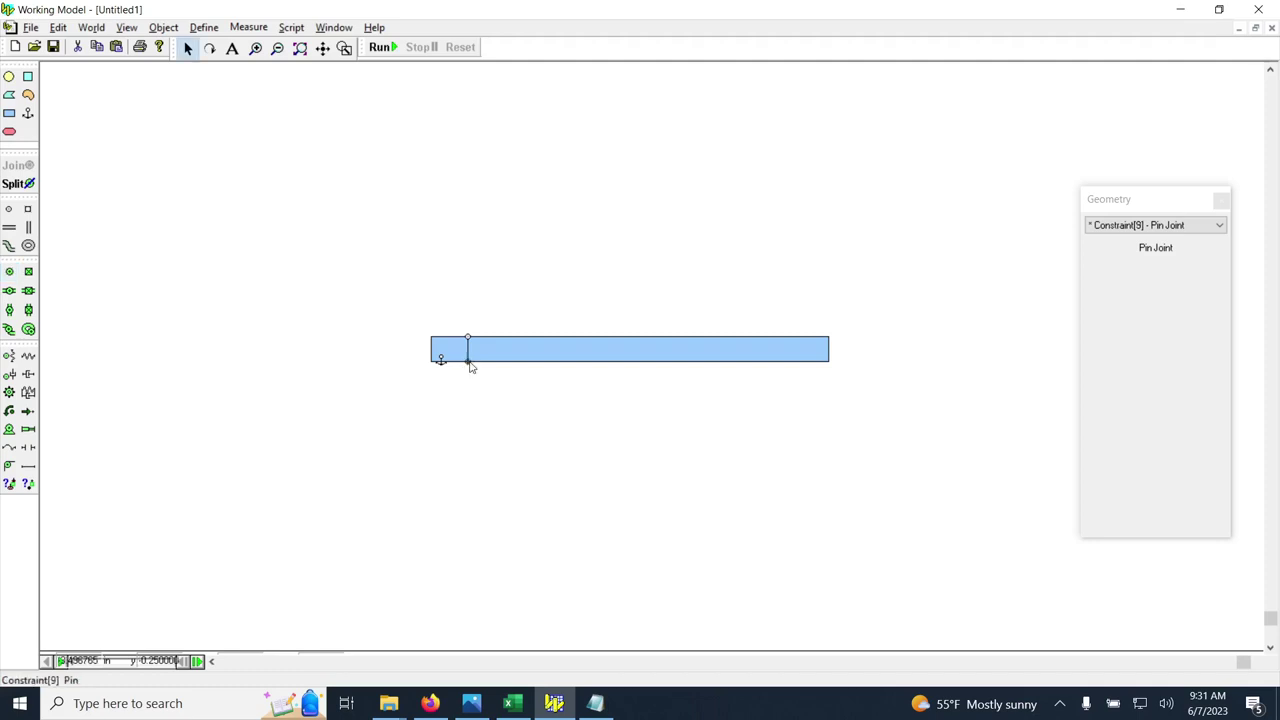
# - Set the long bar's width to 12 in
pyautogui.click(643, 350)
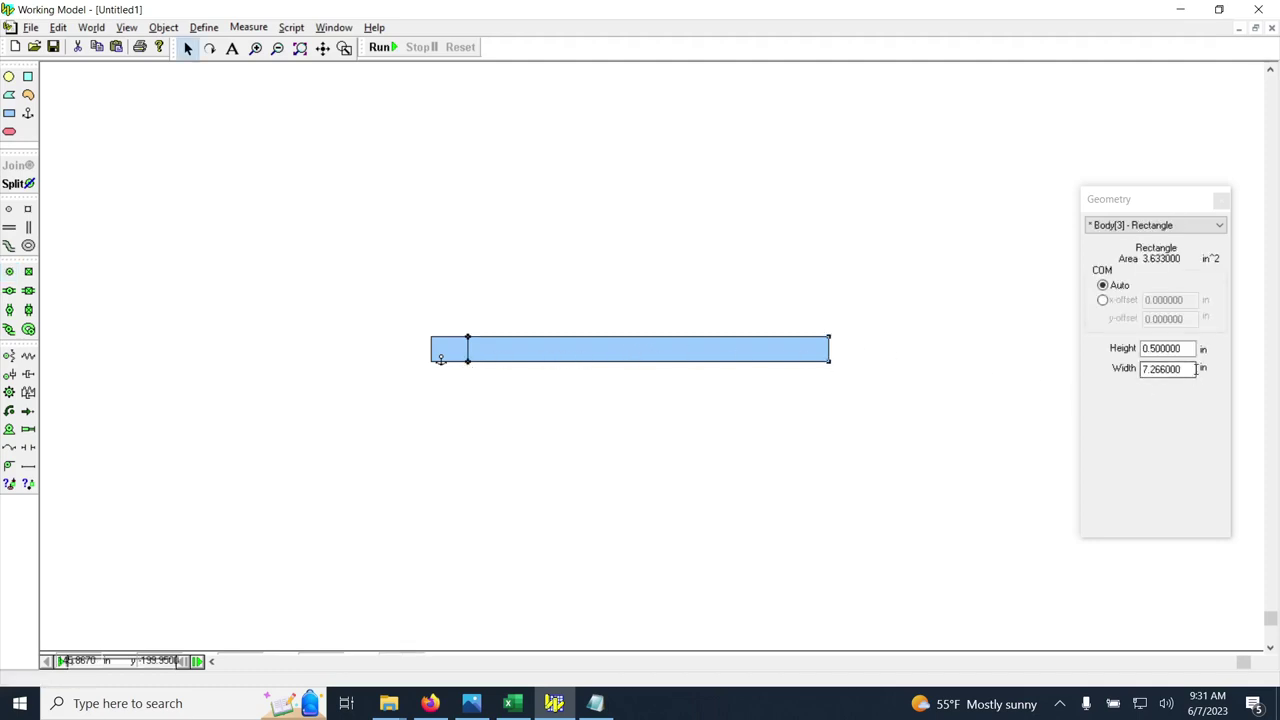
pyautogui.moveTo(1190, 369); pyautogui.dragTo(1113, 368)
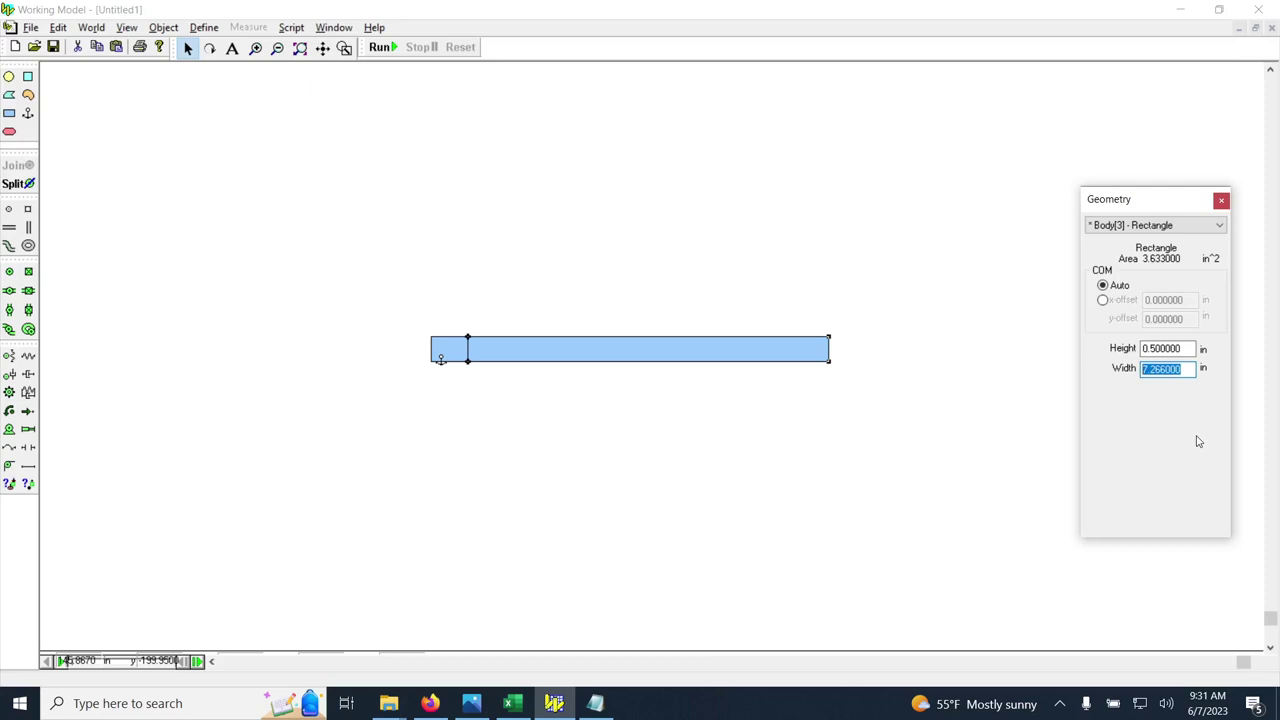
pyautogui.write('12')
pyautogui.press('Return')
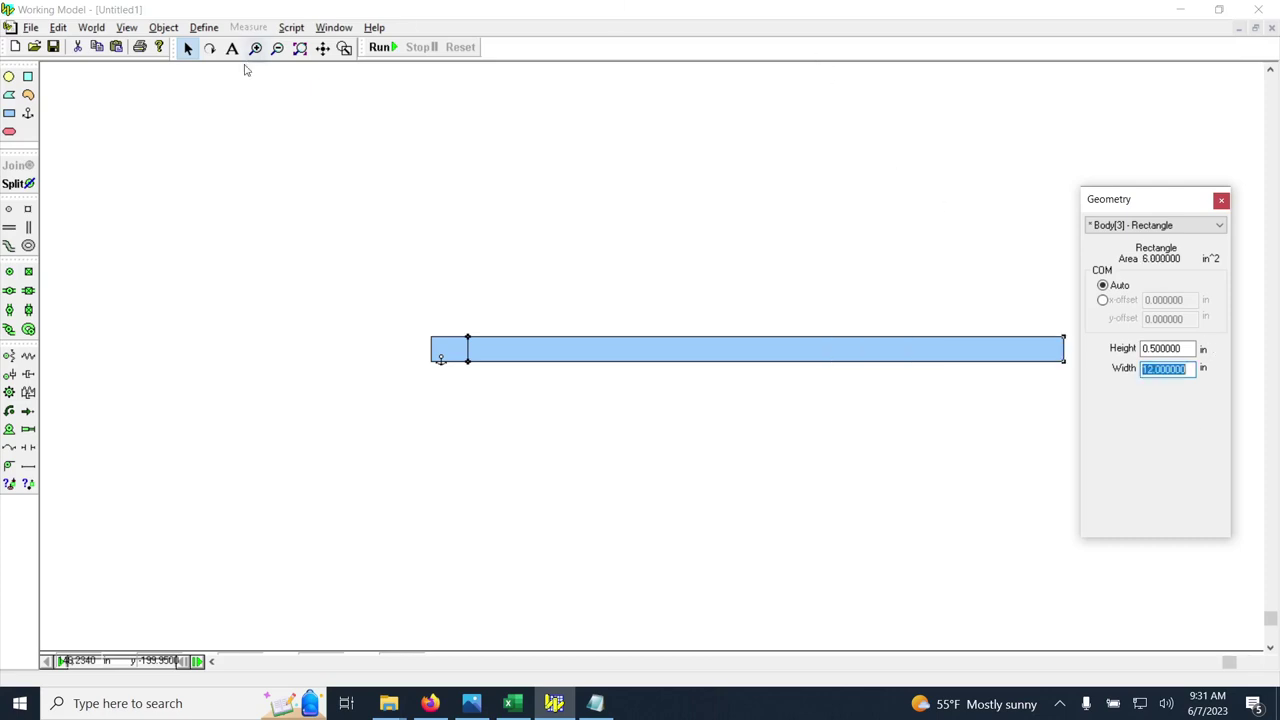
# - Inspect the pin joints at the bar's left end and reselect the bar
pyautogui.click(549, 218)
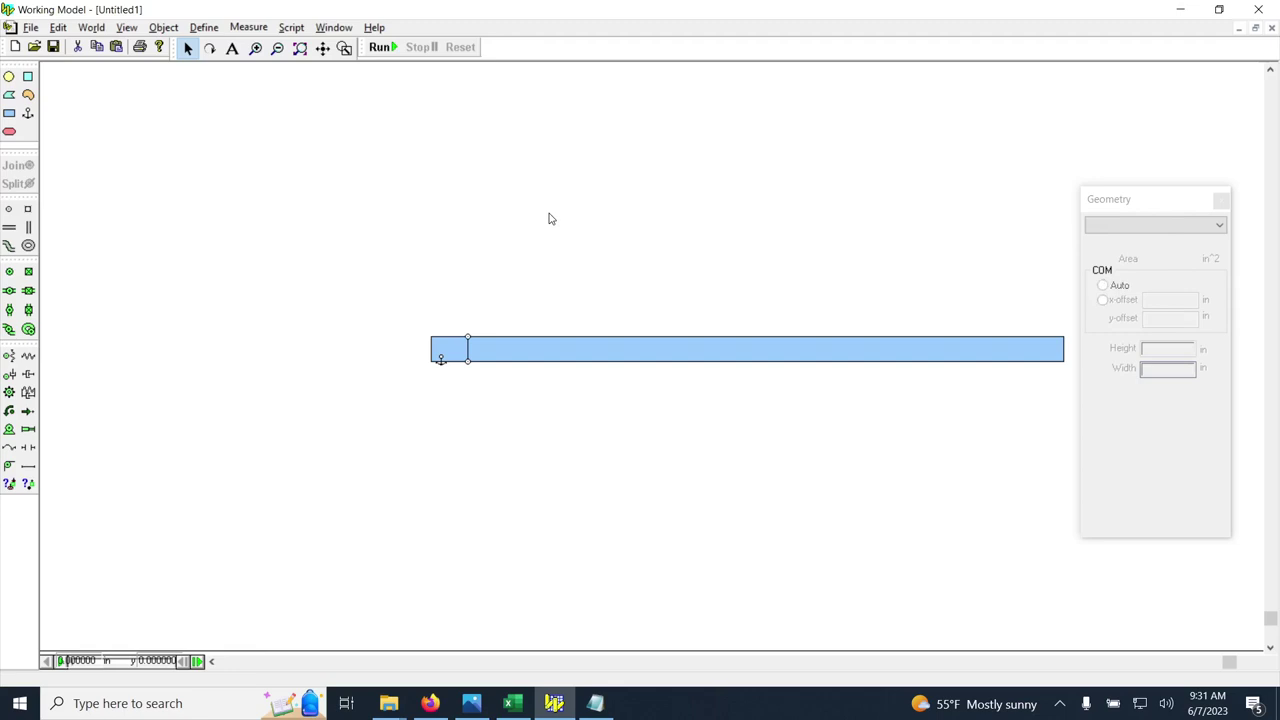
pyautogui.click(468, 342)
pyautogui.click(497, 403)
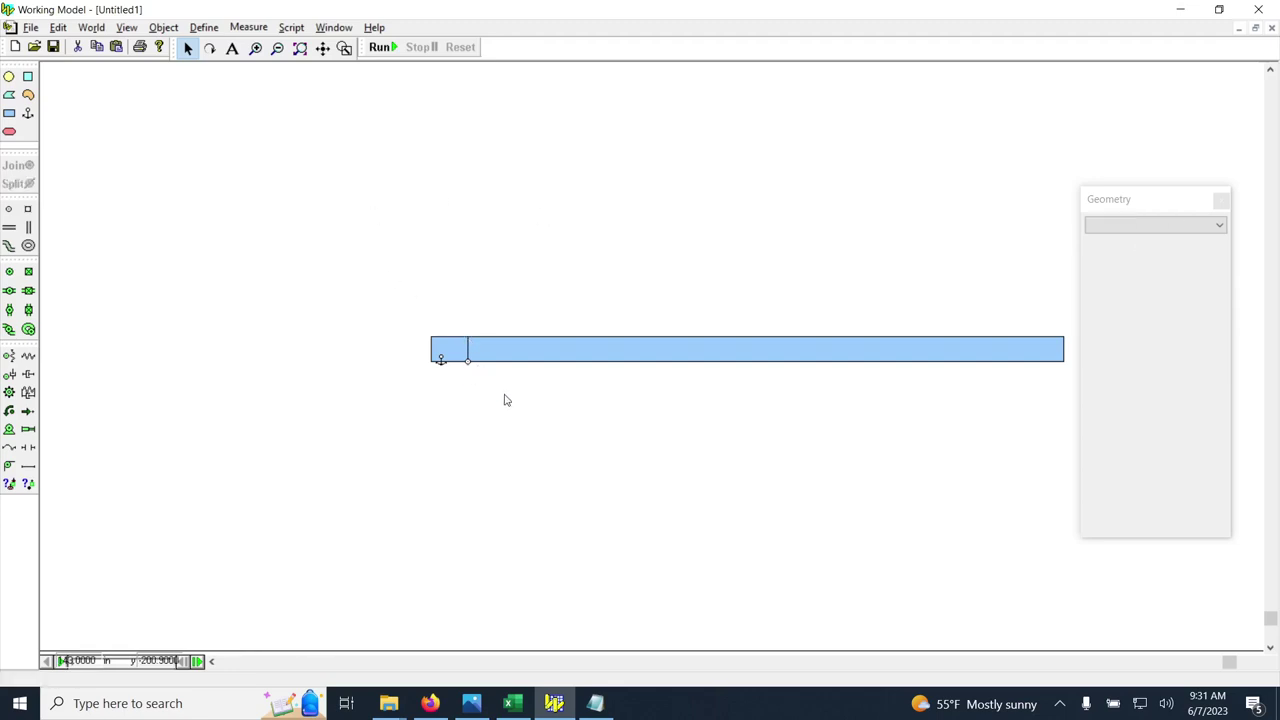
pyautogui.click(469, 362)
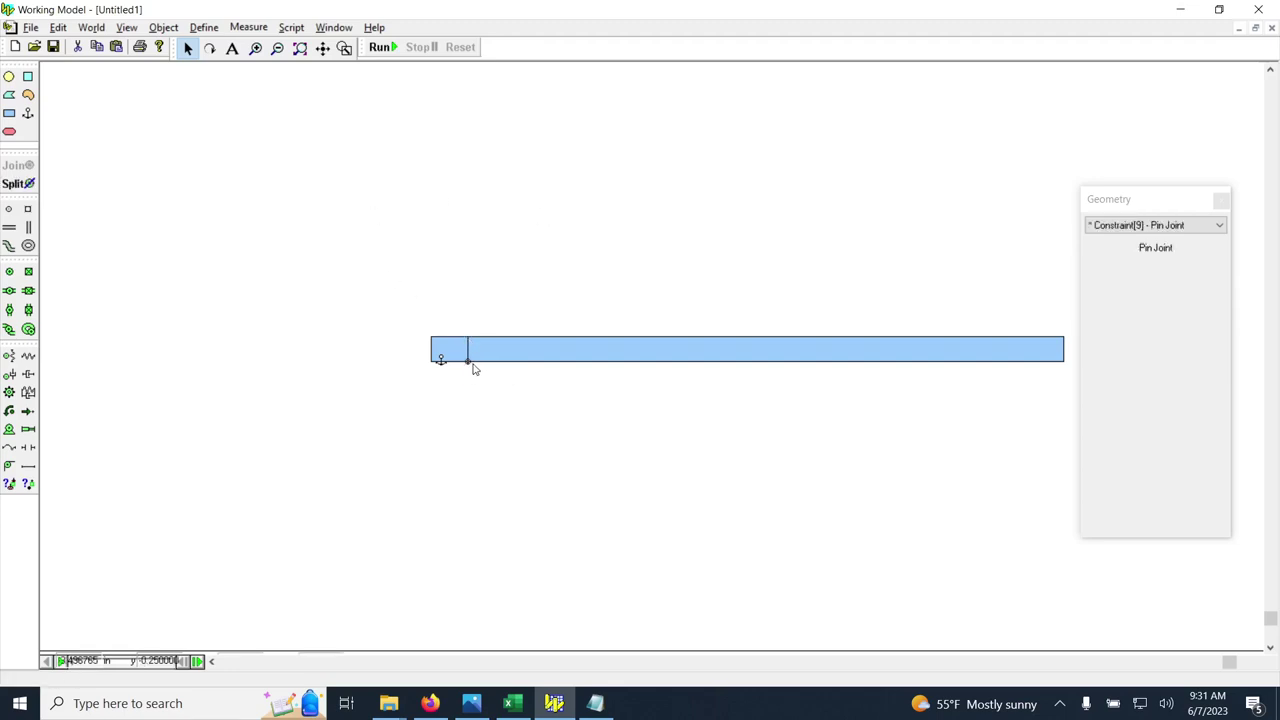
pyautogui.click(475, 369)
pyautogui.click(505, 356)
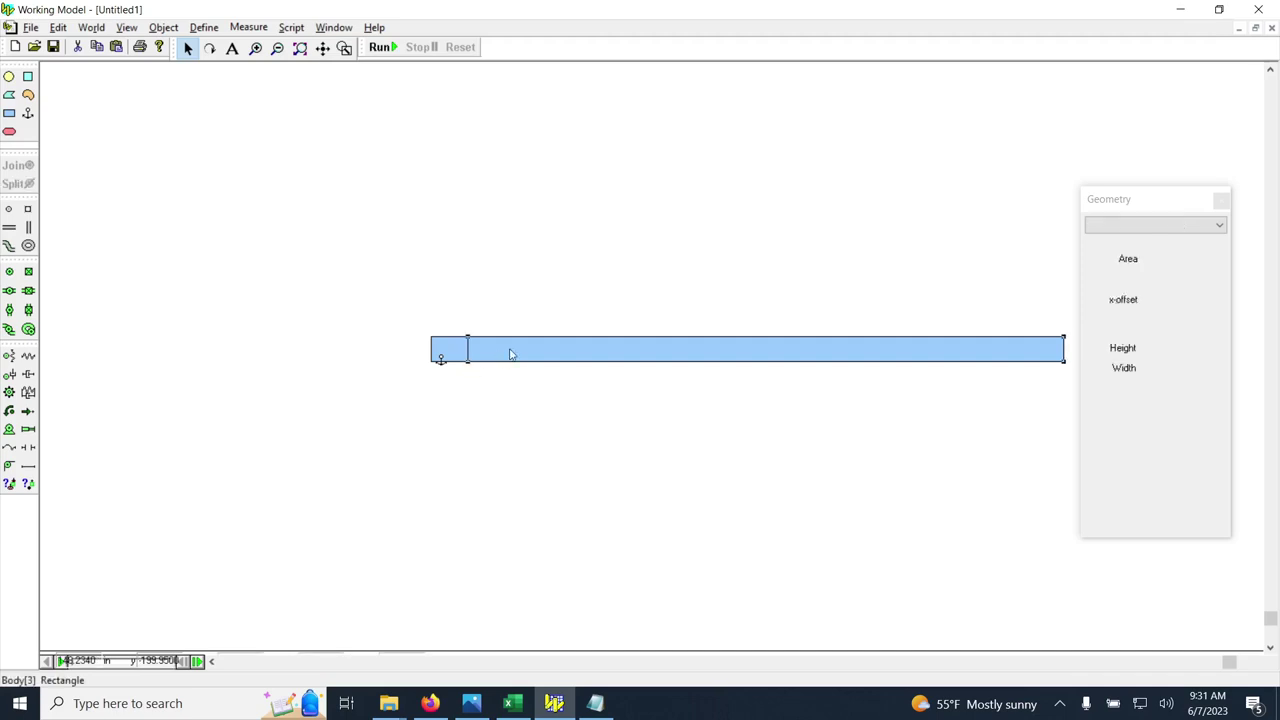
pyautogui.click(9, 271)
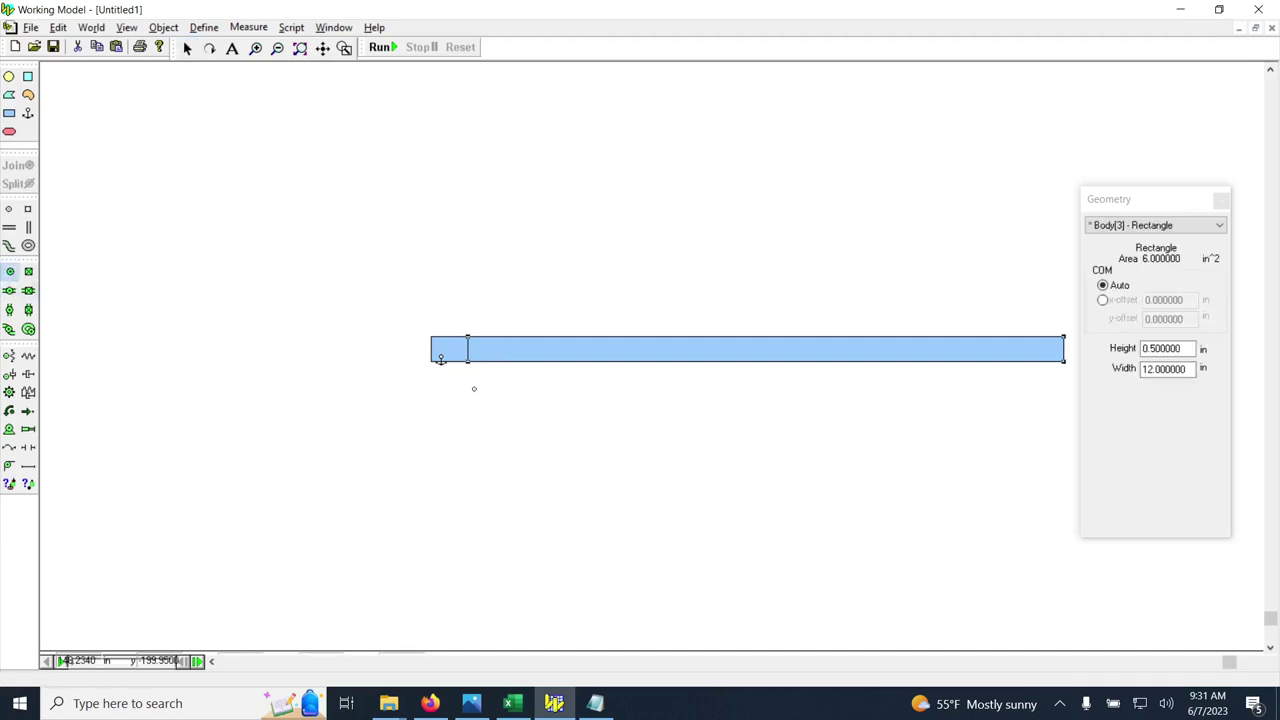
# - Pin the 12 in bar's left end to the slider block beneath it
pyautogui.click(468, 348)
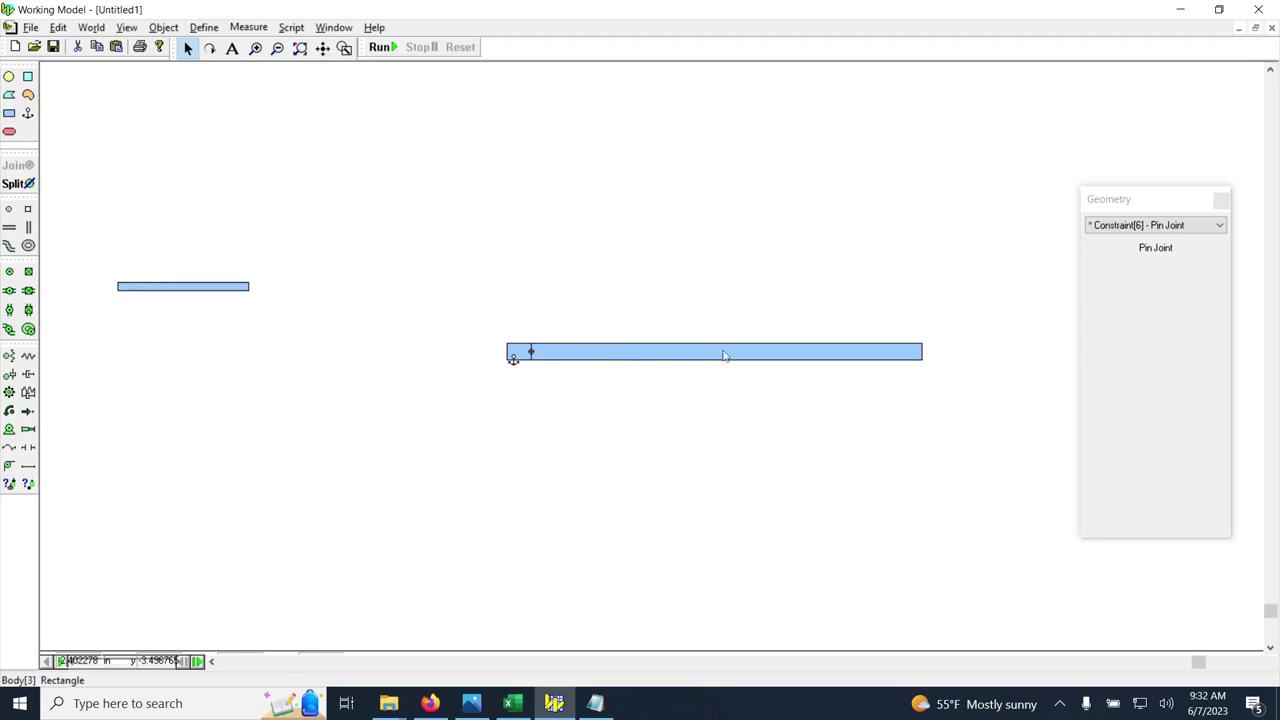
# - Compare the long bar against the crank-slider reference image
pyautogui.click(614, 358)
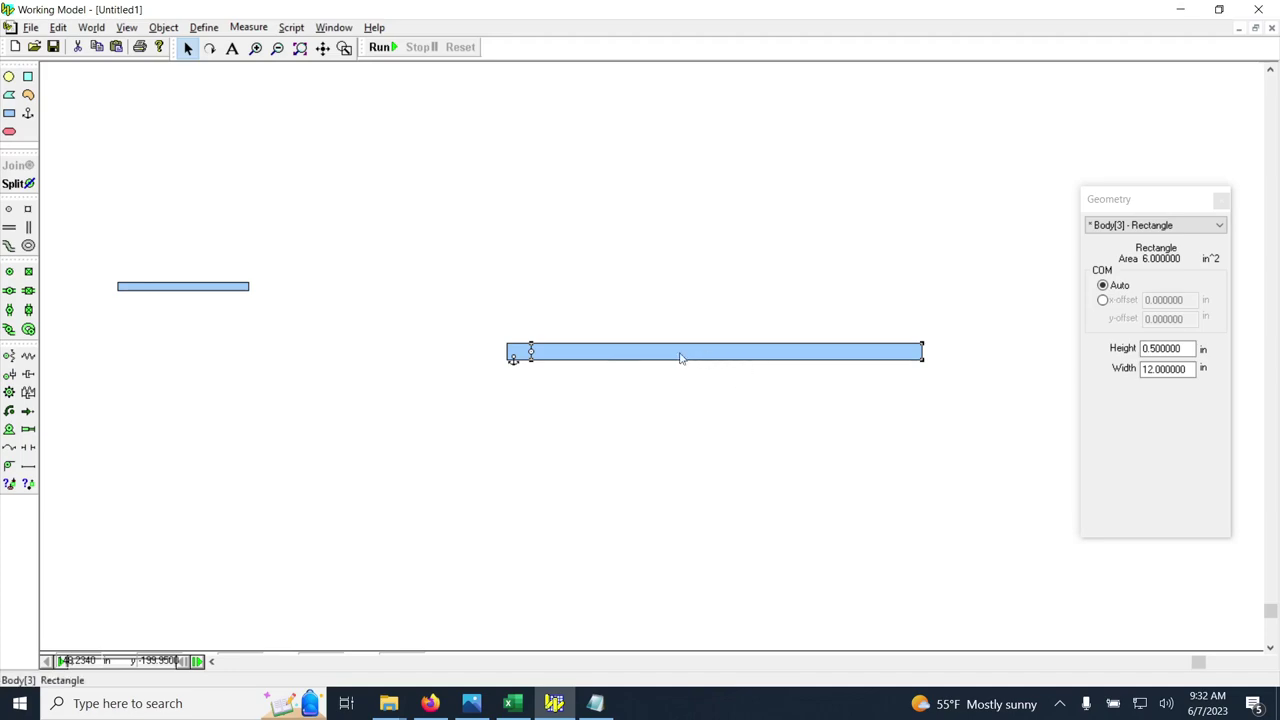
pyautogui.click(471, 703)
pyautogui.click(1184, 14)
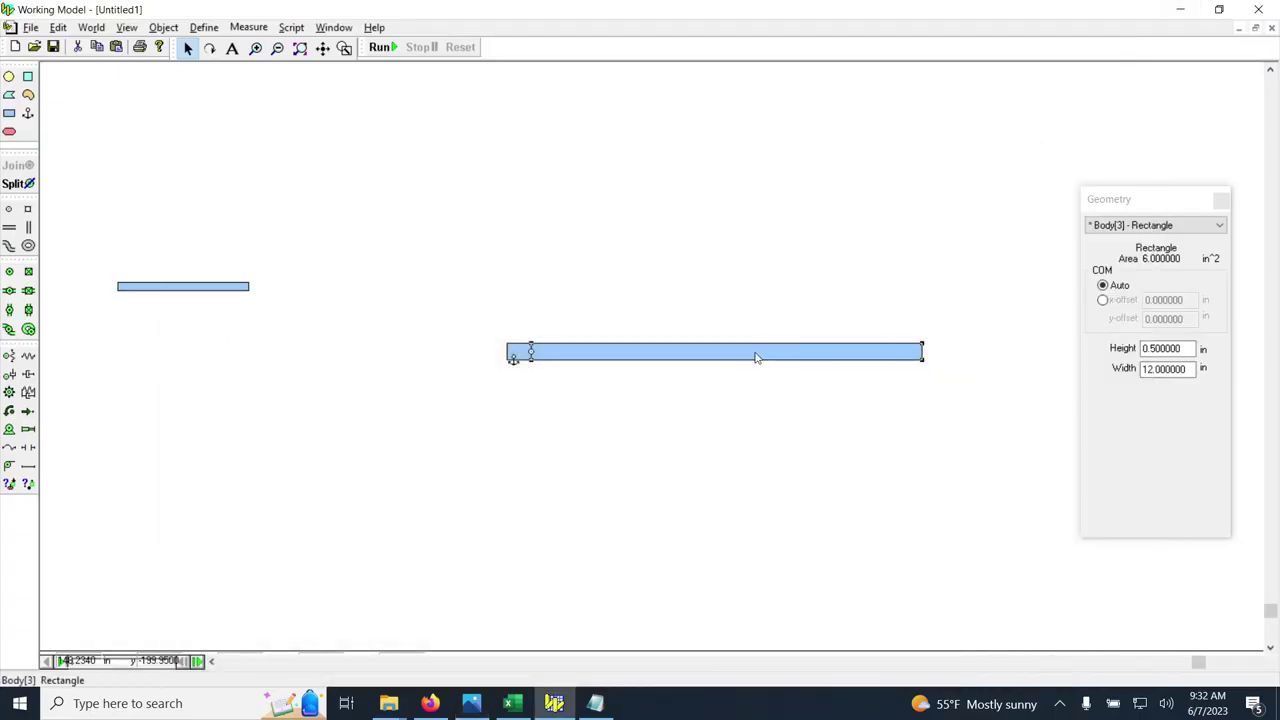
# - Set the long bar's rotation angle to 152.91° in its Properties
pyautogui.rightClick(582, 355)
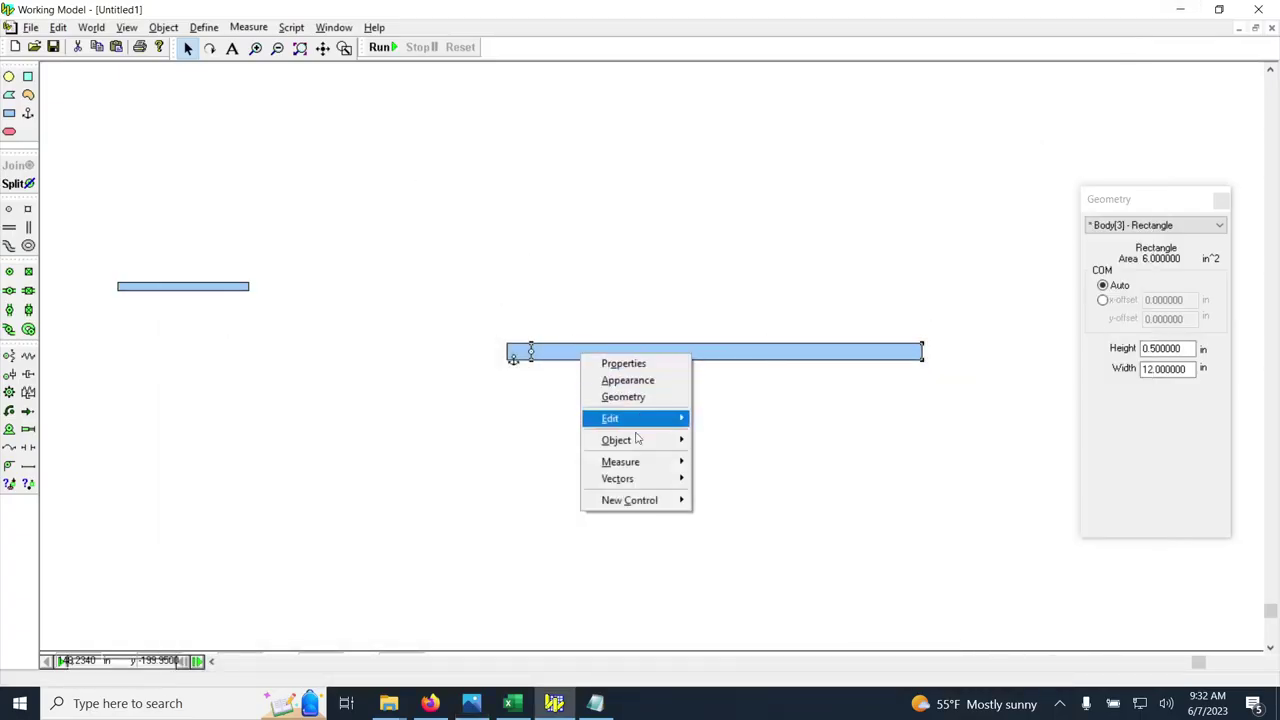
pyautogui.click(618, 363)
pyautogui.doubleClick(1057, 195)
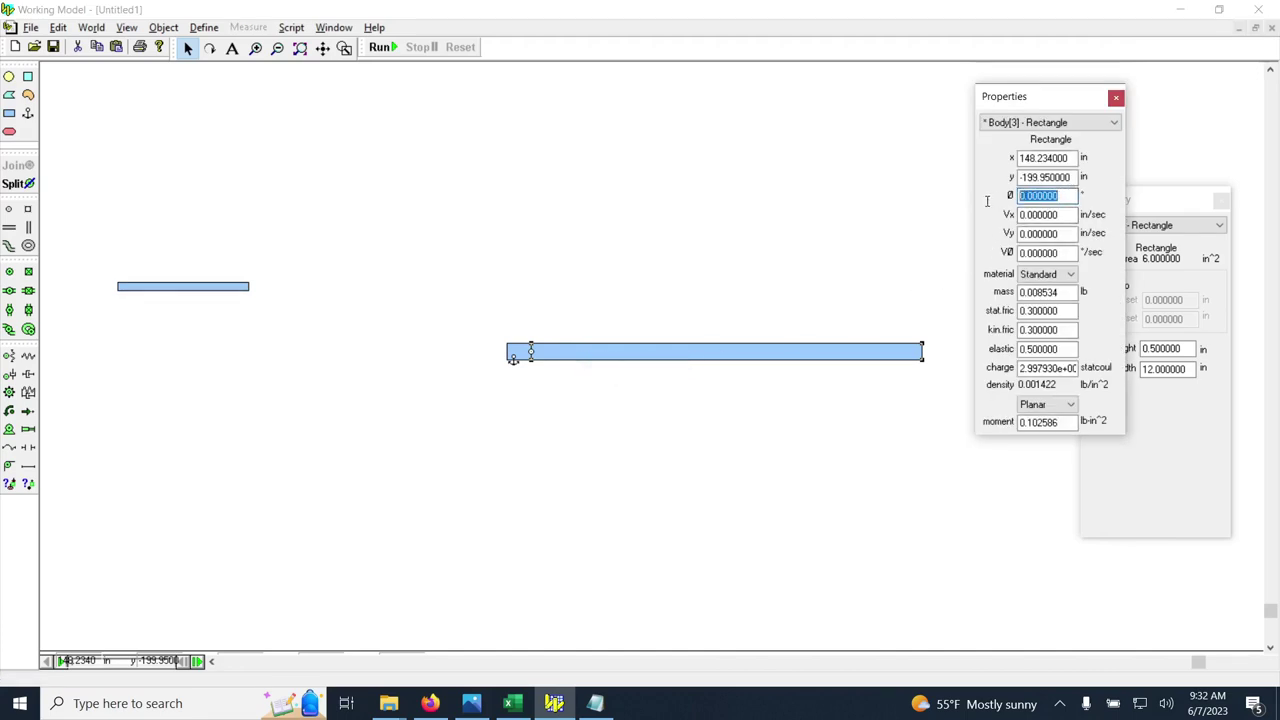
pyautogui.write('152.91')
pyautogui.press('Return')
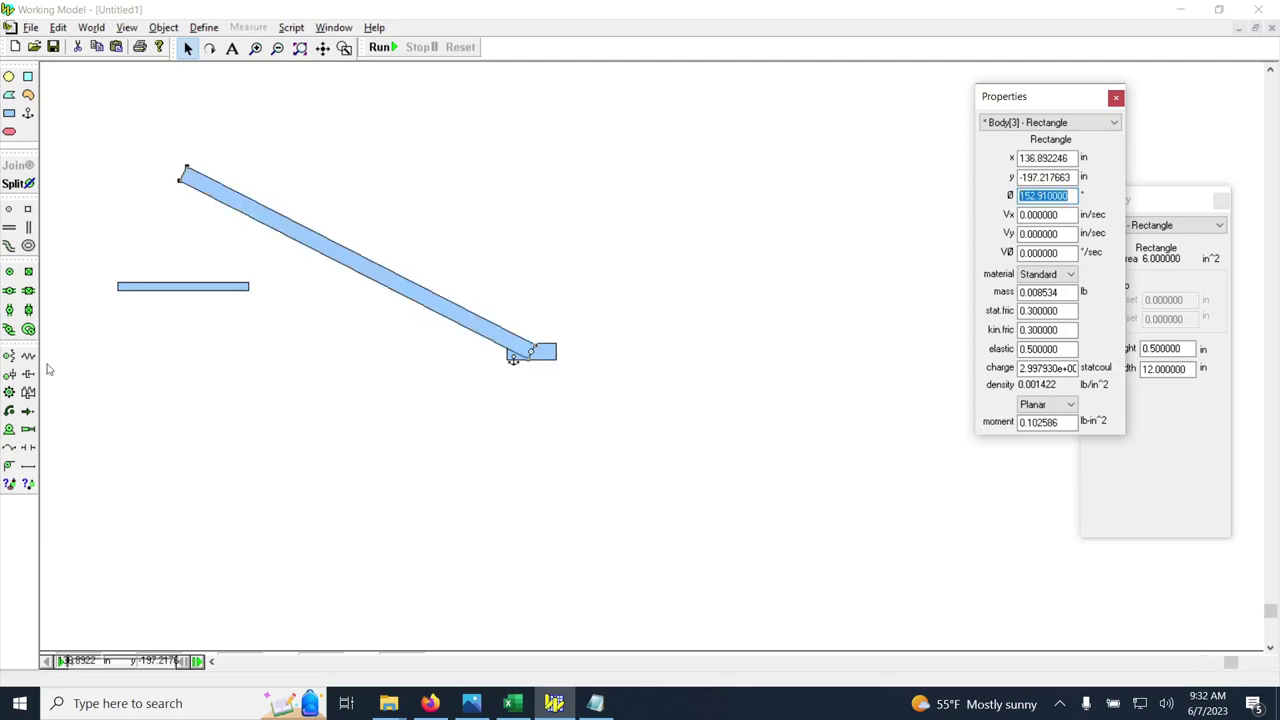
pyautogui.click(211, 662)
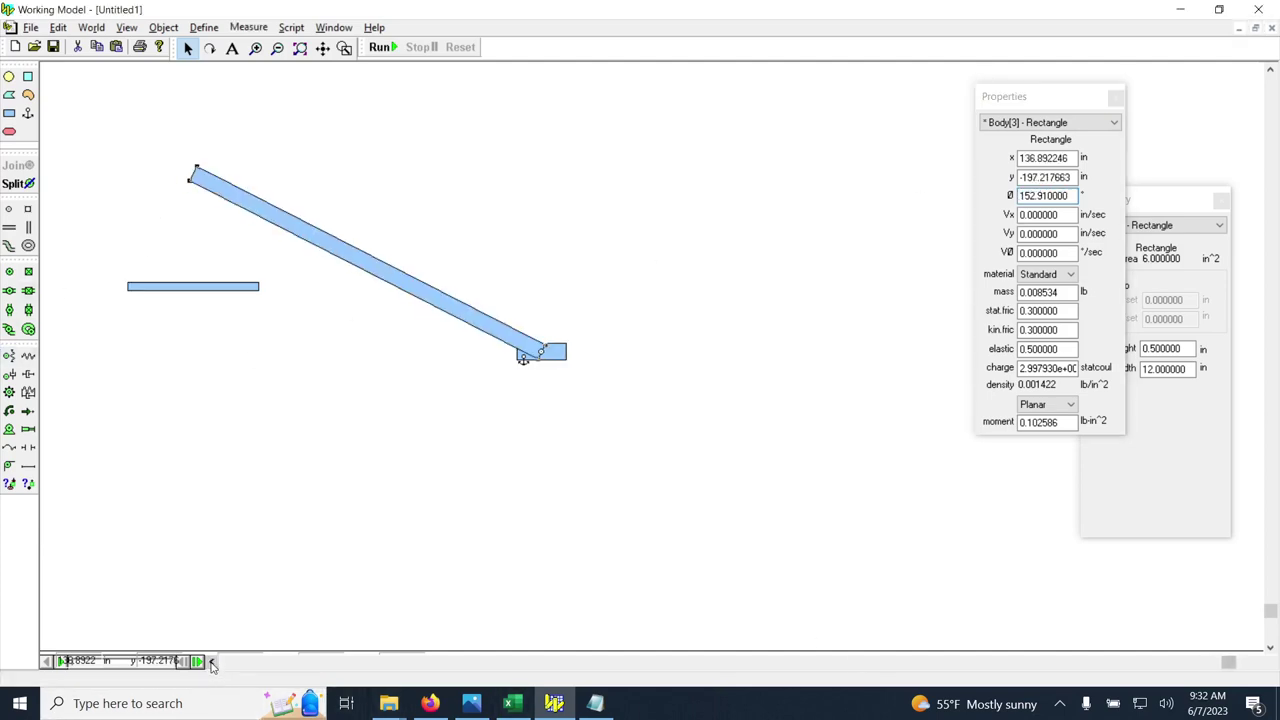
pyautogui.moveTo(211, 662); pyautogui.dragTo(211, 662)
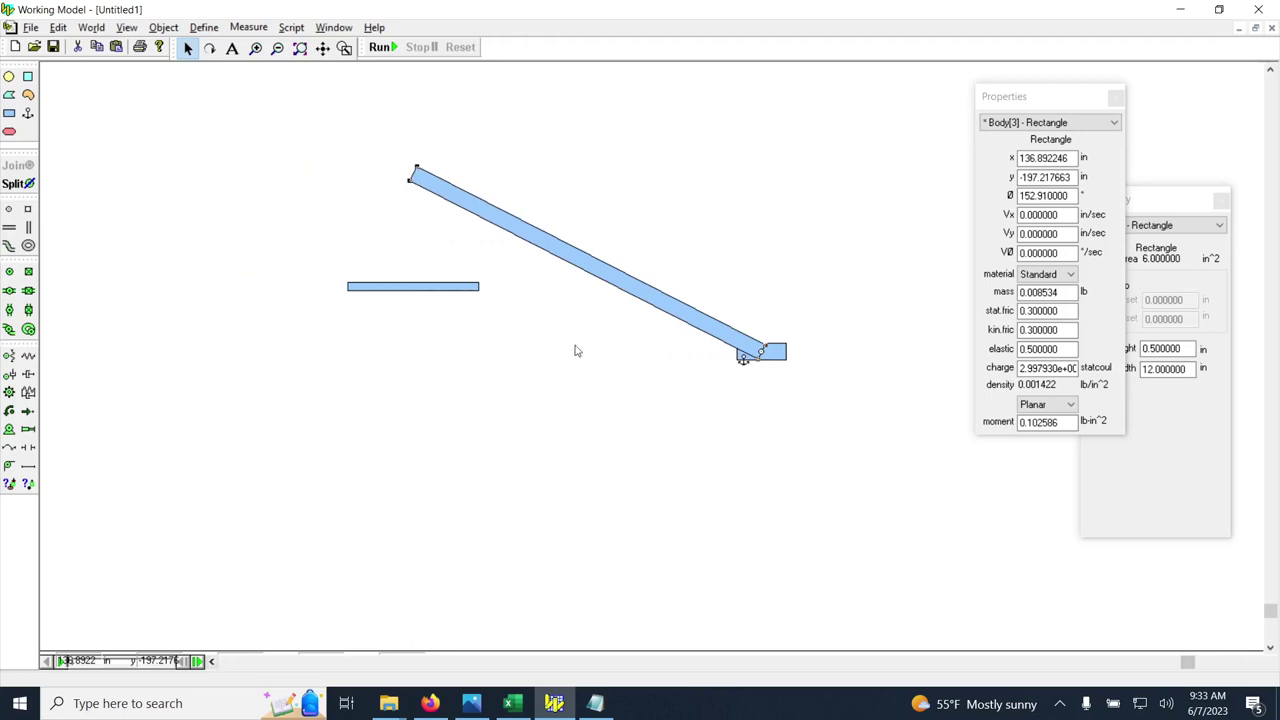
# - Select the short horizontal bar and scroll the workspace view
pyautogui.click(463, 290)
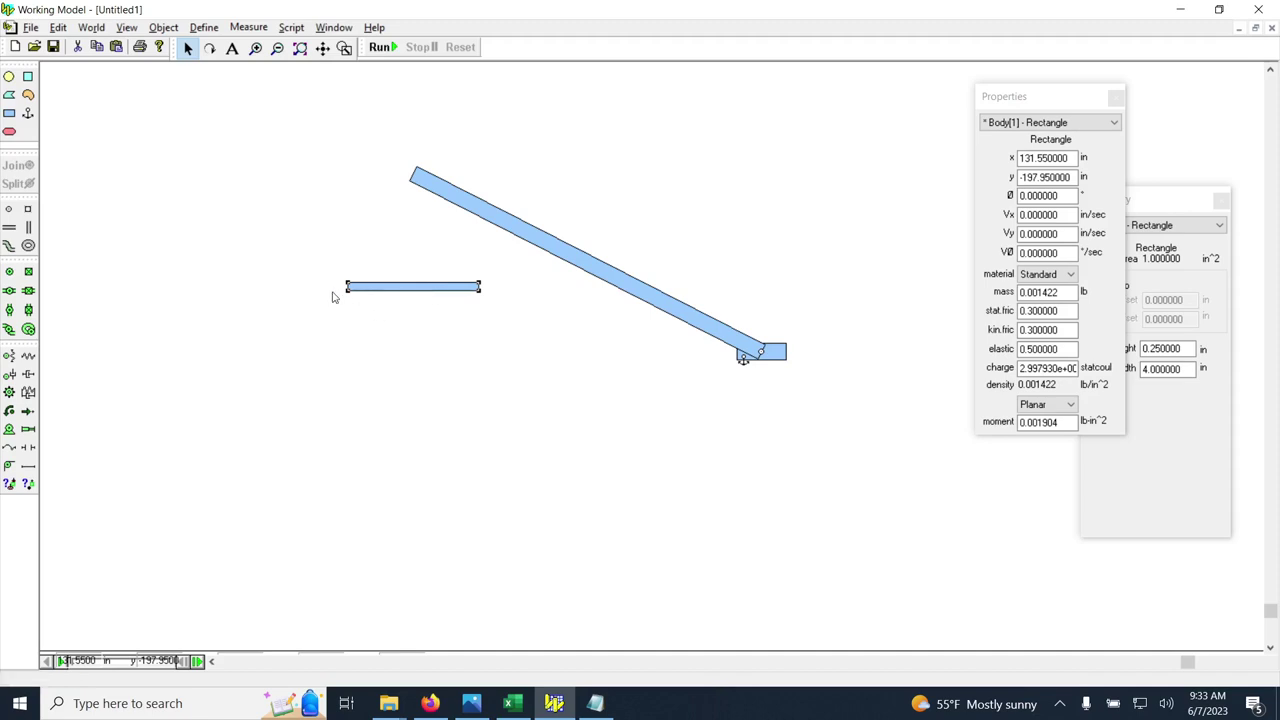
pyautogui.scroll(1, 334, 262)
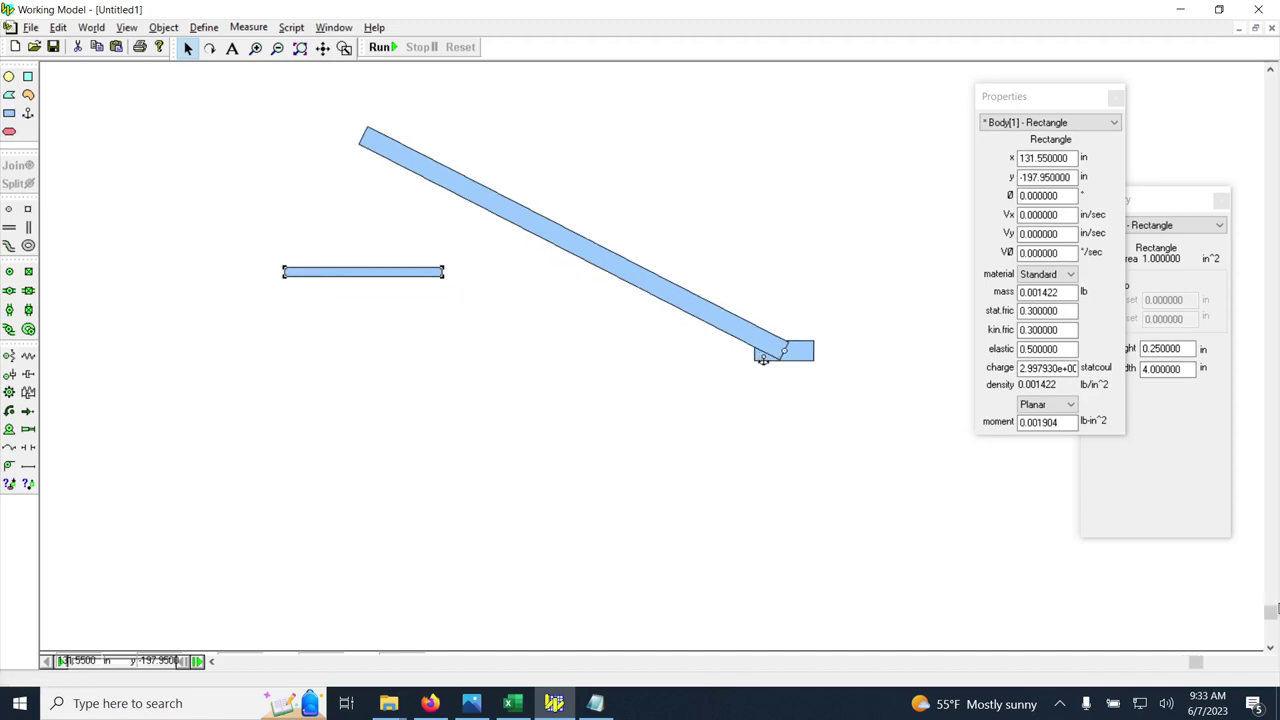
pyautogui.click(213, 662)
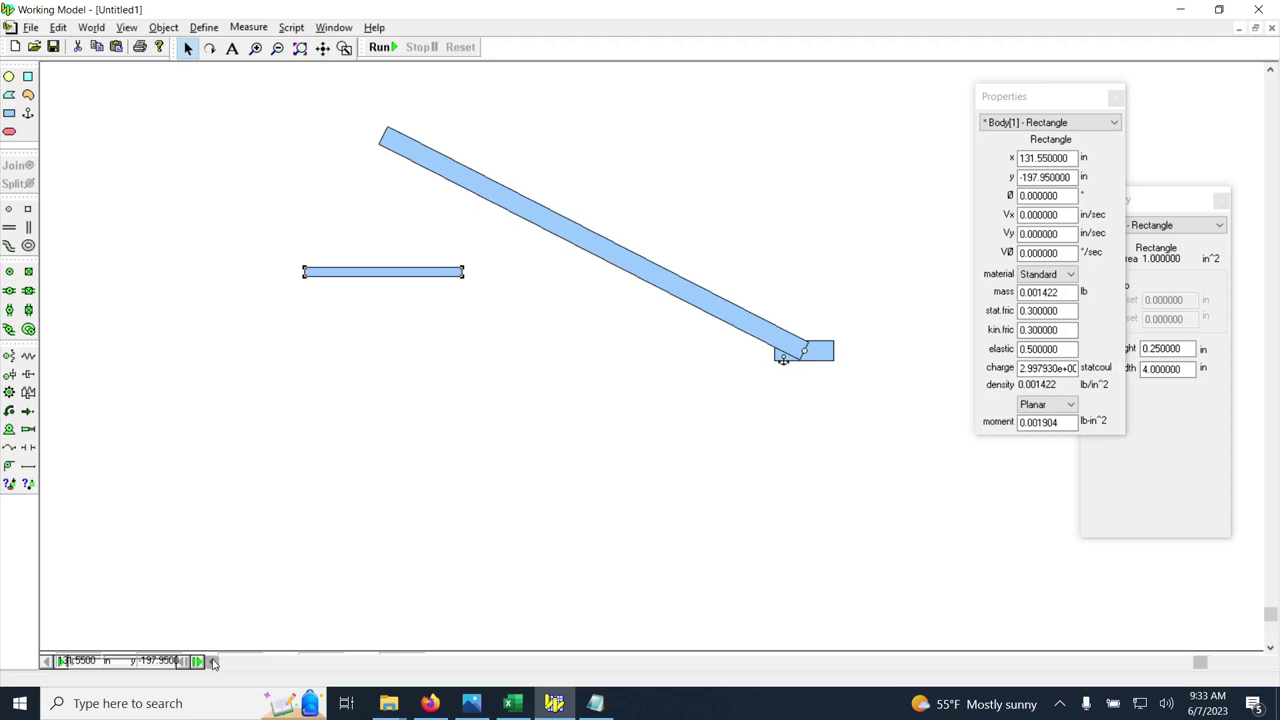
pyautogui.click(213, 662)
pyautogui.click(1271, 70)
pyautogui.click(1271, 70)
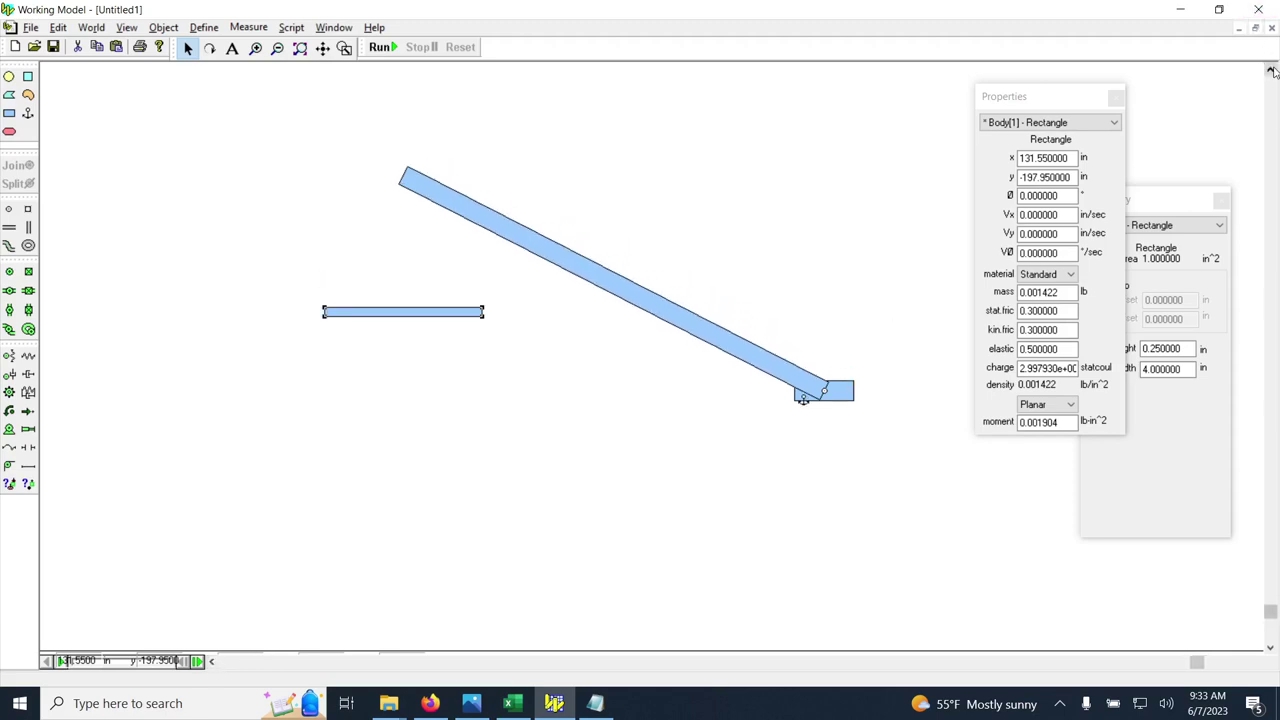
pyautogui.click(1271, 70)
pyautogui.click(1271, 70)
pyautogui.scroll(1, 190, 395)
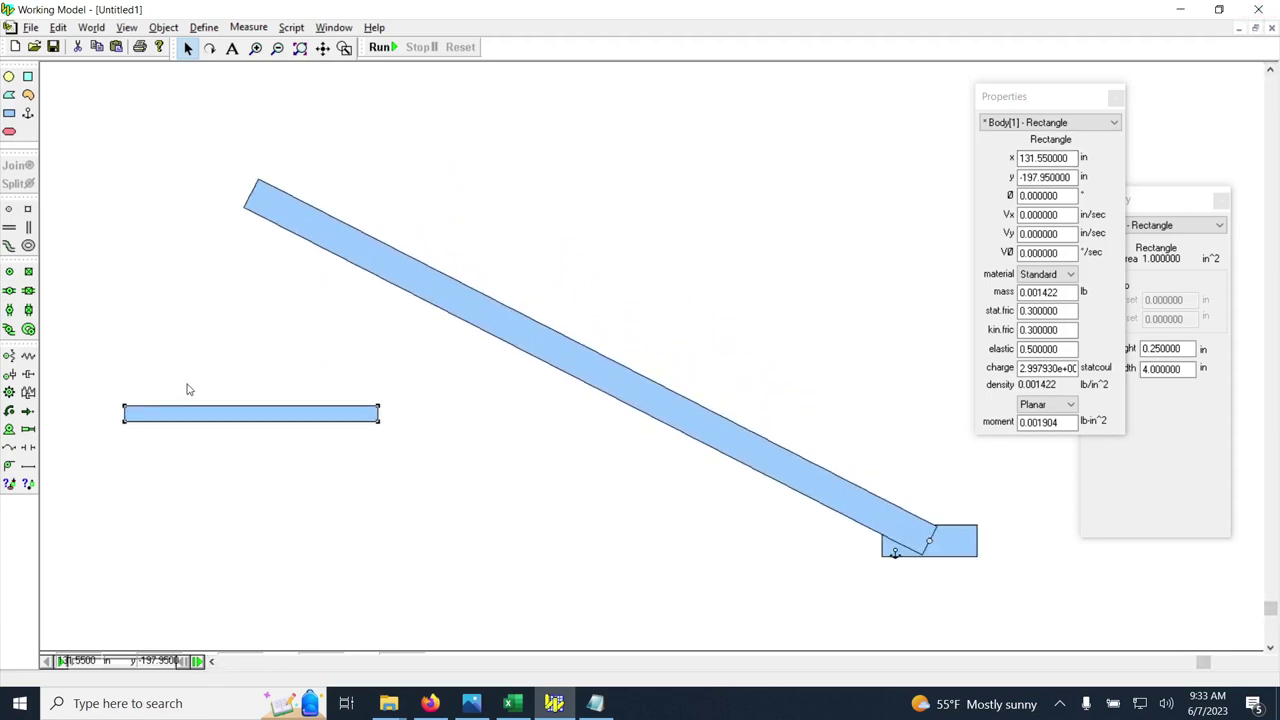
# - Pin the short bar's left end and check it against the reference diagram
pyautogui.click(10, 246)
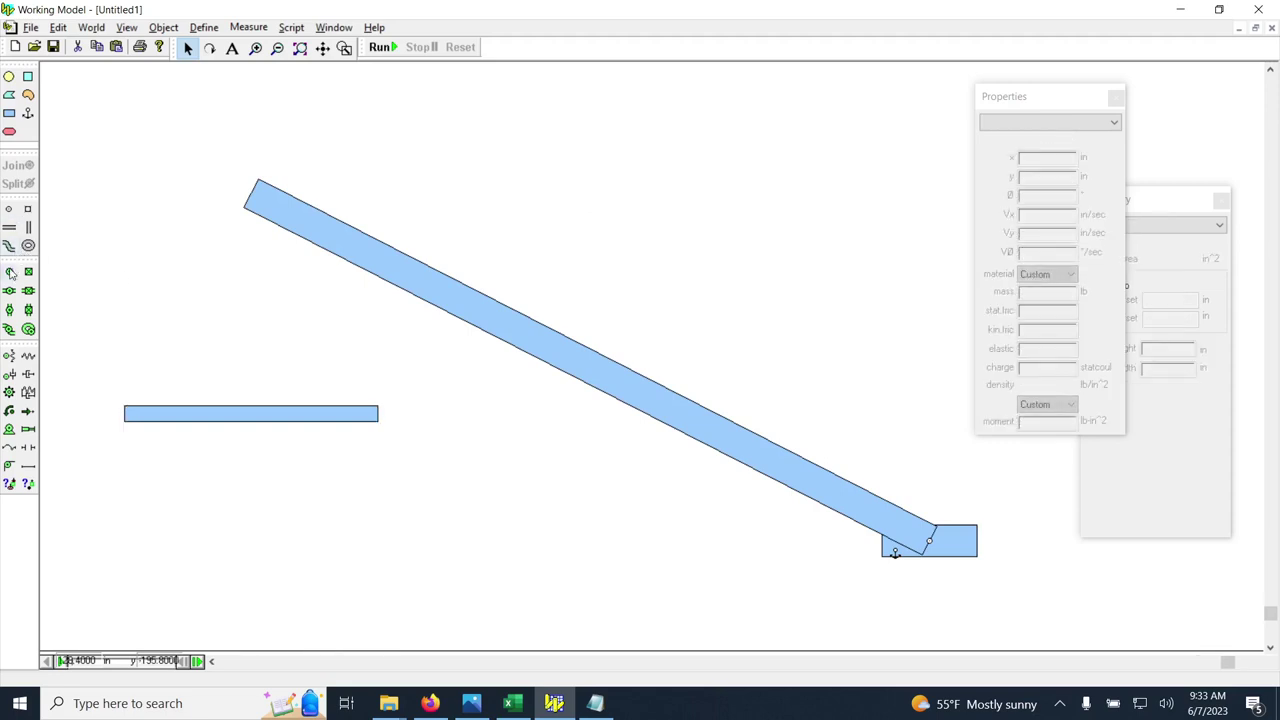
pyautogui.click(9, 271)
pyautogui.click(125, 415)
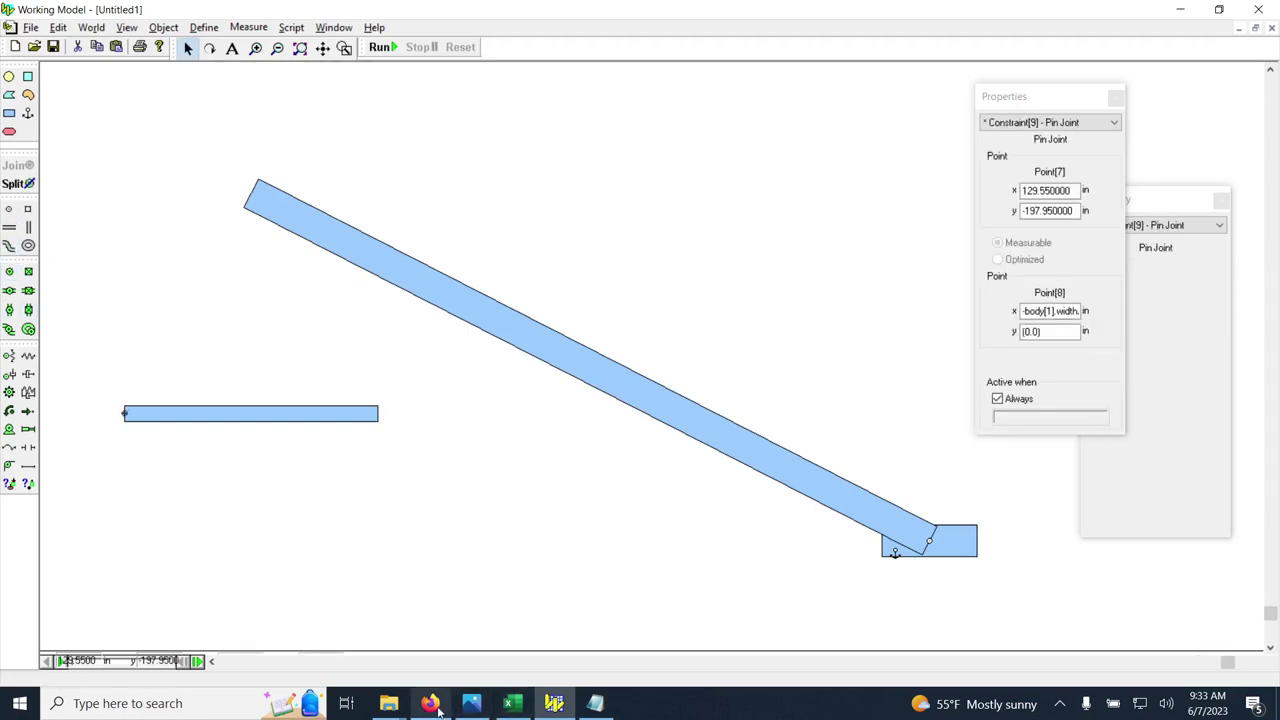
pyautogui.click(471, 703)
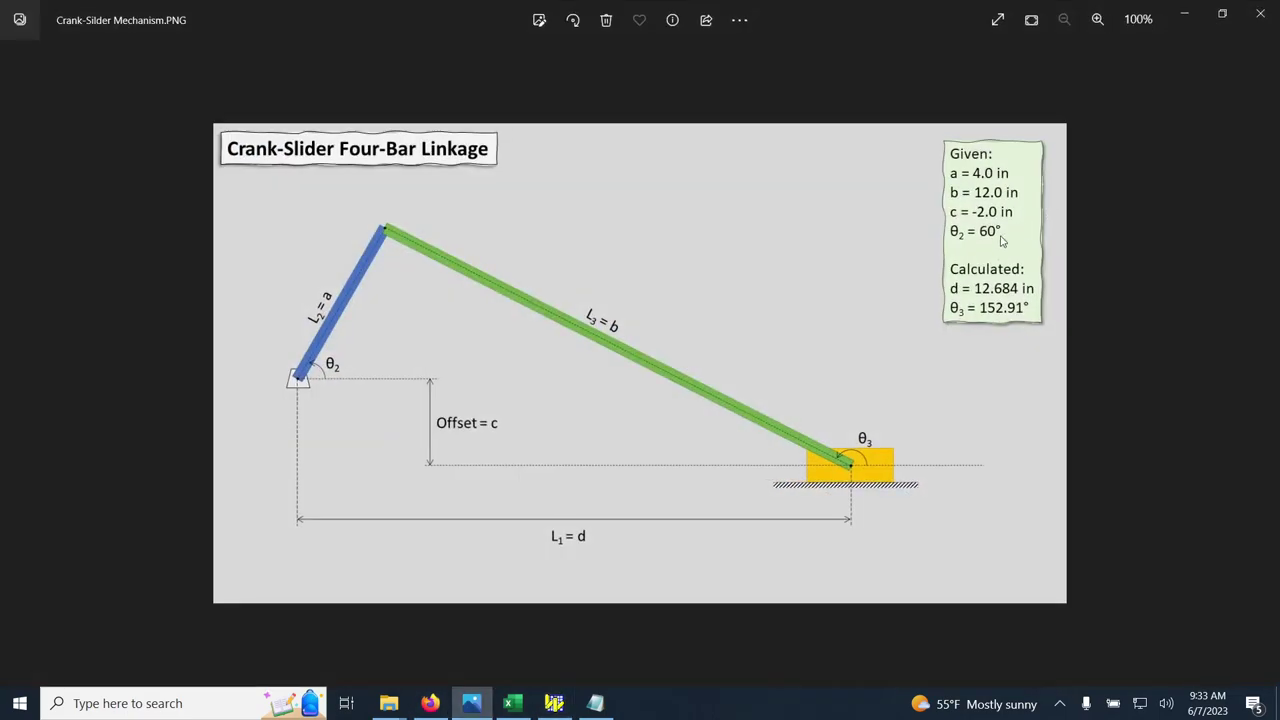
pyautogui.click(1184, 14)
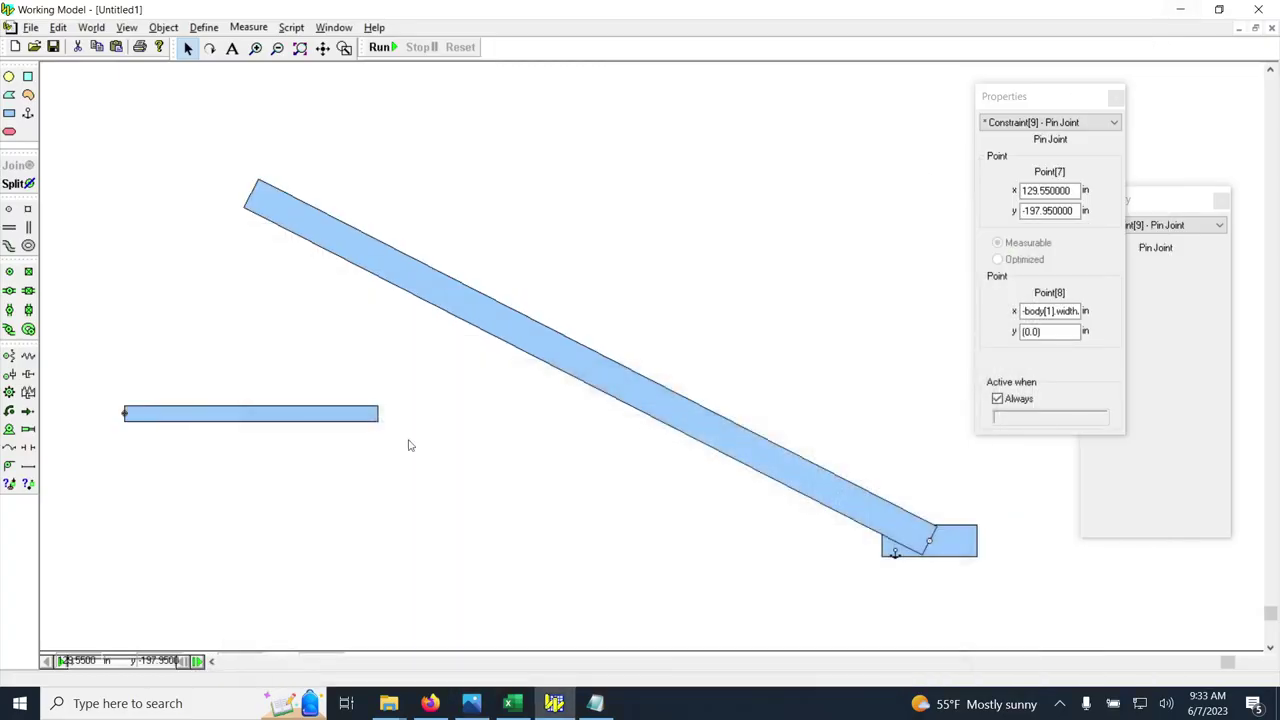
# - Rotate the 4 in crank bar to 60° using its Ø field
pyautogui.click(192, 424)
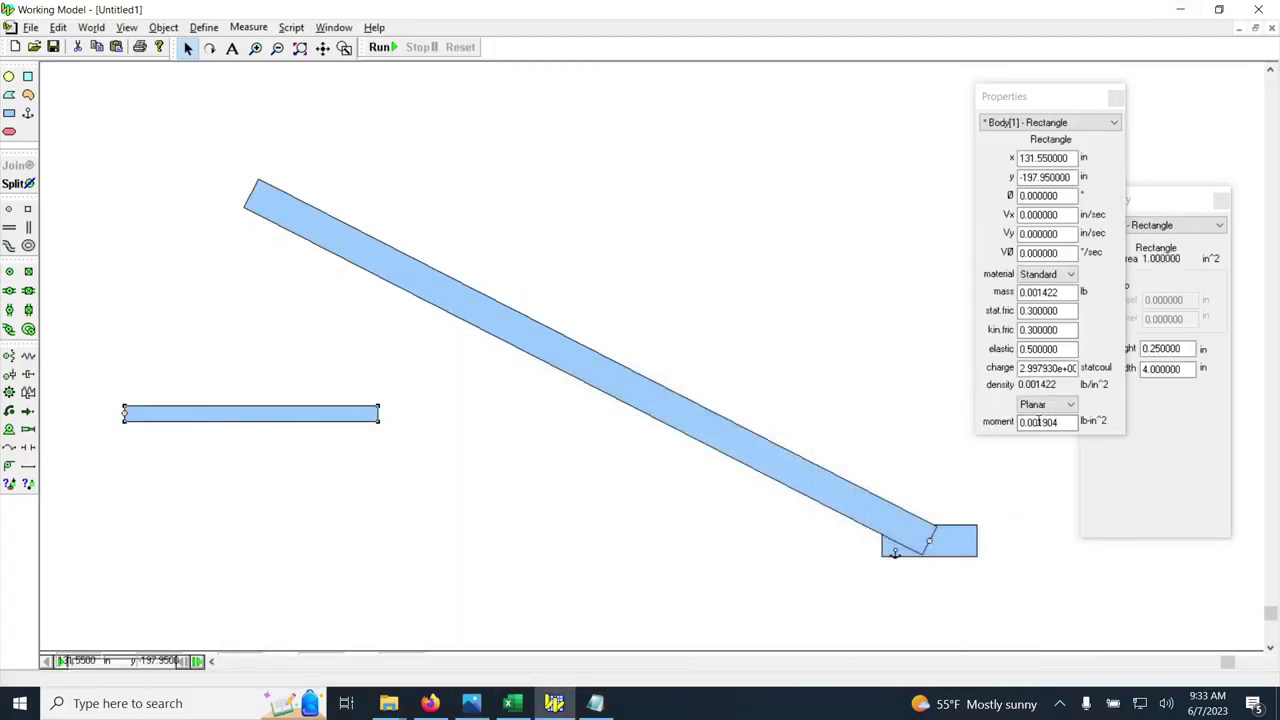
pyautogui.doubleClick(1069, 192)
pyautogui.write('60')
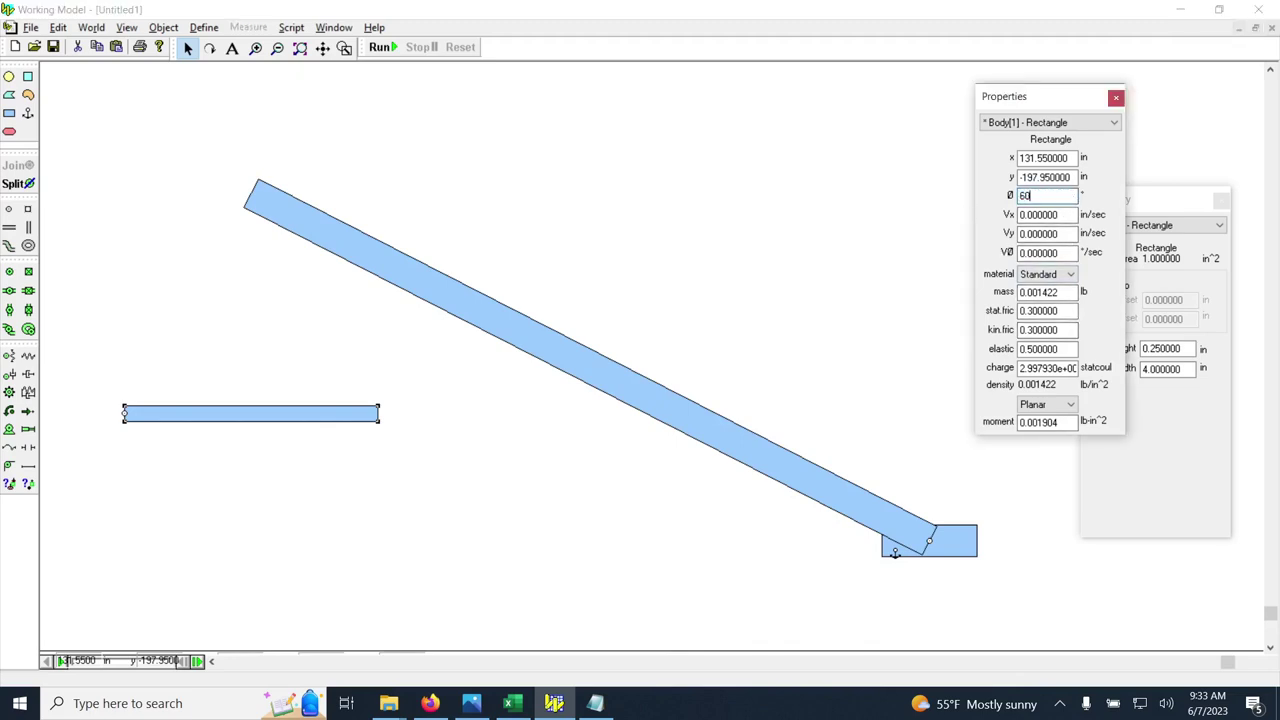
pyautogui.press('Return')
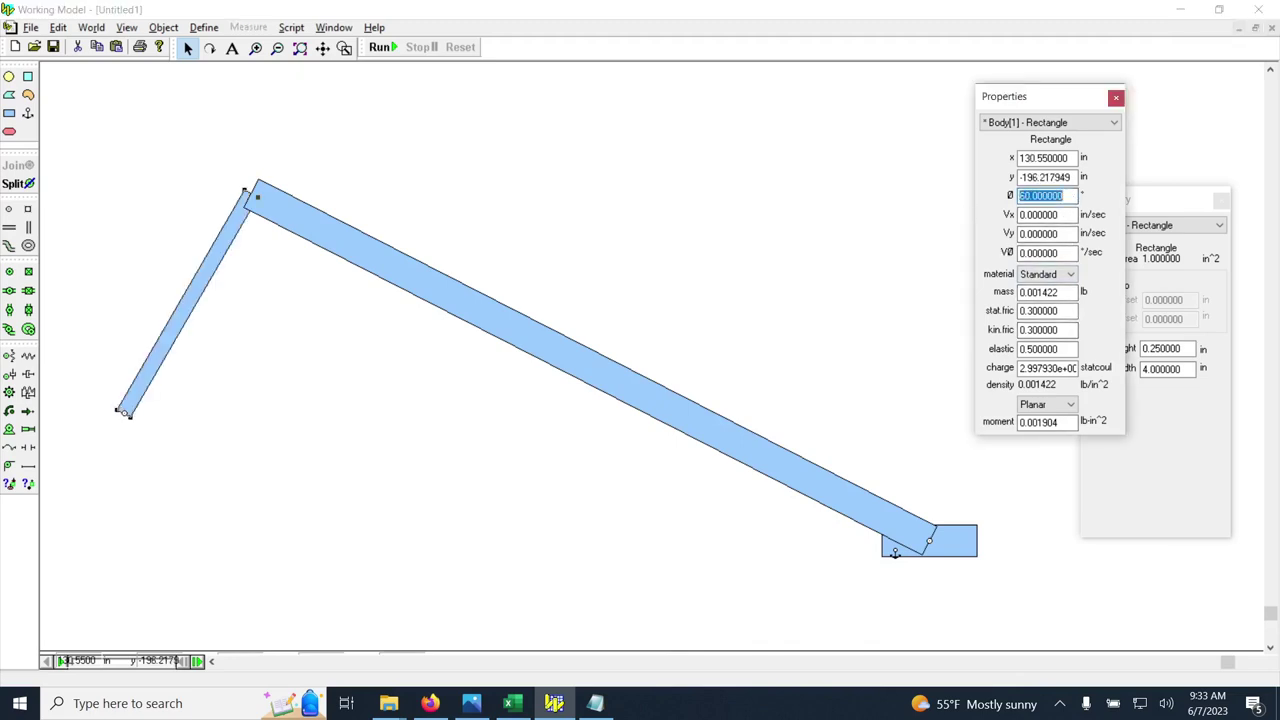
pyautogui.click(366, 224)
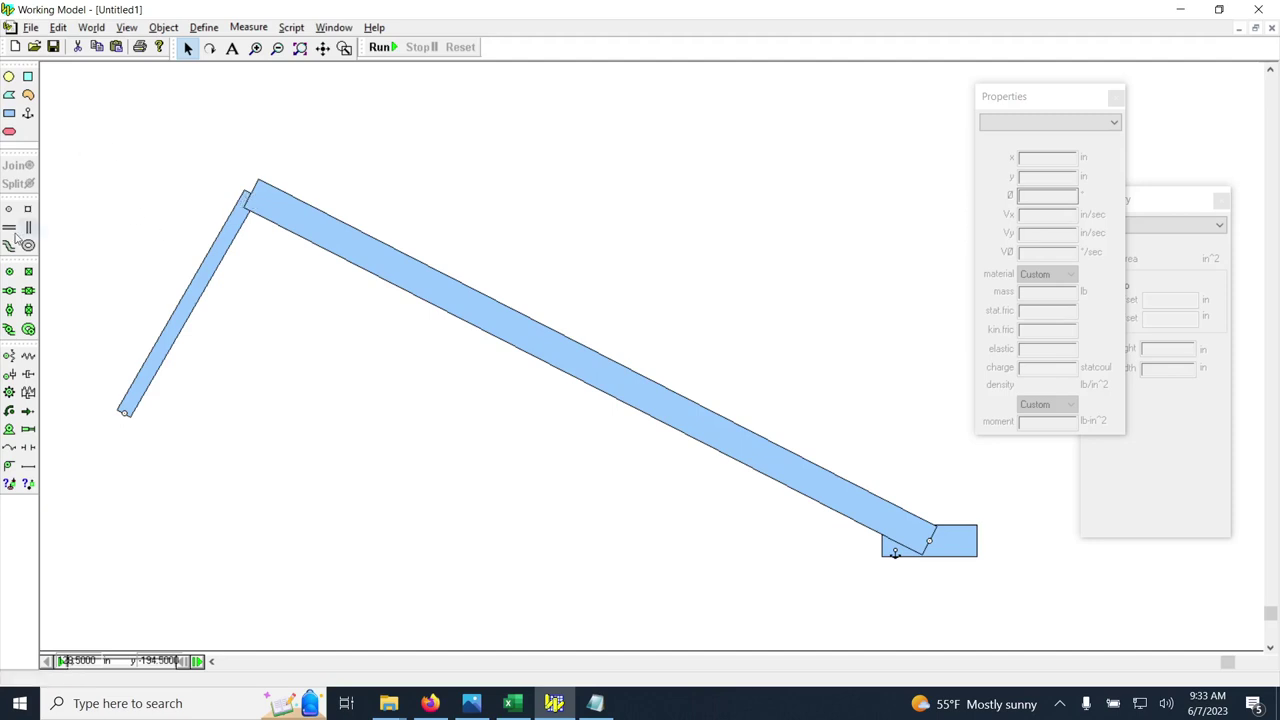
pyautogui.click(10, 272)
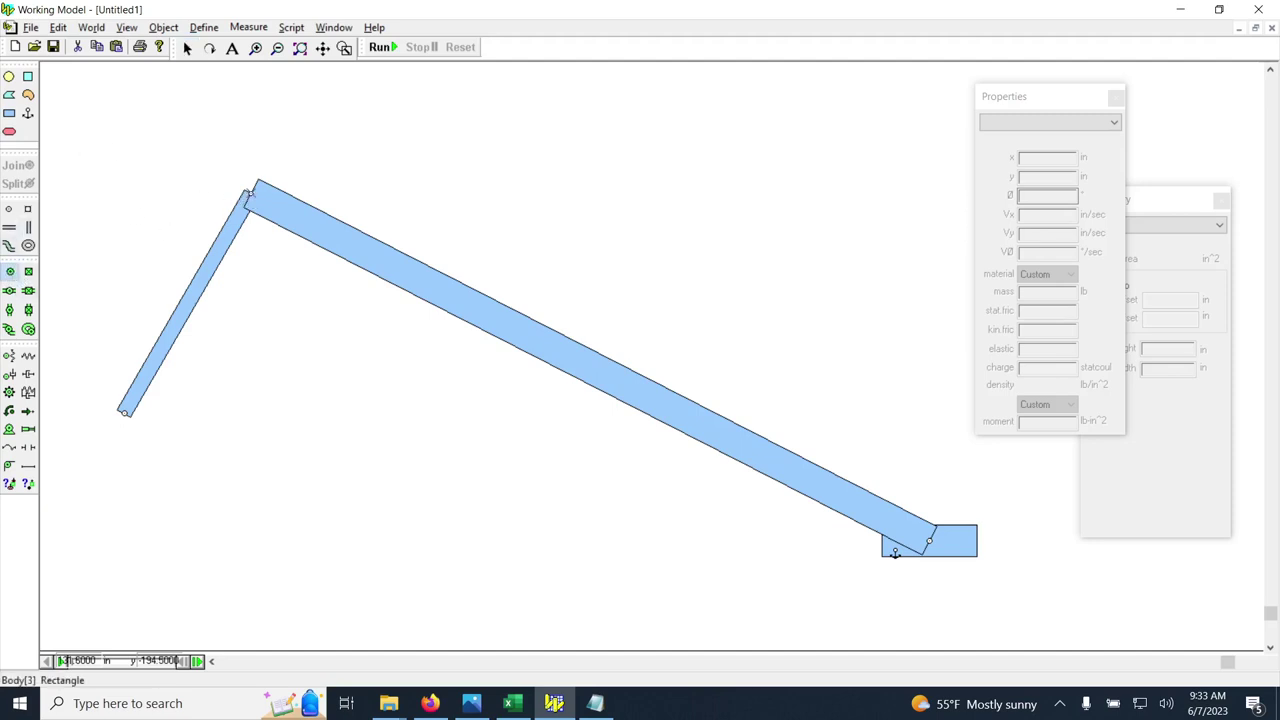
# - Pin the crank's upper end to the coupler, then select the sliding block's anchor
pyautogui.click(895, 553)
pyautogui.click(345, 166)
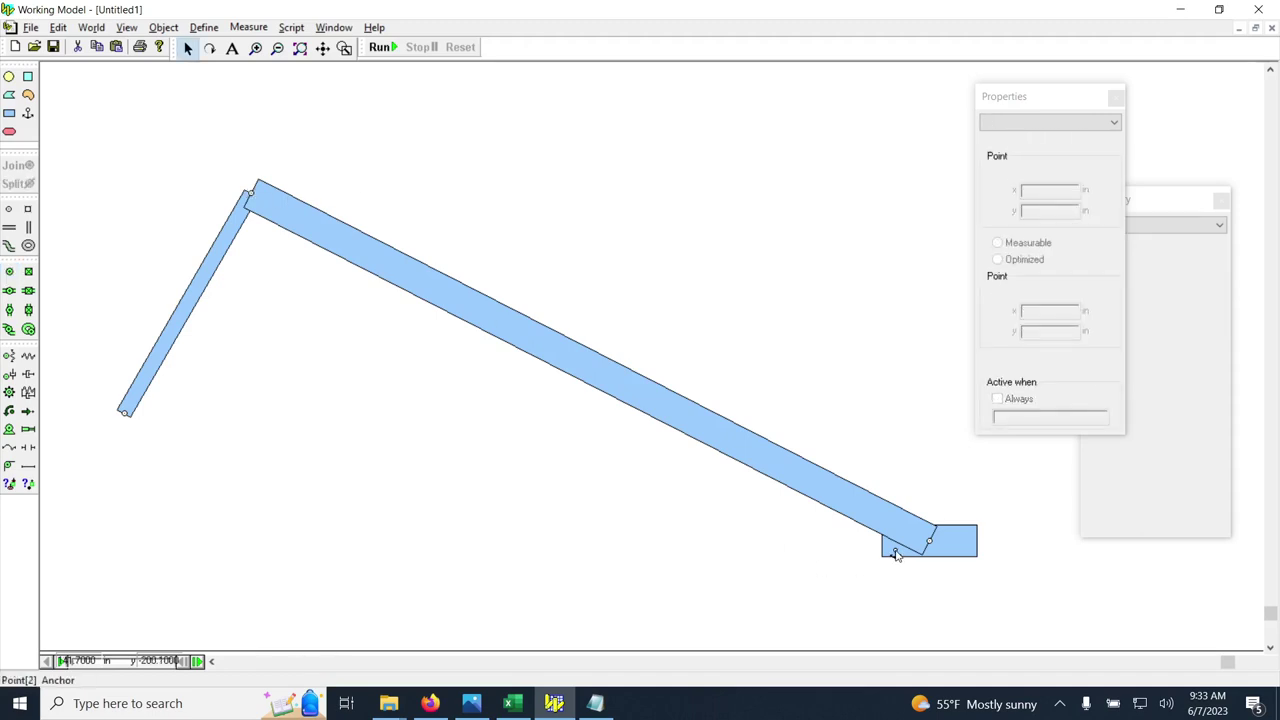
pyautogui.click(895, 553)
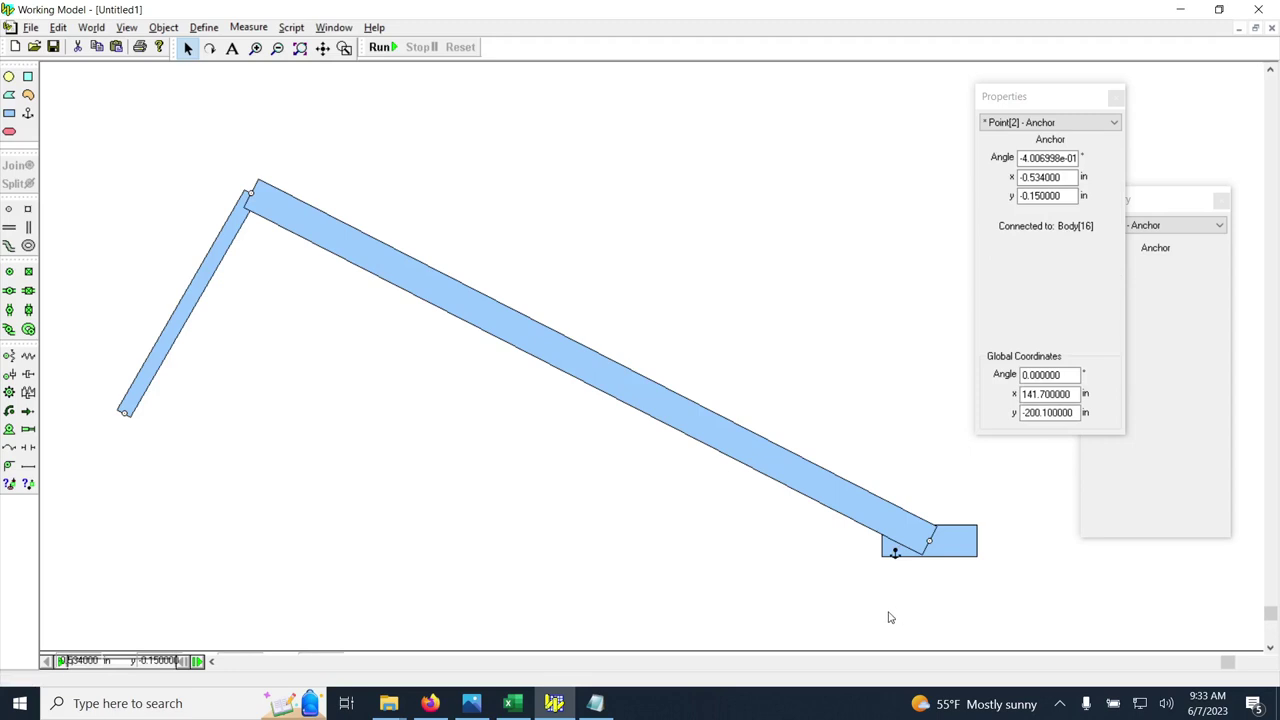
pyautogui.click(890, 617)
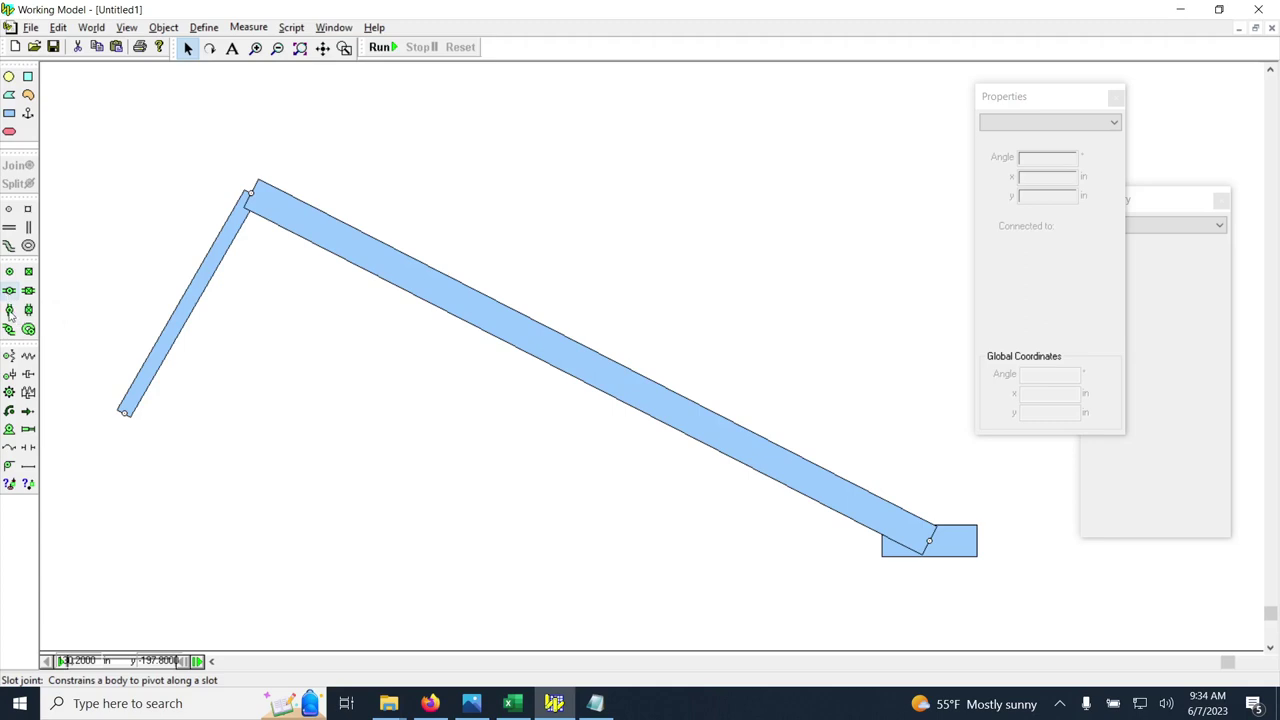
# - Add horizontal slot joints at the sliding block's lower-left and lower-right corners
pyautogui.click(9, 291)
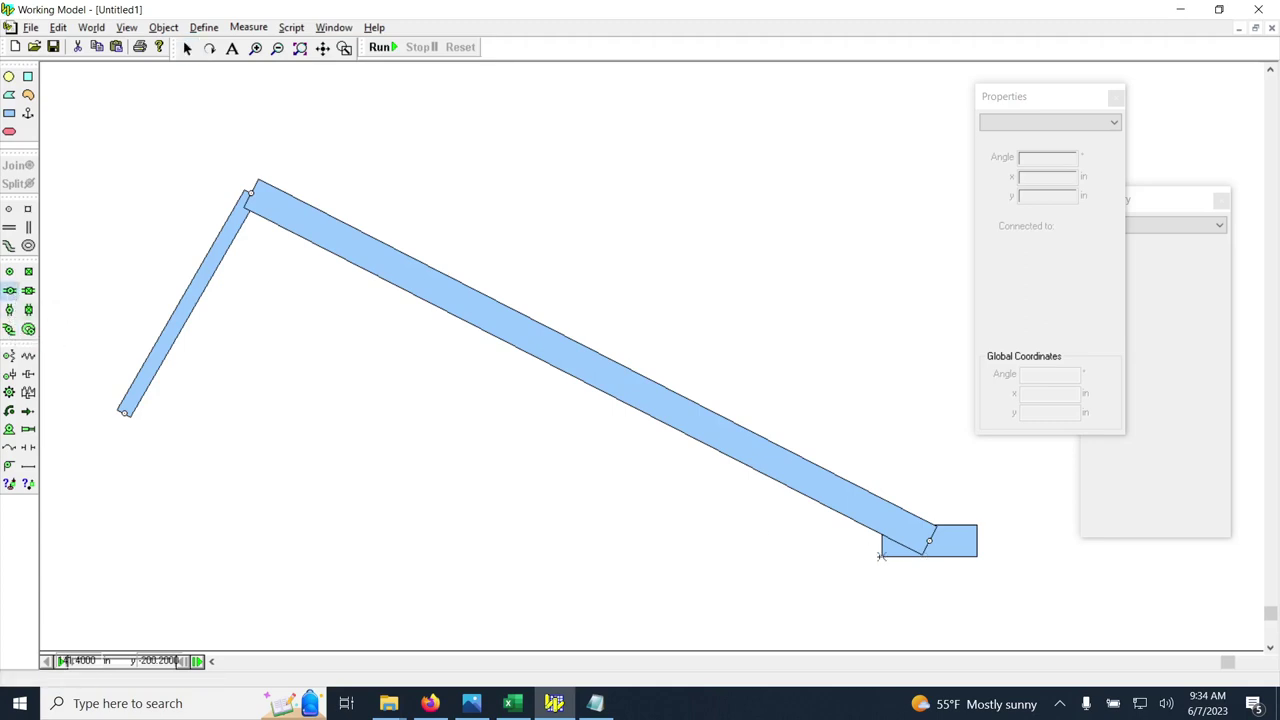
pyautogui.click(881, 555)
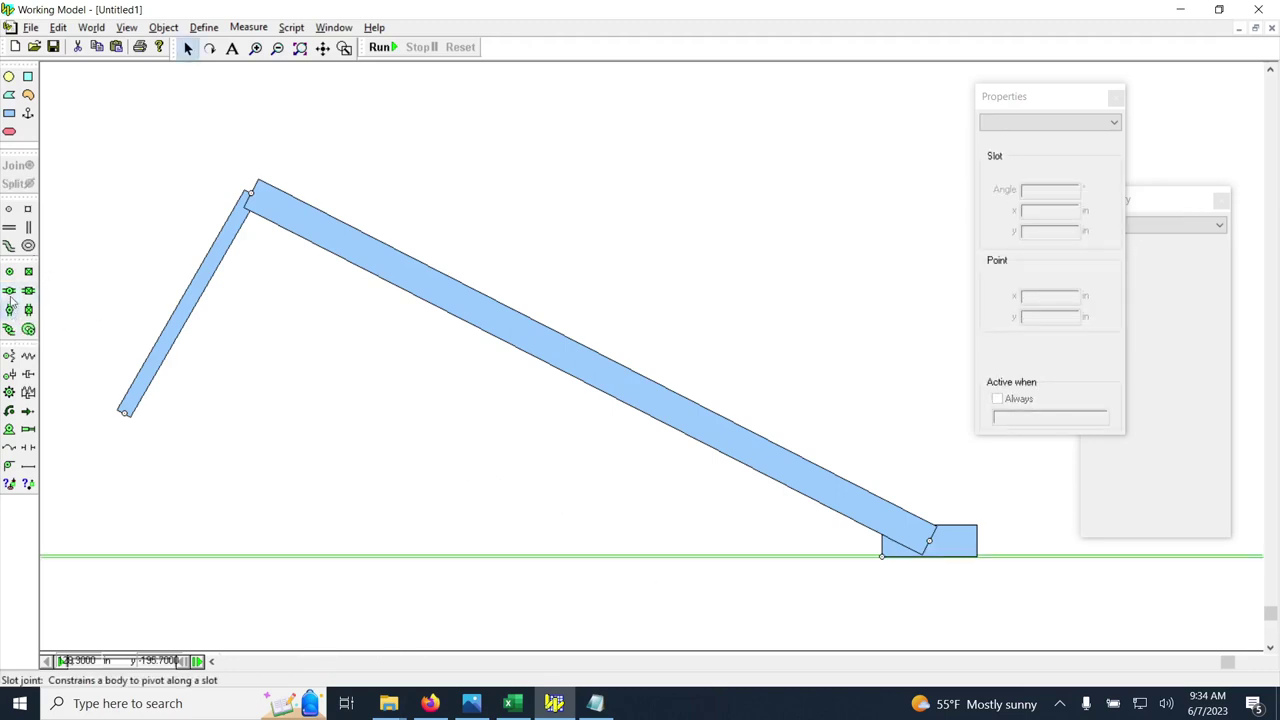
pyautogui.click(10, 293)
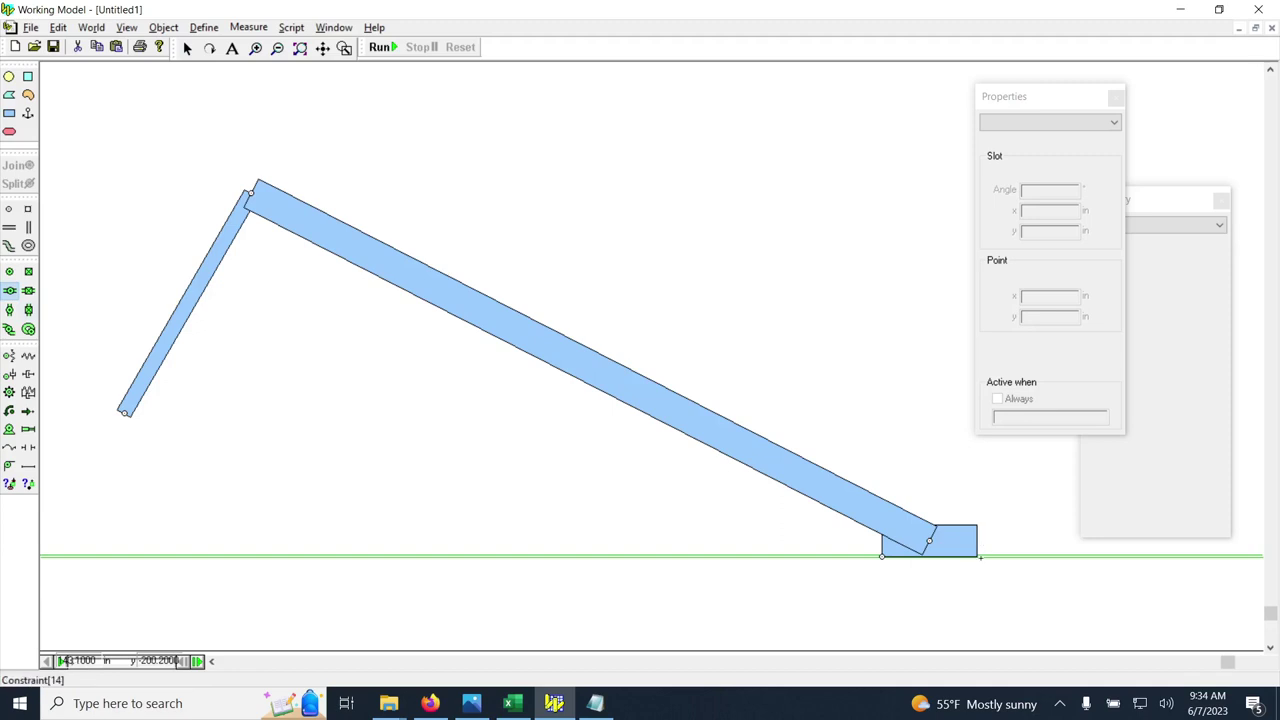
pyautogui.click(977, 556)
pyautogui.click(929, 457)
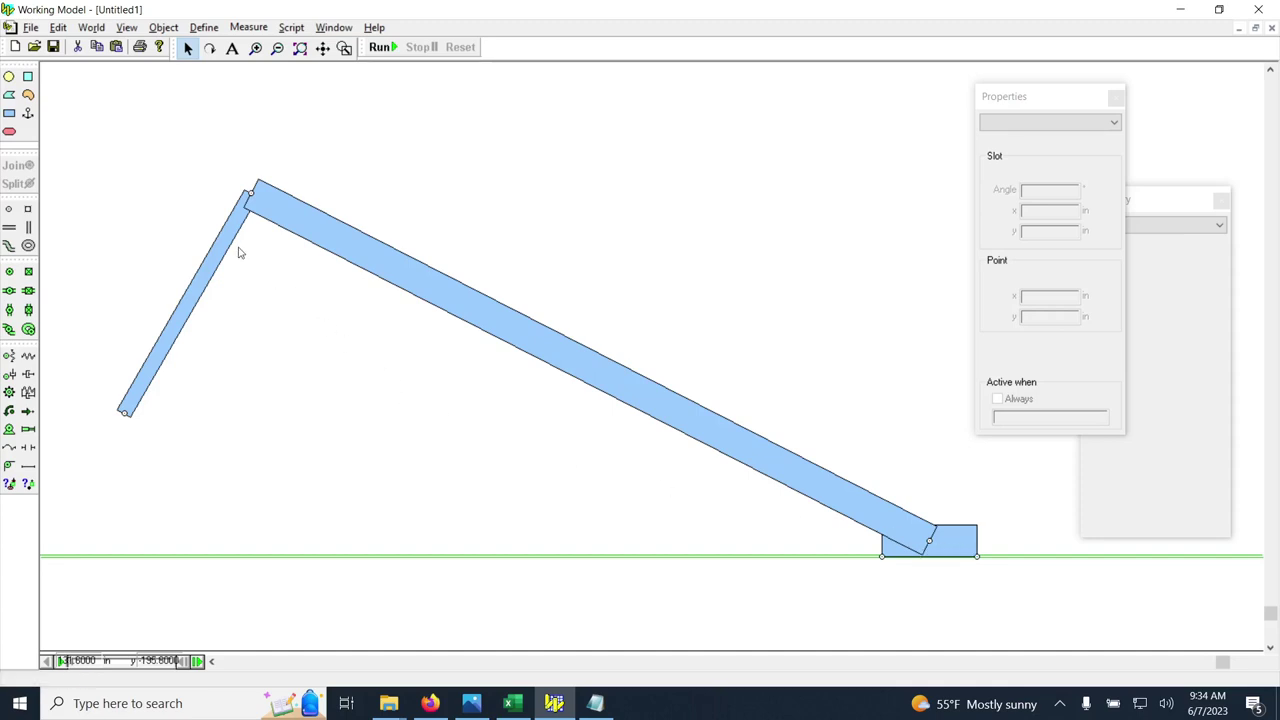
# - Set the long coupler bar's fill colour to green in its Appearance settings
pyautogui.rightClick(364, 259)
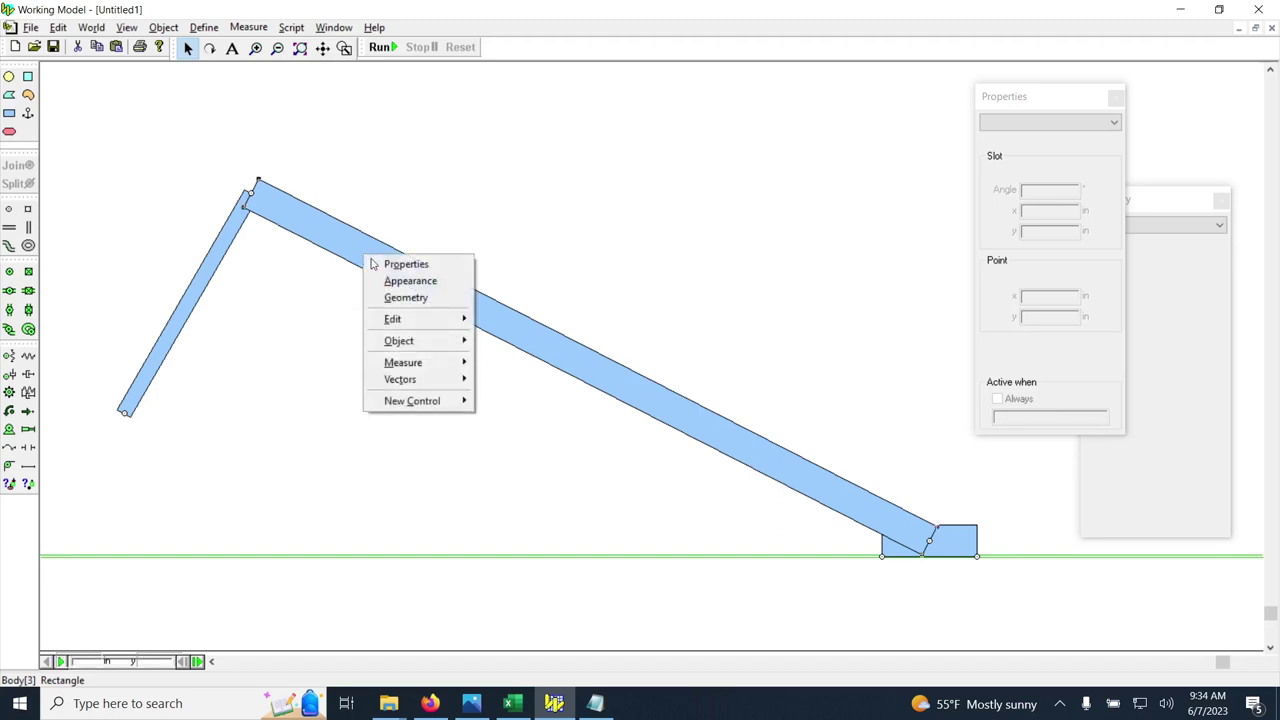
pyautogui.click(379, 281)
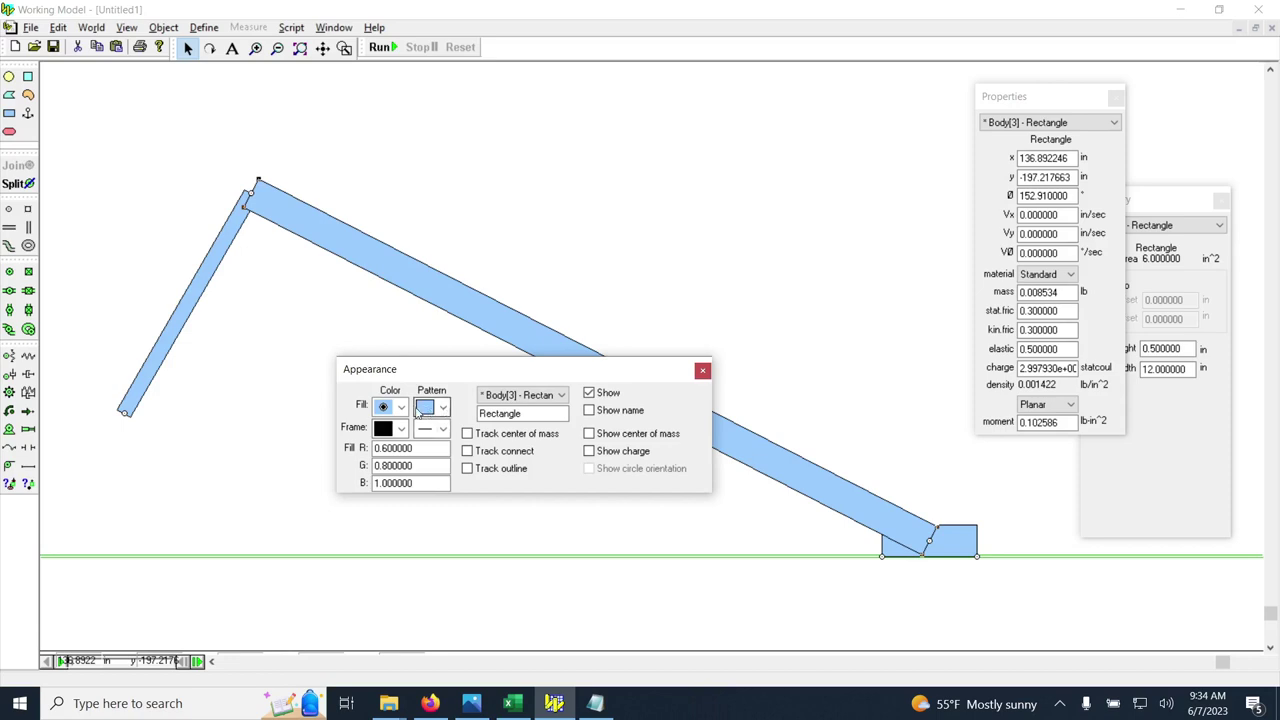
pyautogui.click(443, 408)
pyautogui.click(396, 410)
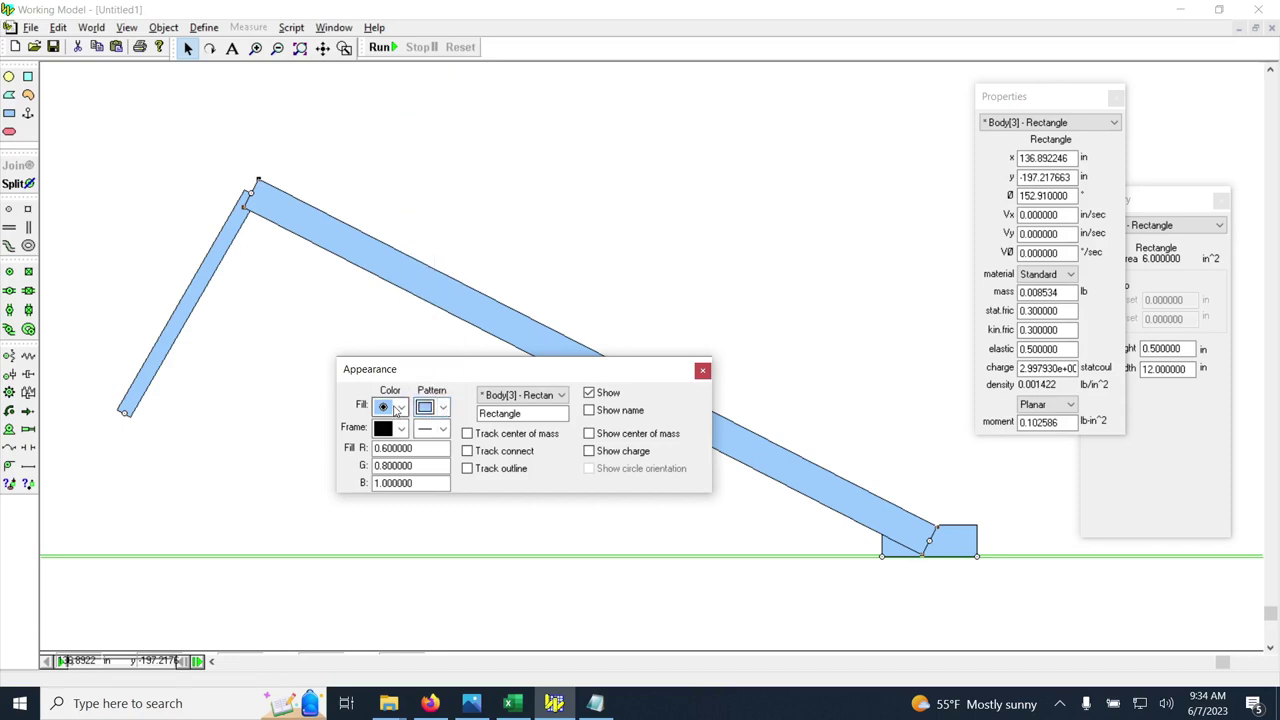
pyautogui.click(398, 407)
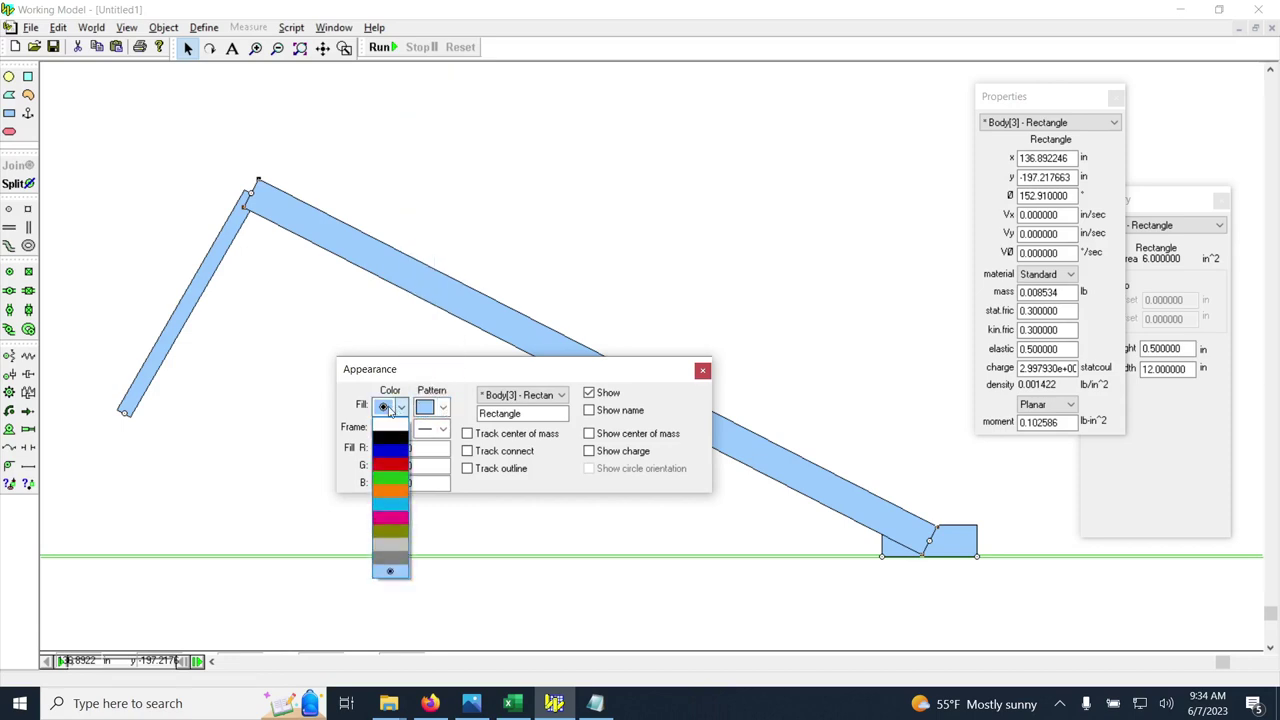
pyautogui.click(387, 483)
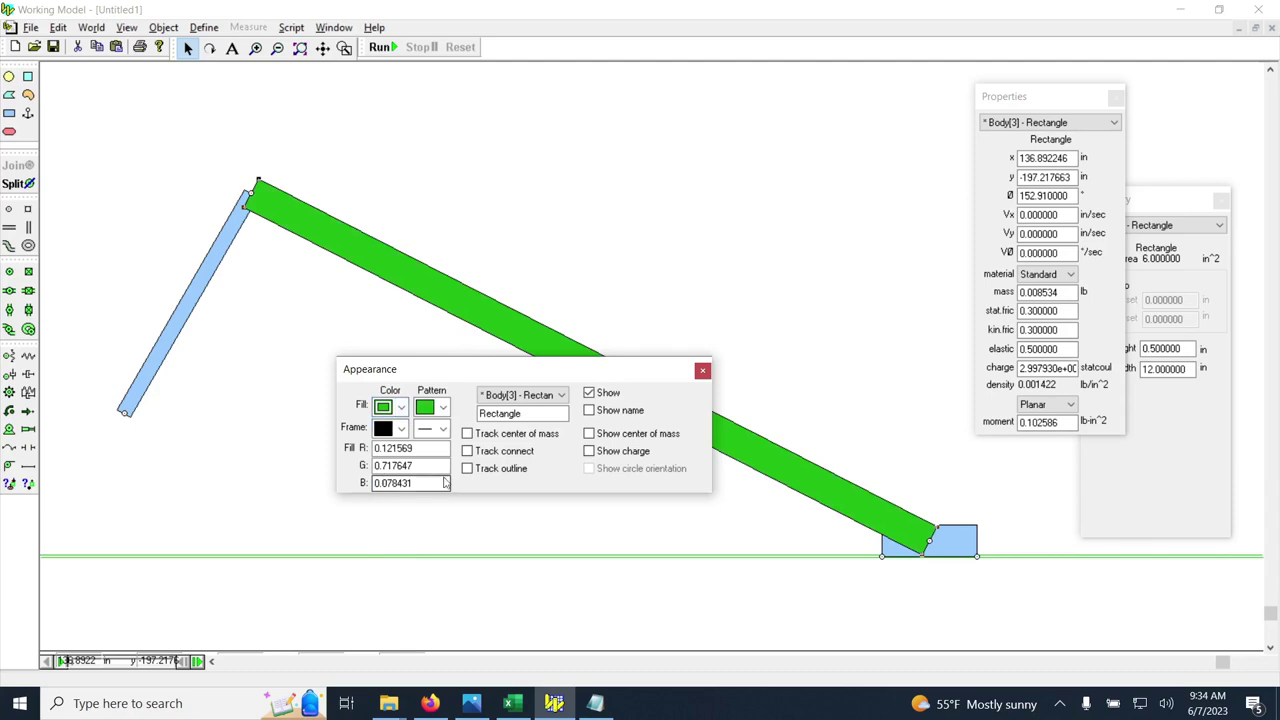
# - Set the sliding block's fill colour to orange
pyautogui.click(959, 540)
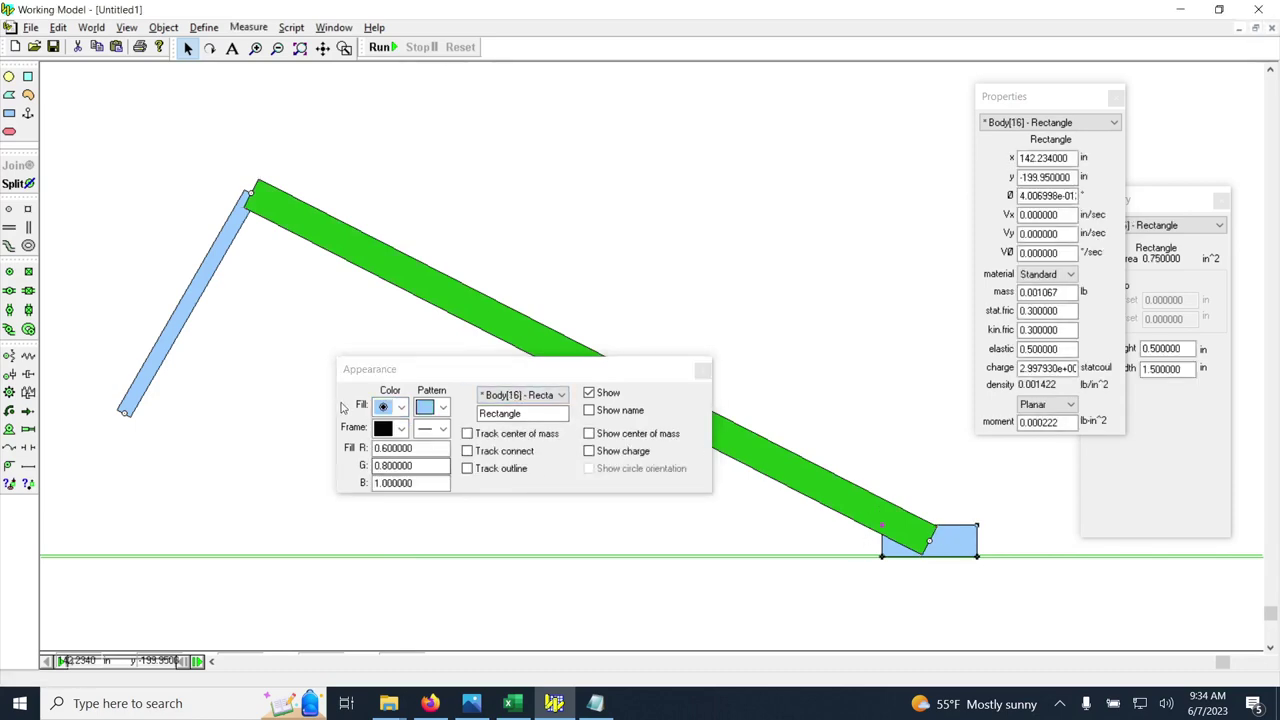
pyautogui.click(398, 407)
pyautogui.click(399, 407)
pyautogui.click(390, 491)
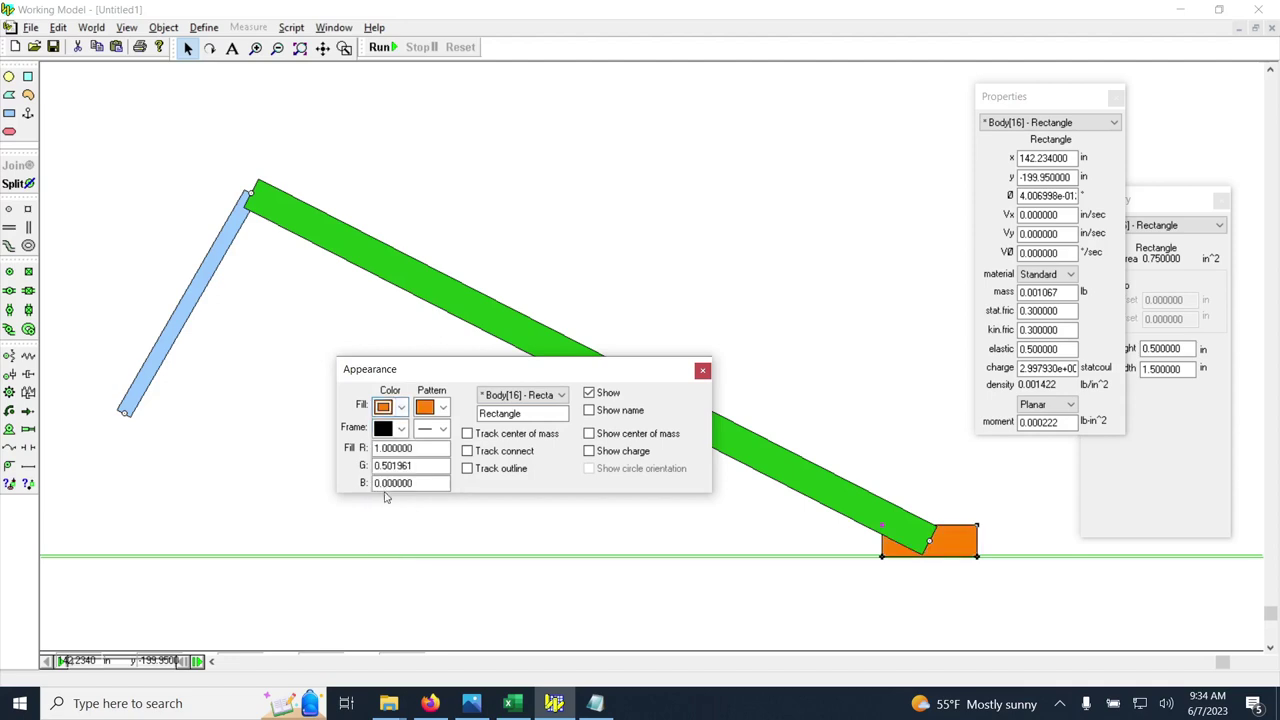
pyautogui.moveTo(513, 372); pyautogui.dragTo(727, 150)
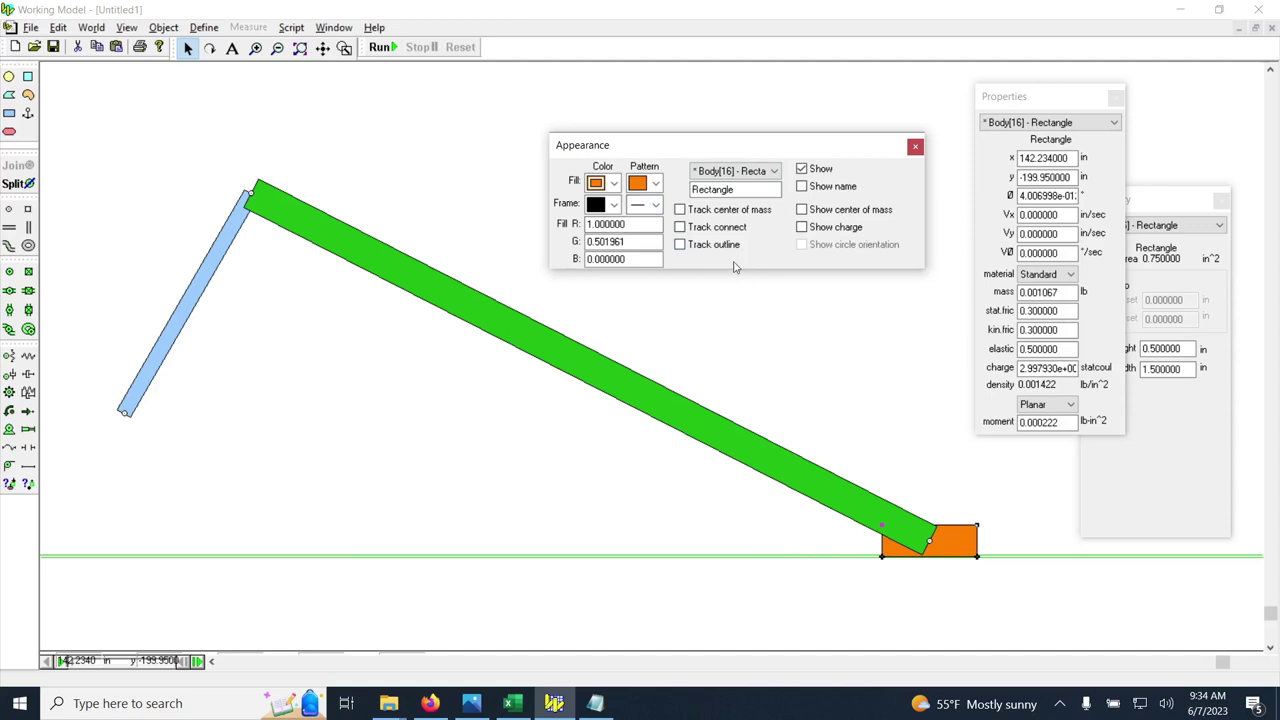
# - Rename the crank bar and the coupler bar ('Couler') in the Appearance name field
pyautogui.click(226, 243)
pyautogui.click(664, 190)
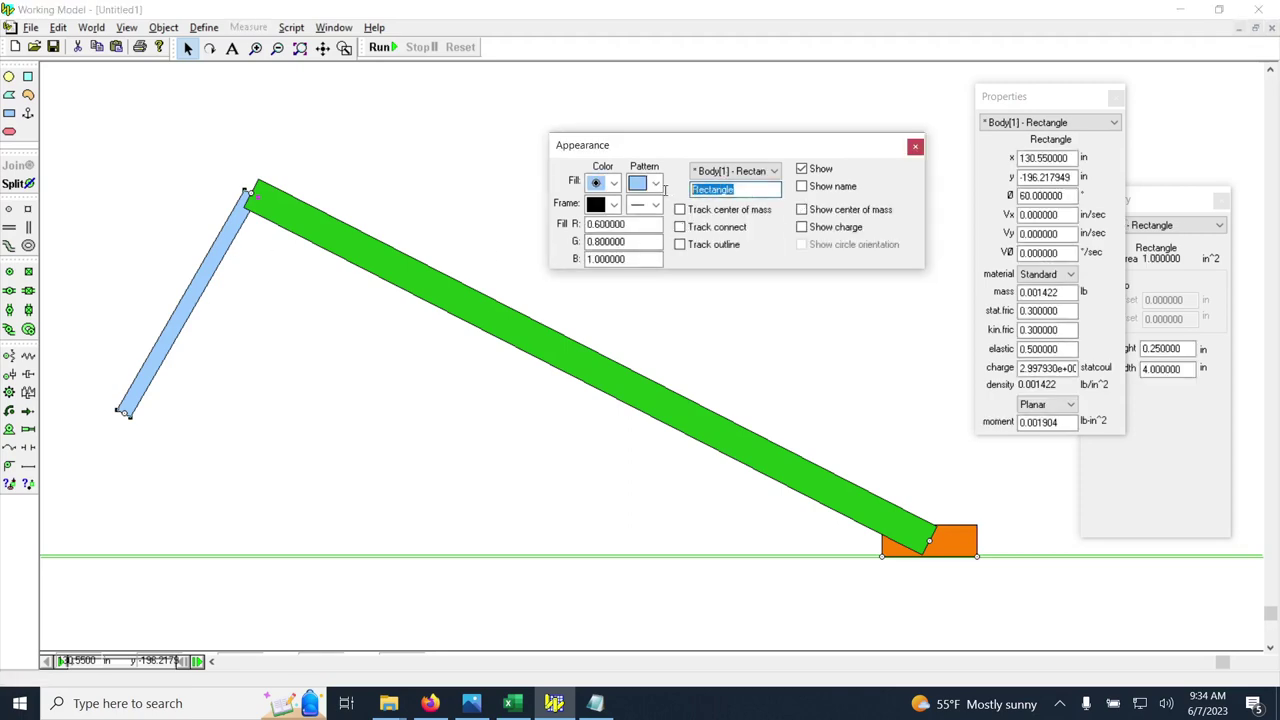
pyautogui.write('Crank')
pyautogui.click(620, 374)
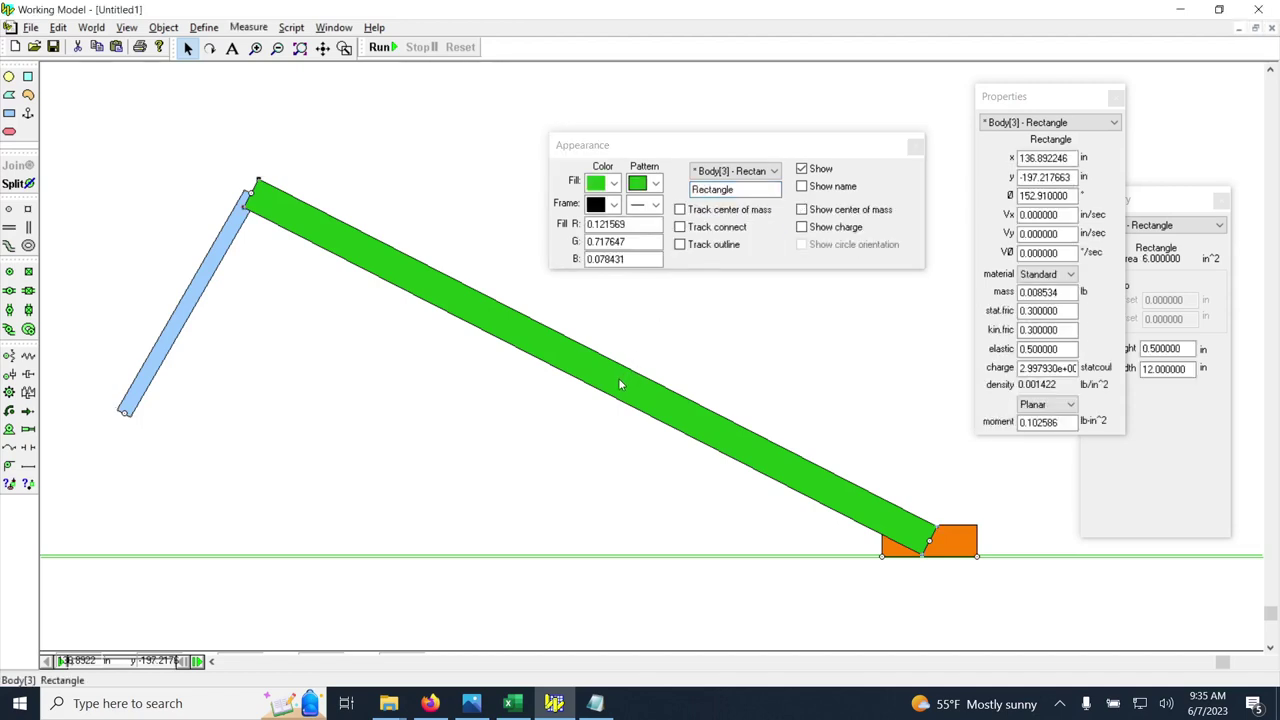
pyautogui.click(752, 189)
pyautogui.doubleClick(752, 189)
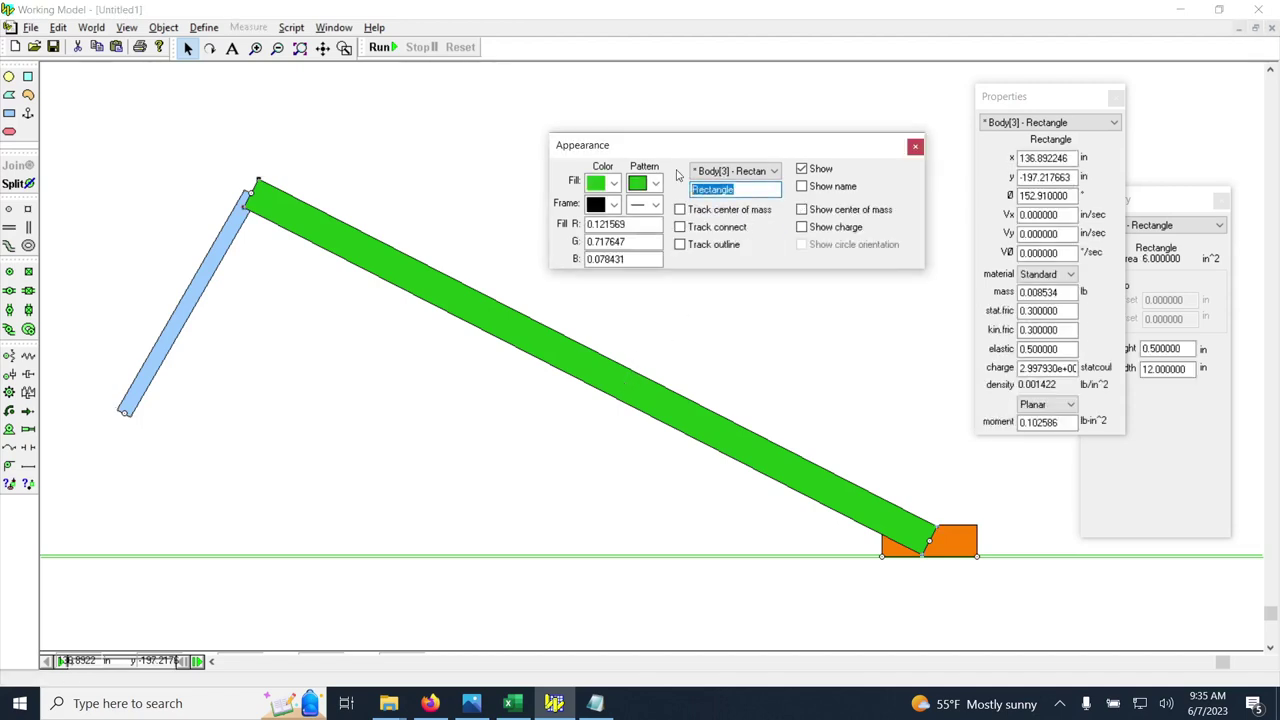
pyautogui.write('Cou')
pyautogui.write('ler')
# - Name the sliding block Slider and close the Appearance, Properties and Geometry windows
pyautogui.click(962, 536)
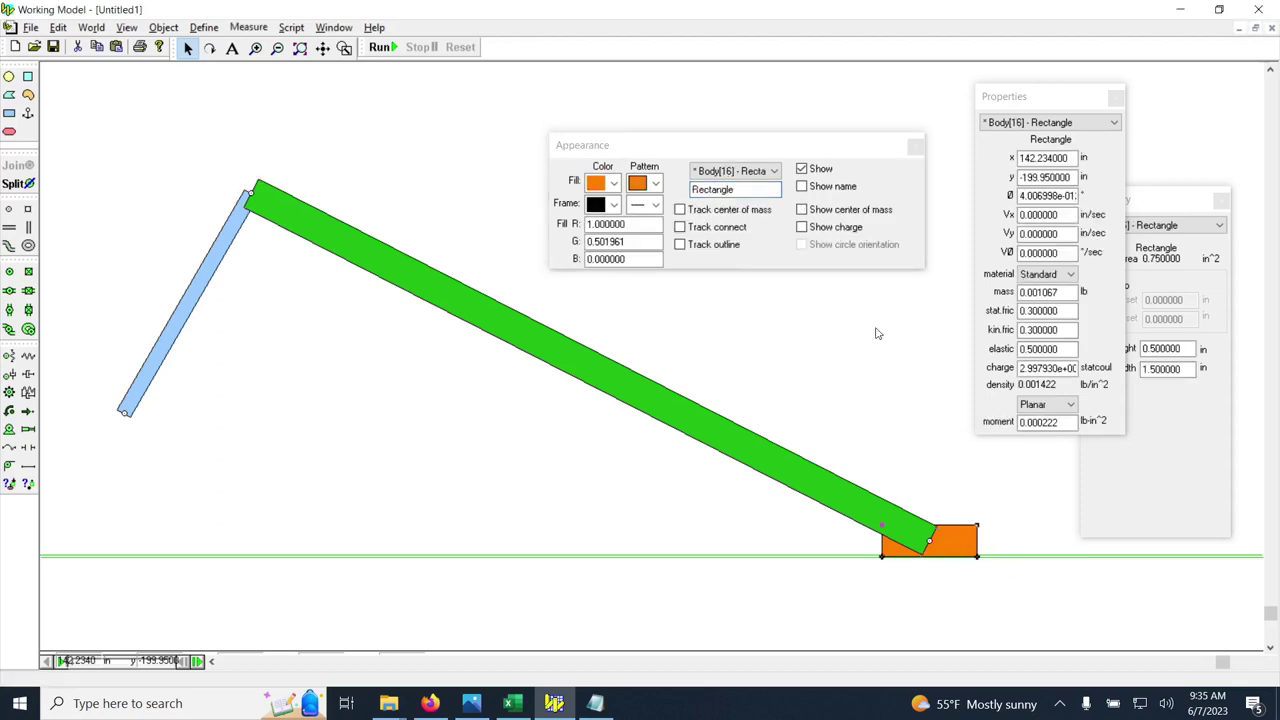
pyautogui.doubleClick(745, 190)
pyautogui.write('Slider')
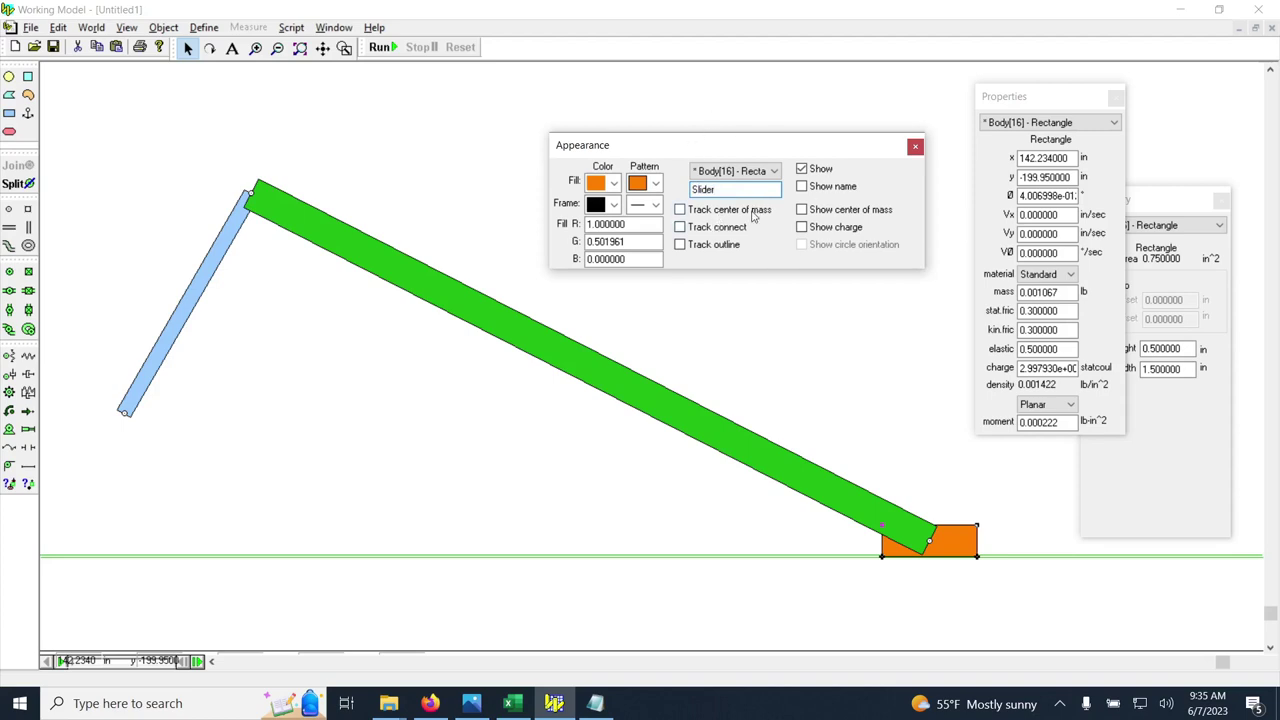
pyautogui.click(915, 150)
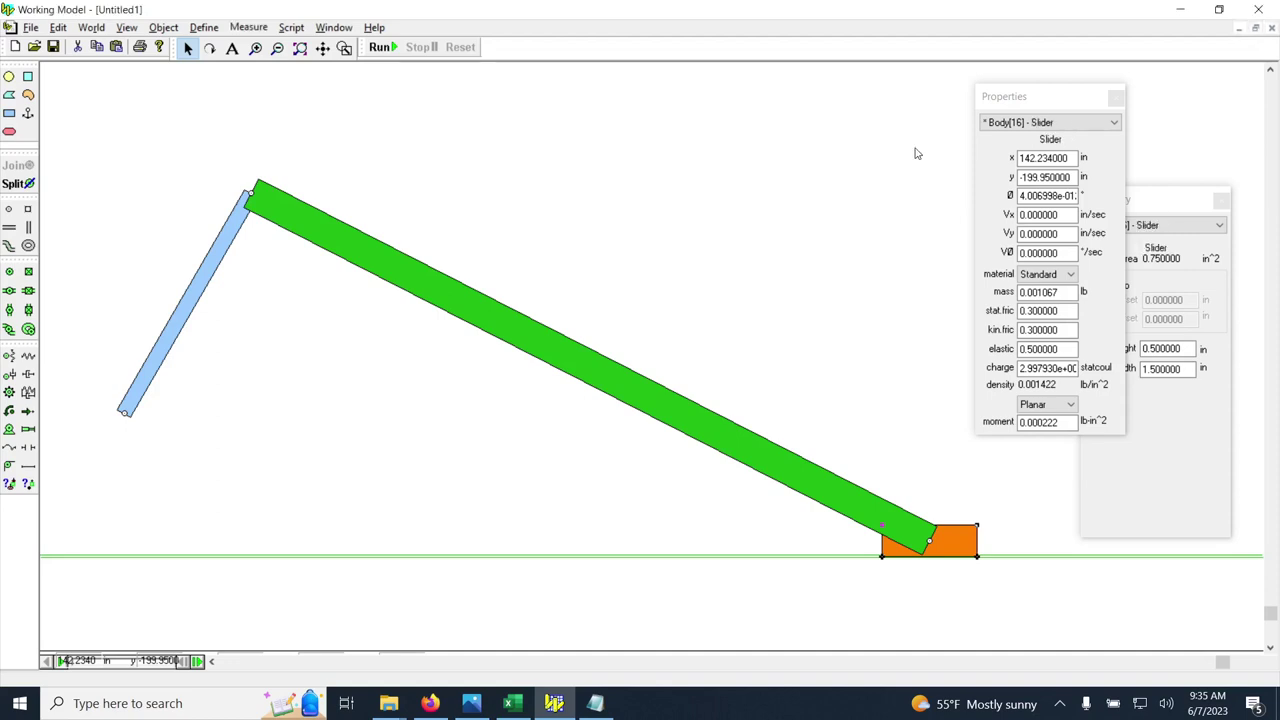
pyautogui.moveTo(1026, 98); pyautogui.dragTo(964, 86)
pyautogui.click(1053, 87)
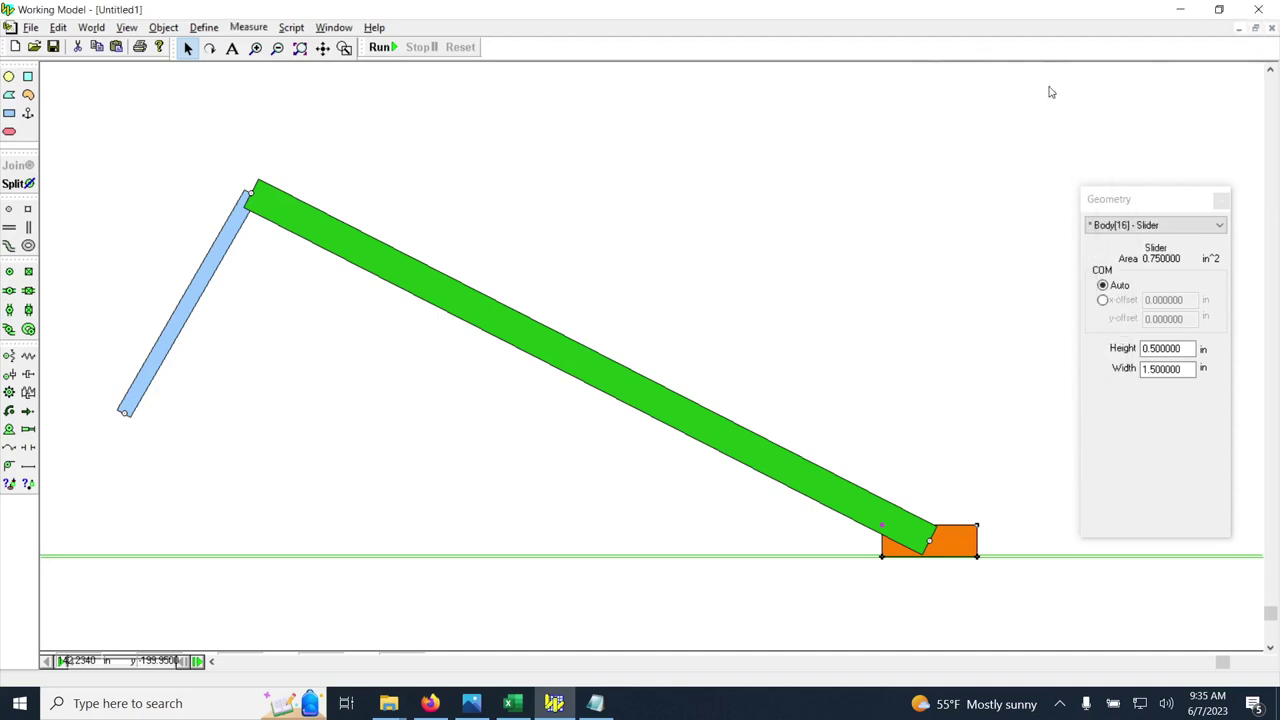
pyautogui.click(1221, 199)
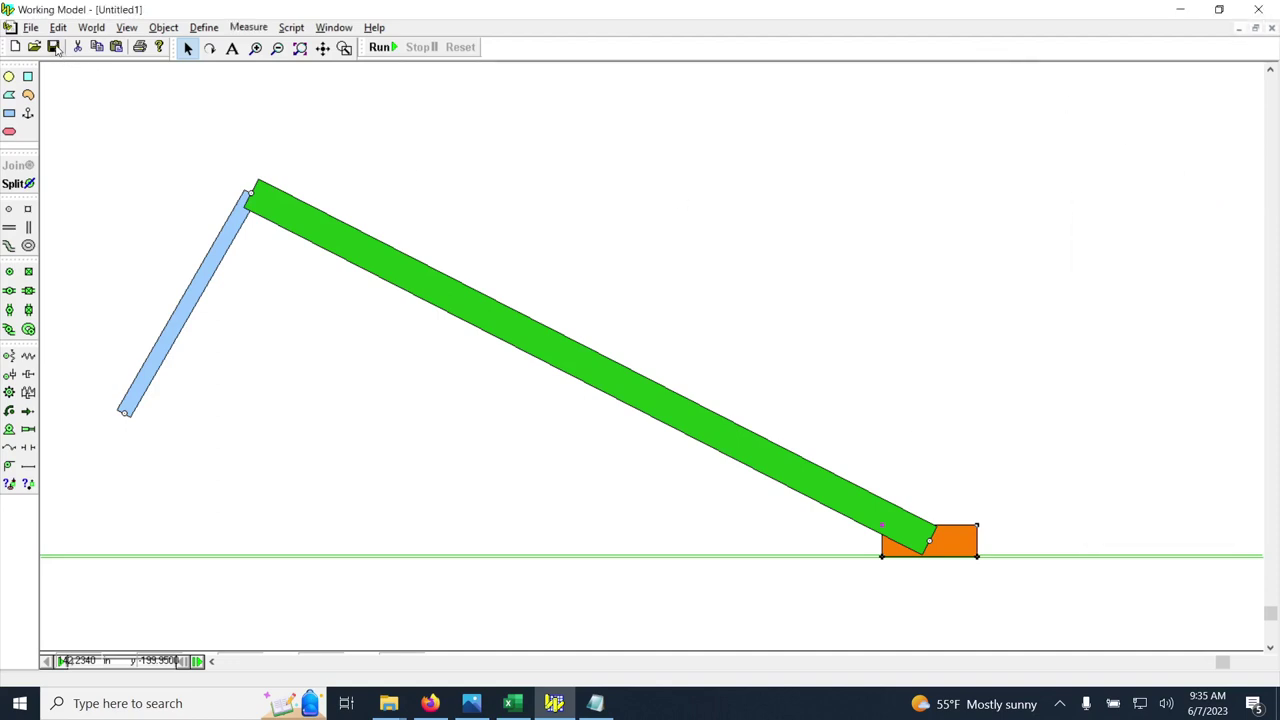
pyautogui.click(54, 47)
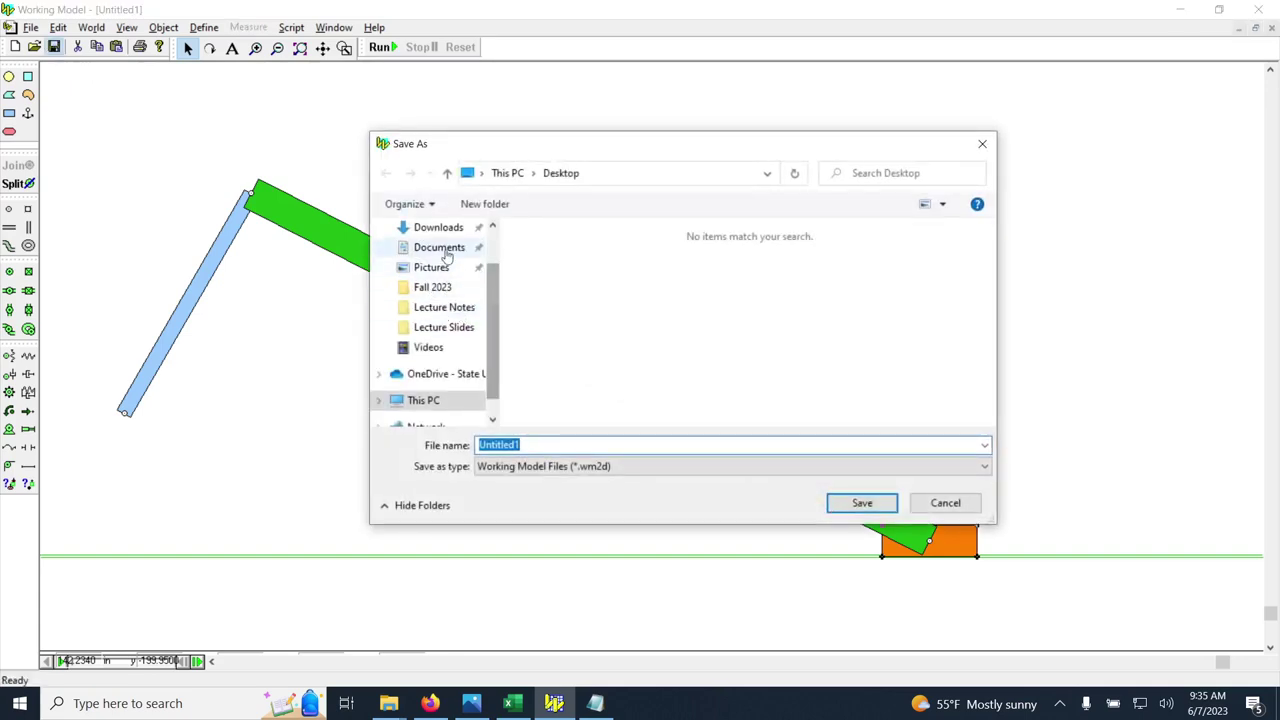
# - Save the model as crank_slider_linkage in Documents\Working Model Examples
pyautogui.click(432, 255)
pyautogui.scroll(-1, 610, 335)
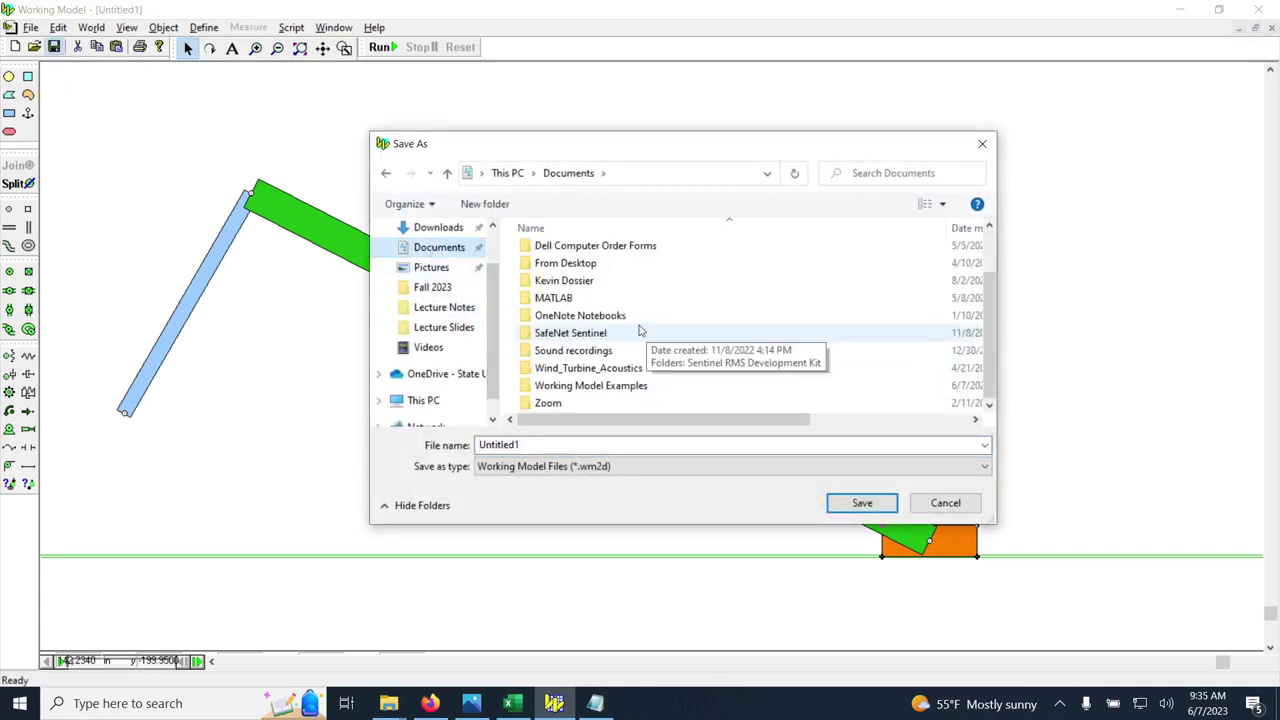
pyautogui.doubleClick(566, 382)
pyautogui.click(555, 442)
pyautogui.doubleClick(553, 443)
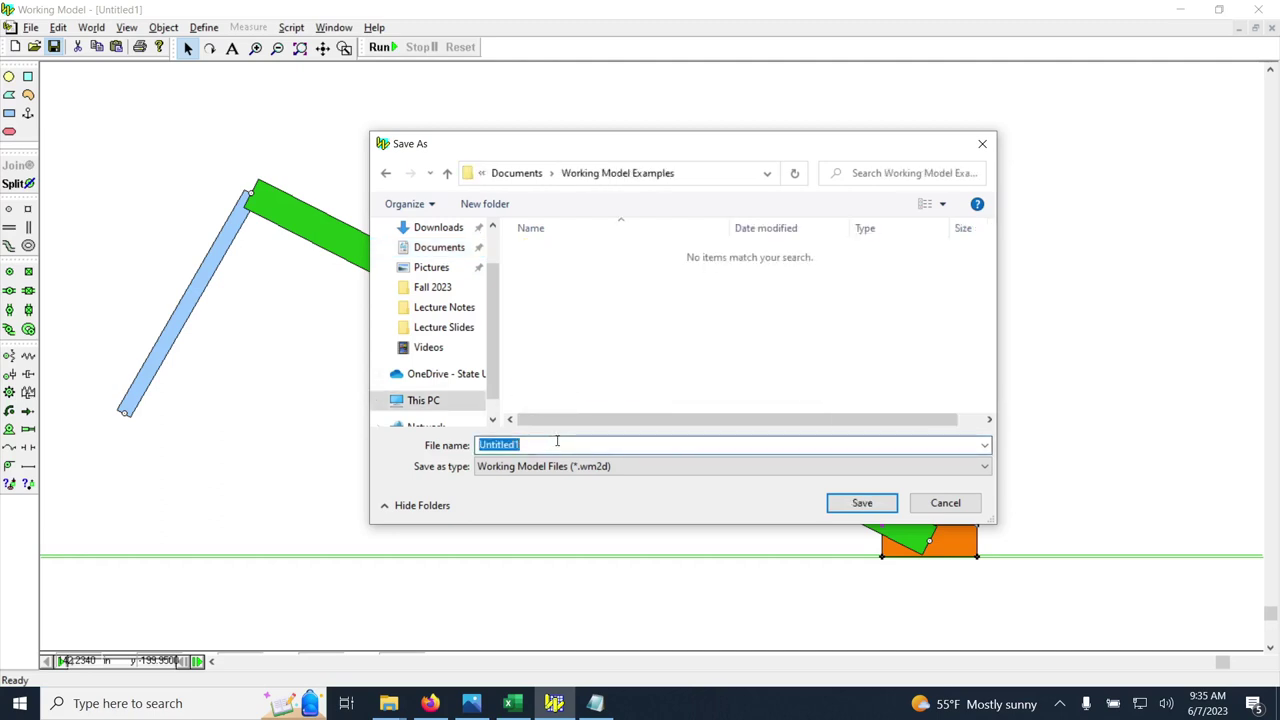
pyautogui.write('crank_slider_linkage')
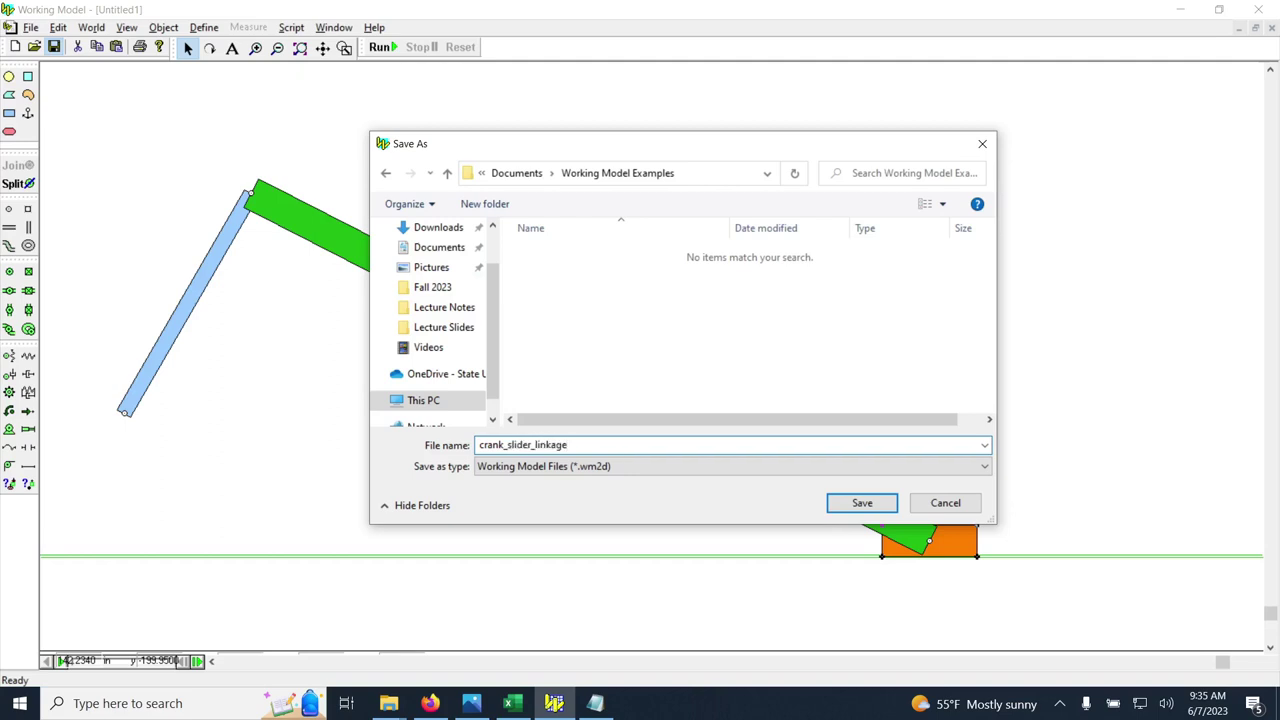
pyautogui.press('Return')
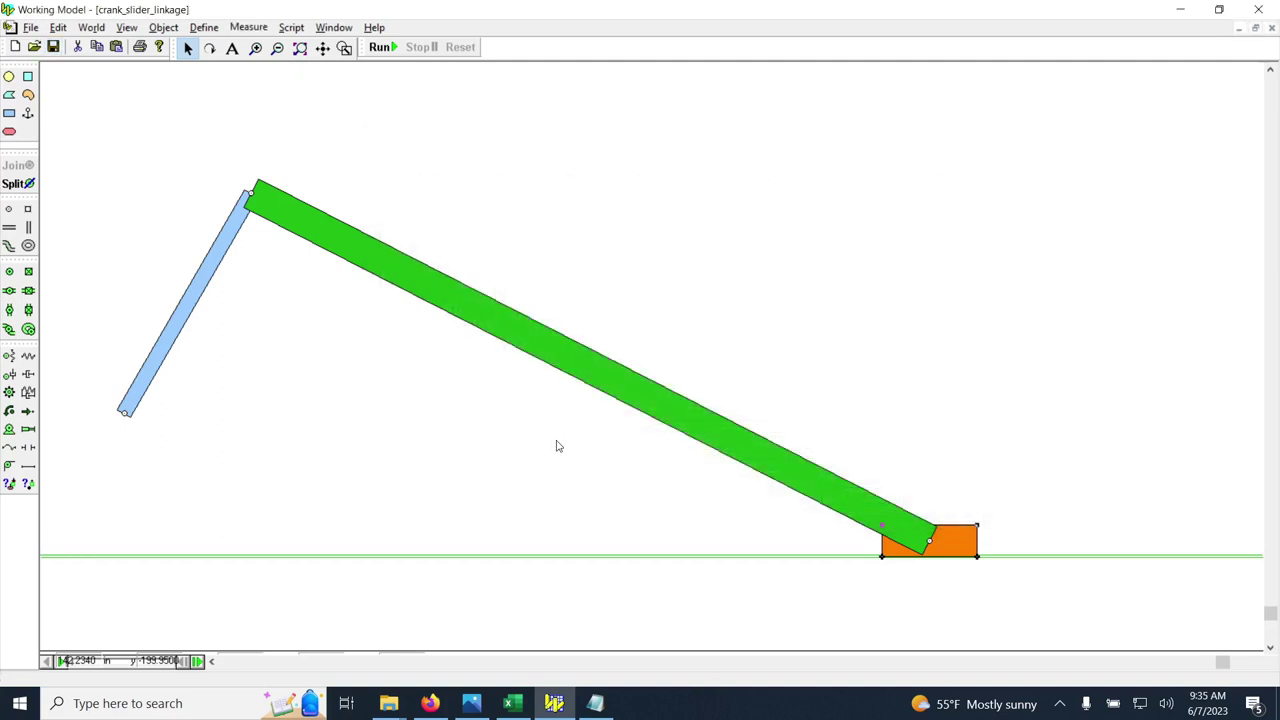
# - Delete the ground pin at the crank's lower end and place a motor there
pyautogui.click(766, 263)
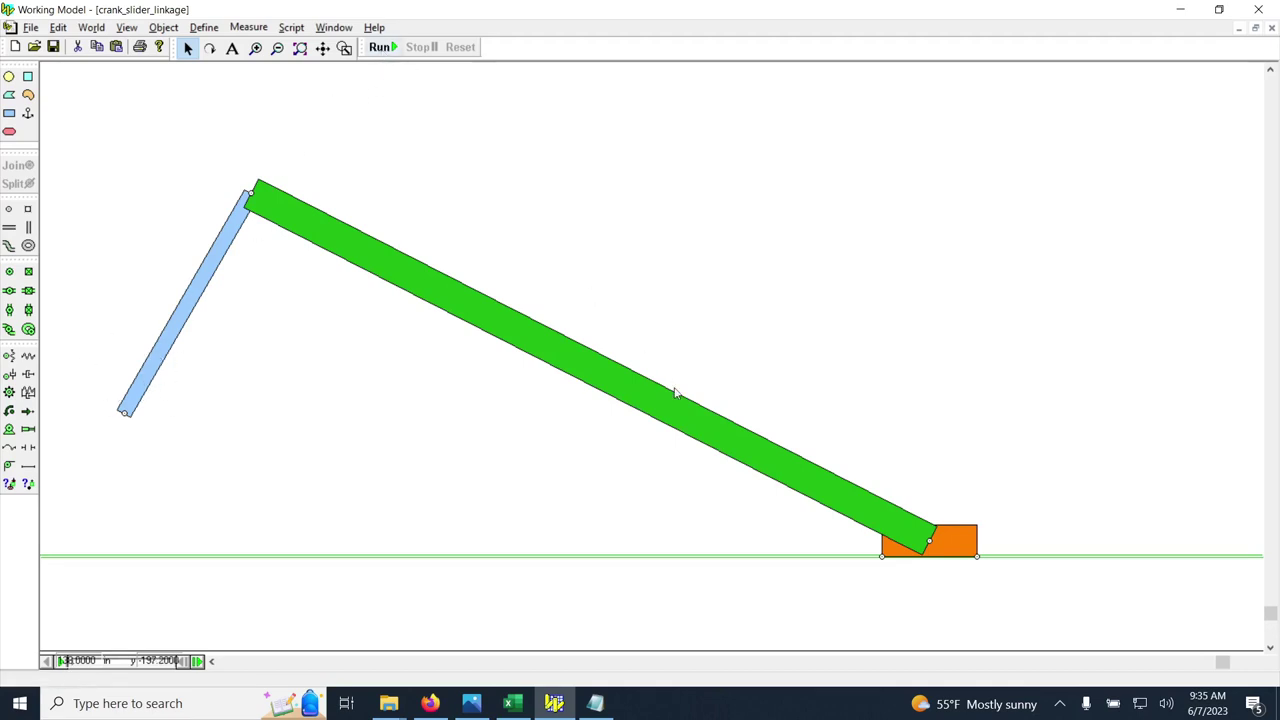
pyautogui.click(125, 419)
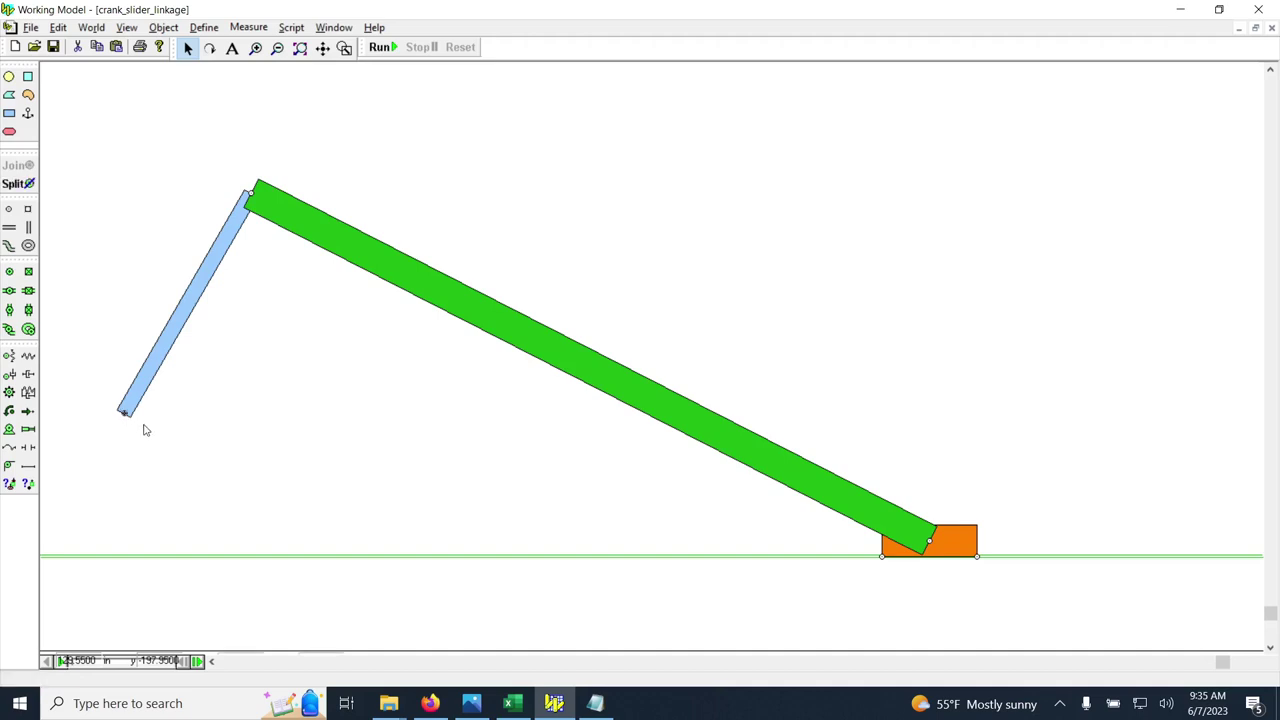
pyautogui.press('Delete')
pyautogui.click(9, 430)
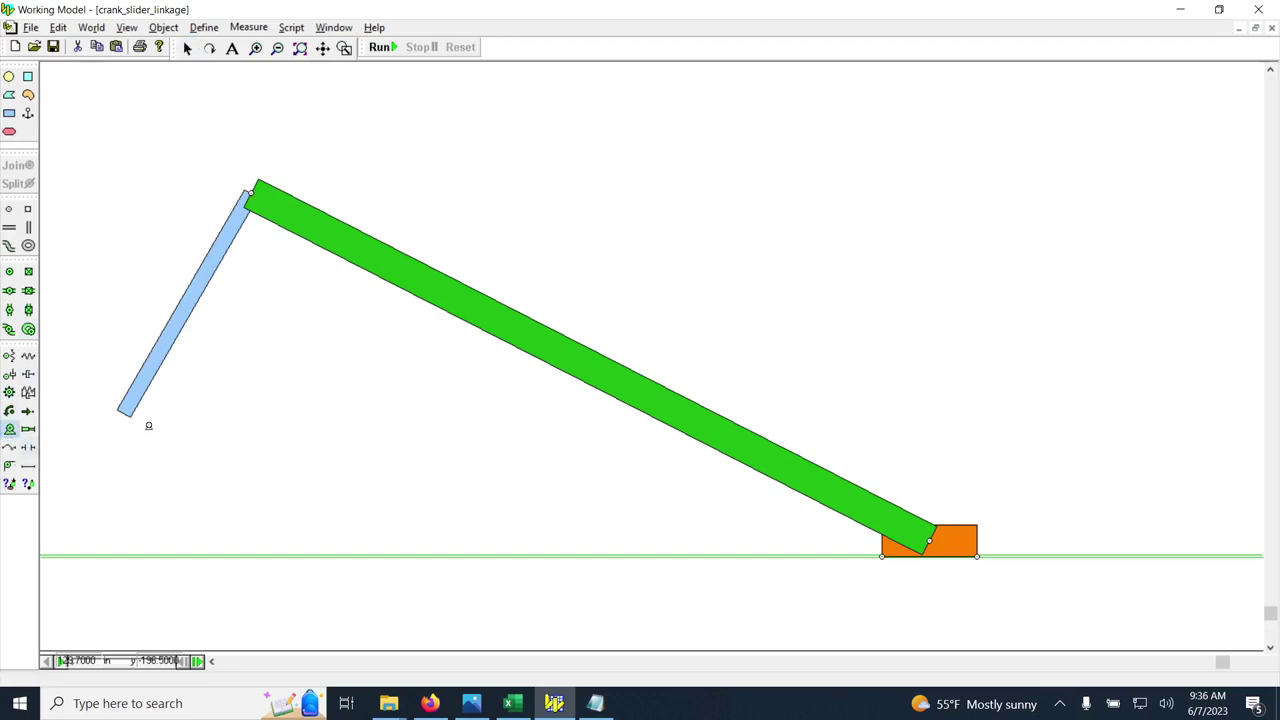
pyautogui.click(124, 414)
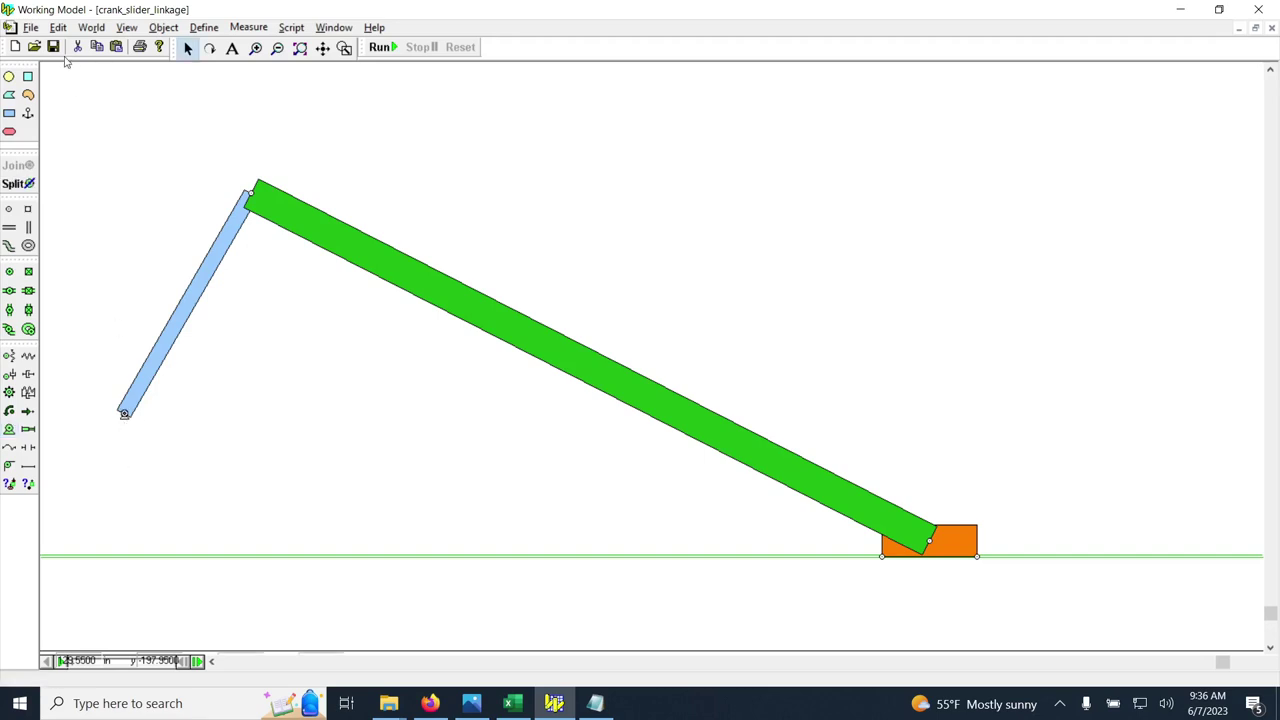
# - Keep the crank motor as a Velocity type and set its value to 1
pyautogui.rightClick(124, 415)
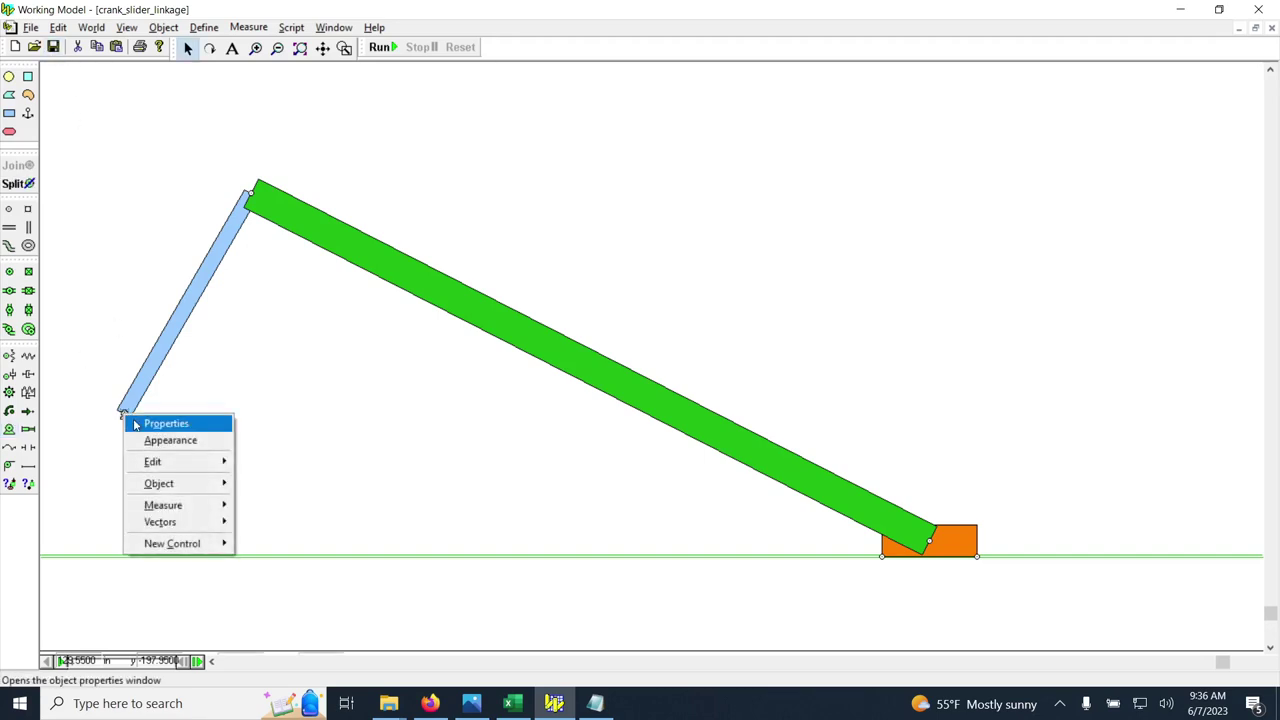
pyautogui.click(160, 424)
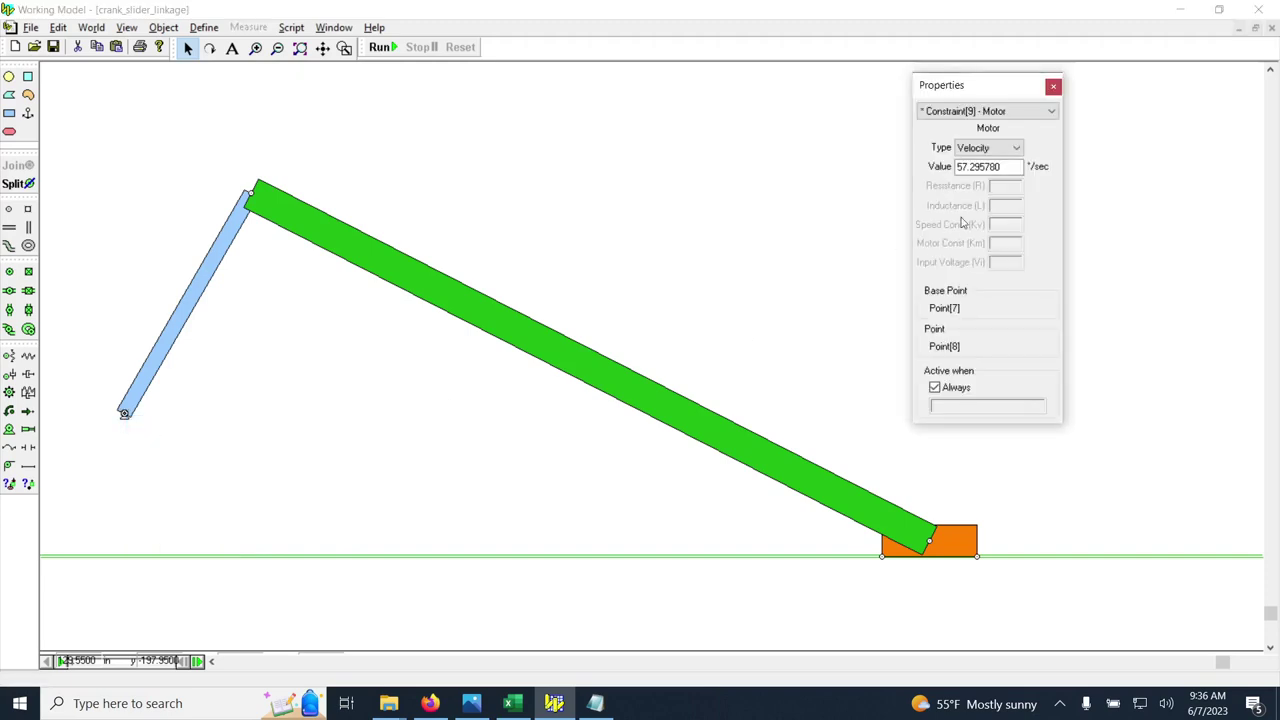
pyautogui.click(1000, 148)
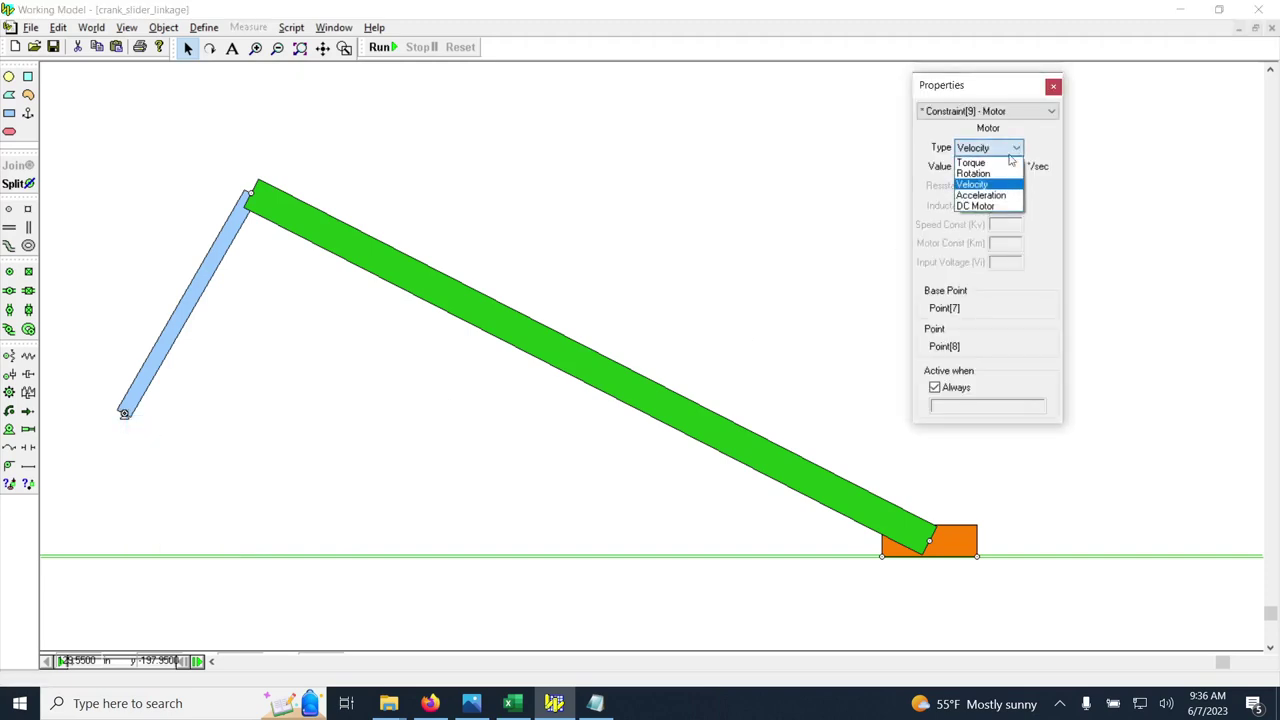
pyautogui.click(996, 186)
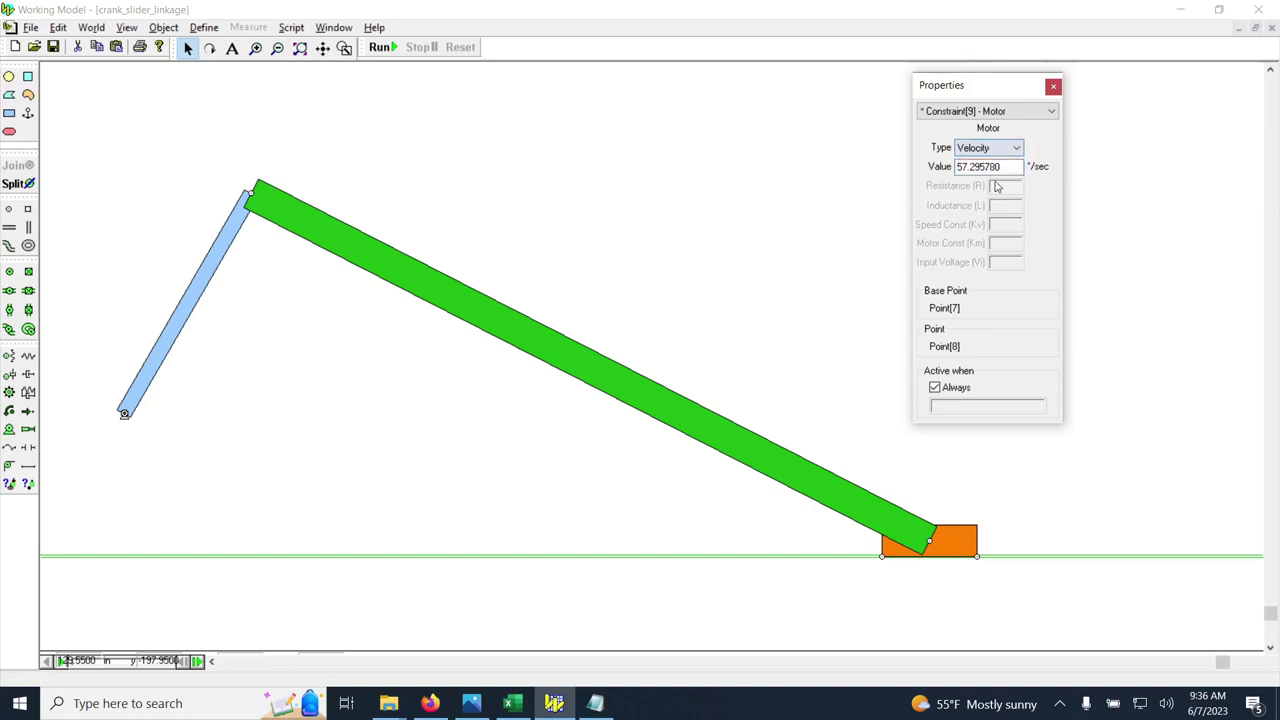
pyautogui.moveTo(977, 83); pyautogui.dragTo(1041, 99)
pyautogui.moveTo(1064, 181); pyautogui.dragTo(987, 188)
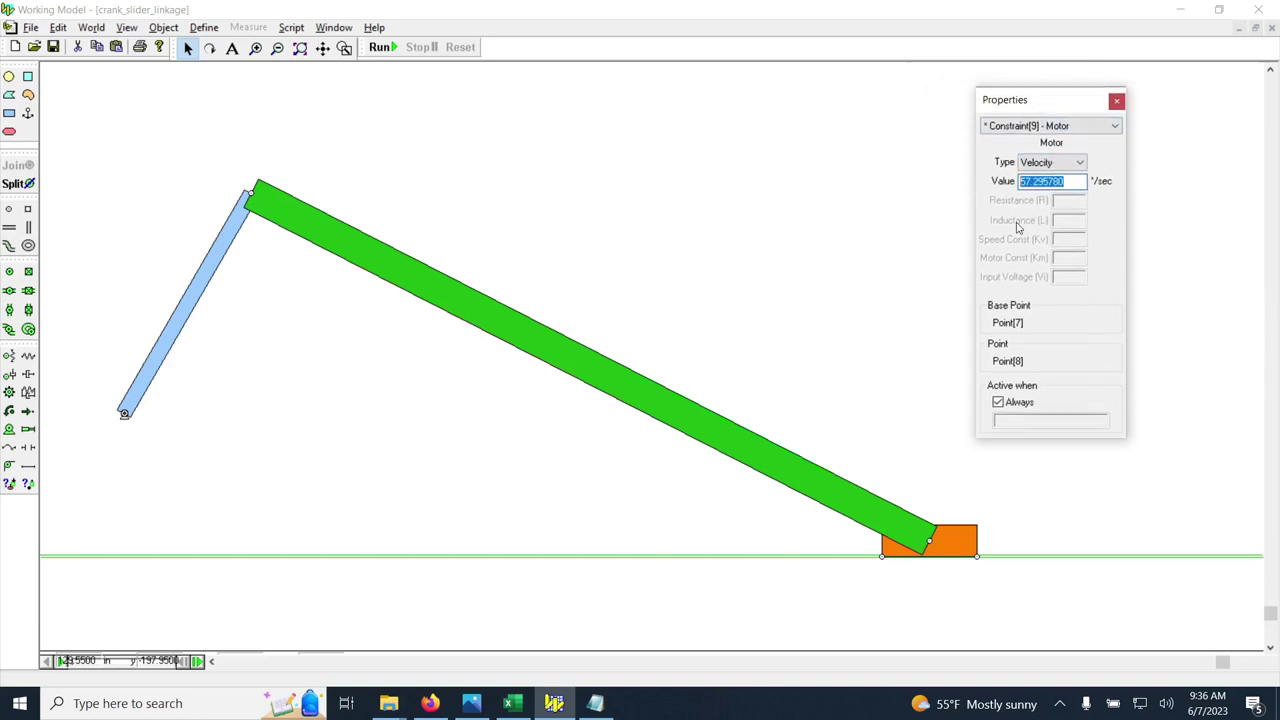
pyautogui.write('15')
pyautogui.click(1116, 102)
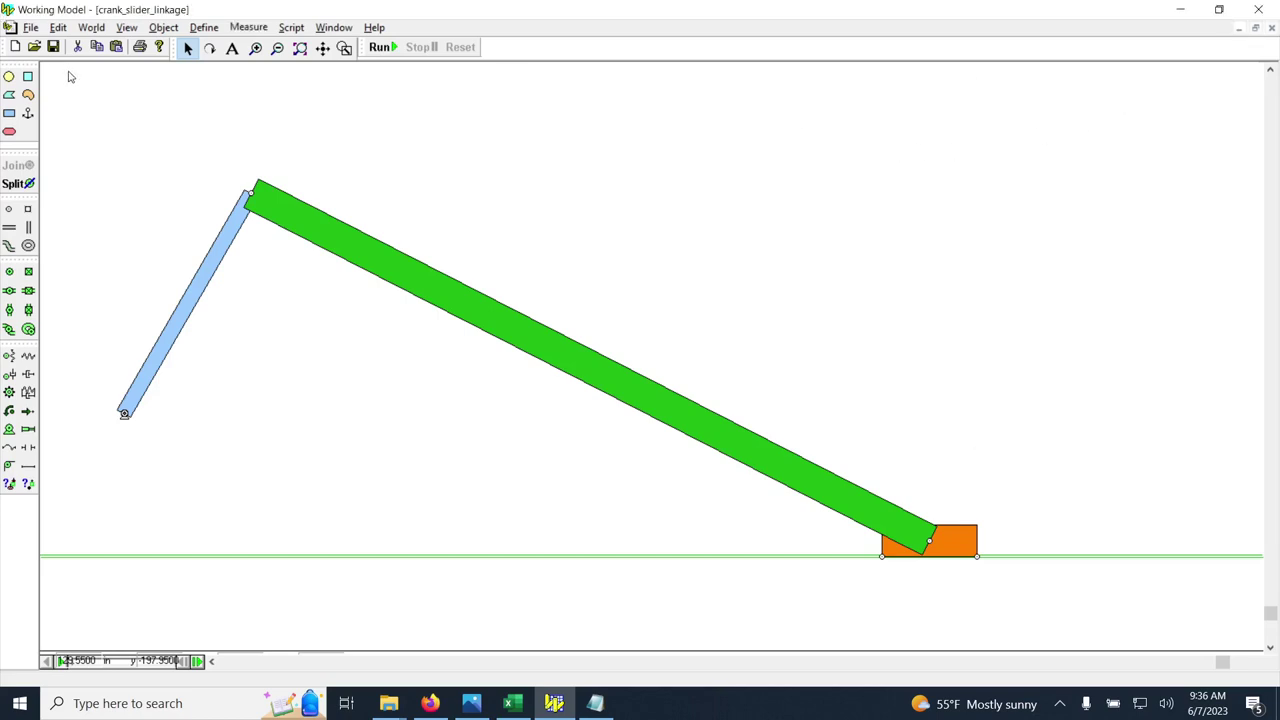
# - Pan, zoom to extents and window-zoom so the full linkage is centred above the ground
pyautogui.scroll(-4, 369, 197)
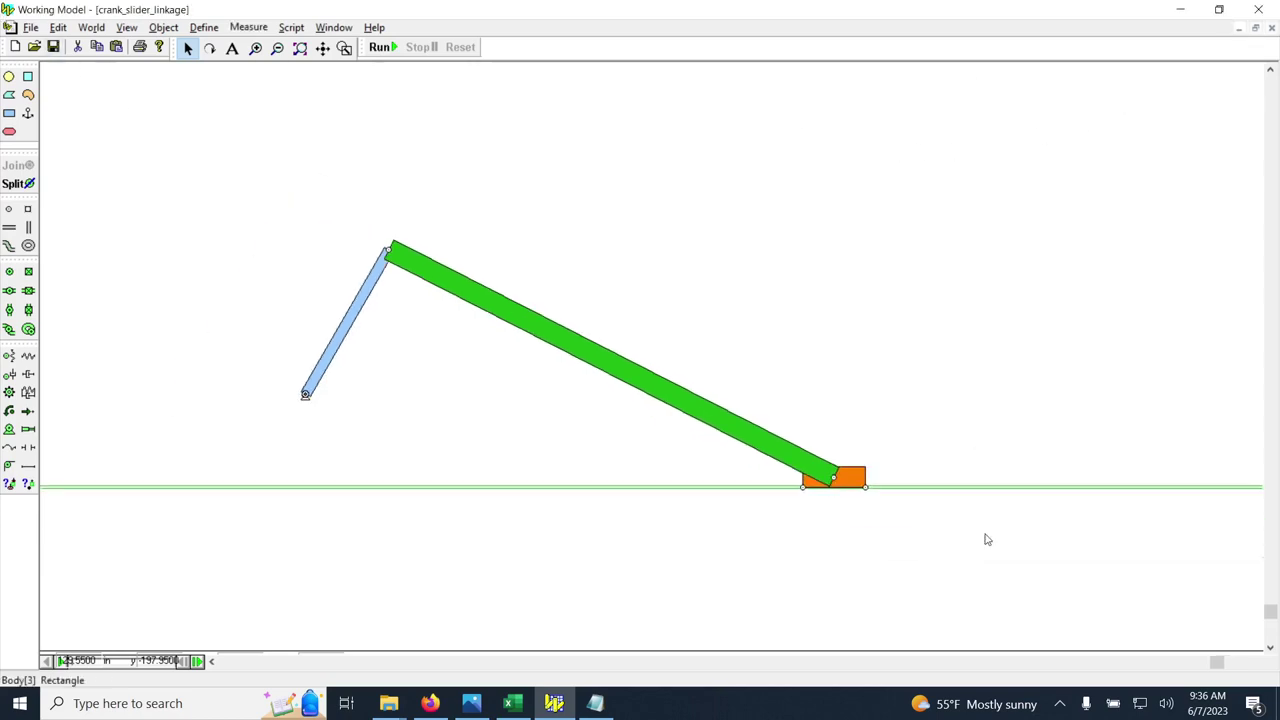
pyautogui.click(1218, 663)
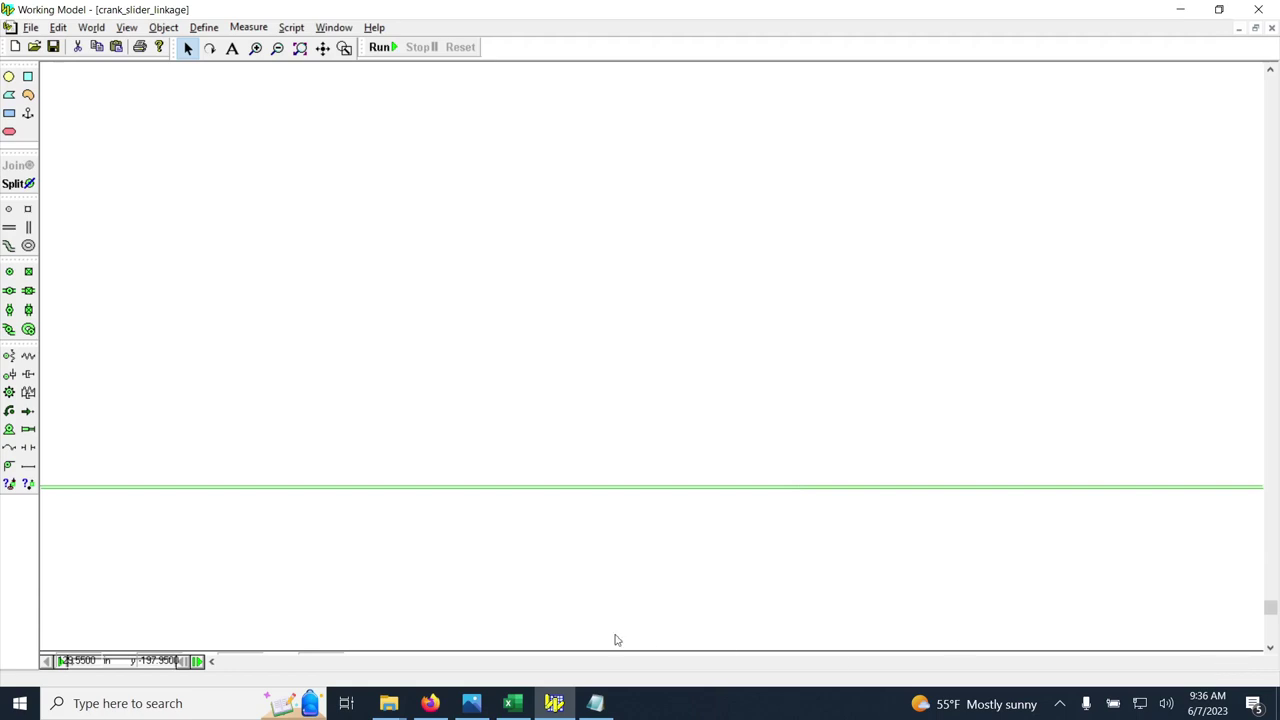
pyautogui.click(344, 48)
pyautogui.click(322, 49)
pyautogui.moveTo(400, 220); pyautogui.dragTo(436, 575)
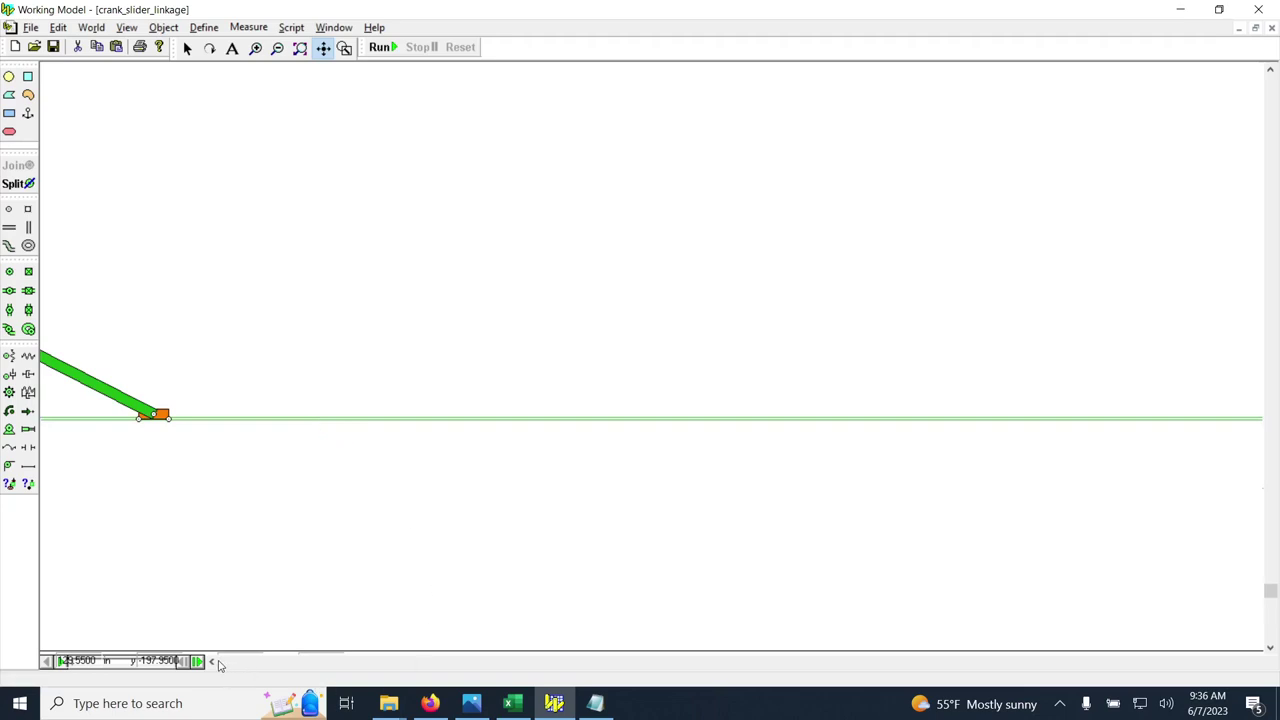
pyautogui.click(213, 662)
pyautogui.click(213, 662)
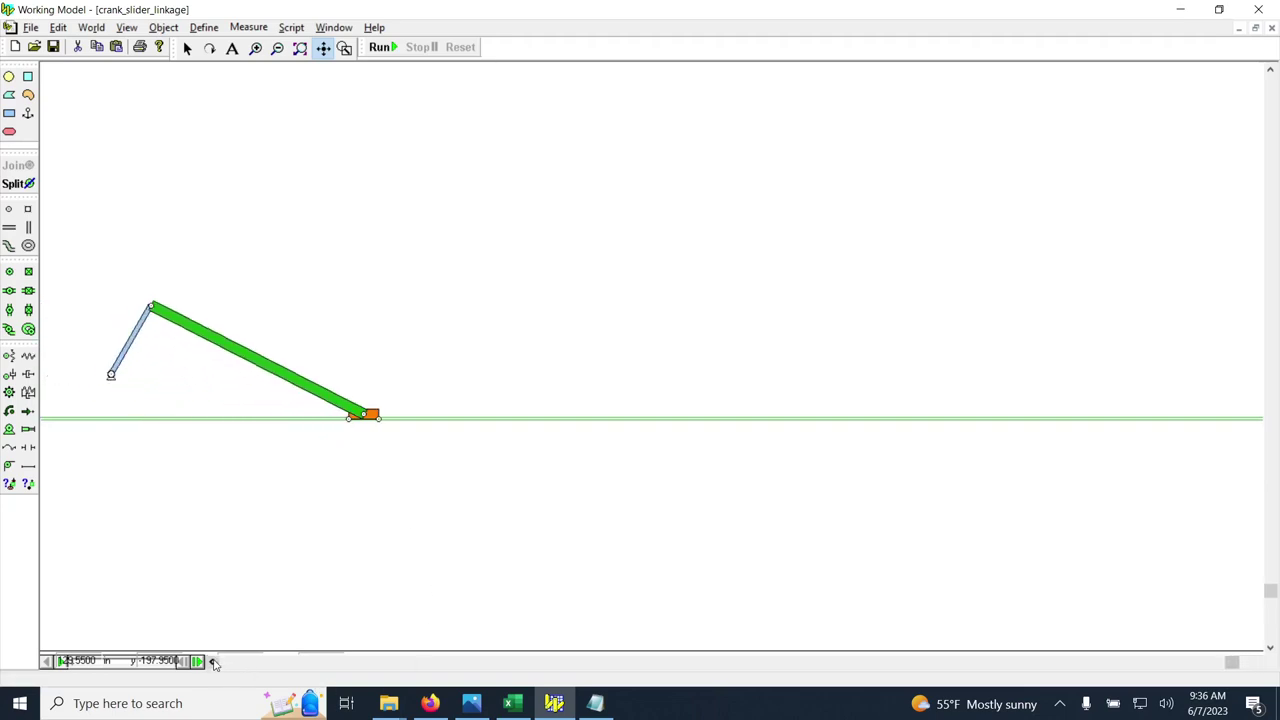
pyautogui.click(300, 49)
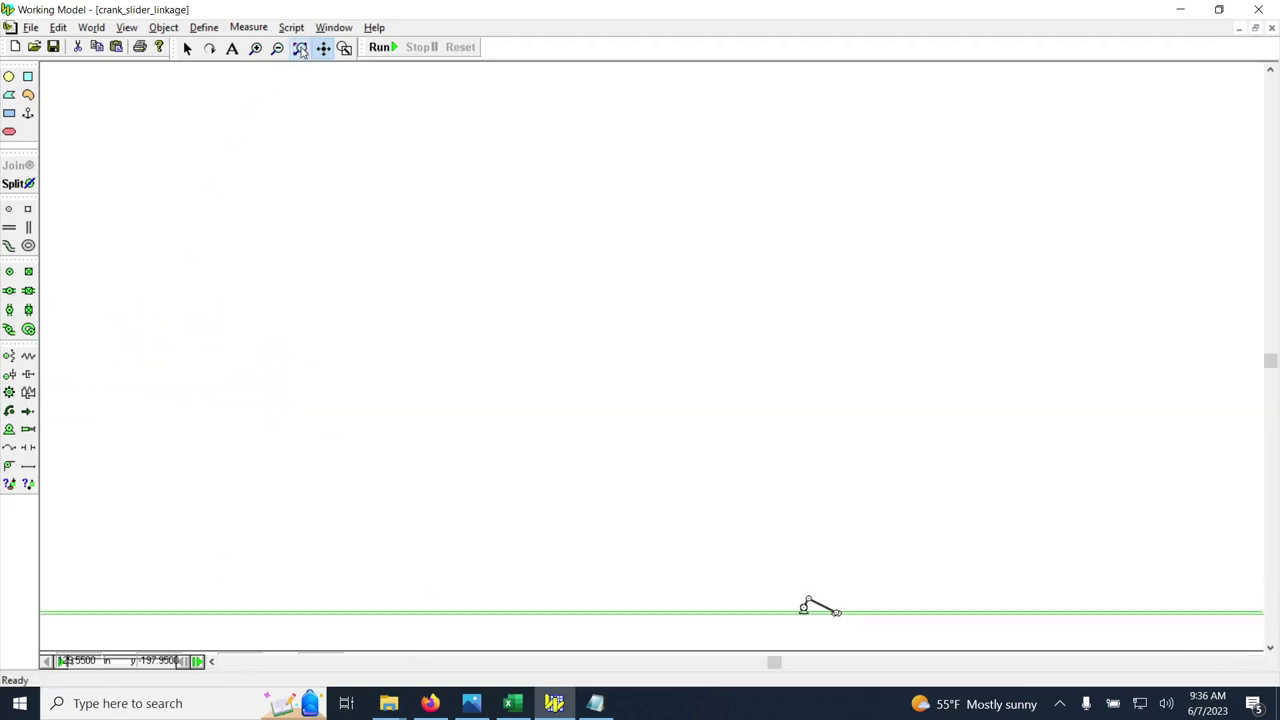
pyautogui.click(345, 49)
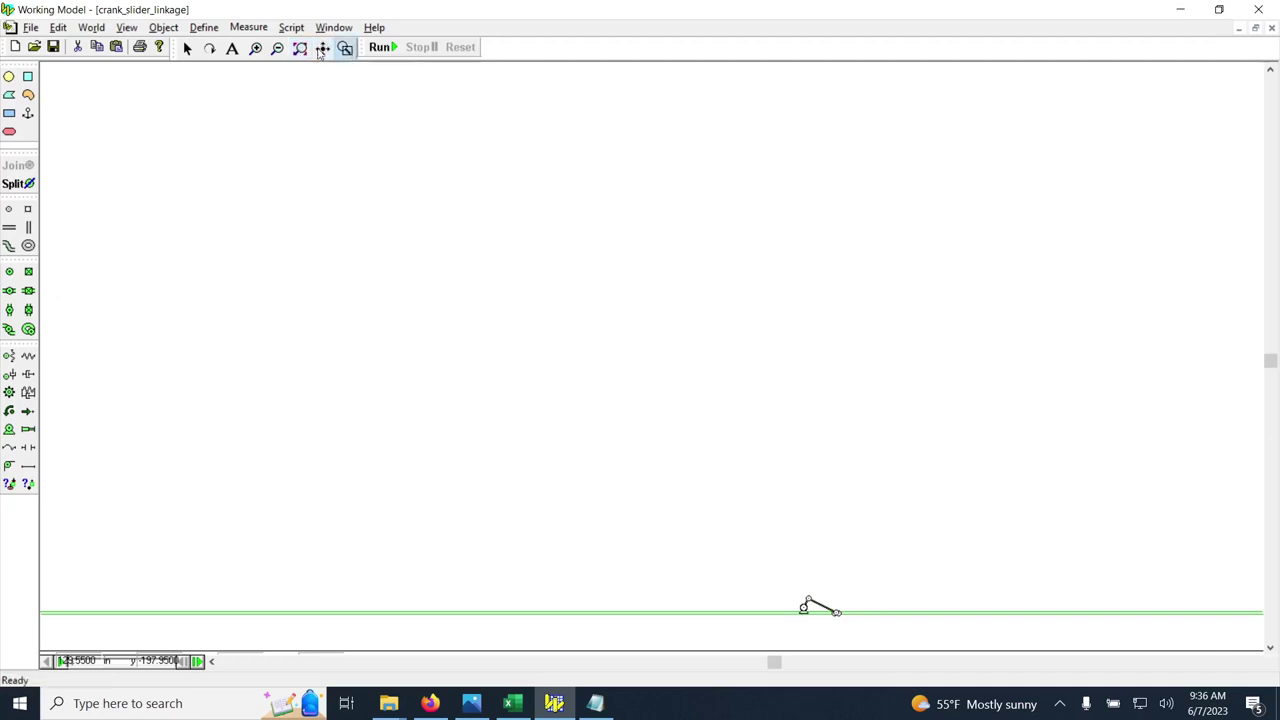
pyautogui.moveTo(791, 590); pyautogui.dragTo(846, 624)
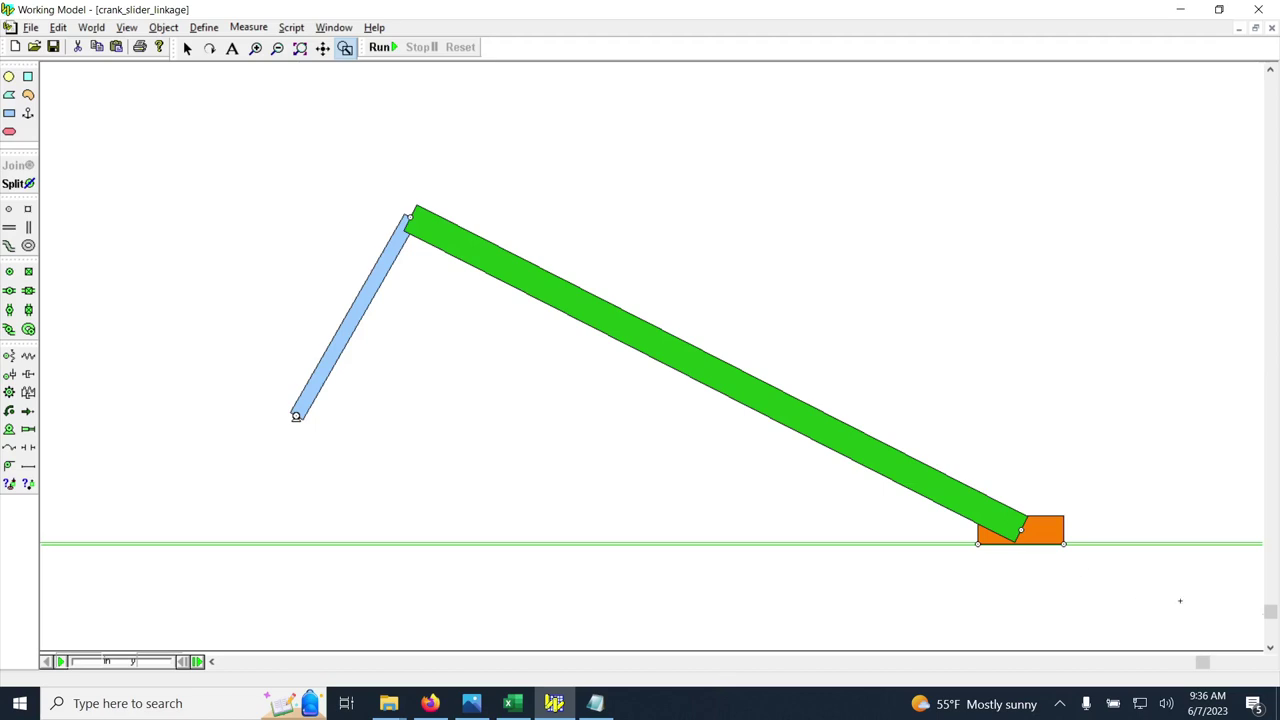
pyautogui.moveTo(1203, 662); pyautogui.dragTo(1207, 667)
pyautogui.scroll(-3, 641, 301)
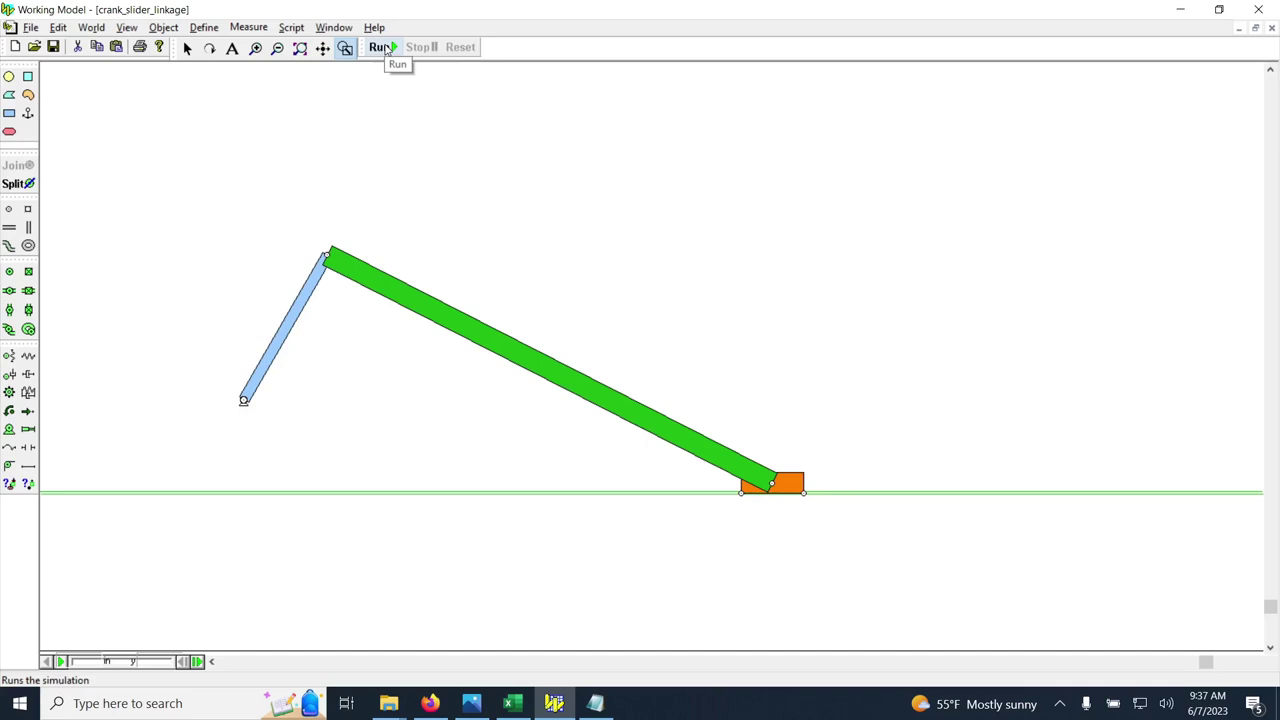
pyautogui.click(127, 28)
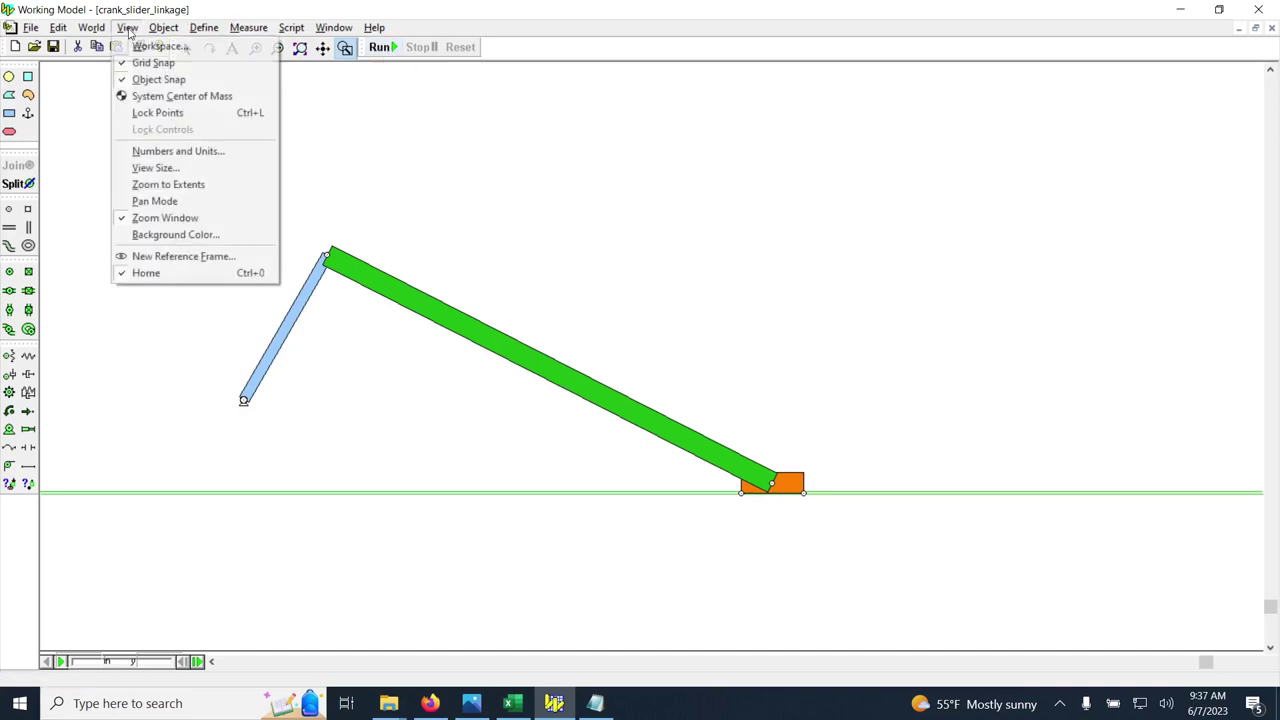
pyautogui.moveTo(92, 28)
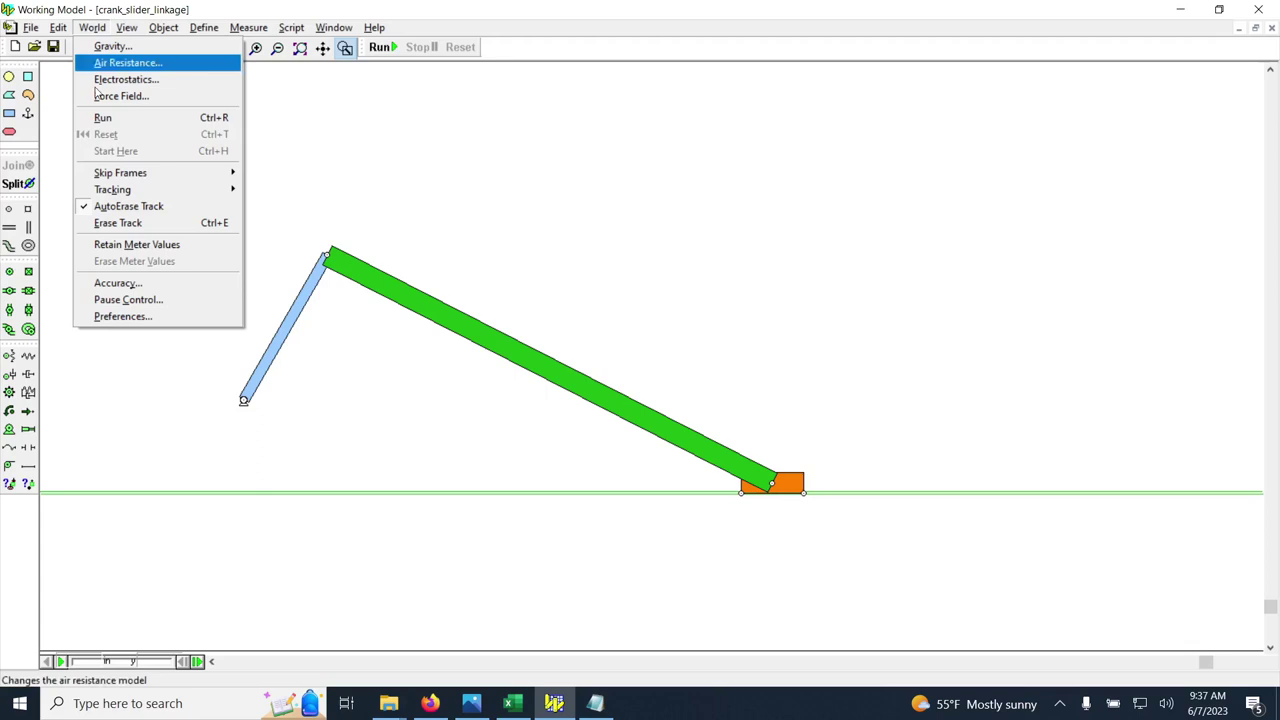
pyautogui.click(115, 300)
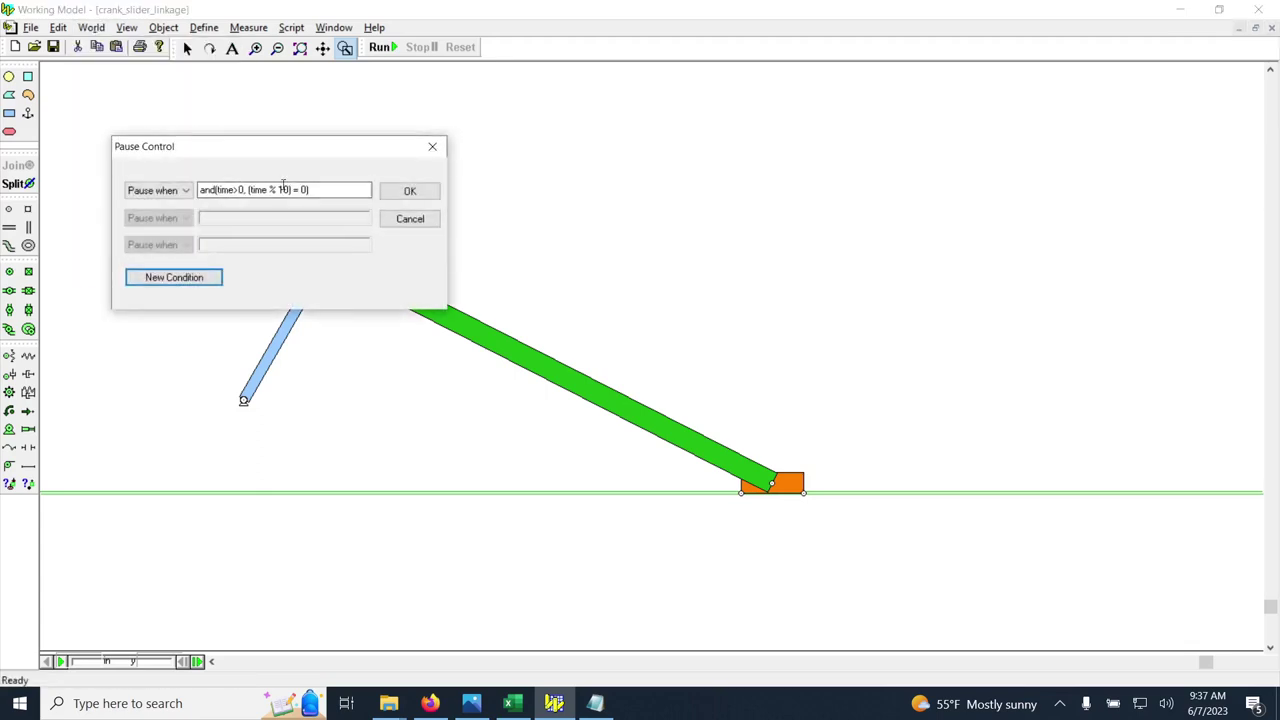
pyautogui.click(410, 218)
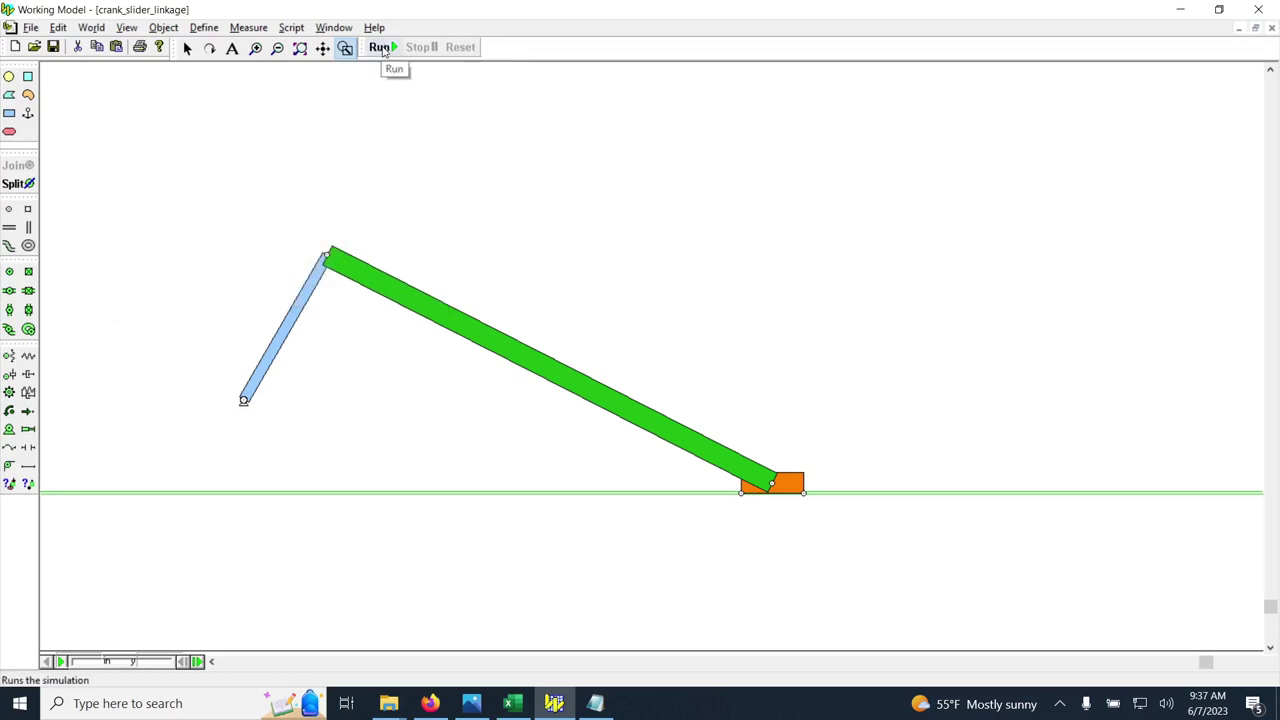
pyautogui.click(383, 50)
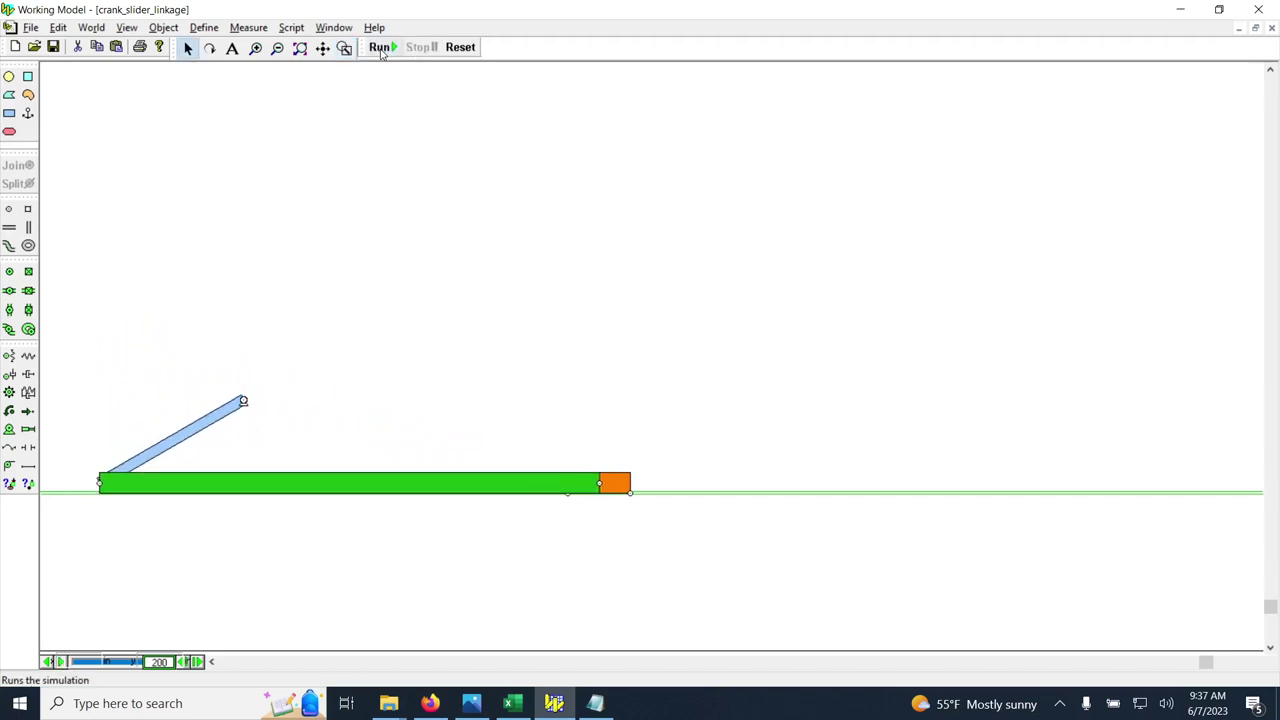
pyautogui.click(380, 48)
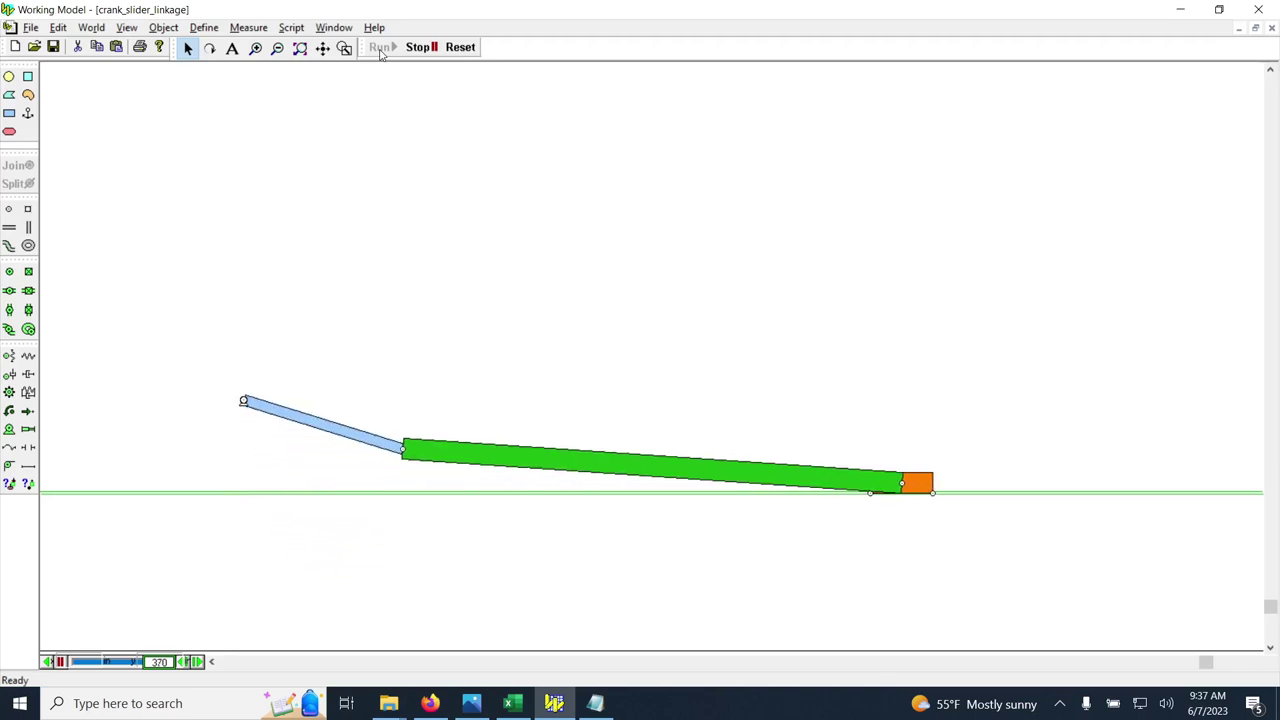
pyautogui.click(380, 47)
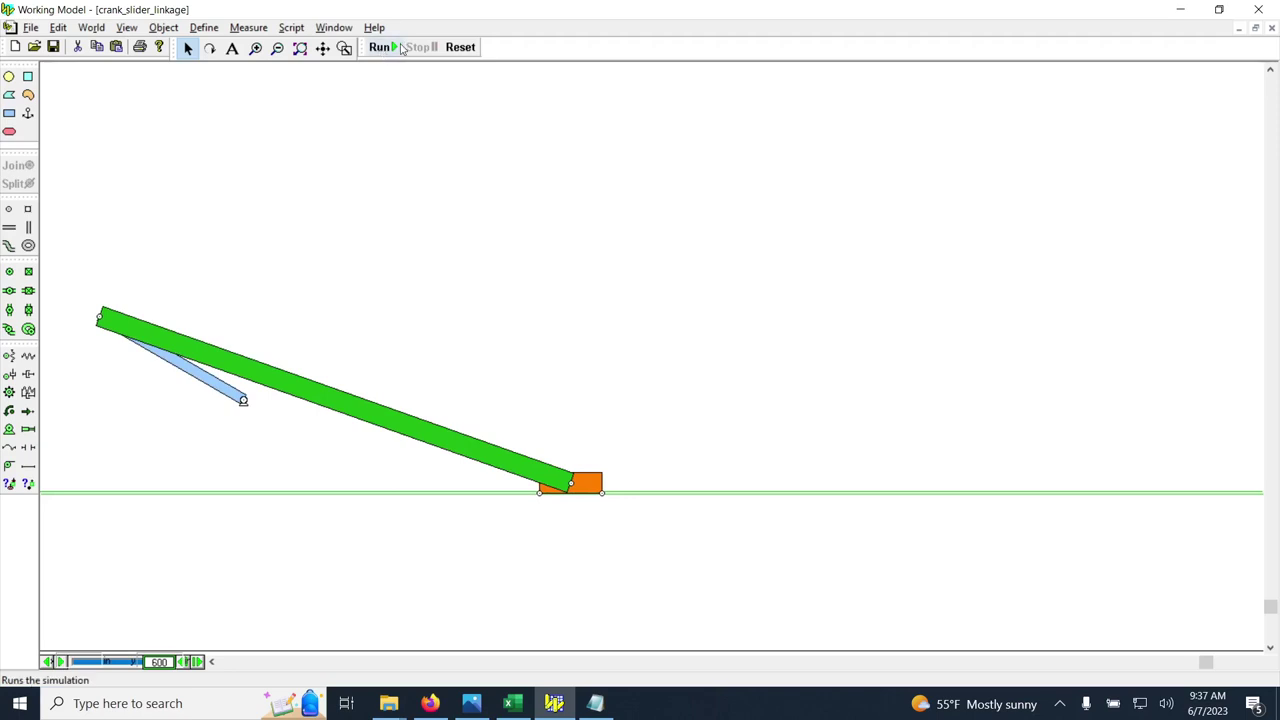
pyautogui.click(460, 47)
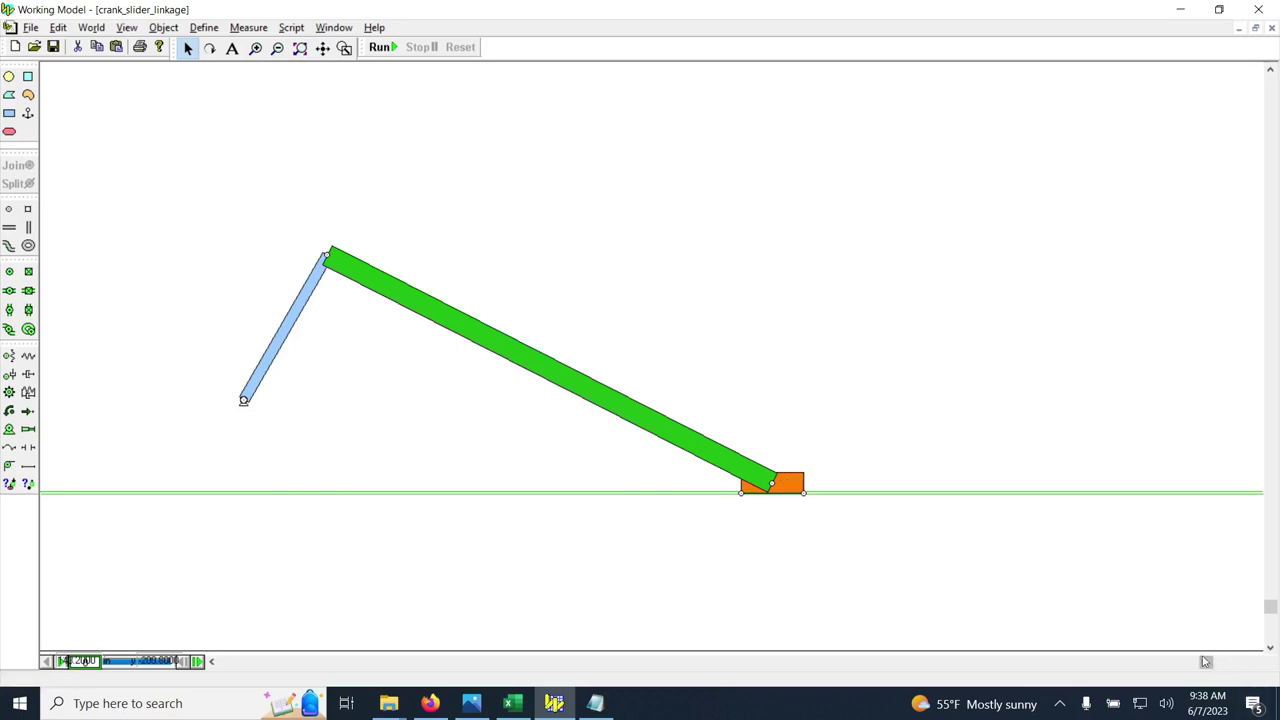
# - Add a Position meter for the crank and move it to the top of the workspace
pyautogui.click(281, 336)
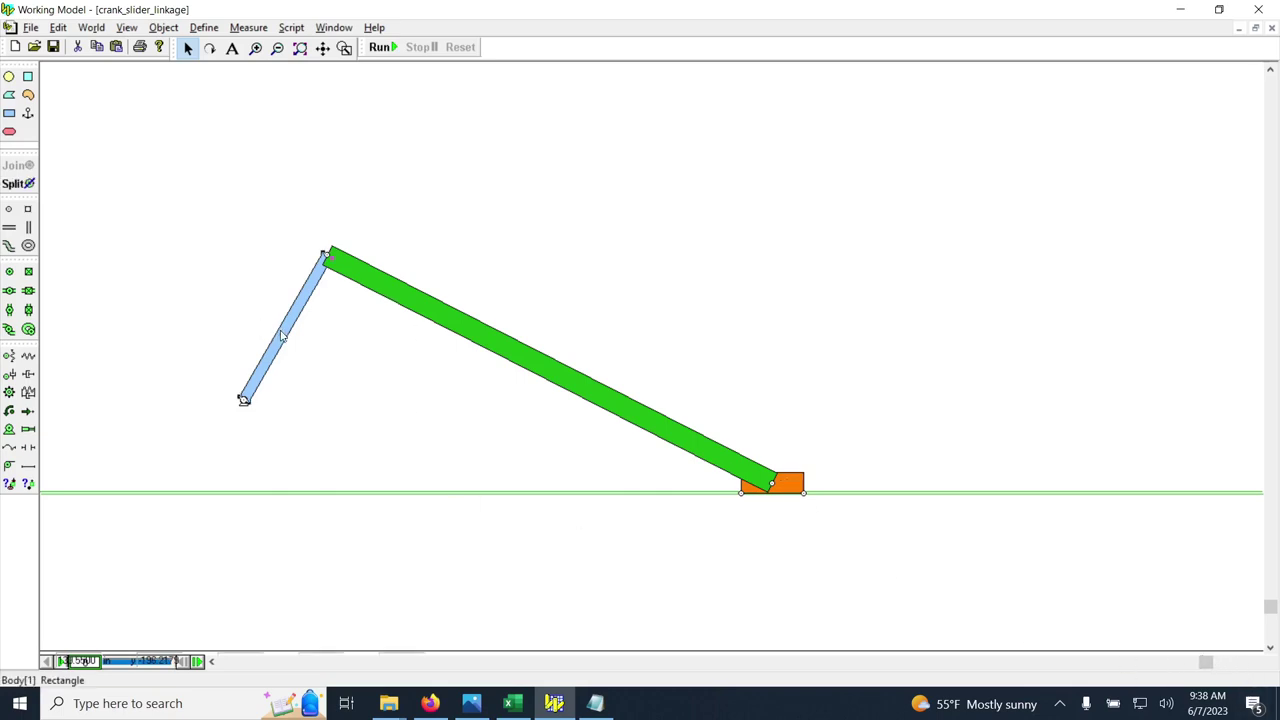
pyautogui.click(249, 30)
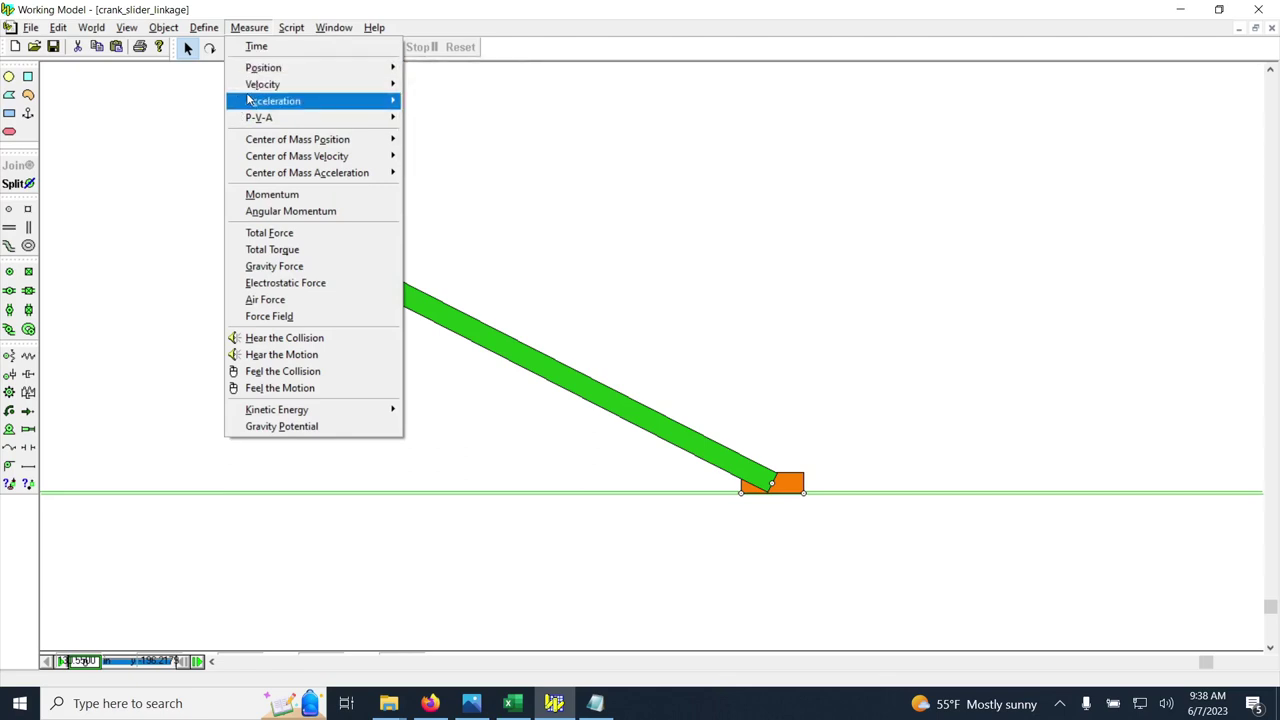
pyautogui.moveTo(249, 100)
pyautogui.moveTo(246, 72)
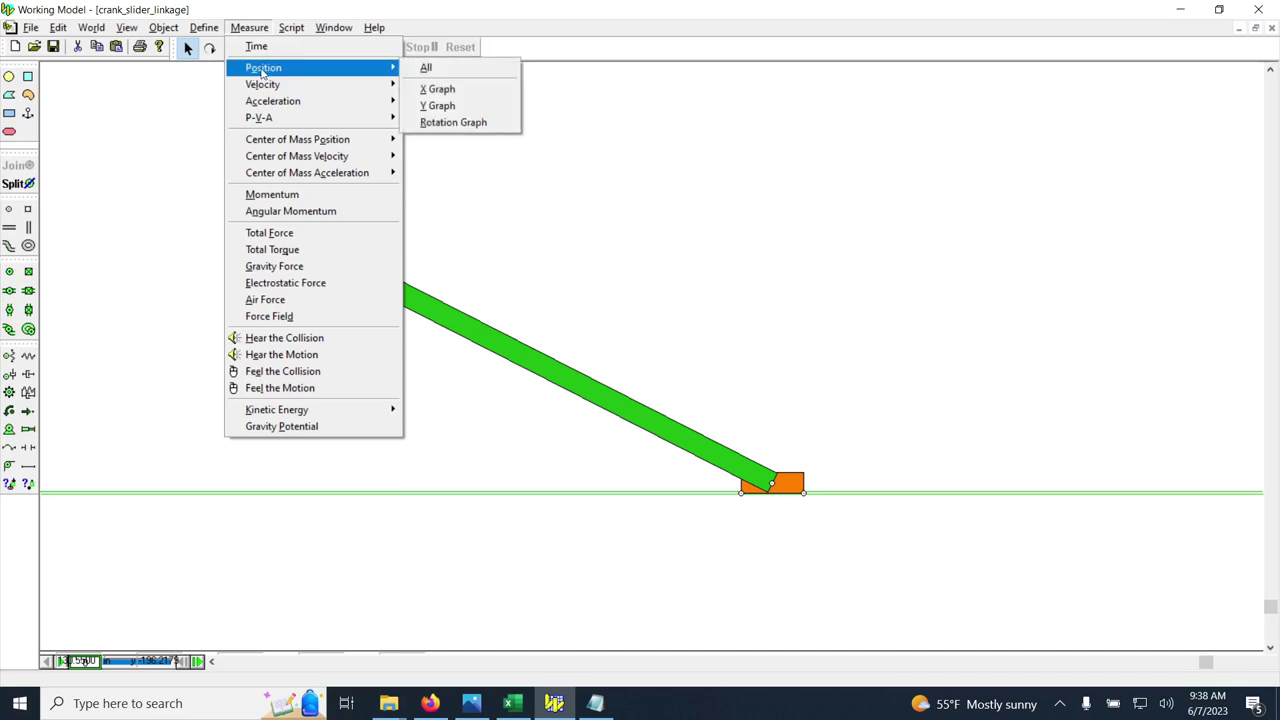
pyautogui.click(428, 70)
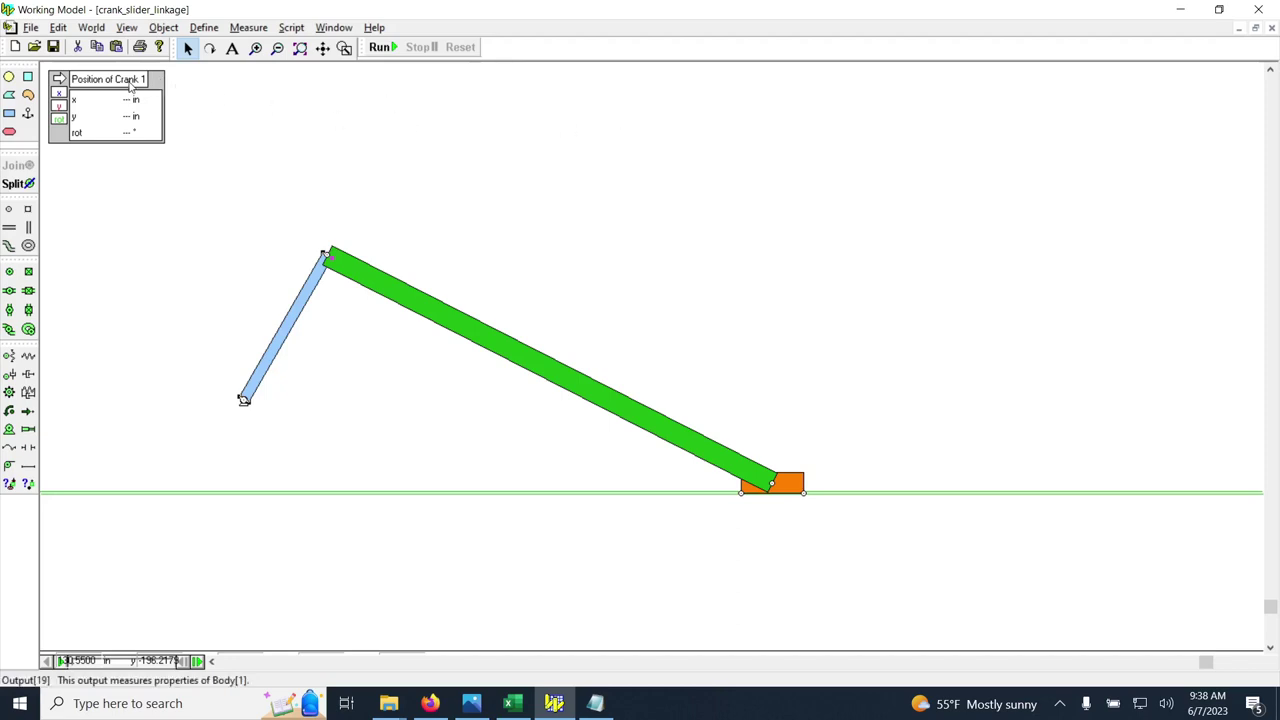
pyautogui.moveTo(115, 87); pyautogui.dragTo(768, 83)
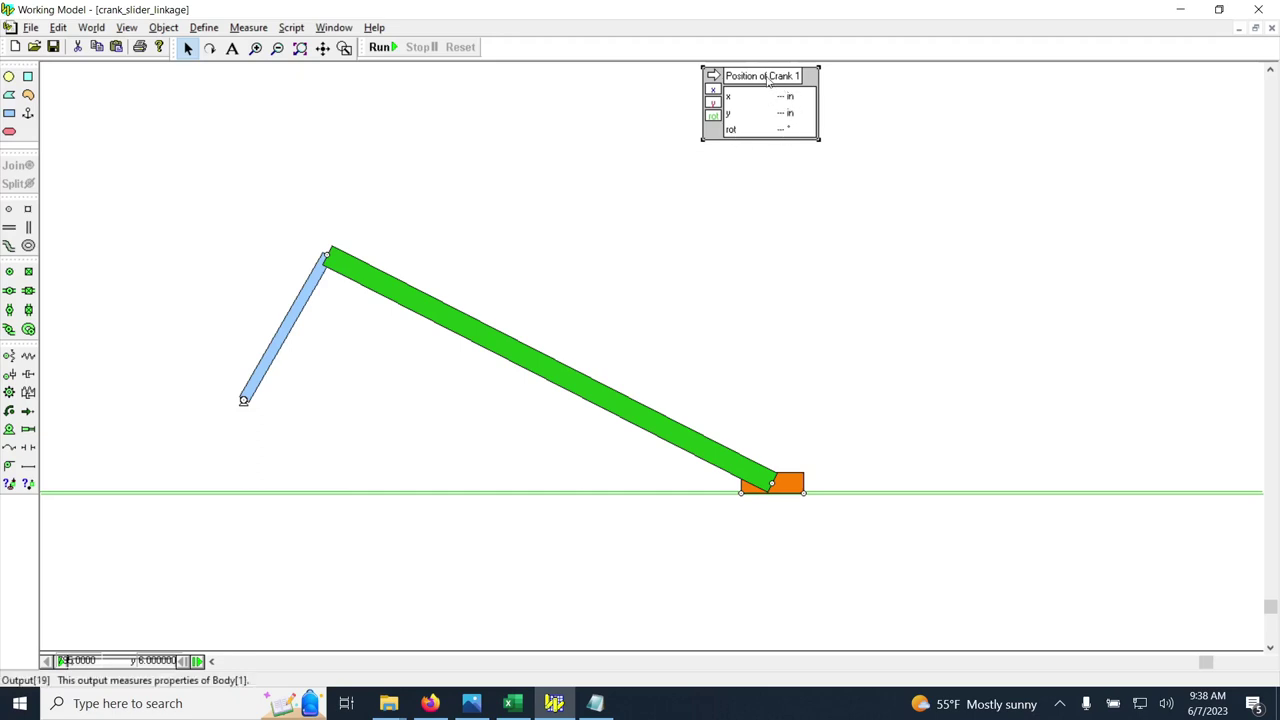
# - Add a Velocity meter for the crank below the position meter
pyautogui.click(305, 303)
pyautogui.click(248, 27)
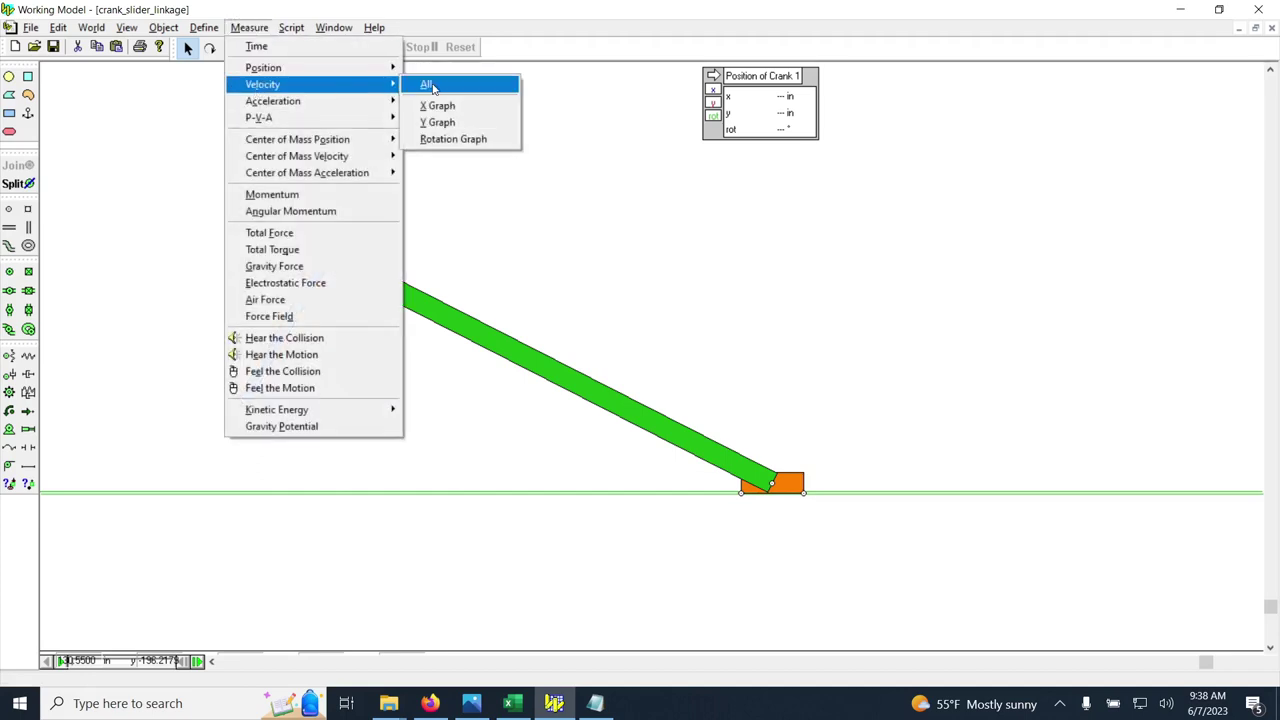
pyautogui.click(428, 86)
pyautogui.moveTo(107, 168); pyautogui.dragTo(760, 157)
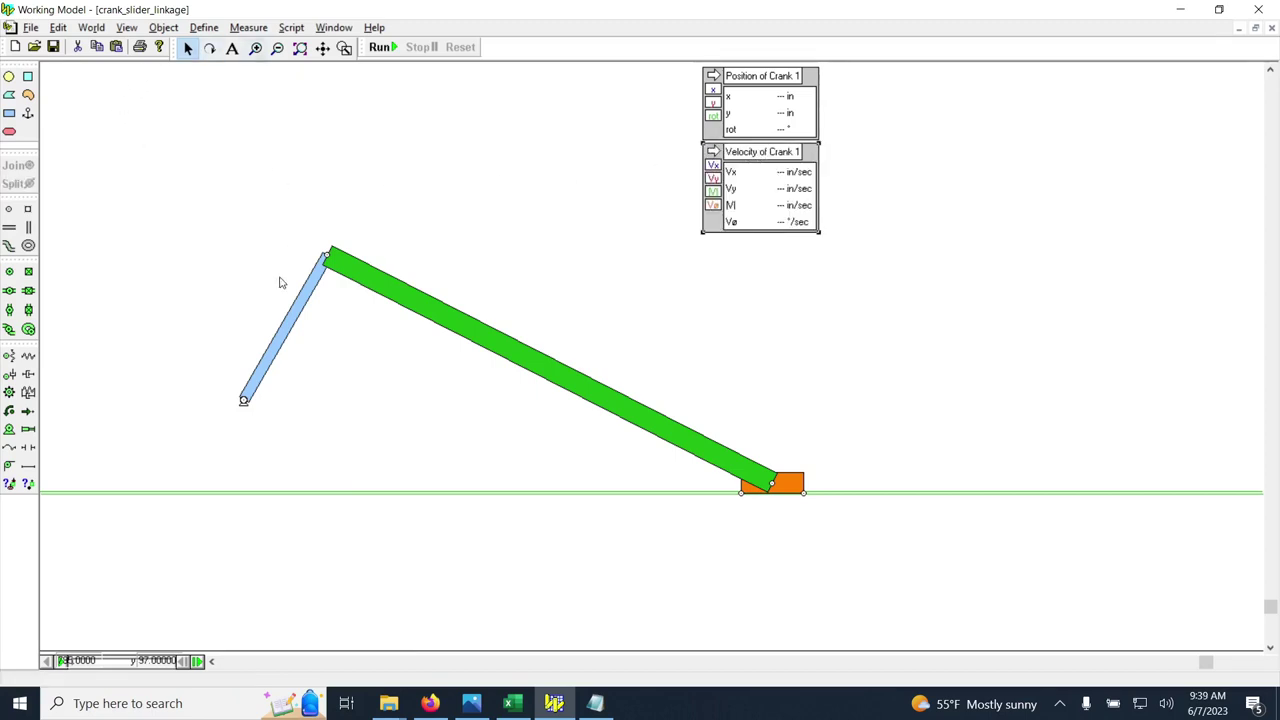
# - Add an Acceleration meter for the crank below the velocity meter
pyautogui.click(304, 301)
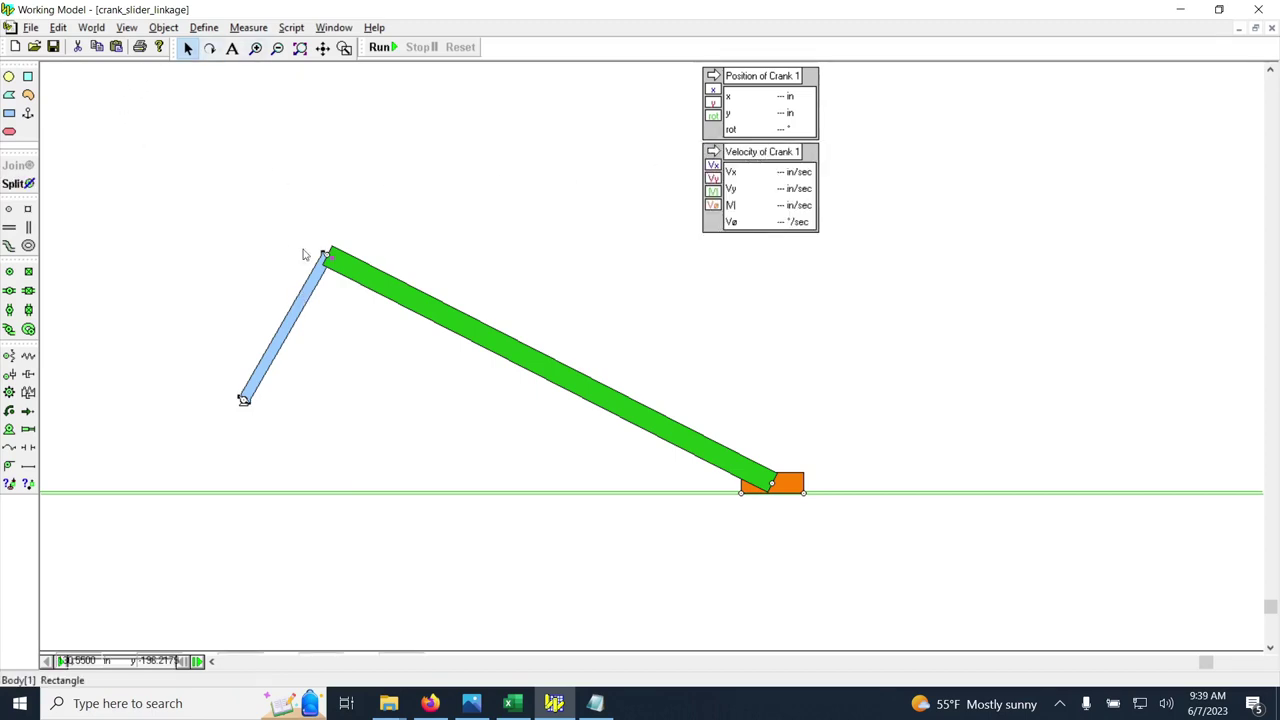
pyautogui.click(248, 27)
pyautogui.moveTo(254, 103)
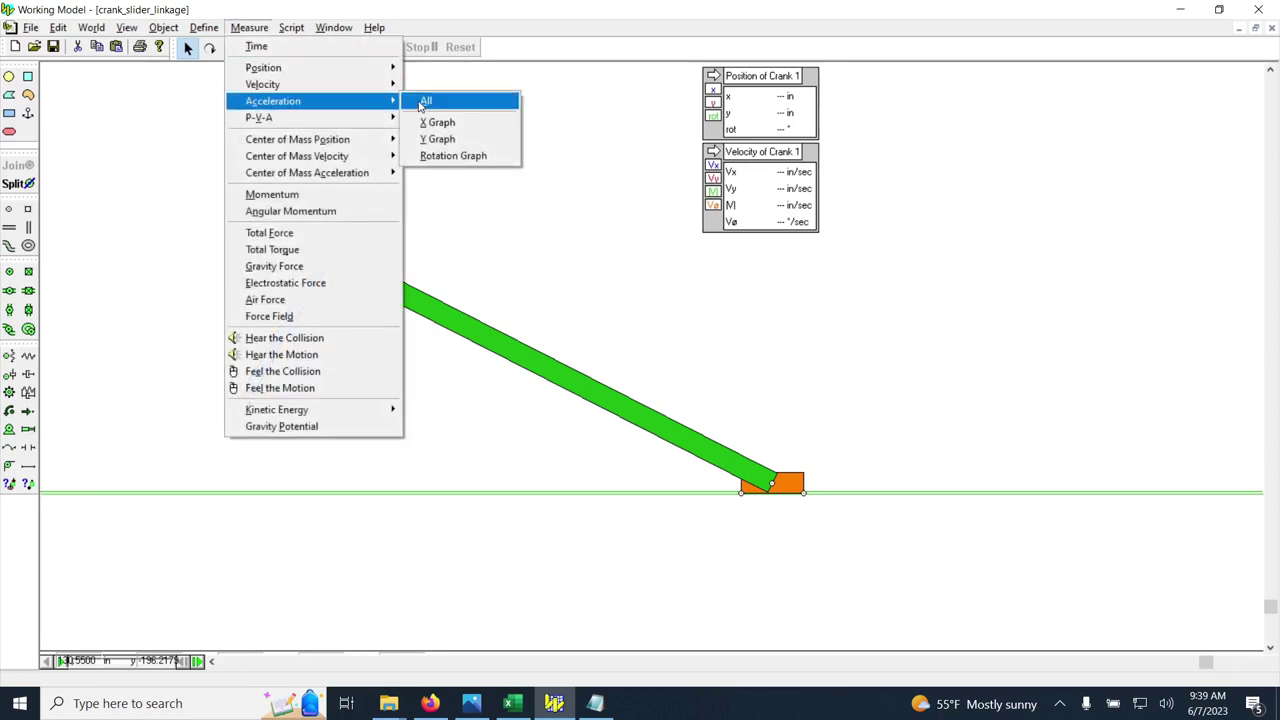
pyautogui.click(425, 101)
pyautogui.moveTo(120, 266); pyautogui.dragTo(753, 254)
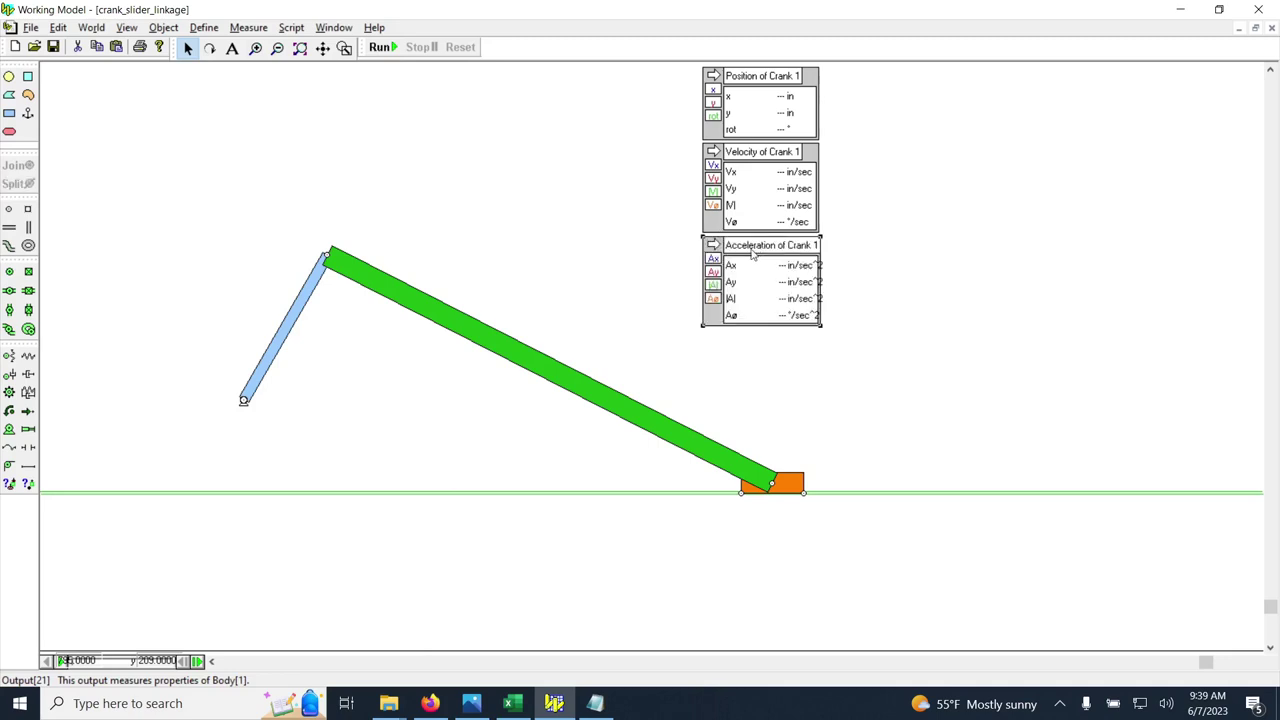
pyautogui.click(464, 332)
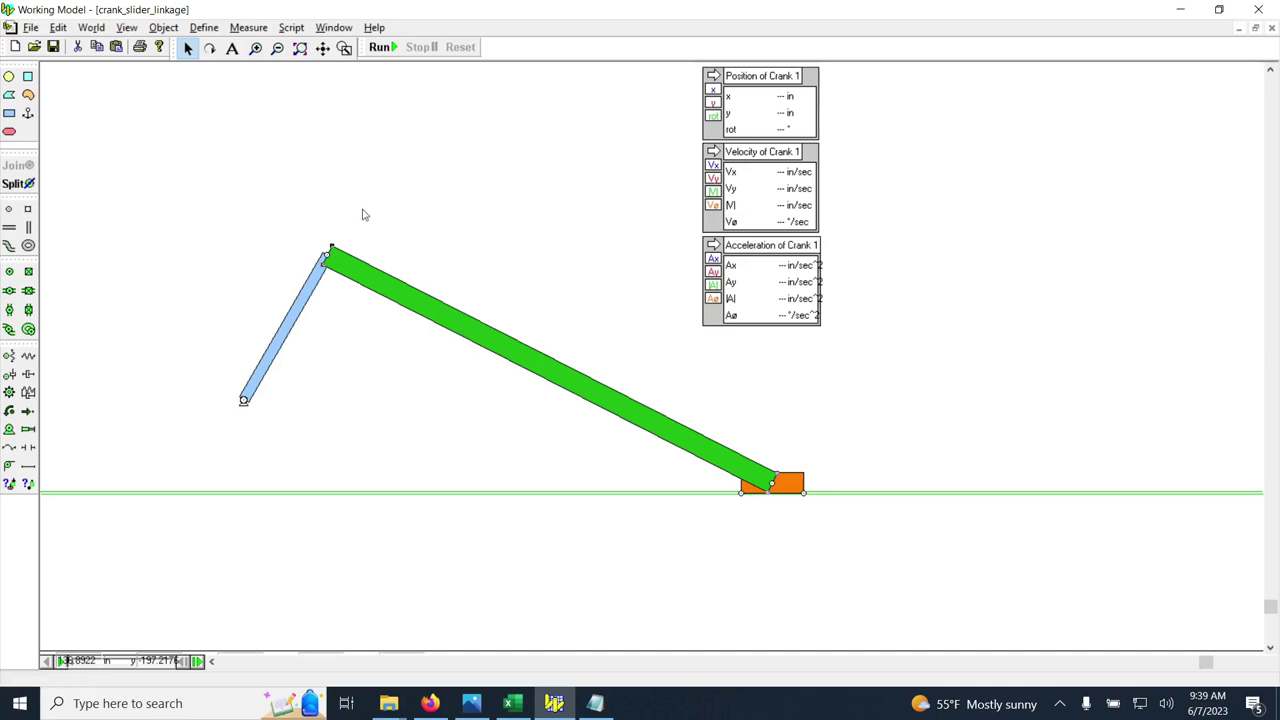
# - Add a Position meter for the coupler beside the crank's meters
pyautogui.click(249, 27)
pyautogui.moveTo(256, 72)
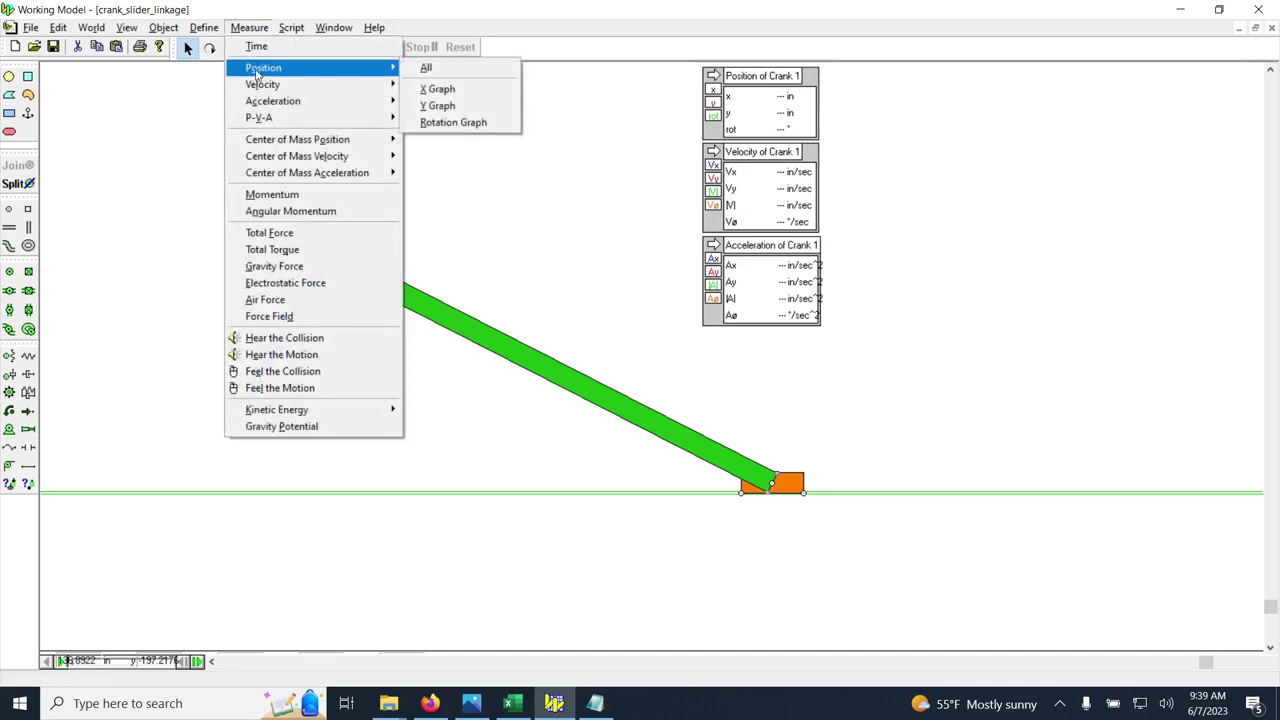
pyautogui.click(423, 68)
pyautogui.moveTo(105, 370); pyautogui.dragTo(877, 80)
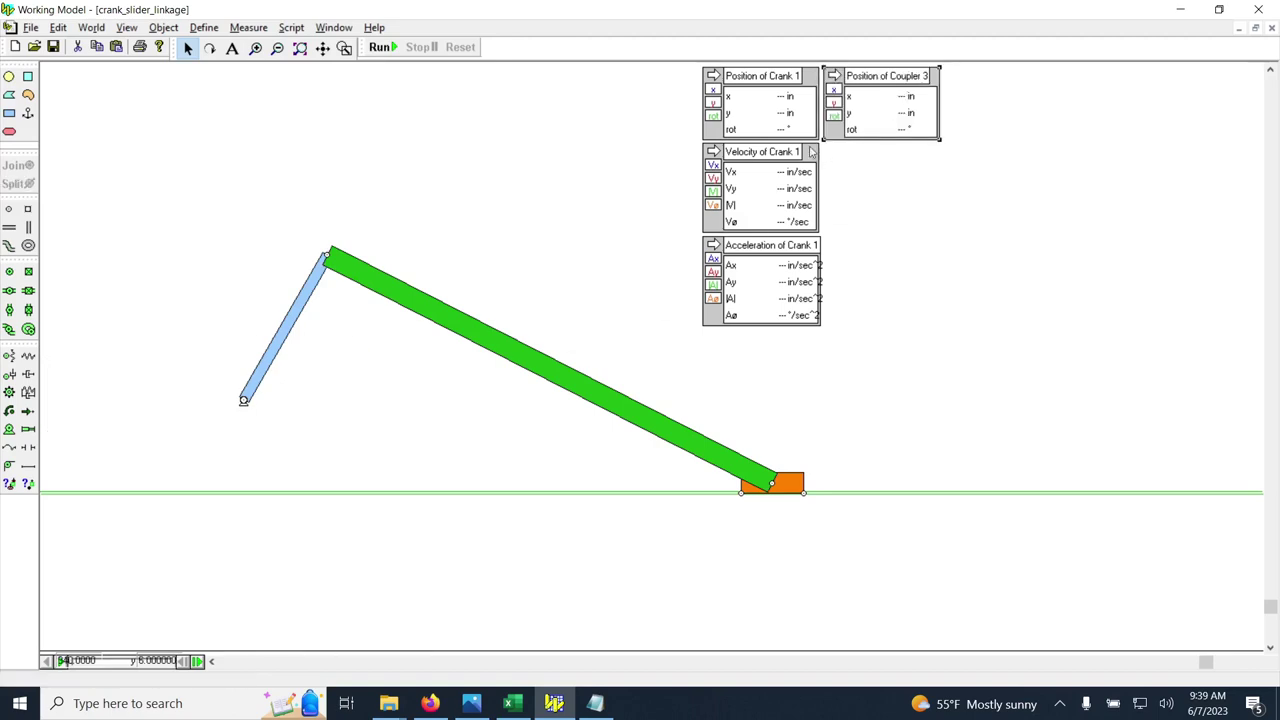
# - Box-select and delete all velocity, acceleration and position meters
pyautogui.click(482, 339)
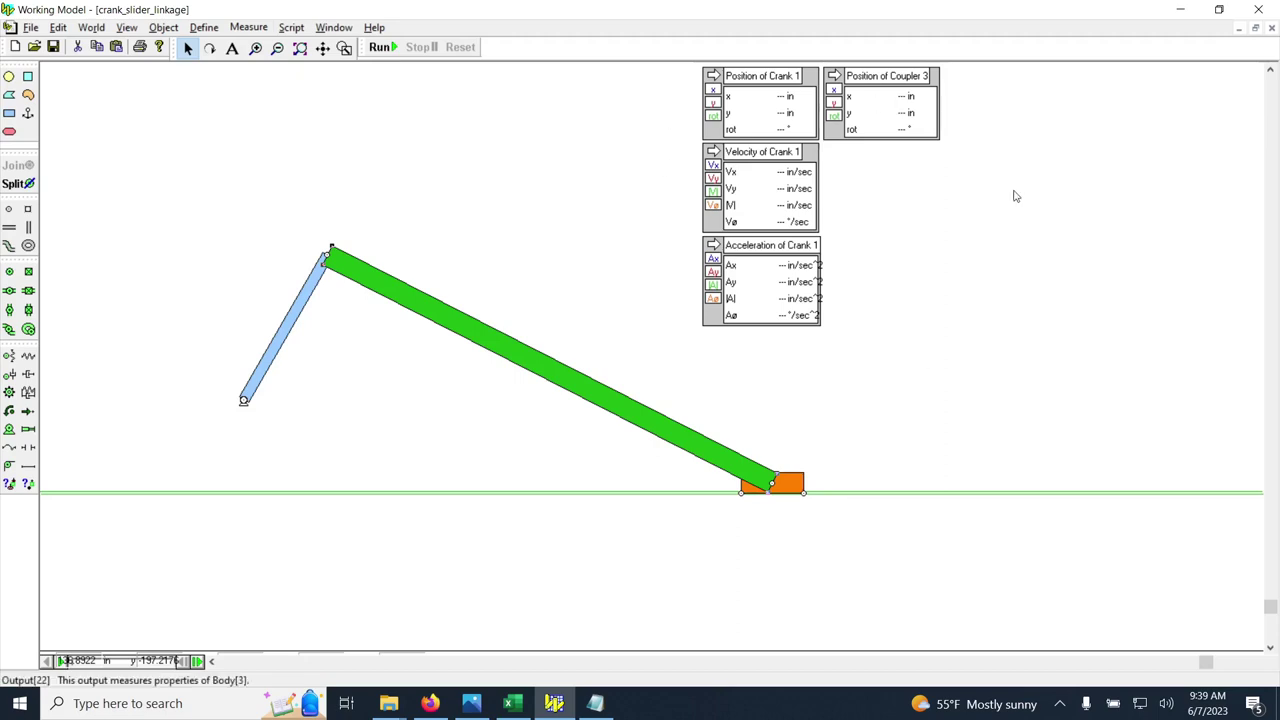
pyautogui.moveTo(1050, 70); pyautogui.dragTo(674, 374)
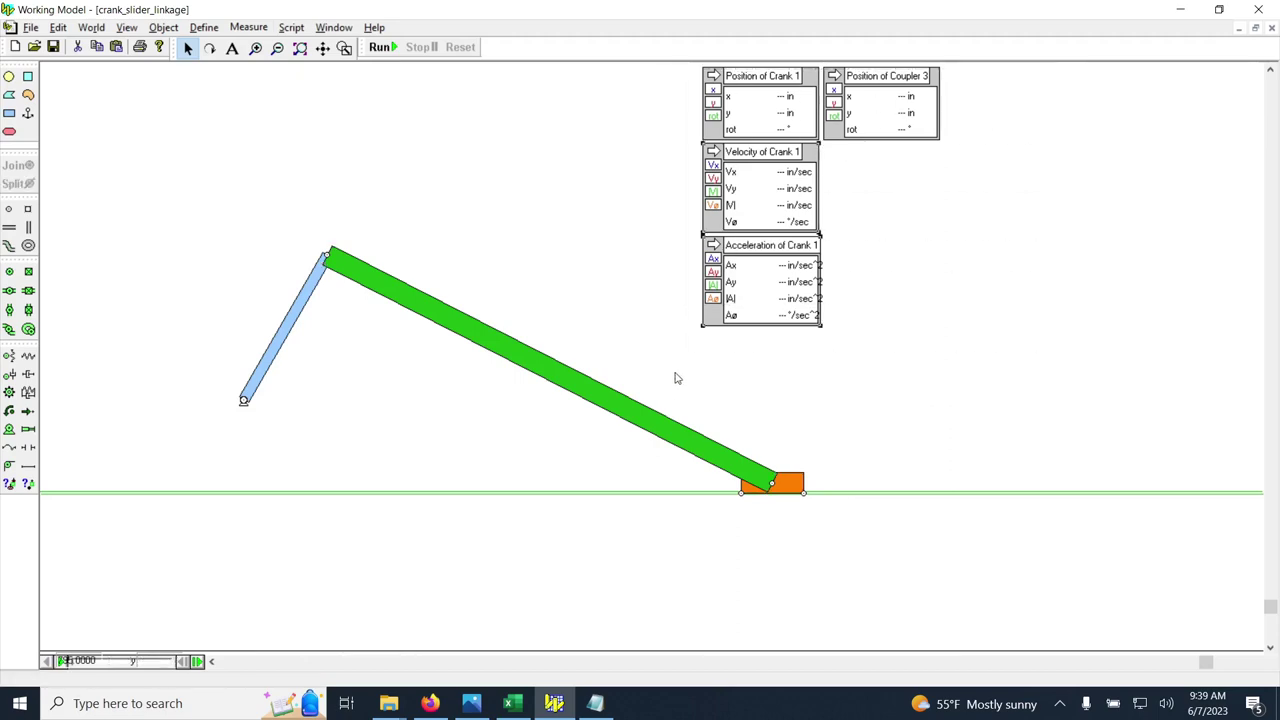
pyautogui.press('Delete')
pyautogui.moveTo(1043, 254); pyautogui.dragTo(638, 66)
pyautogui.press('Delete')
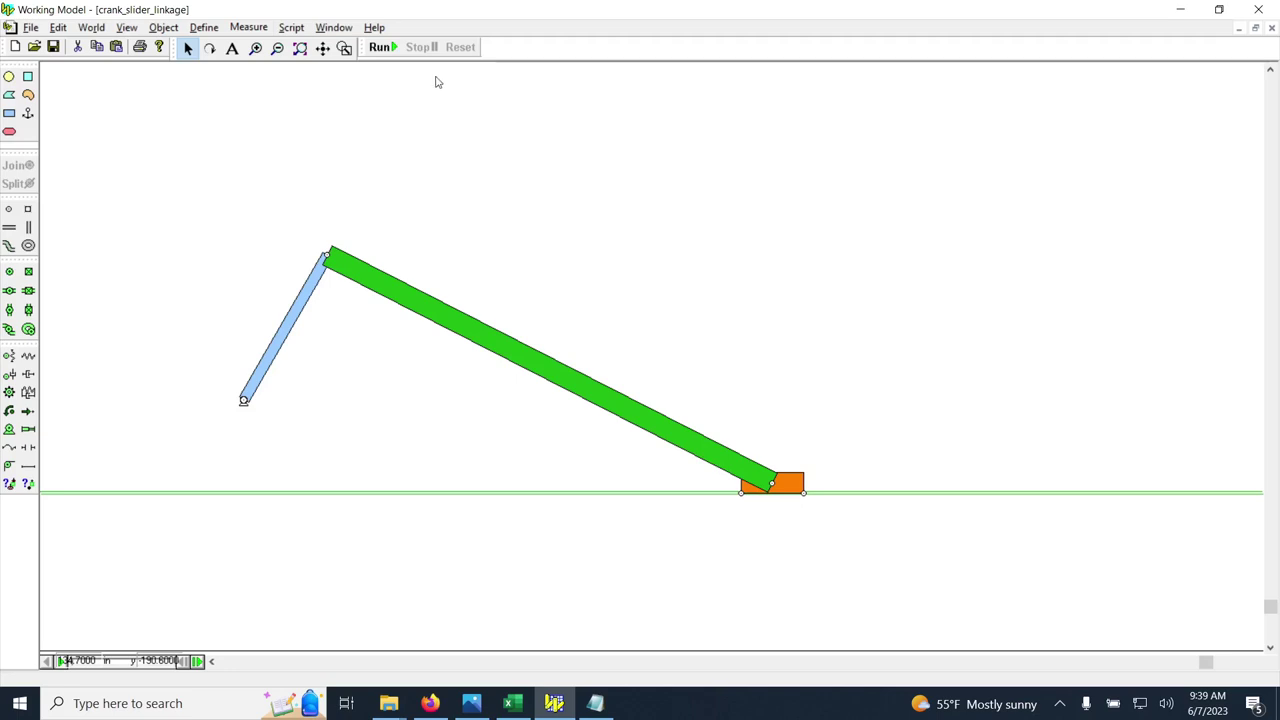
pyautogui.click(250, 27)
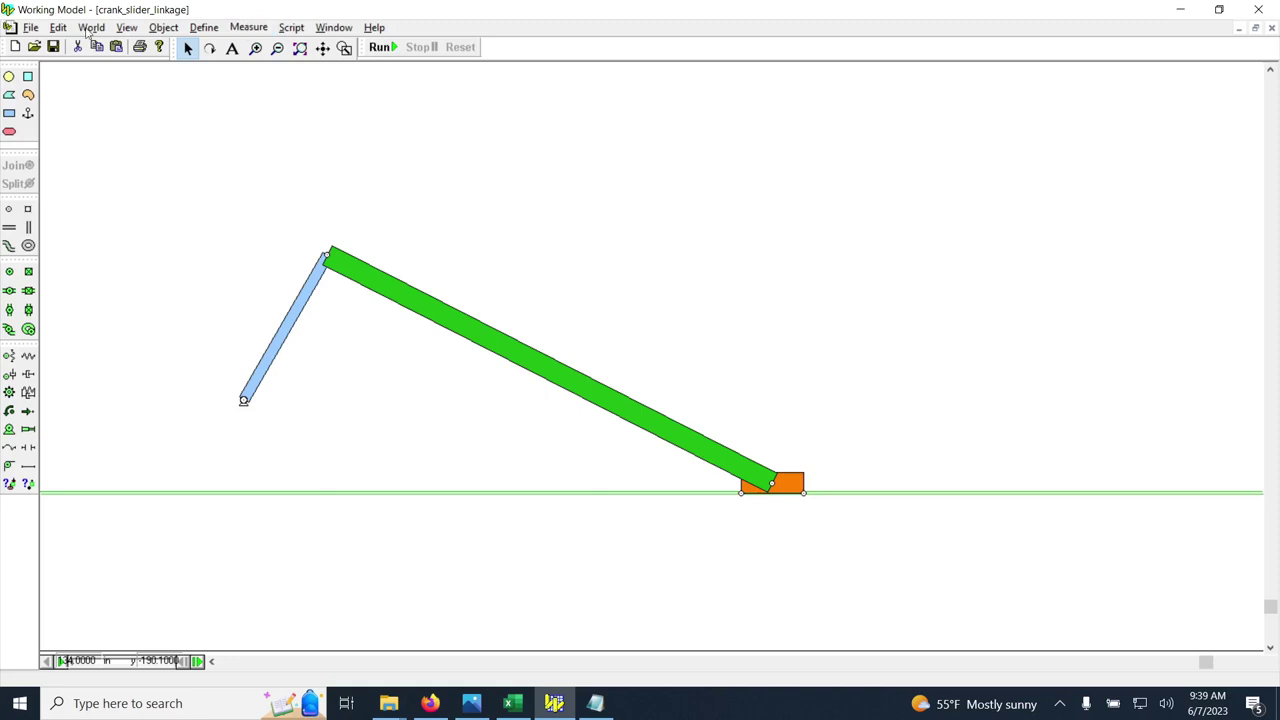
# - Set the rotation unit to Radians under Numbers and Units, More Choices
pyautogui.click(127, 27)
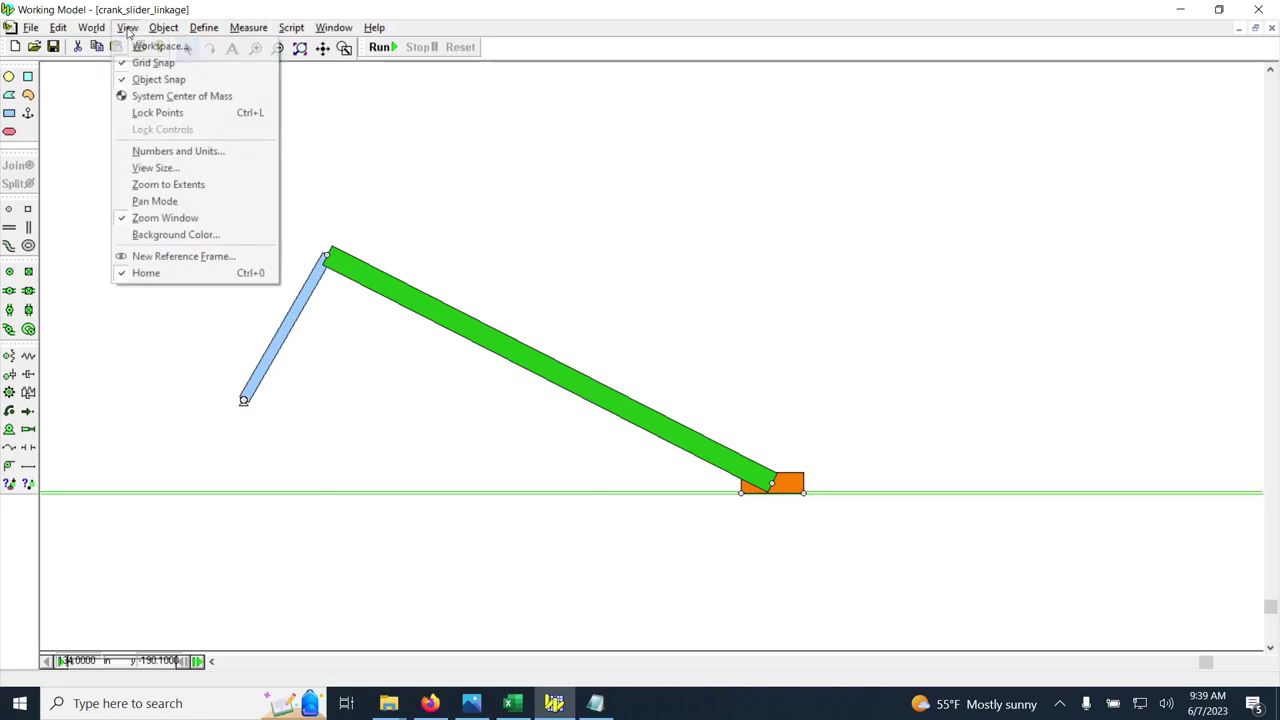
pyautogui.click(163, 158)
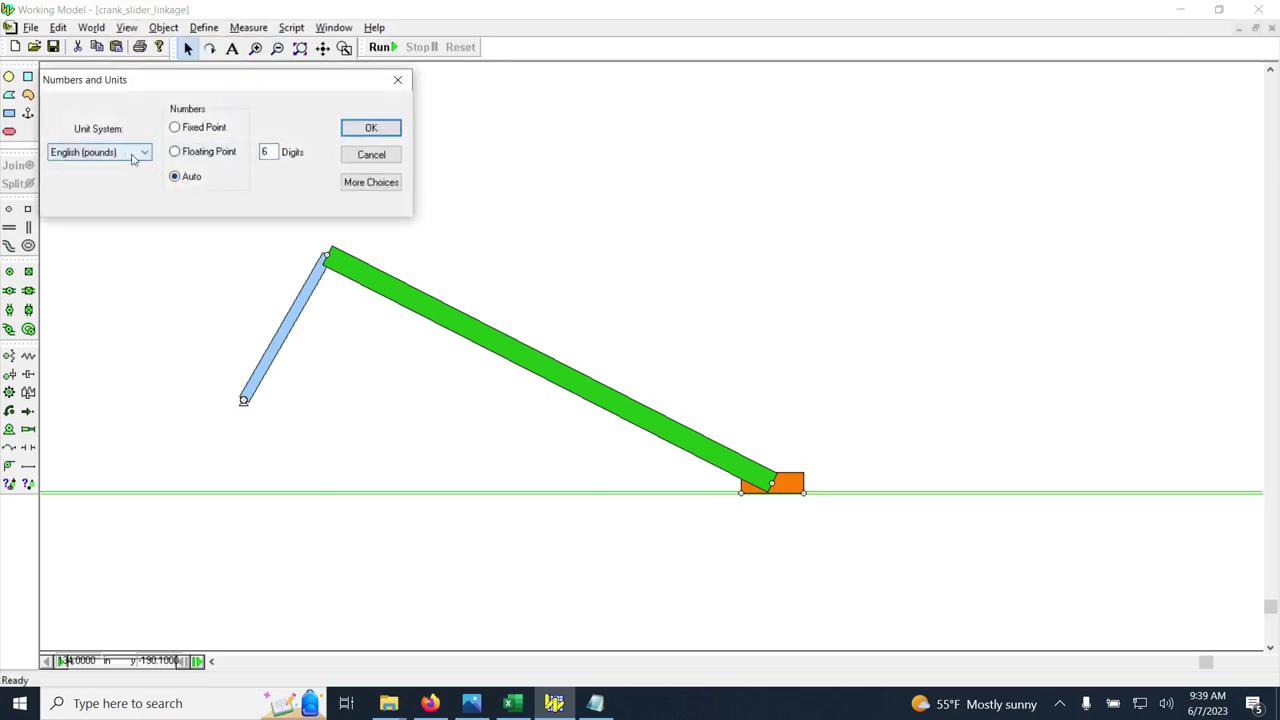
pyautogui.click(364, 186)
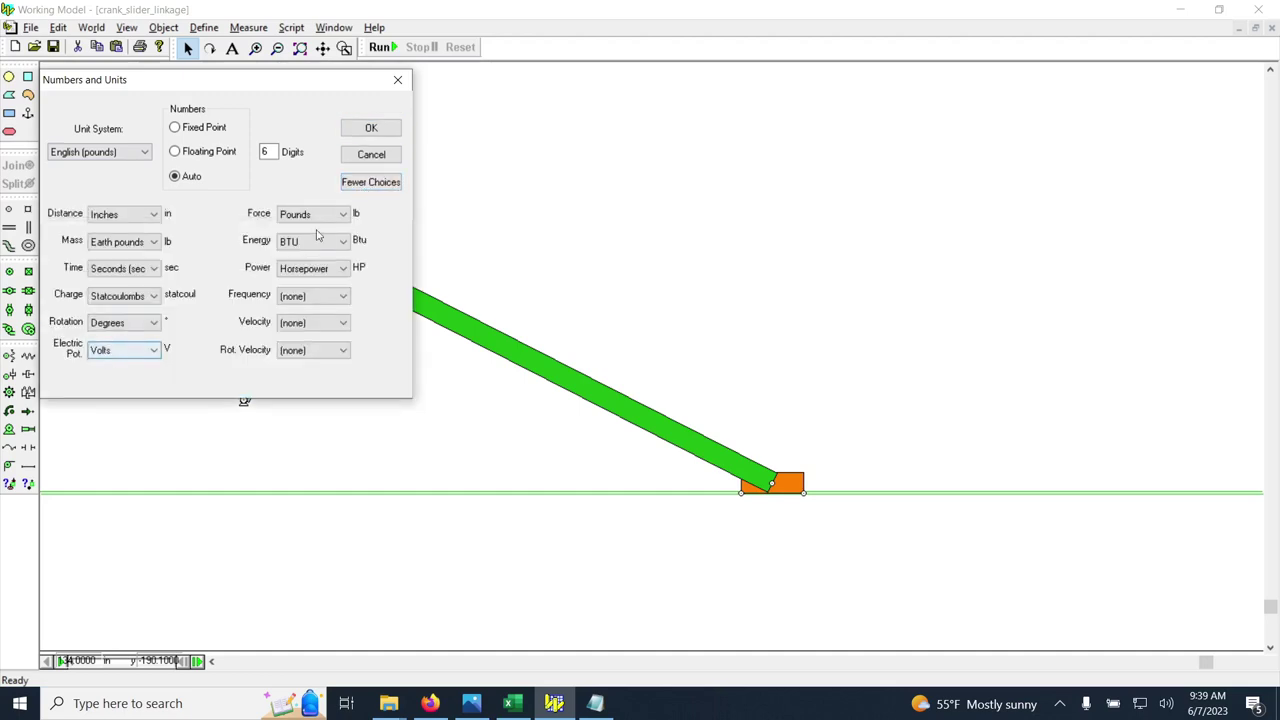
pyautogui.click(145, 324)
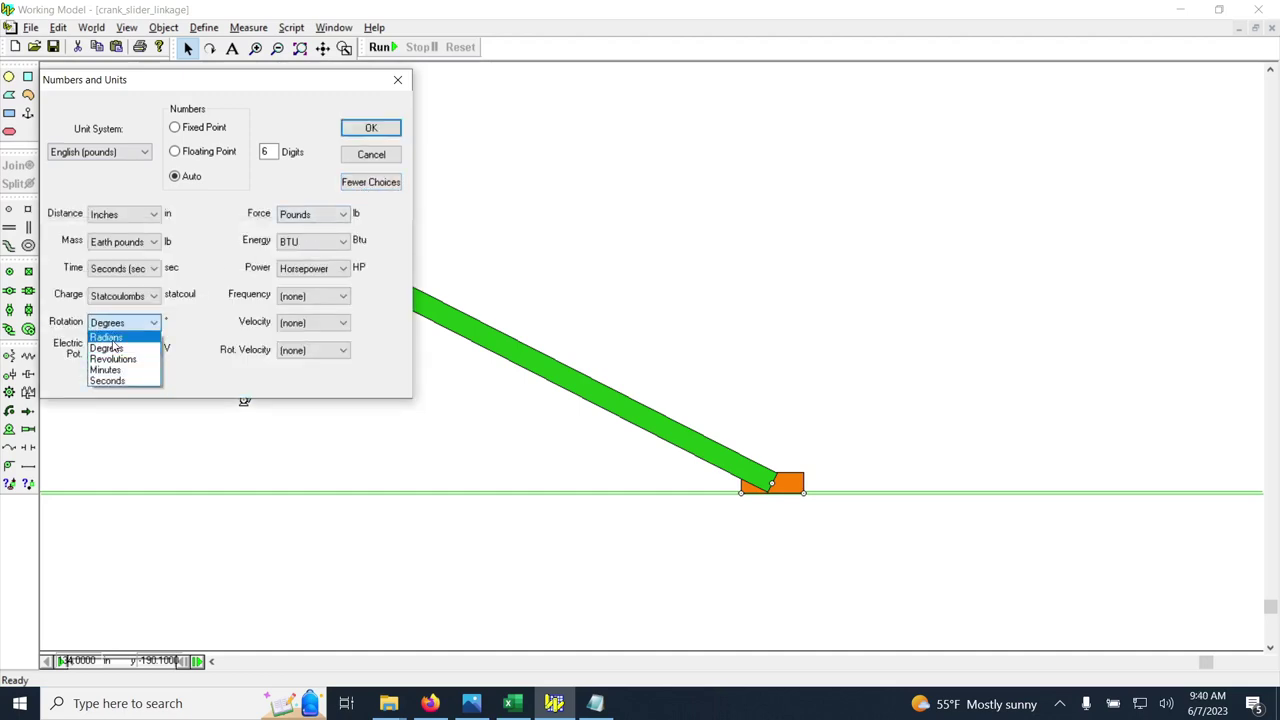
pyautogui.click(106, 337)
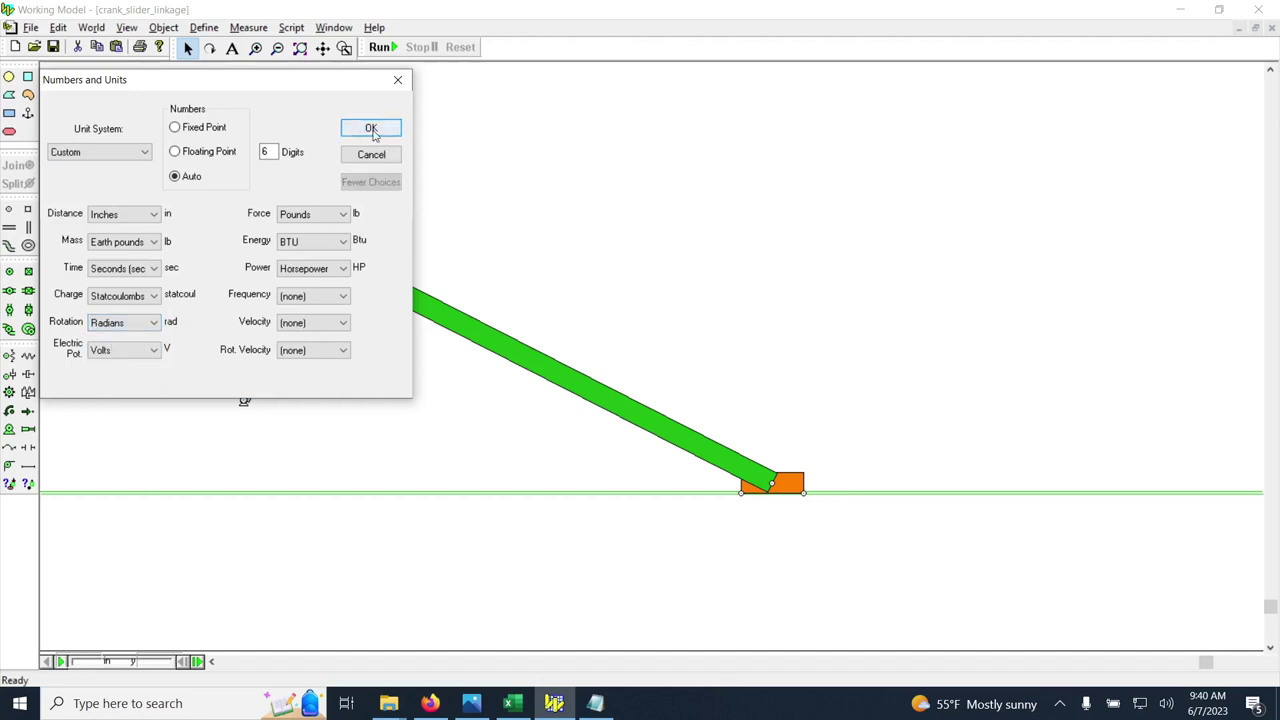
pyautogui.click(371, 129)
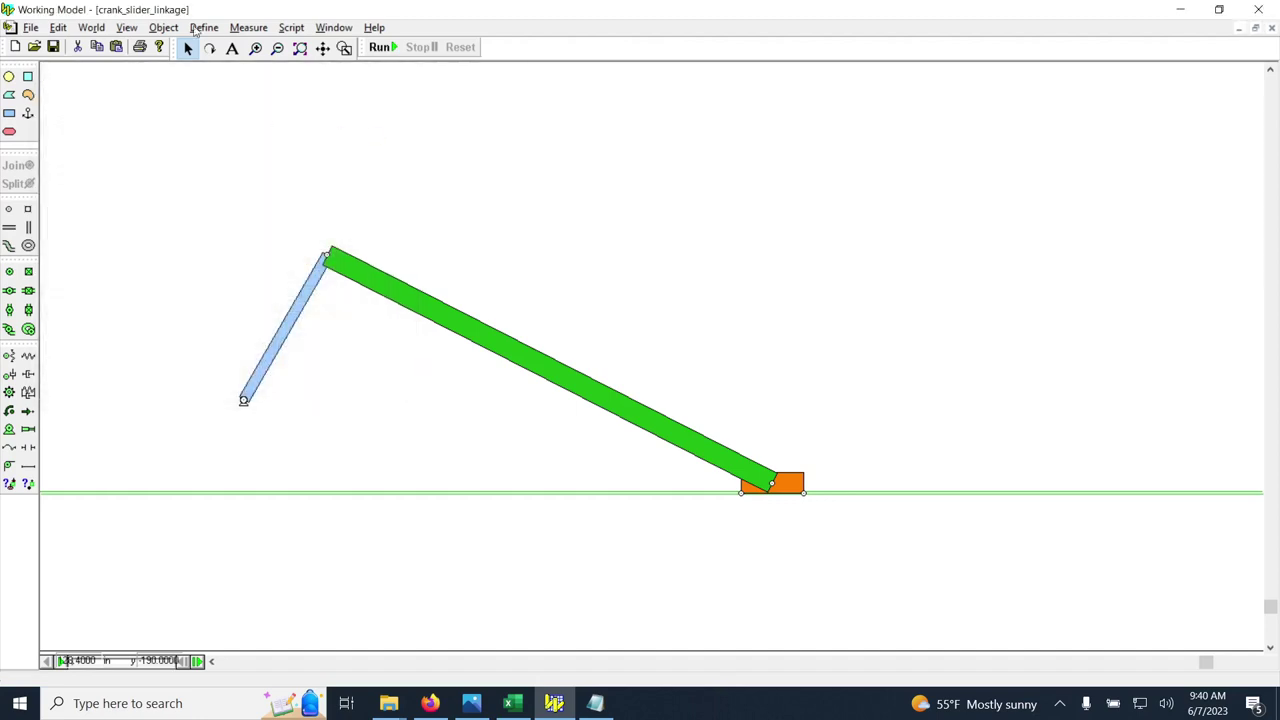
# - Add a position meter for Crank 1 and move it to the top of the window
pyautogui.click(300, 310)
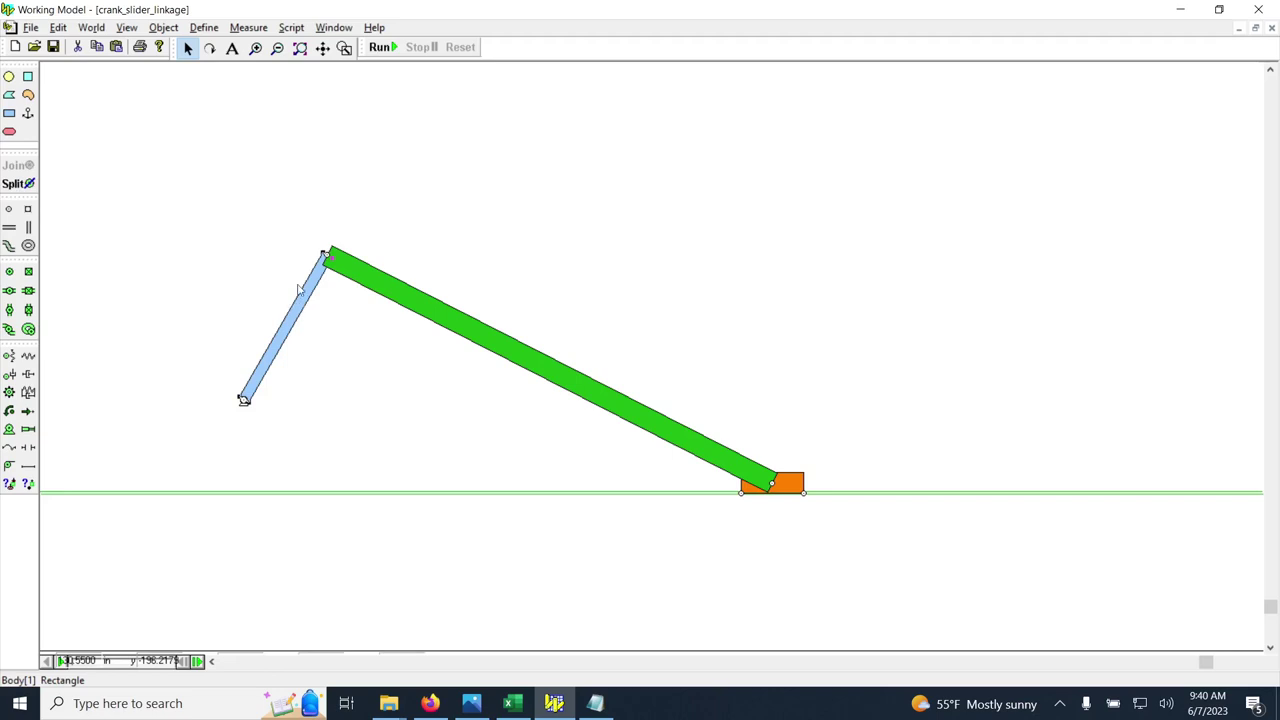
pyautogui.click(249, 28)
pyautogui.moveTo(300, 70)
pyautogui.click(422, 70)
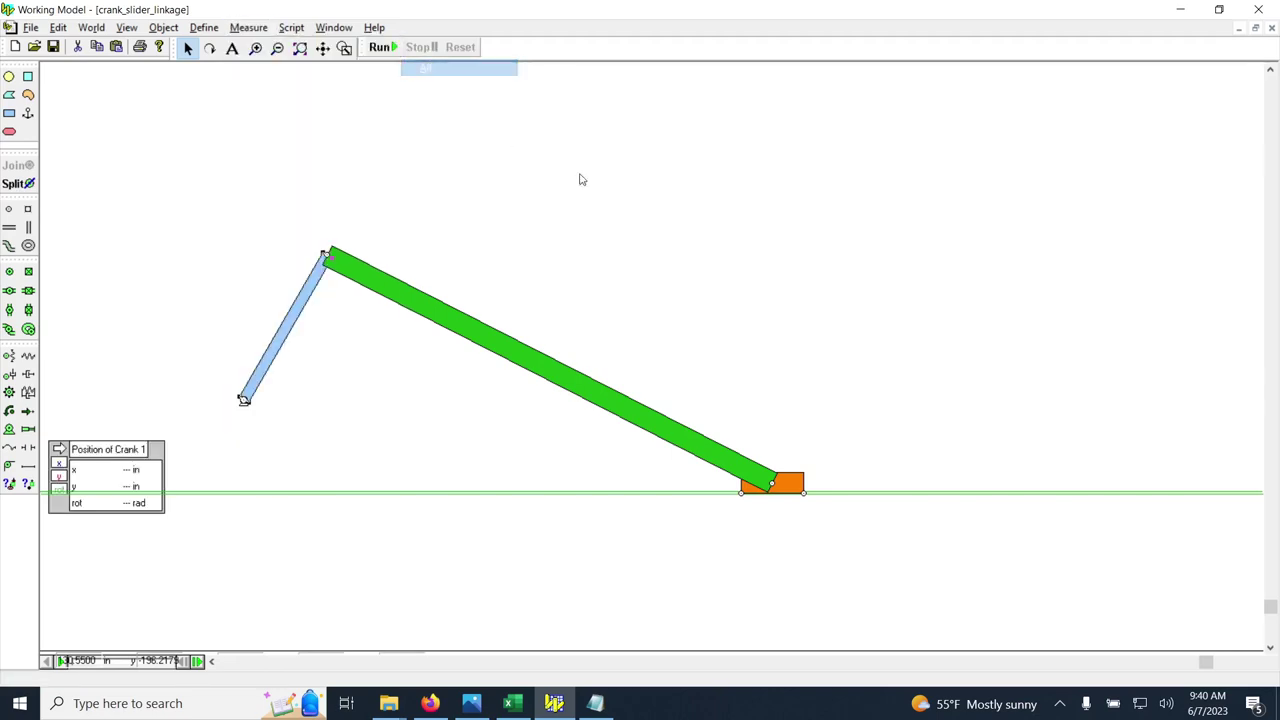
pyautogui.moveTo(117, 452); pyautogui.dragTo(795, 78)
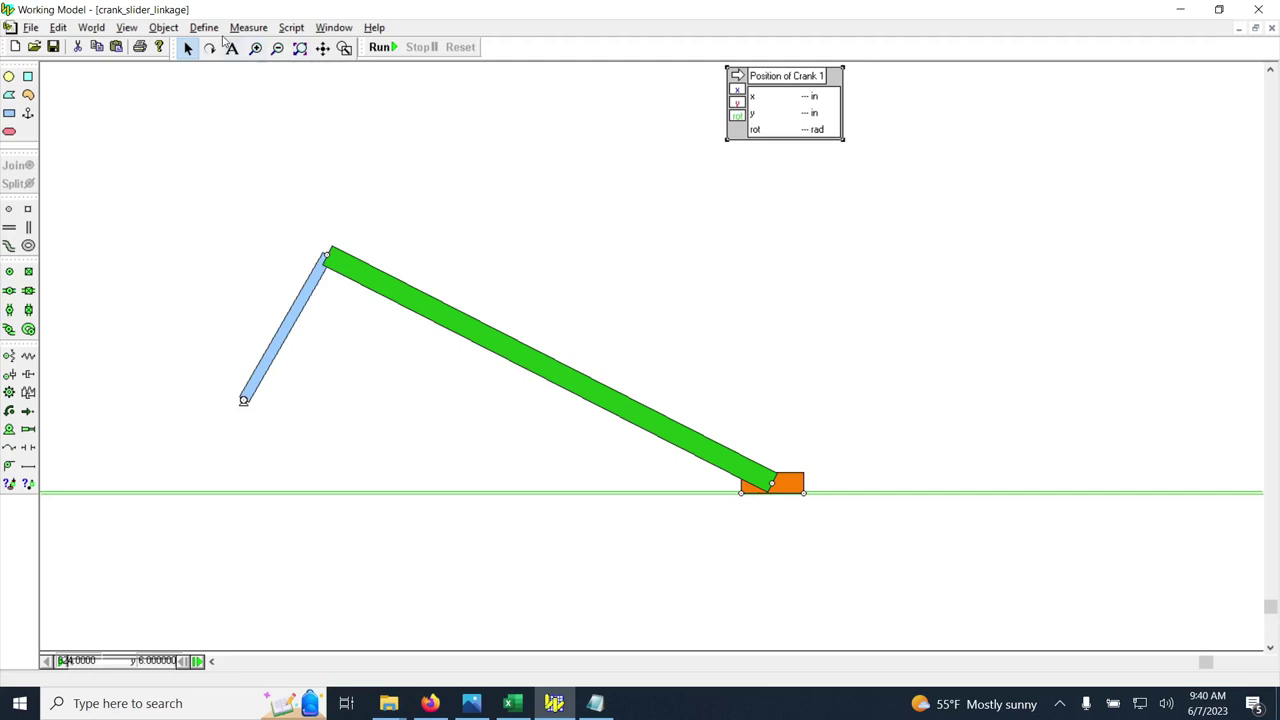
# - Add a Crank 1 velocity meter and place it below the position meter
pyautogui.click(248, 27)
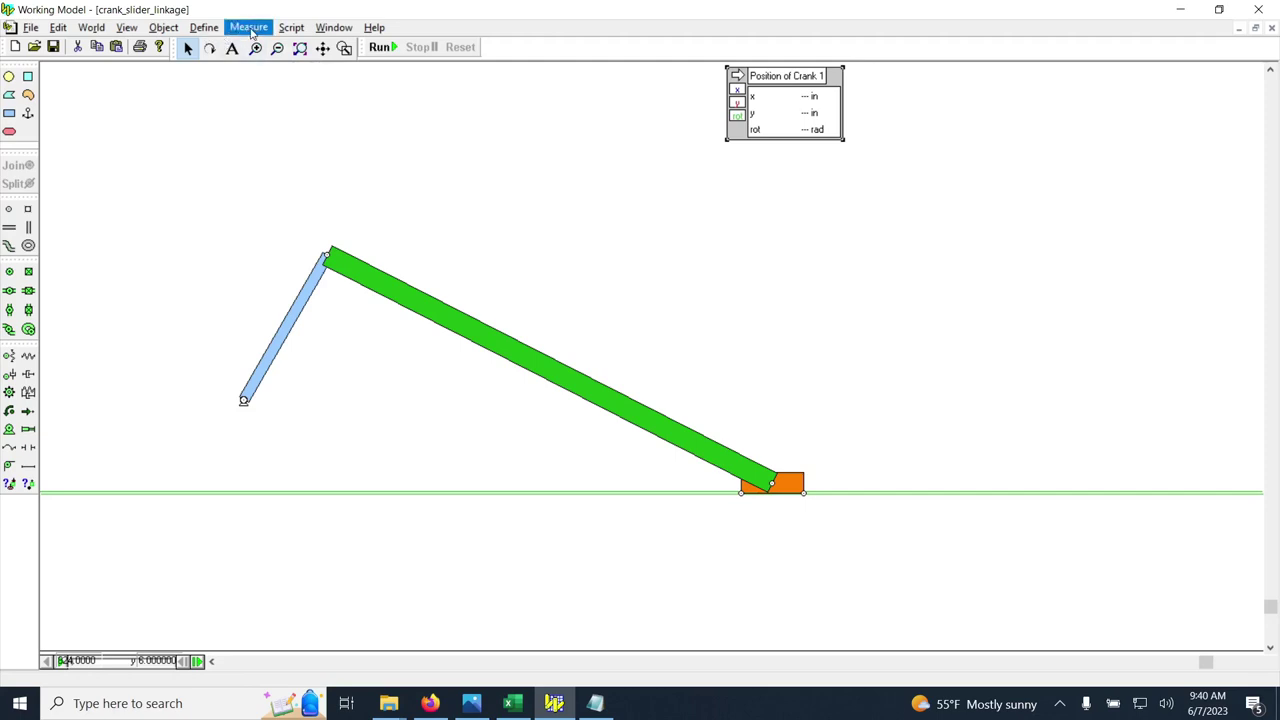
pyautogui.click(301, 297)
pyautogui.click(248, 27)
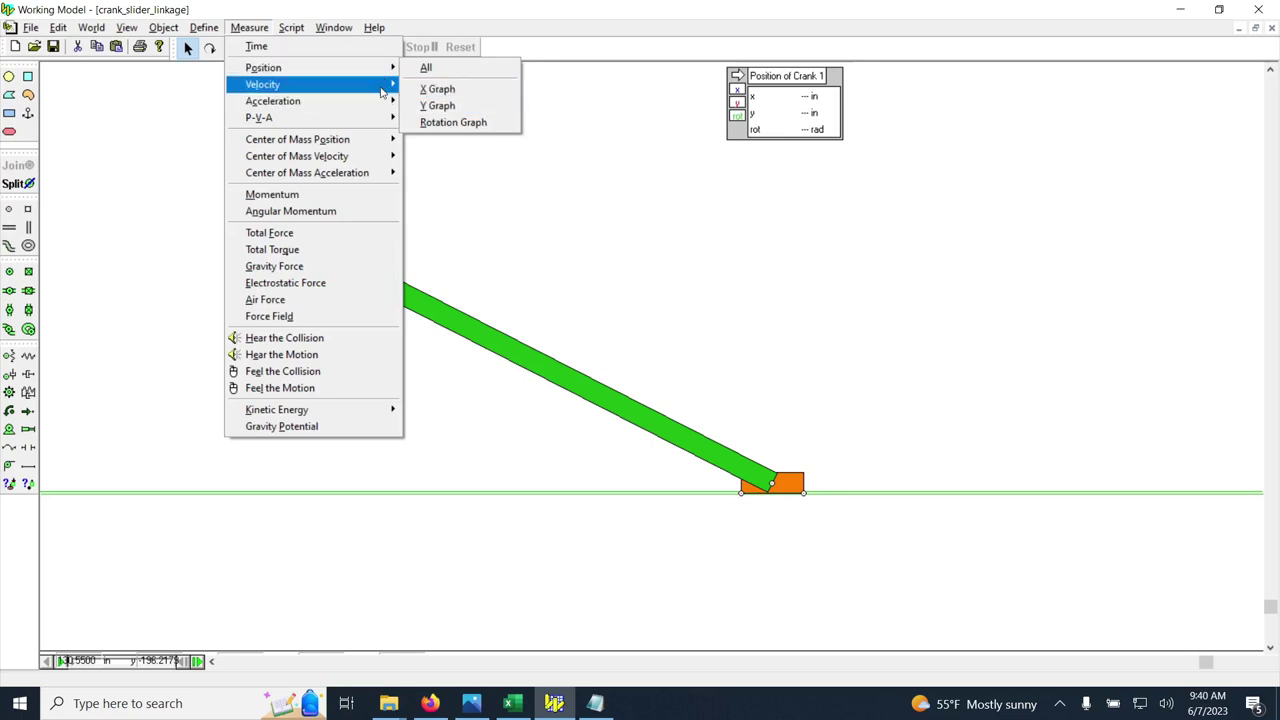
pyautogui.moveTo(381, 90)
pyautogui.click(428, 84)
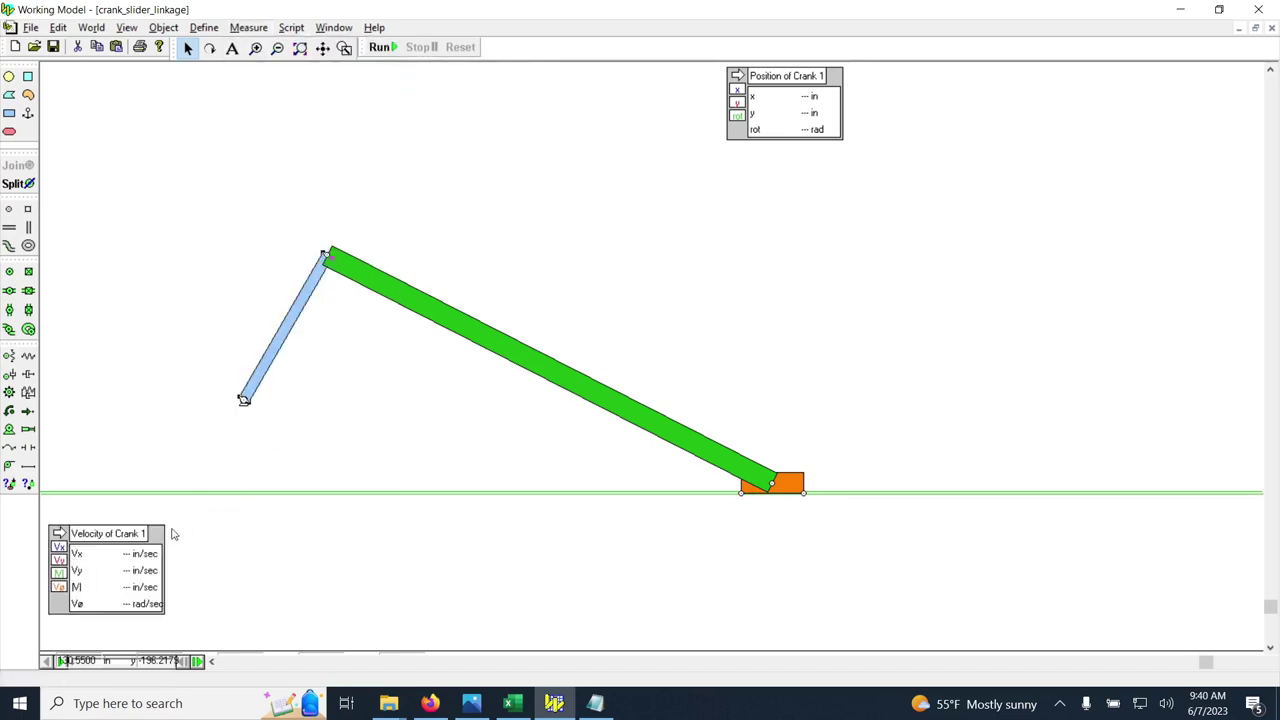
pyautogui.moveTo(130, 537); pyautogui.dragTo(807, 159)
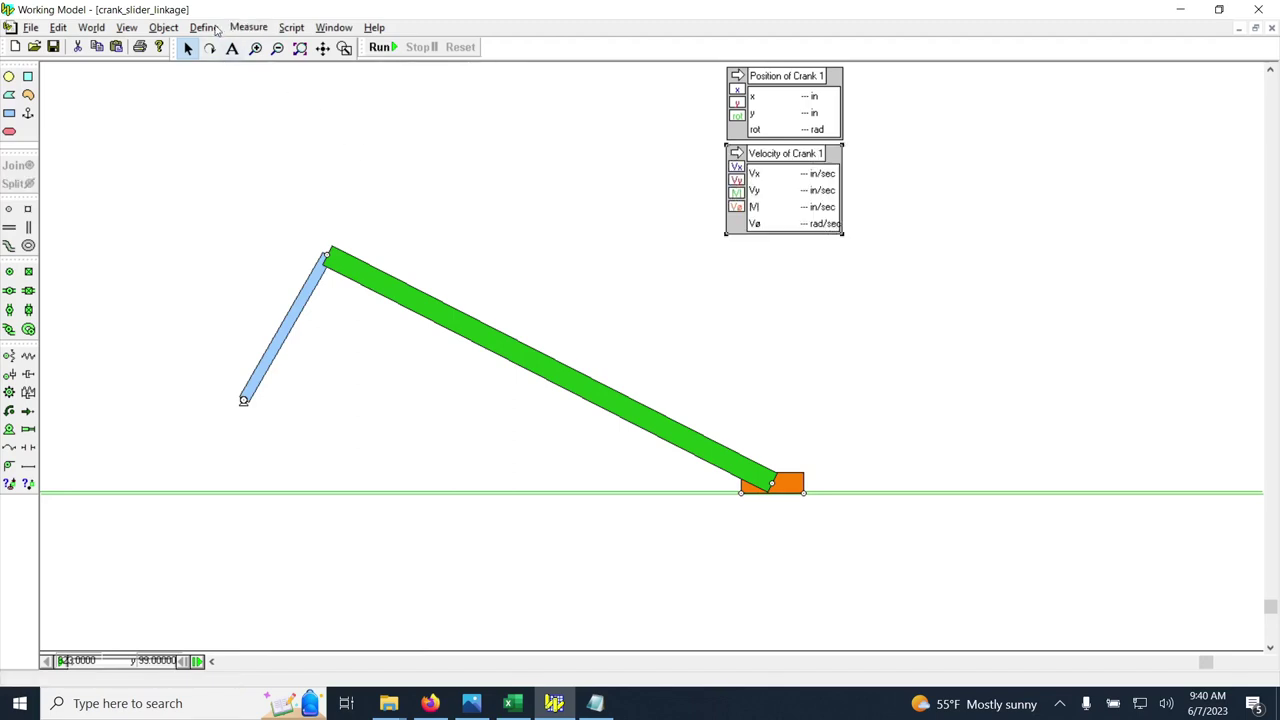
# - Add a Crank 1 acceleration meter and place it below the velocity meter
pyautogui.click(243, 400)
pyautogui.click(249, 27)
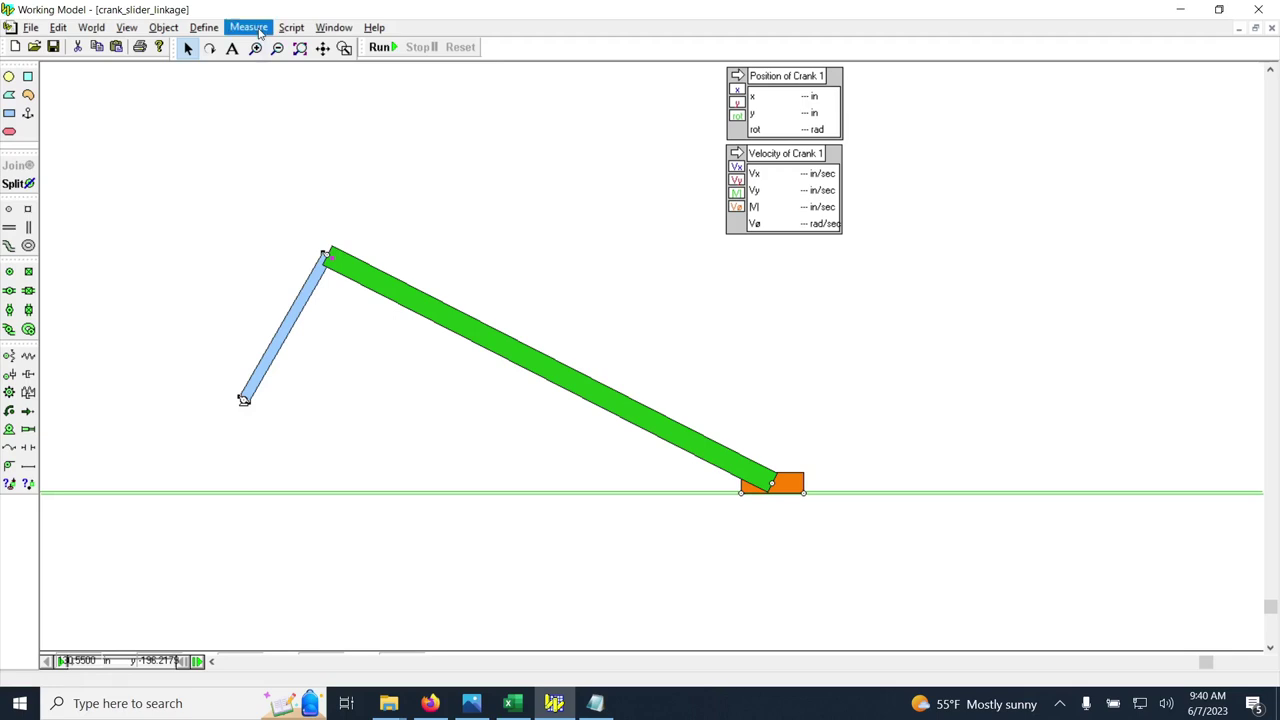
pyautogui.moveTo(369, 104)
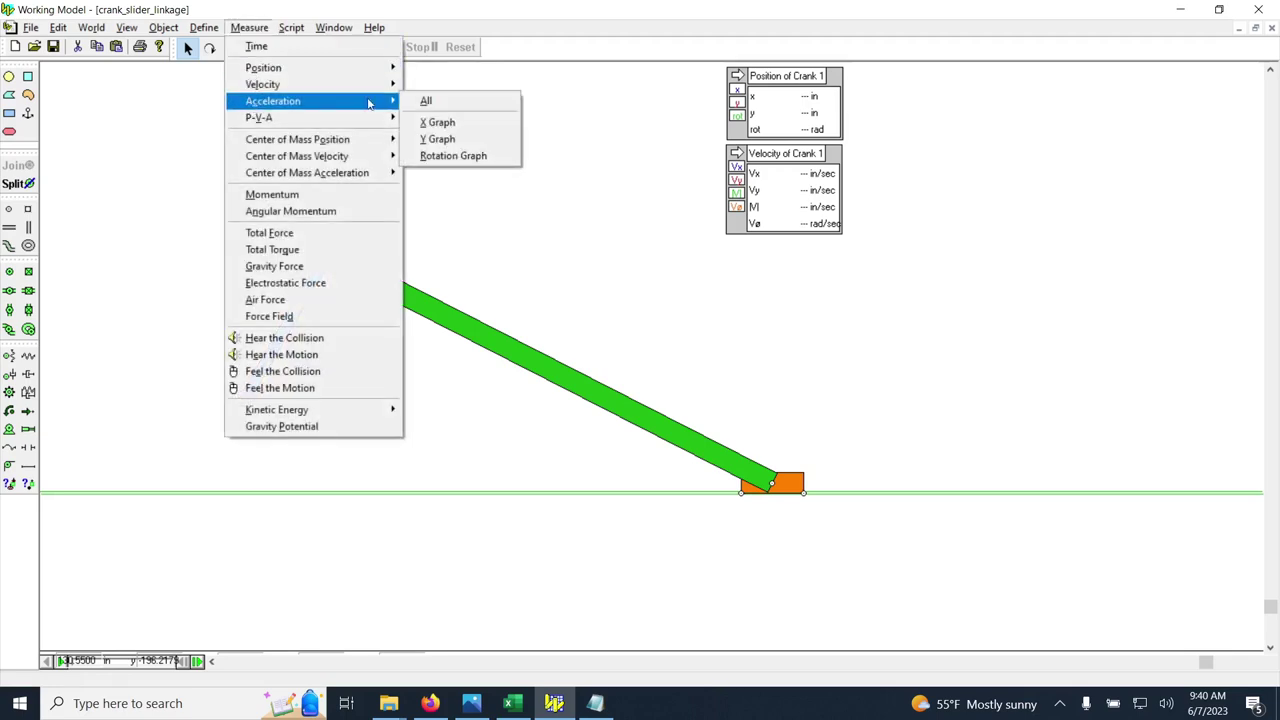
pyautogui.click(426, 101)
pyautogui.moveTo(233, 81); pyautogui.dragTo(781, 249)
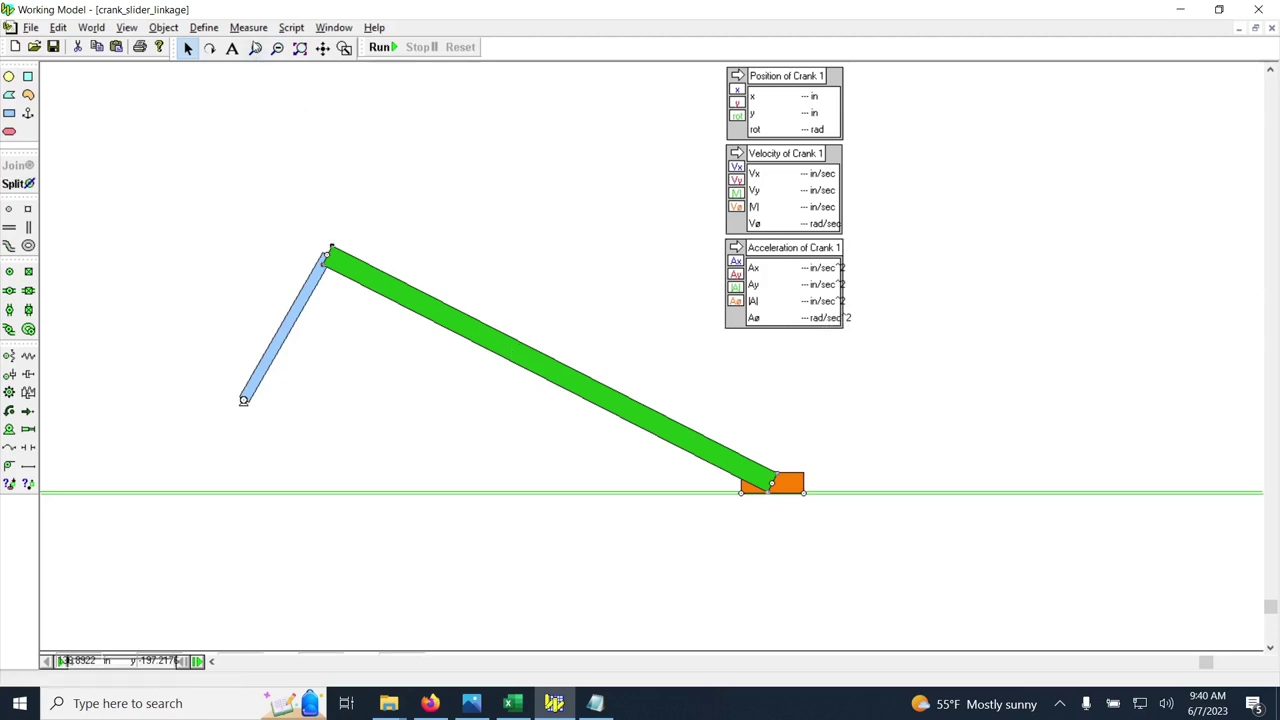
pyautogui.click(250, 28)
# - Add a position meter for Coupler 3 beside the crank's position meter
pyautogui.moveTo(266, 72)
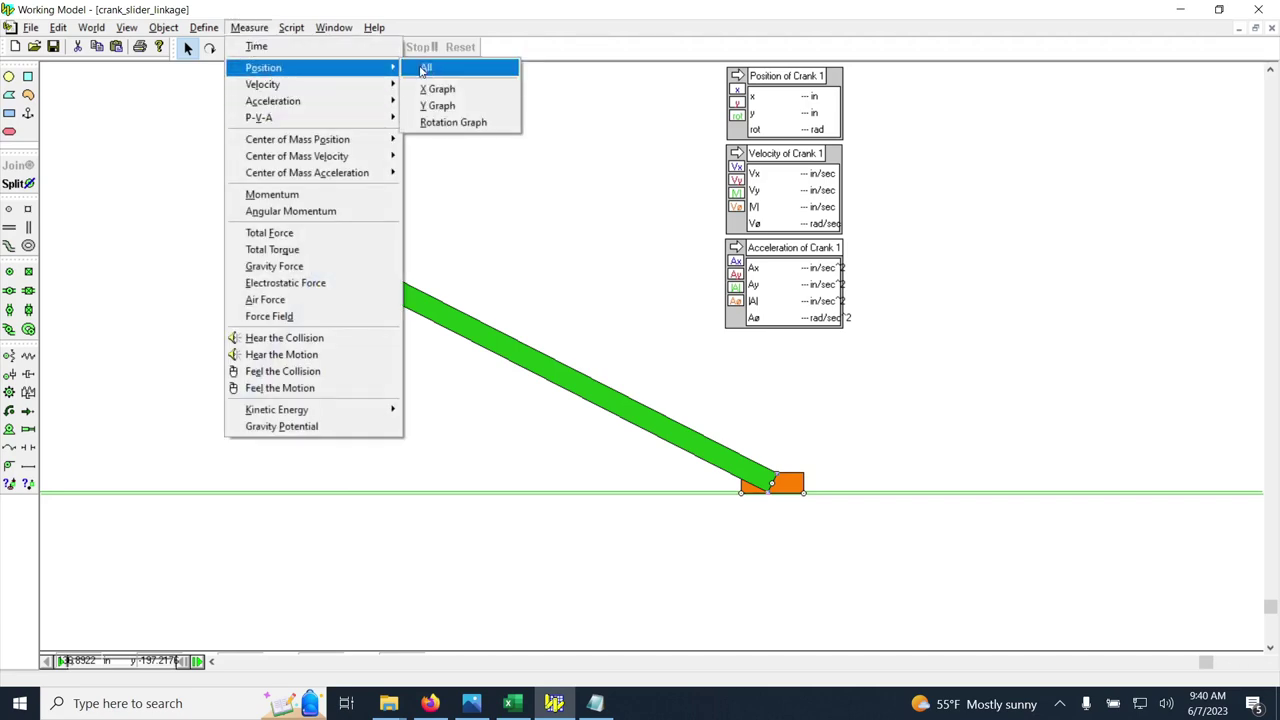
pyautogui.click(428, 68)
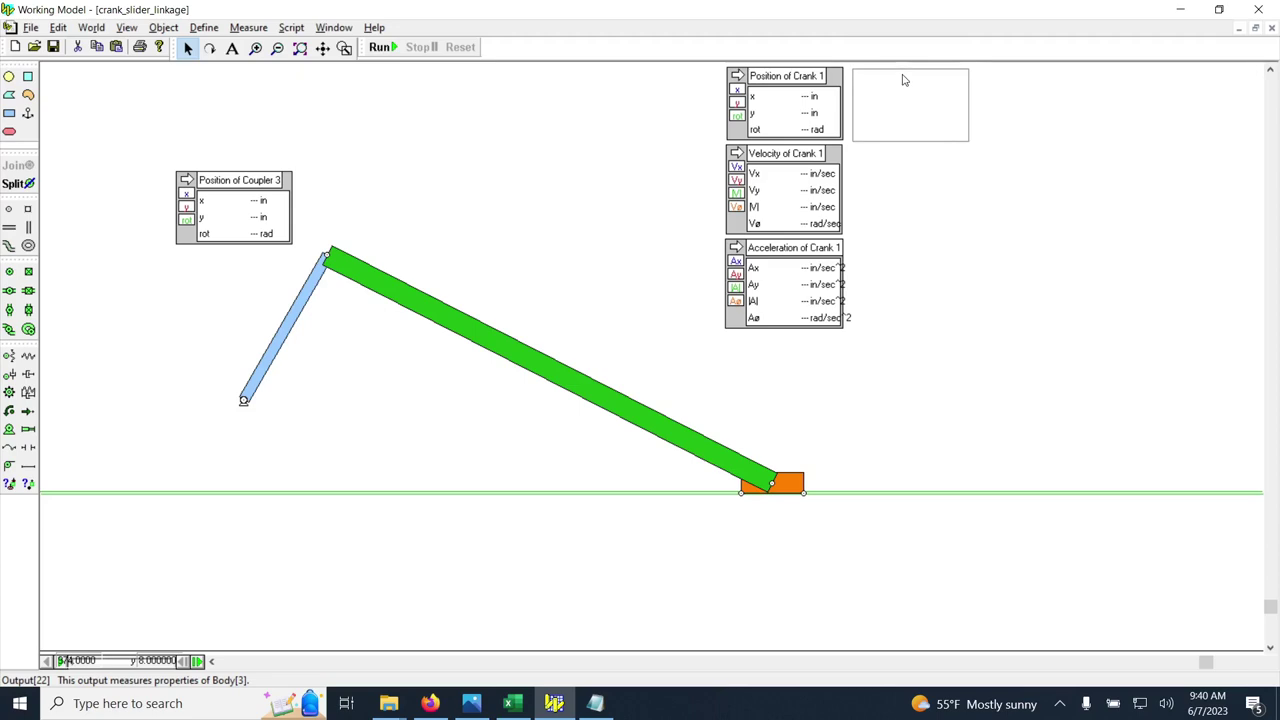
pyautogui.moveTo(905, 79); pyautogui.dragTo(905, 79)
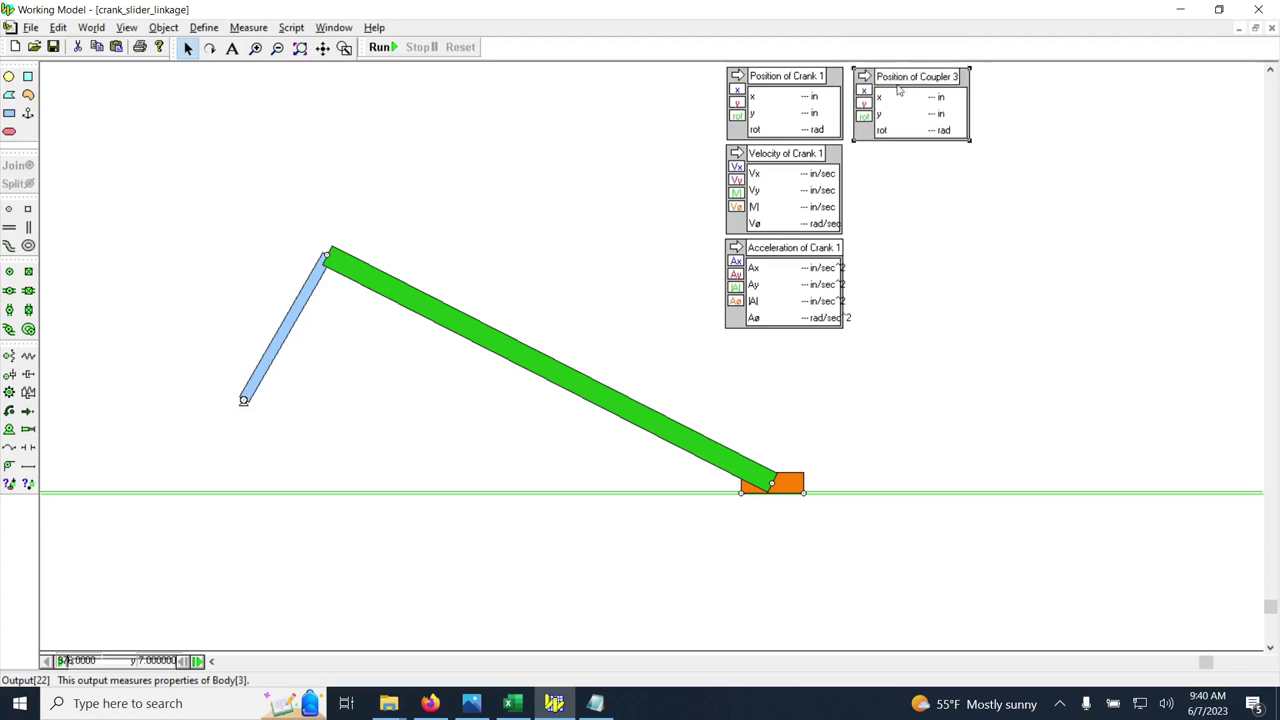
# - Add a Coupler 3 velocity meter beside the crank's velocity meter
pyautogui.click(478, 328)
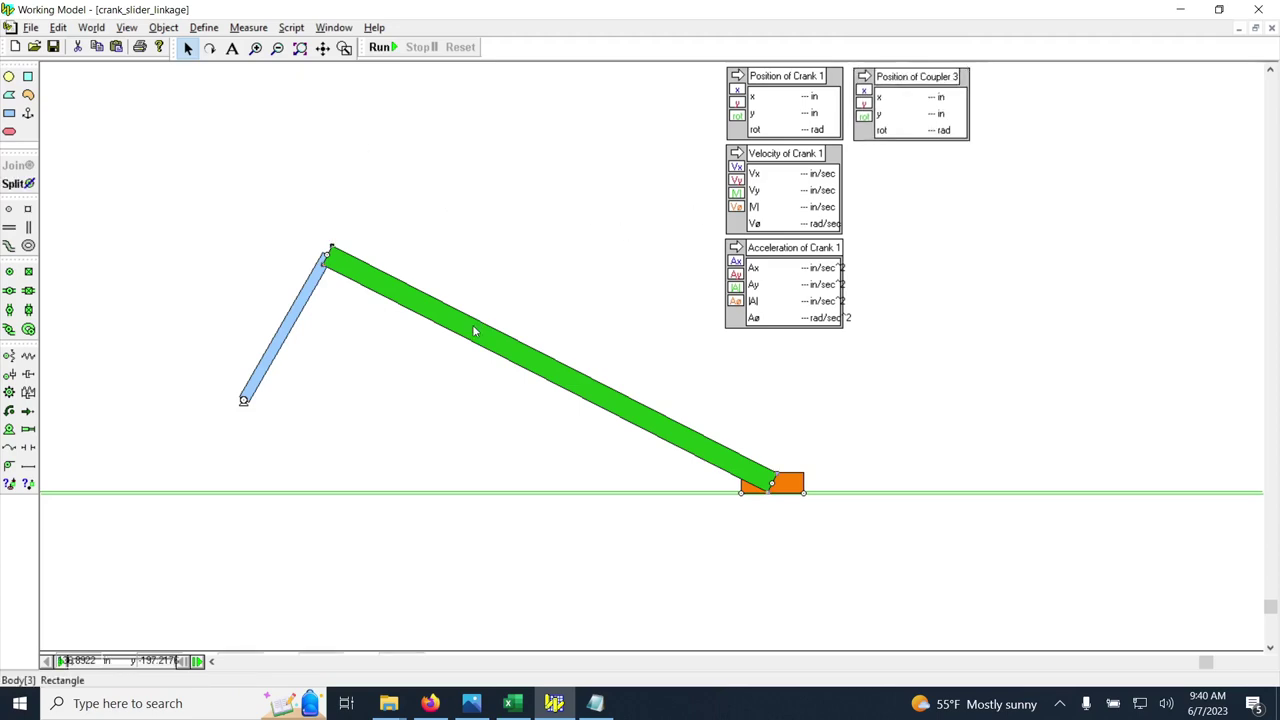
pyautogui.click(247, 29)
pyautogui.moveTo(246, 88)
pyautogui.click(412, 86)
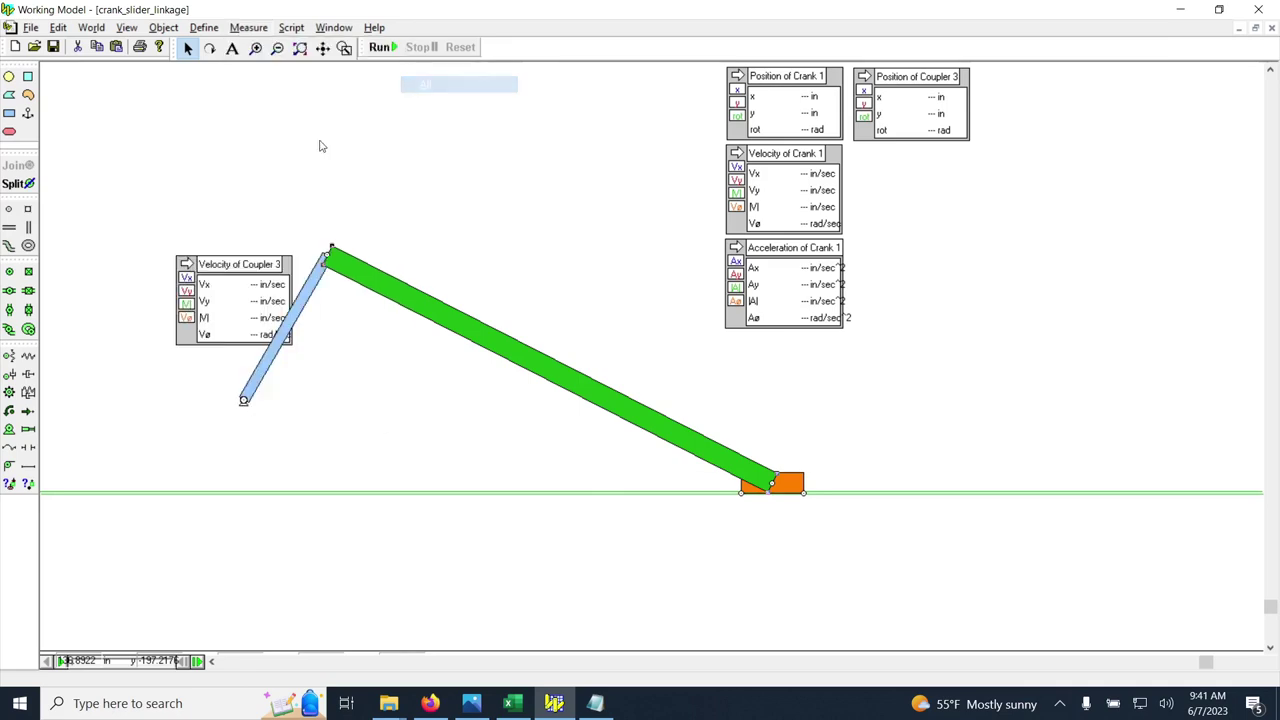
pyautogui.moveTo(240, 268); pyautogui.dragTo(917, 158)
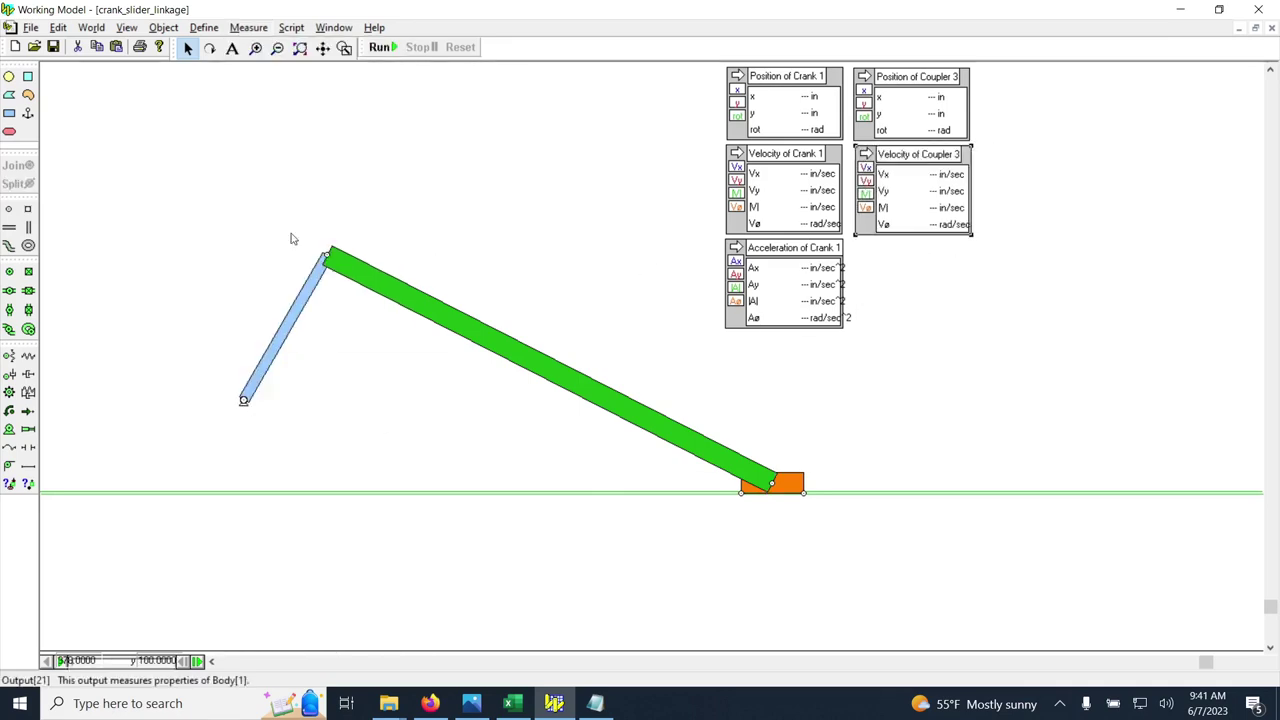
# - Add a Coupler 3 acceleration meter beside the crank's acceleration meter
pyautogui.click(245, 29)
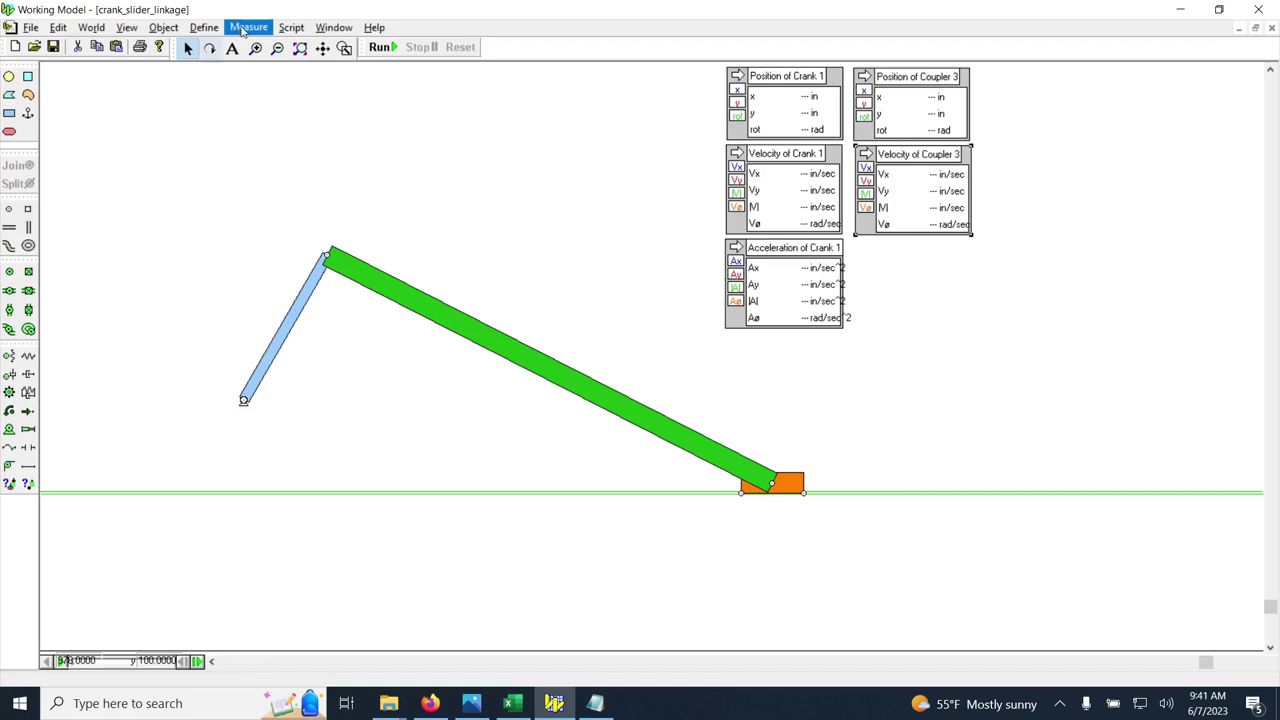
pyautogui.click(445, 325)
pyautogui.click(248, 28)
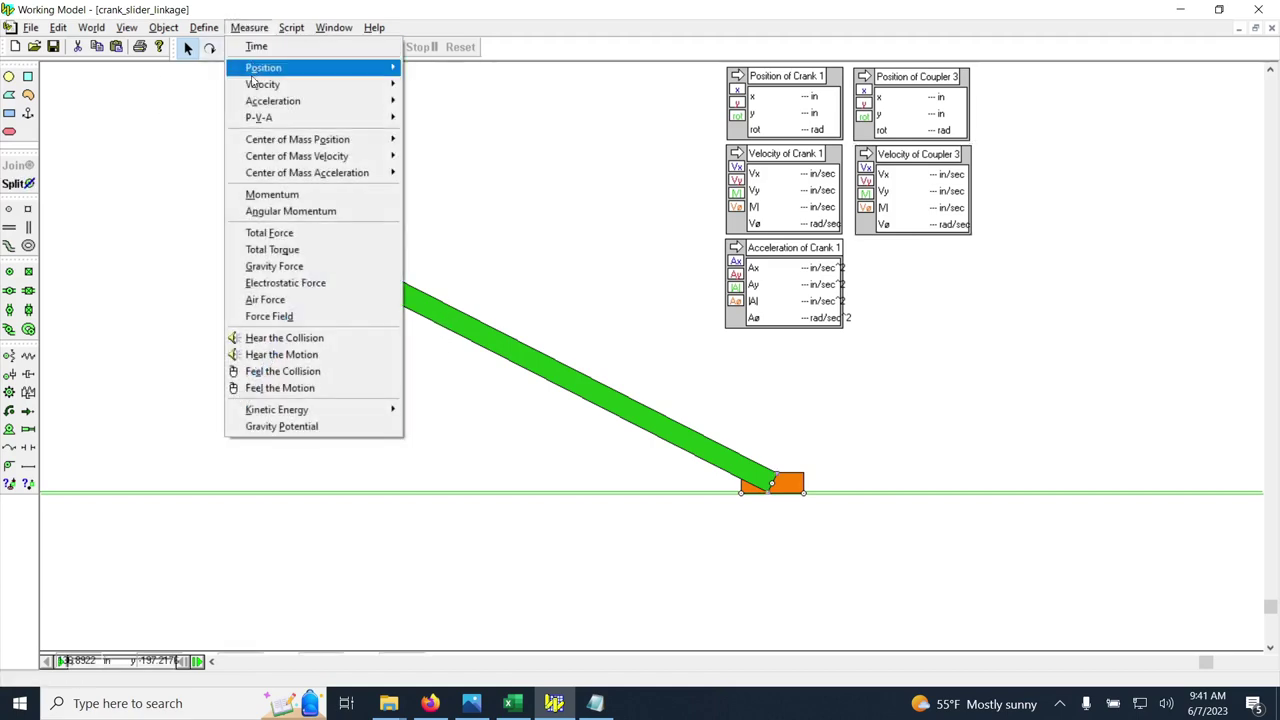
pyautogui.moveTo(279, 103)
pyautogui.click(424, 101)
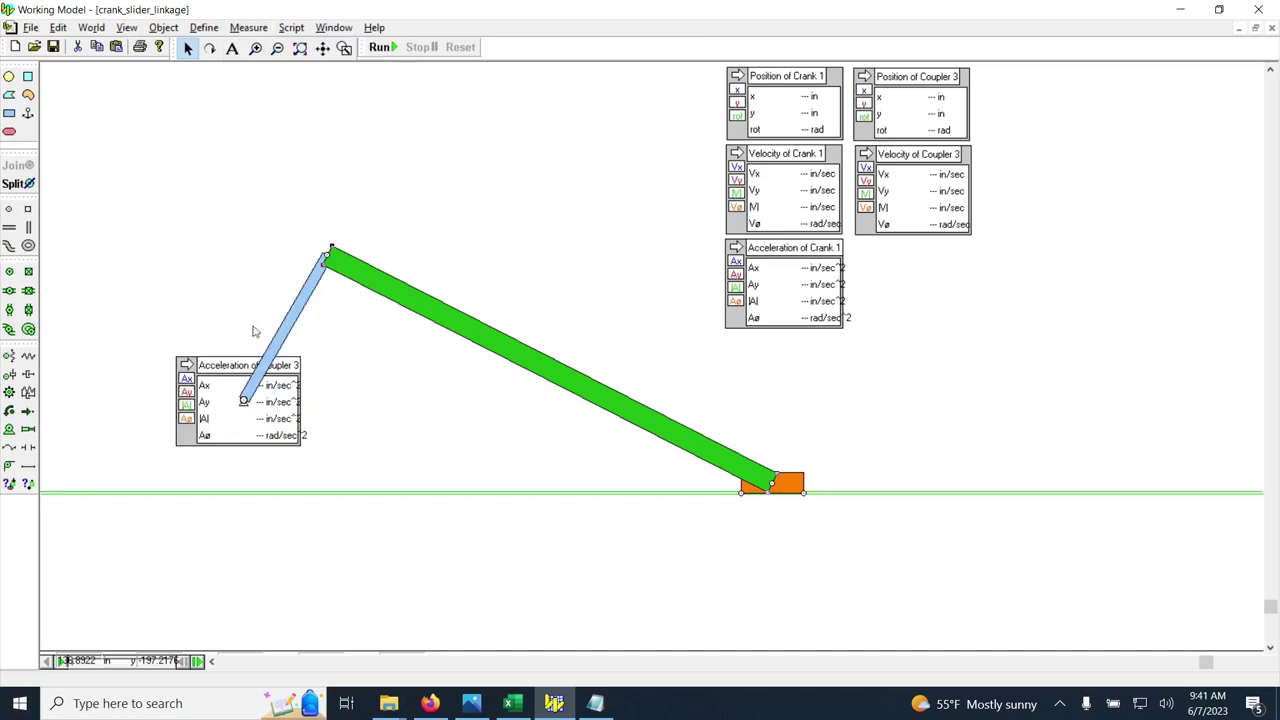
pyautogui.moveTo(230, 361); pyautogui.dragTo(894, 257)
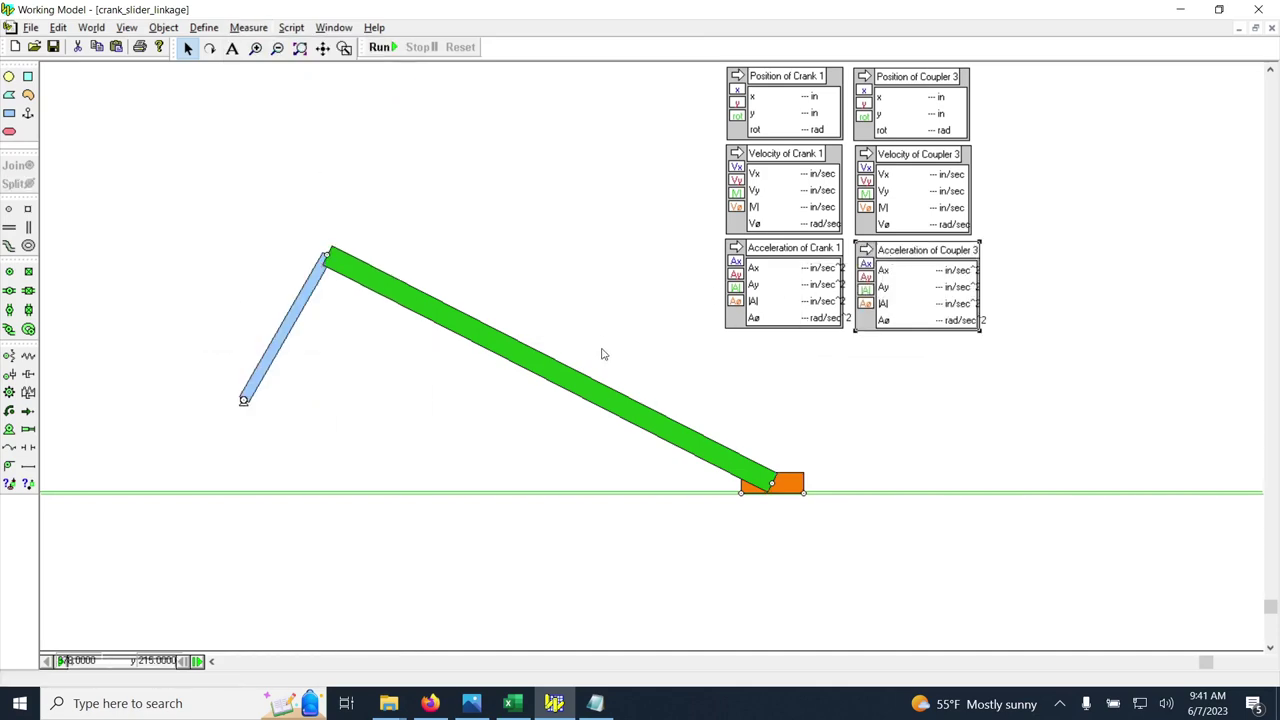
pyautogui.click(800, 487)
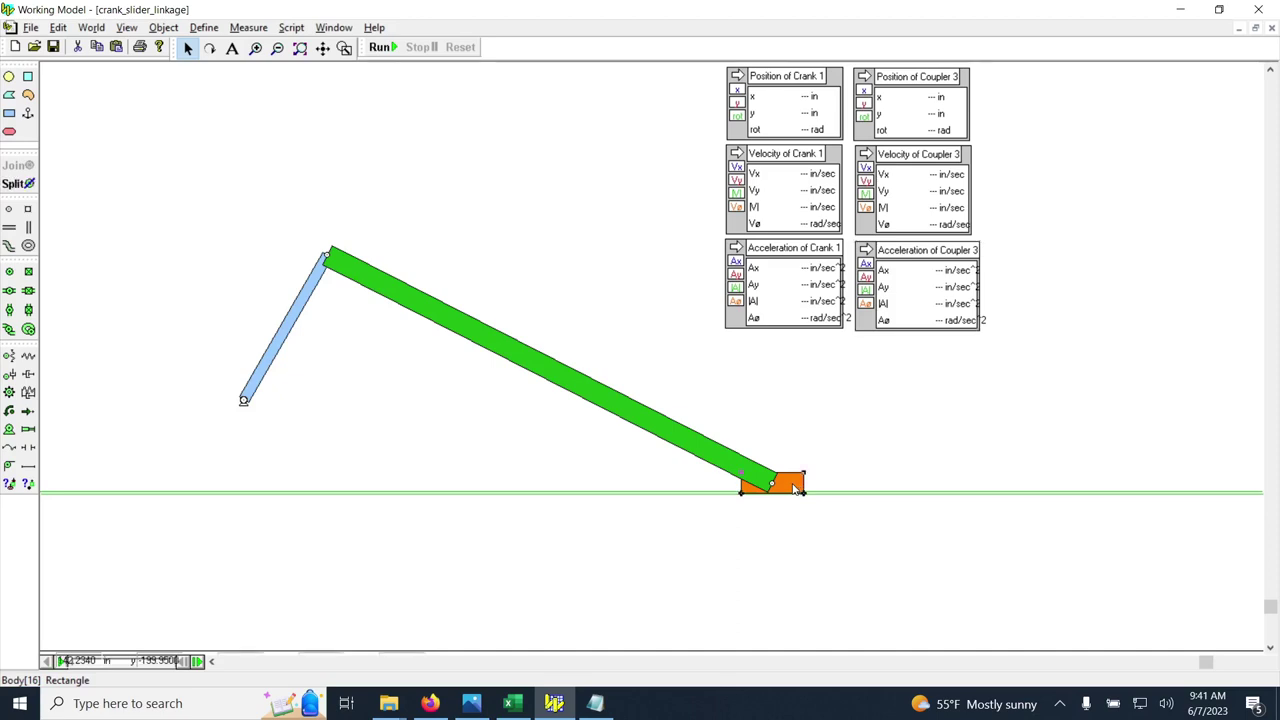
# - Add a Slider 16 position meter to the right of the coupler's position meter
pyautogui.click(249, 27)
pyautogui.moveTo(259, 68)
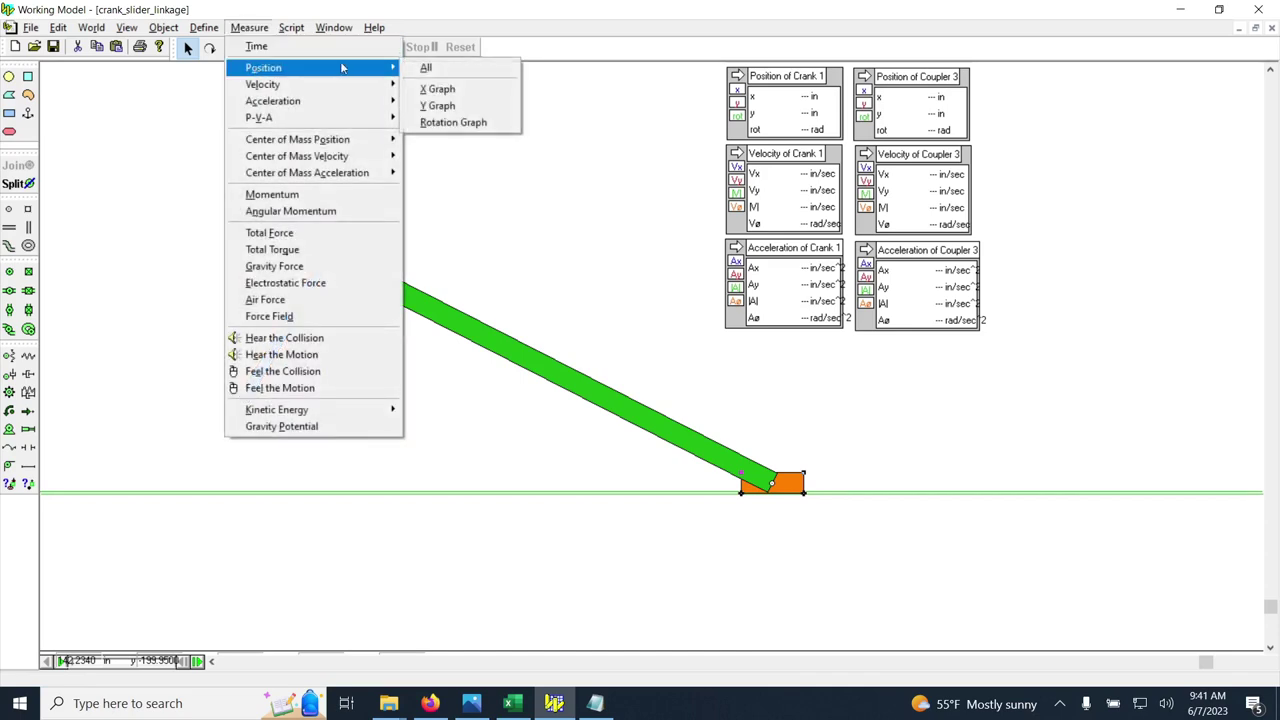
pyautogui.click(420, 66)
pyautogui.moveTo(237, 469); pyautogui.dragTo(1052, 81)
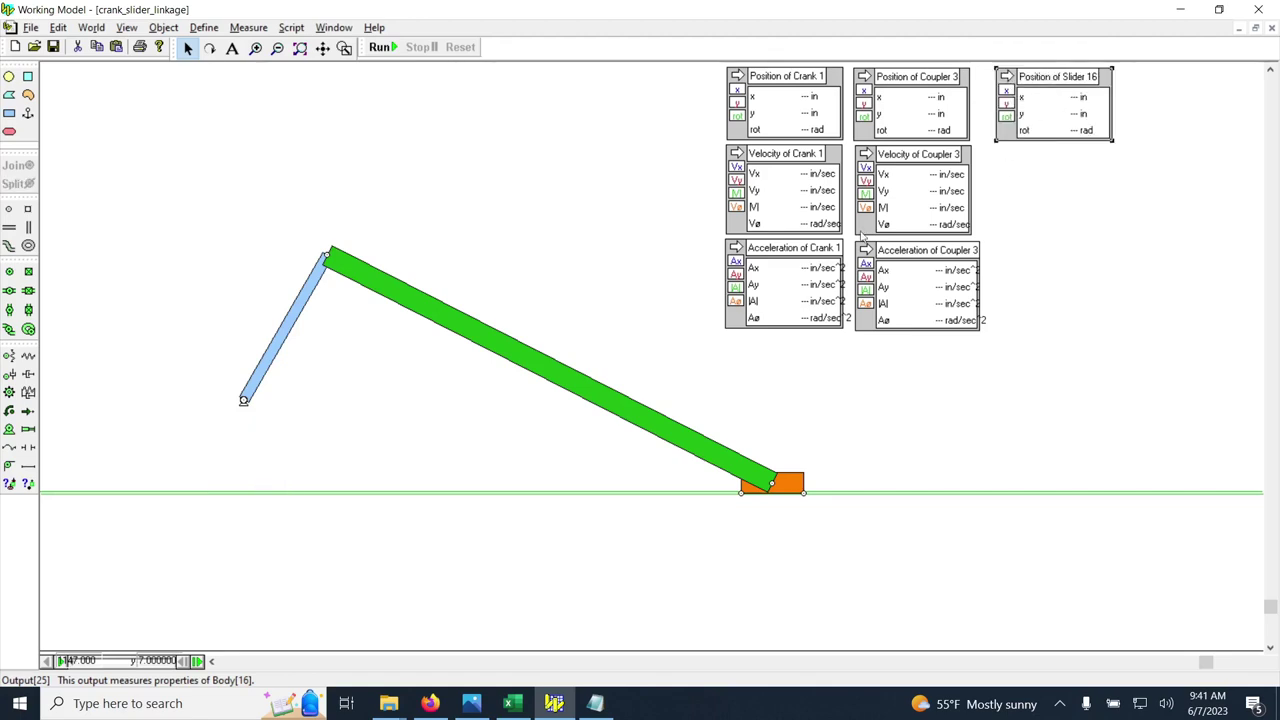
# - Add a Slider 16 velocity meter under its position meter
pyautogui.click(772, 487)
pyautogui.click(249, 35)
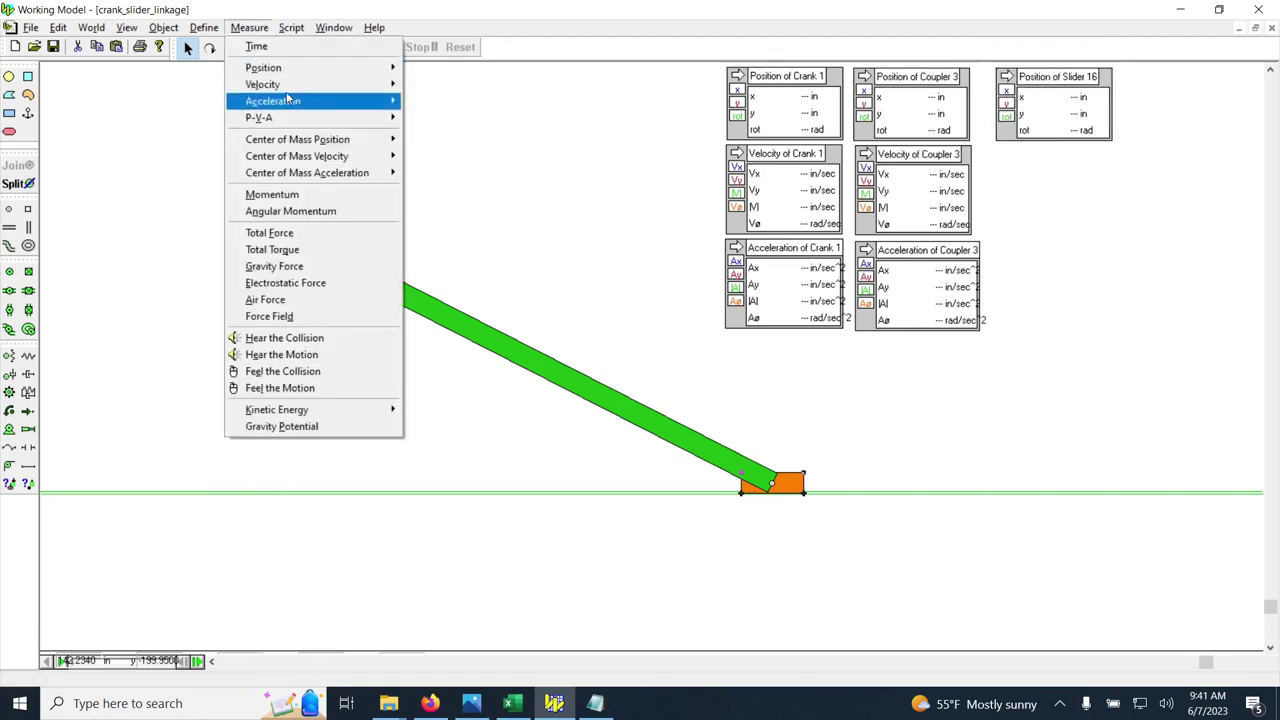
pyautogui.moveTo(334, 85)
pyautogui.click(447, 92)
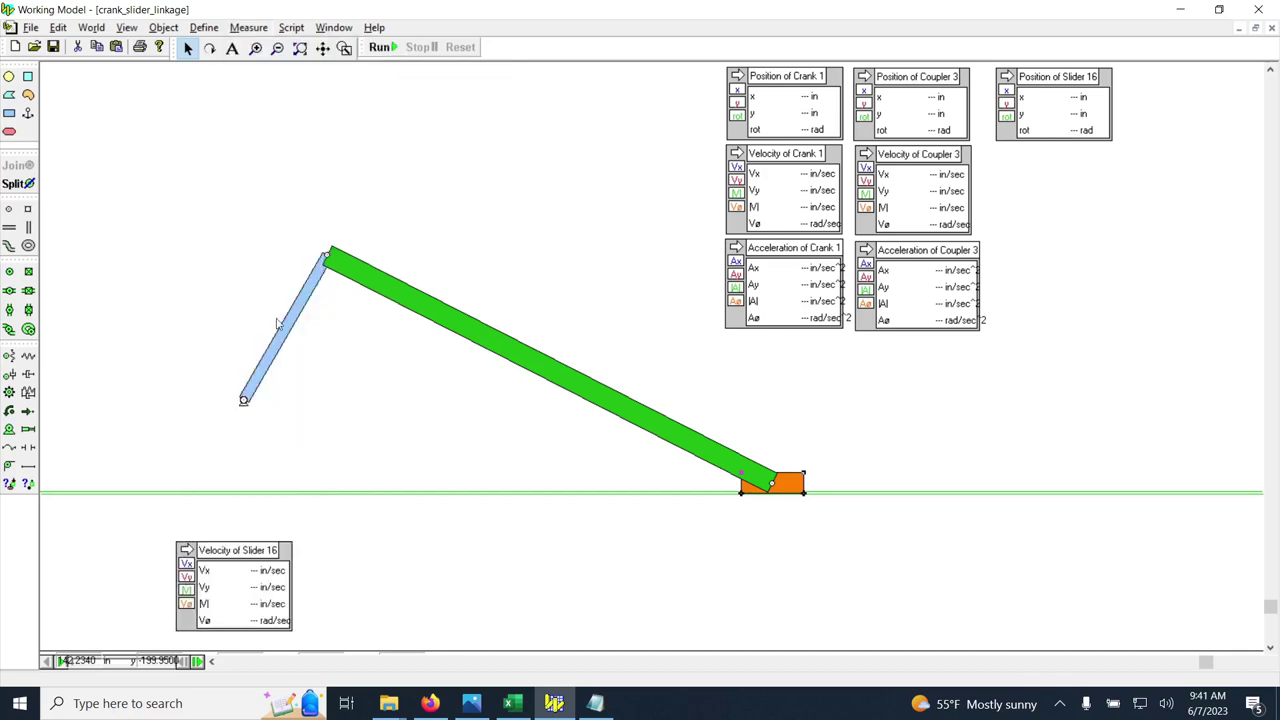
pyautogui.moveTo(255, 559); pyautogui.dragTo(1075, 160)
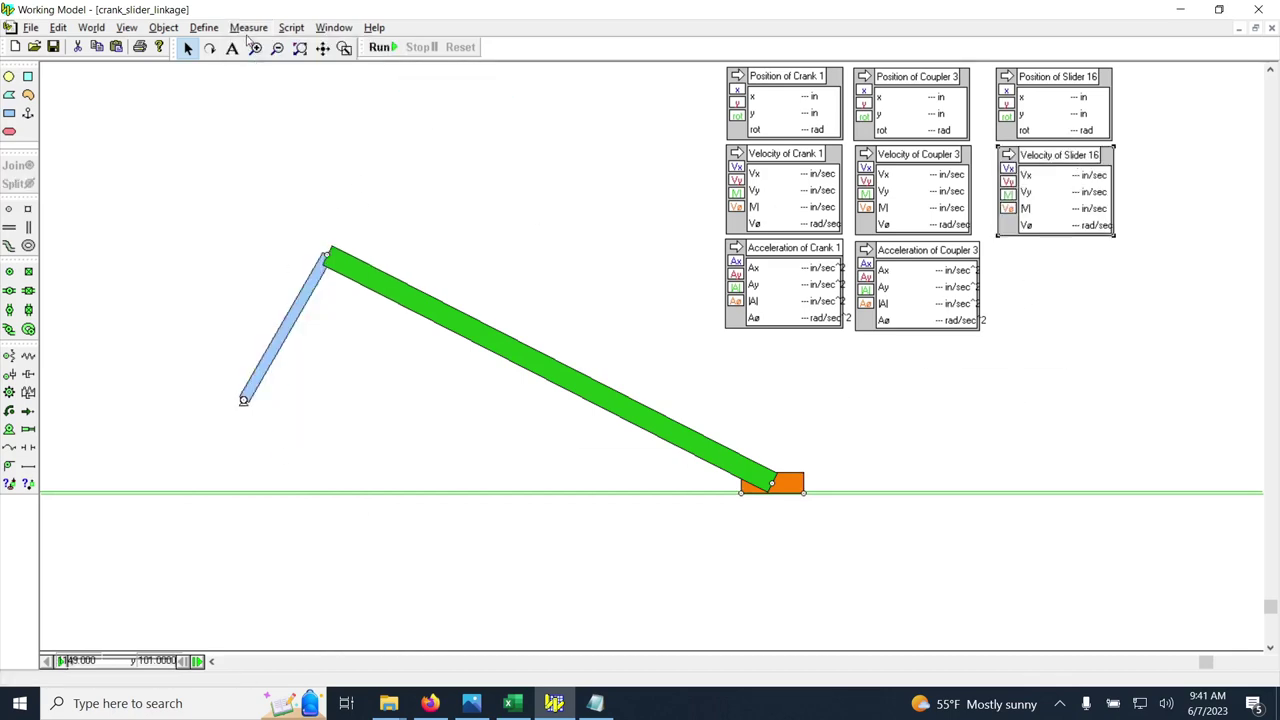
# - Add a Slider 16 acceleration meter under its velocity meter
pyautogui.click(798, 487)
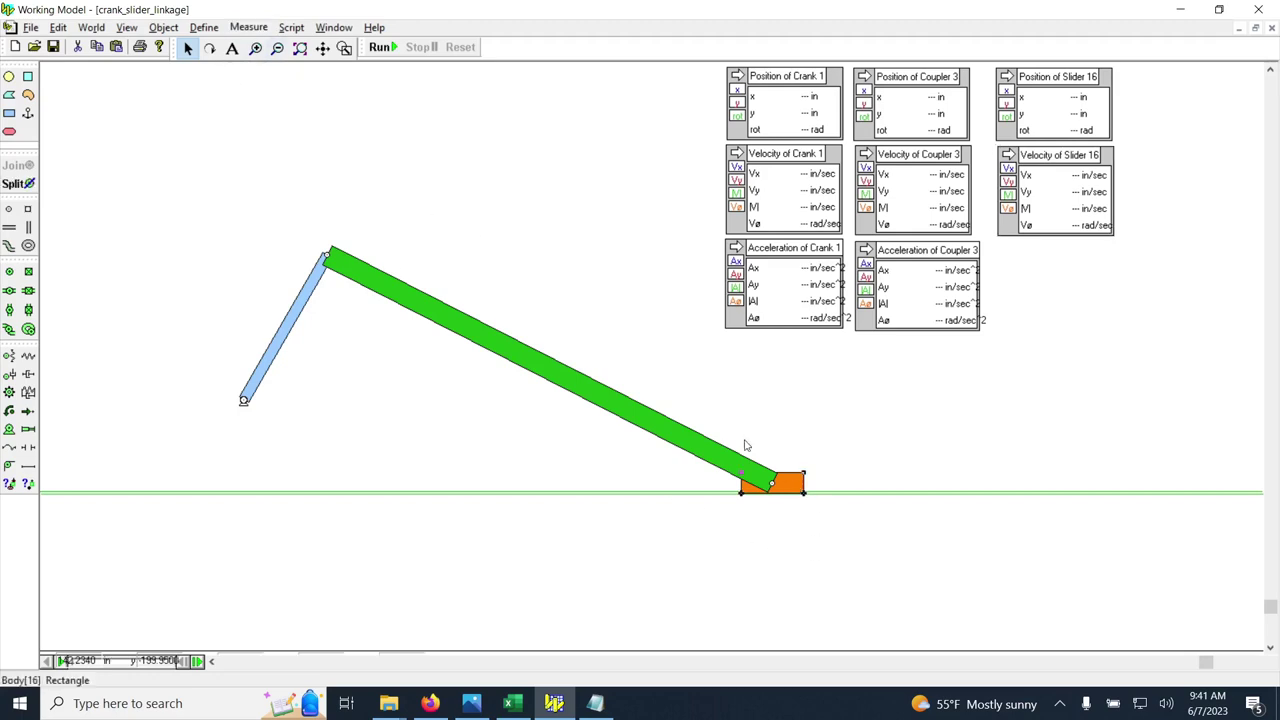
pyautogui.click(256, 28)
pyautogui.moveTo(280, 104)
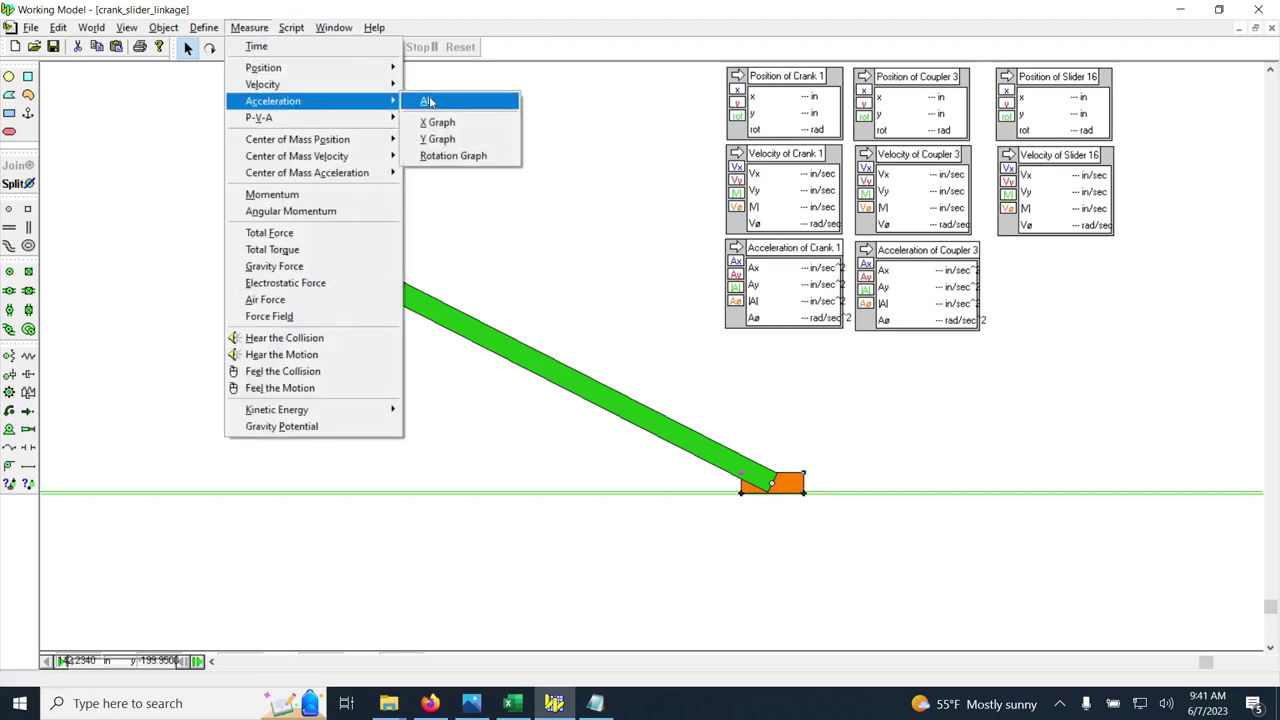
pyautogui.click(445, 106)
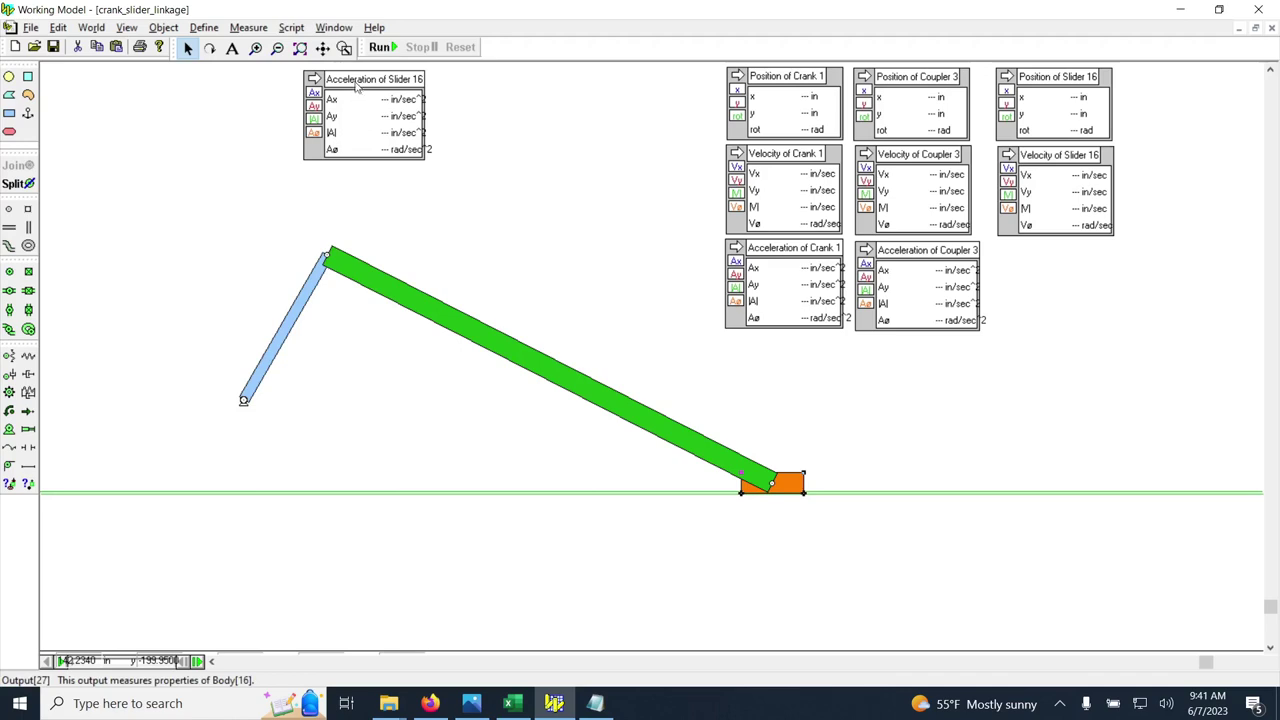
pyautogui.moveTo(356, 88); pyautogui.dragTo(1049, 258)
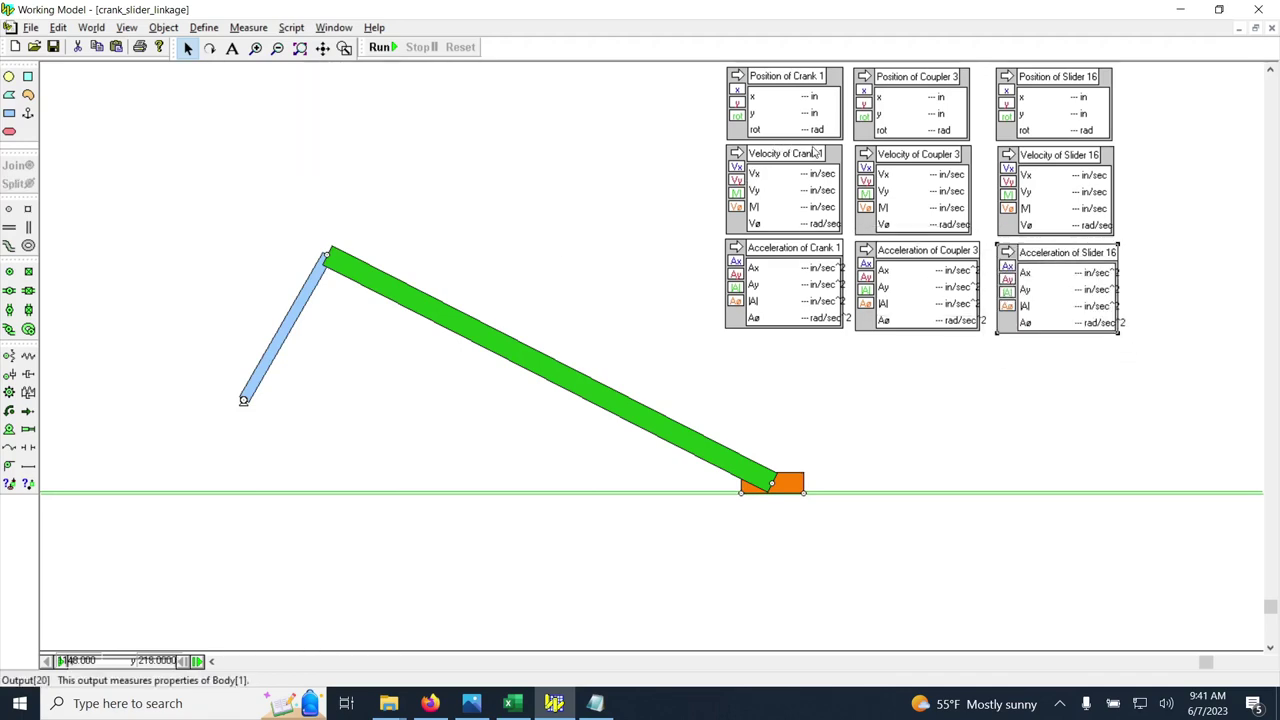
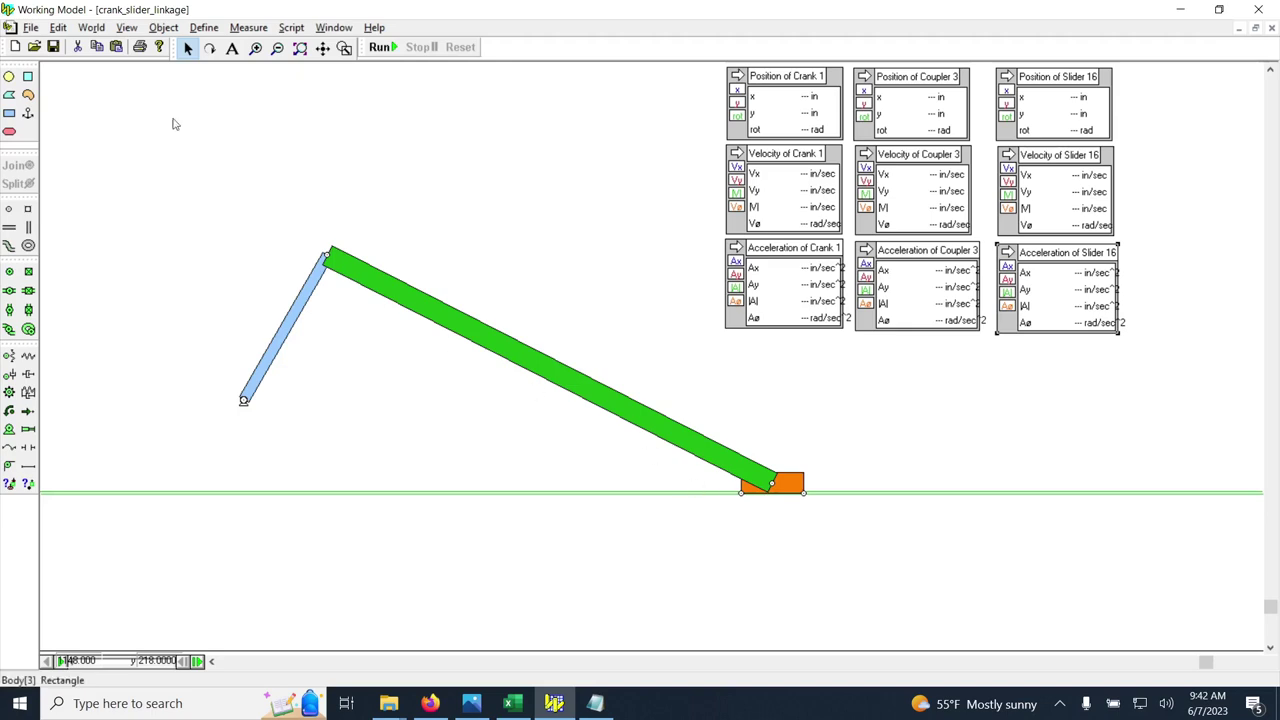
# - Save the crank-slider model, then run the simulation several times to record crank, coupler and slider meter values
pyautogui.click(53, 47)
pyautogui.click(380, 47)
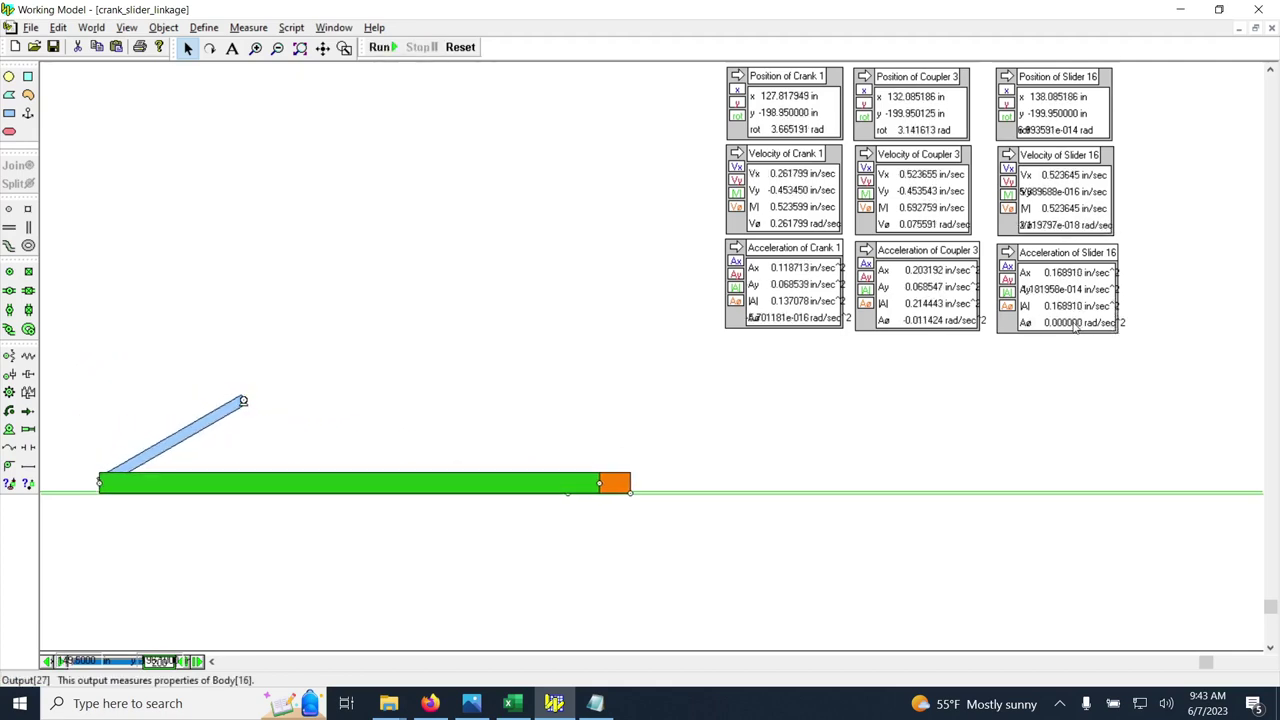
pyautogui.click(381, 47)
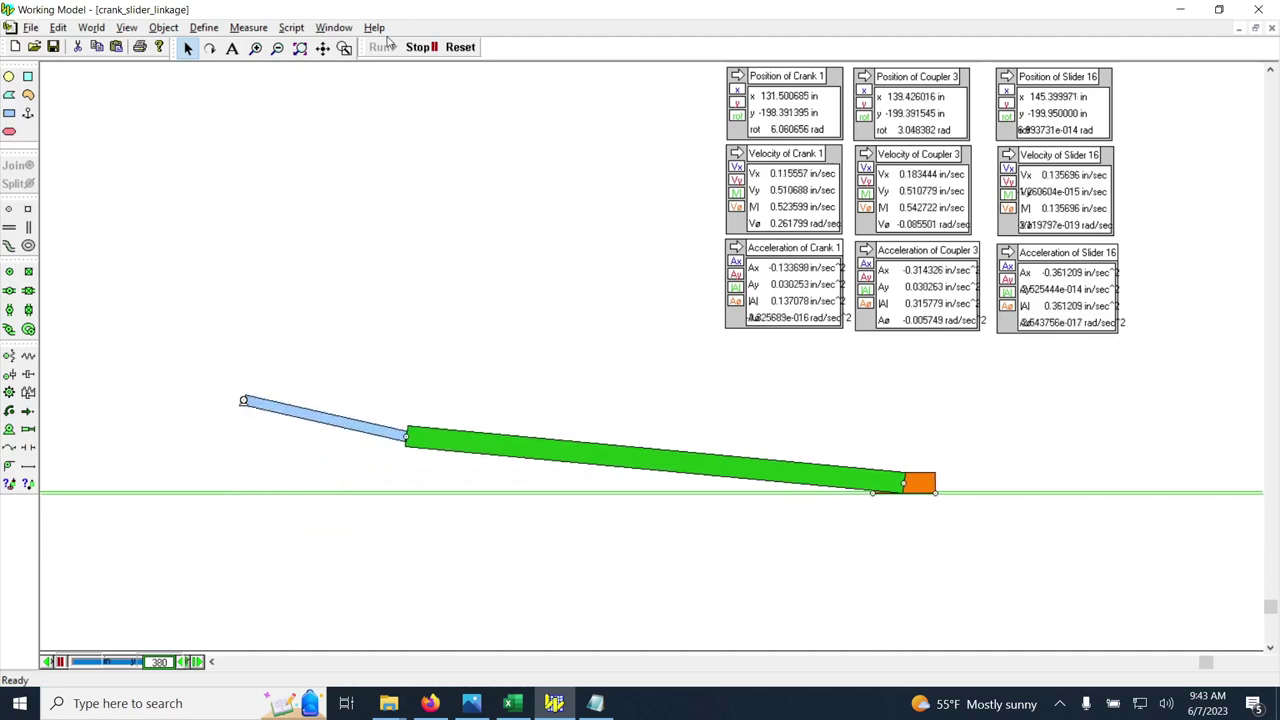
pyautogui.click(384, 46)
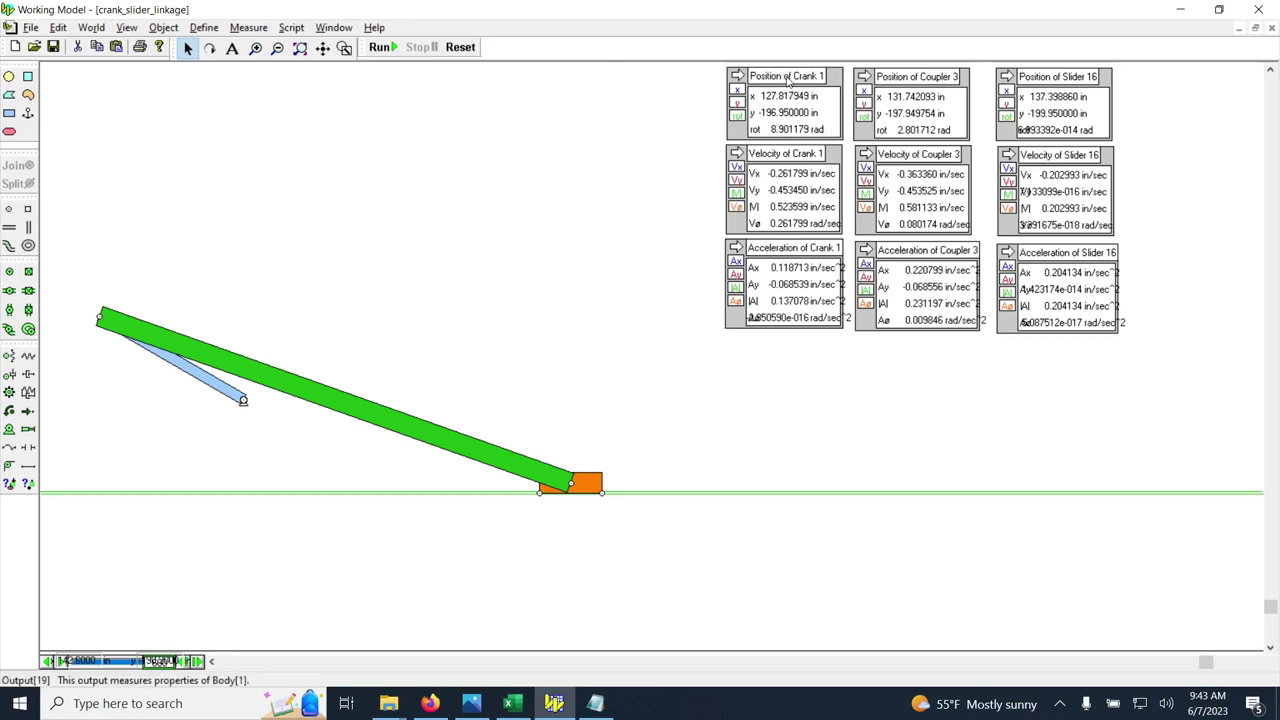
# - Reset the linkage, copy the Position of Crank 1 meter data, and switch to the blank Excel Book1
pyautogui.click(461, 47)
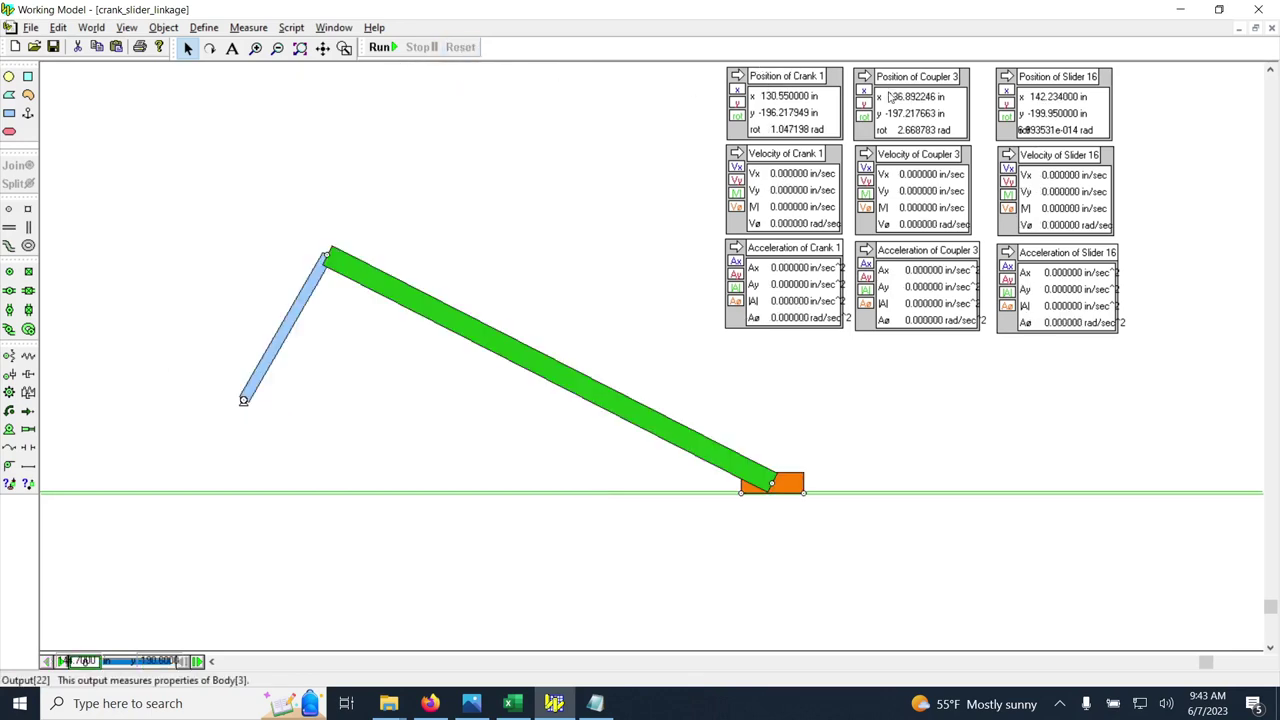
pyautogui.rightClick(798, 78)
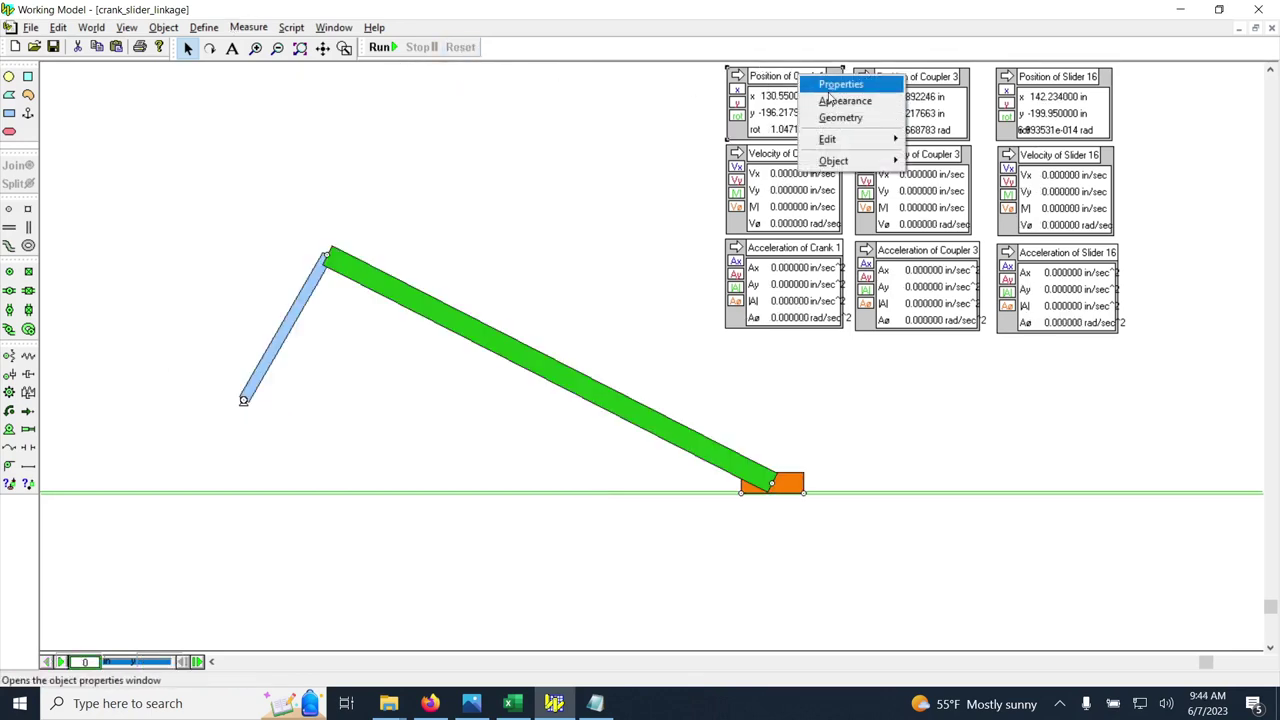
pyautogui.moveTo(828, 141)
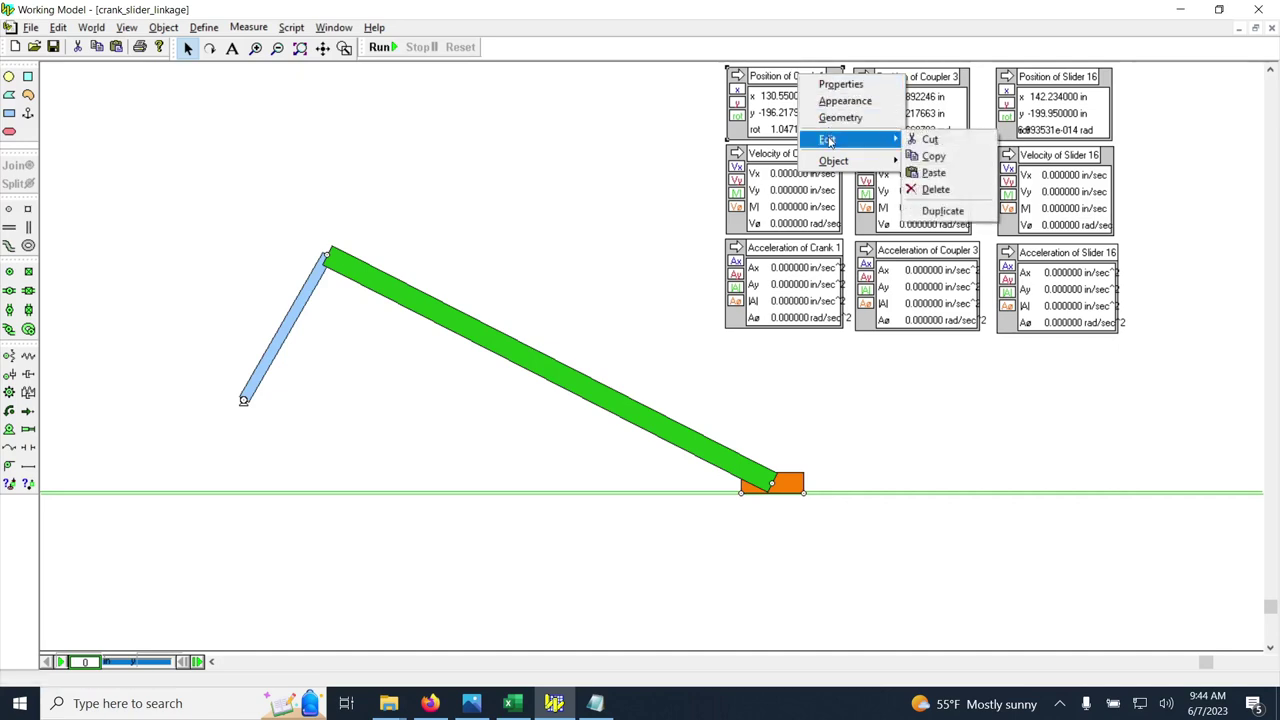
pyautogui.click(958, 158)
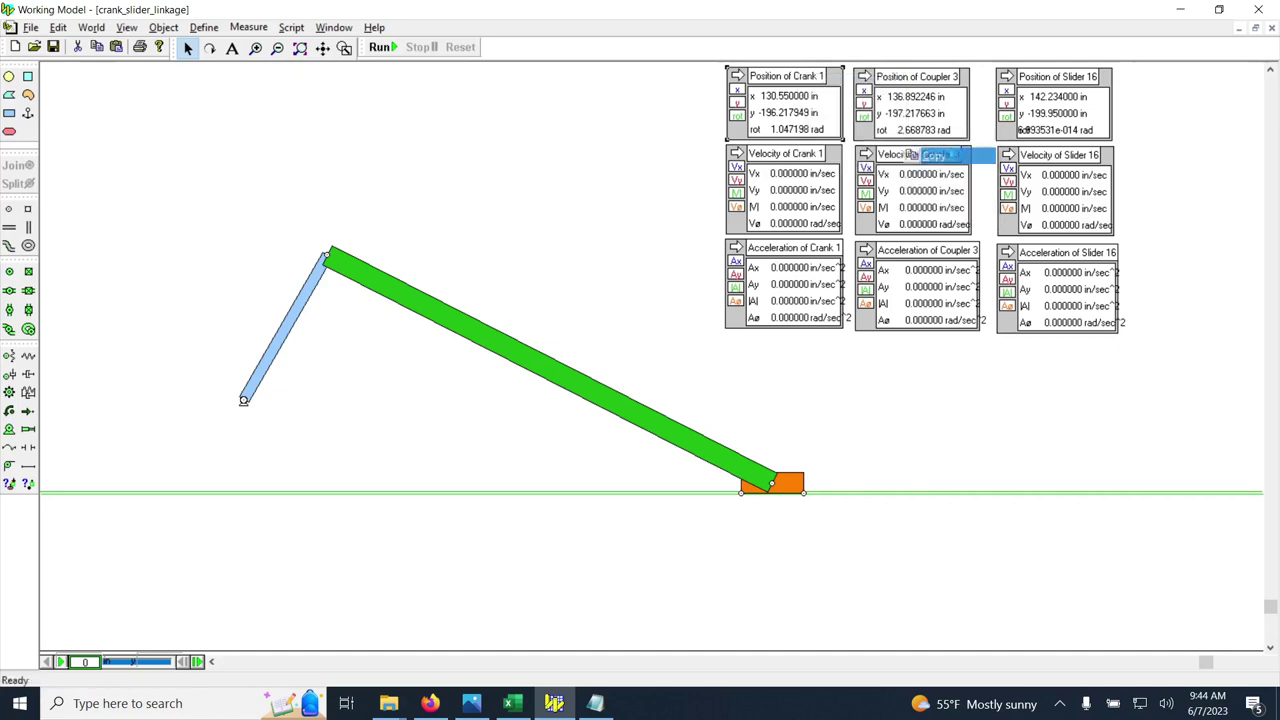
pyautogui.click(511, 704)
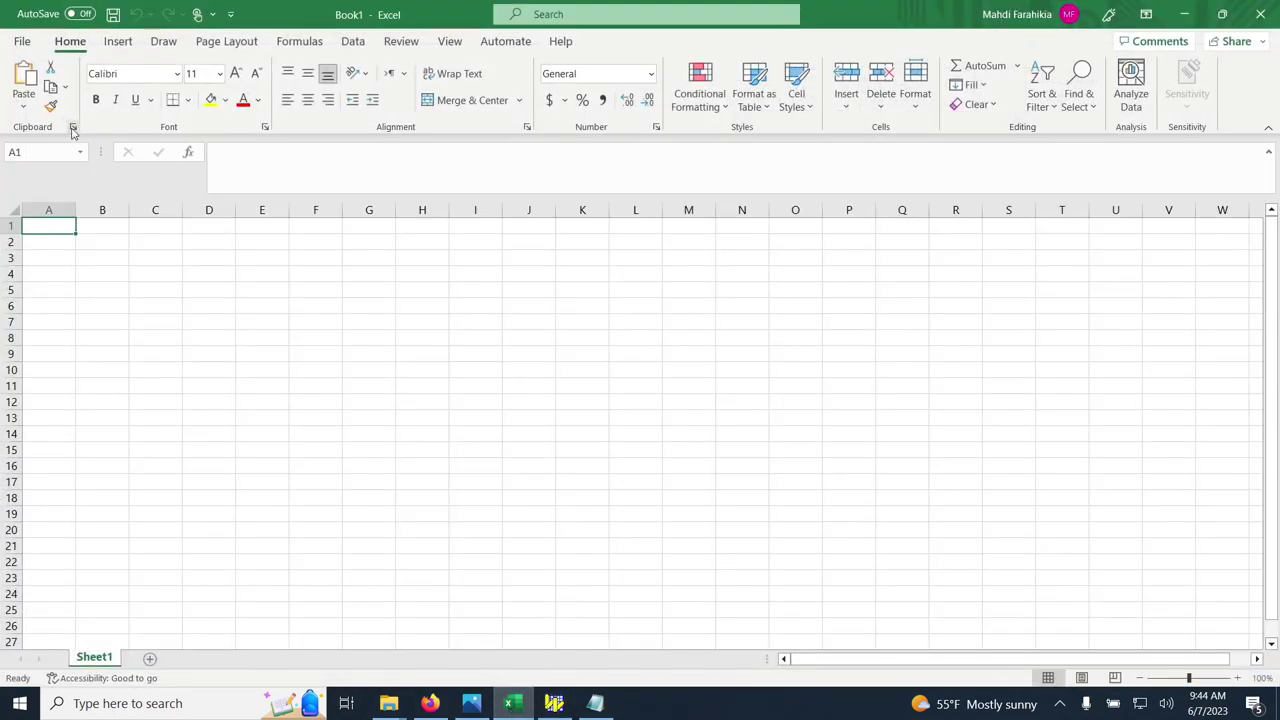
# - Paste the copied Crank 1, Coupler 3 and Slider 16 meter data into A1 of Sheet1, then deselect
pyautogui.hotkey('ctrl', 'v')
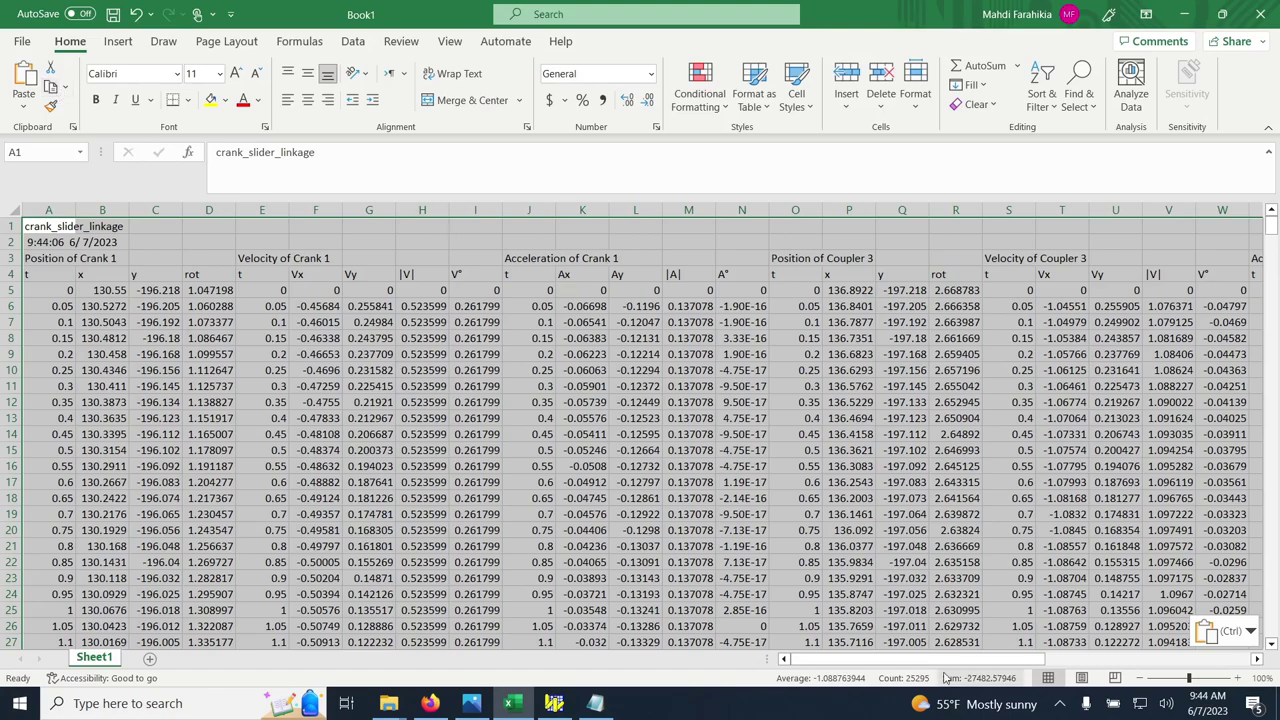
pyautogui.moveTo(944, 660); pyautogui.dragTo(900, 664)
pyautogui.click(315, 418)
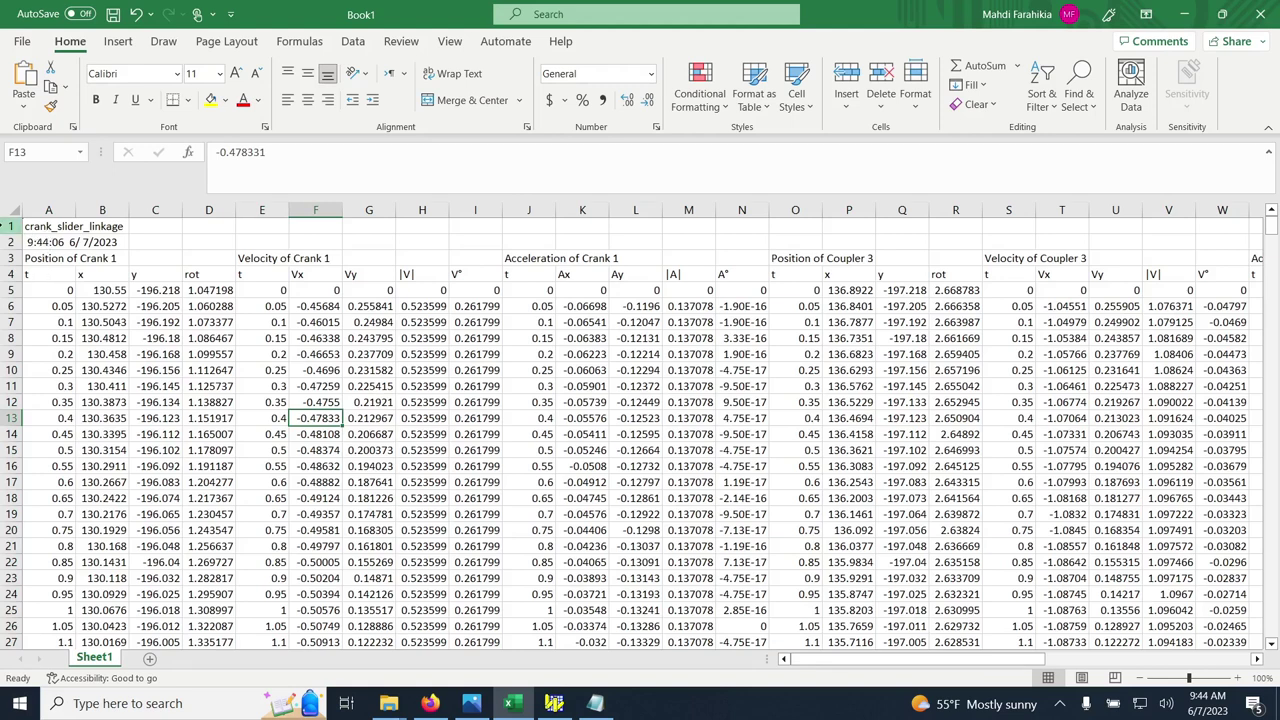
pyautogui.moveTo(8, 229)
pyautogui.mouseDown()
pyautogui.moveTo(8, 258)
pyautogui.moveTo(9, 241)
pyautogui.mouseUp()
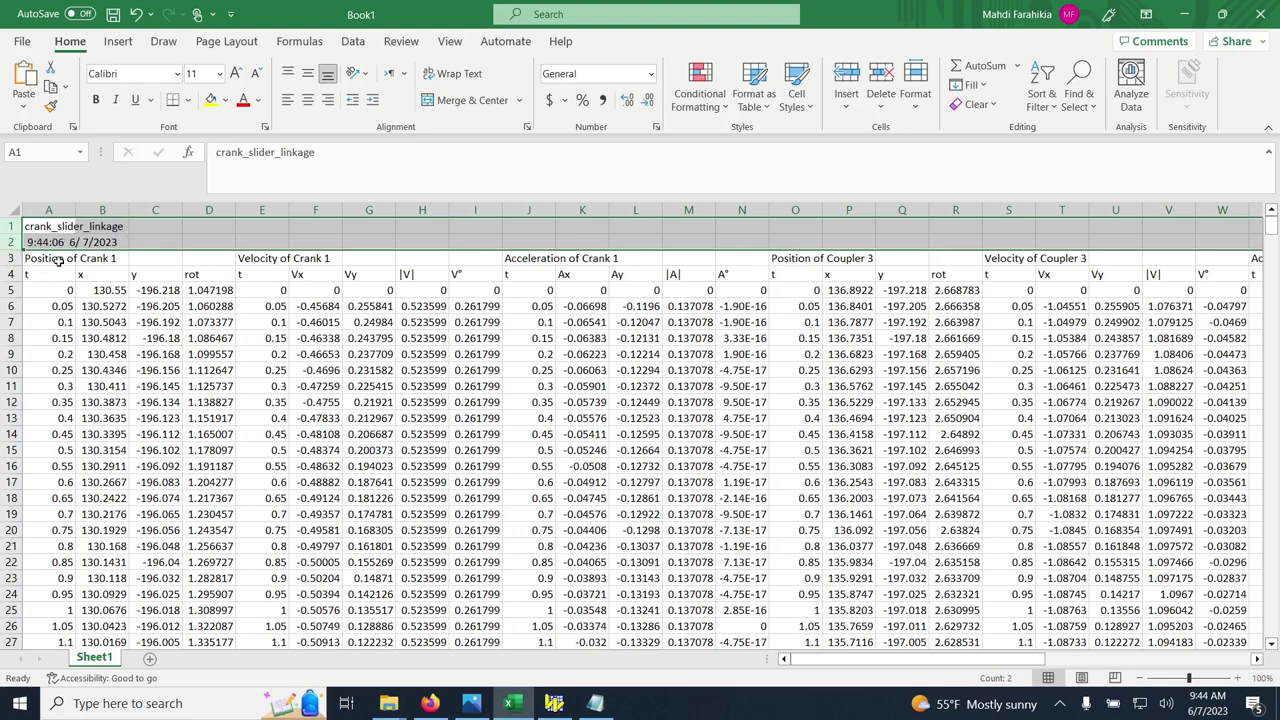
pyautogui.moveTo(48, 258); pyautogui.dragTo(197, 258)
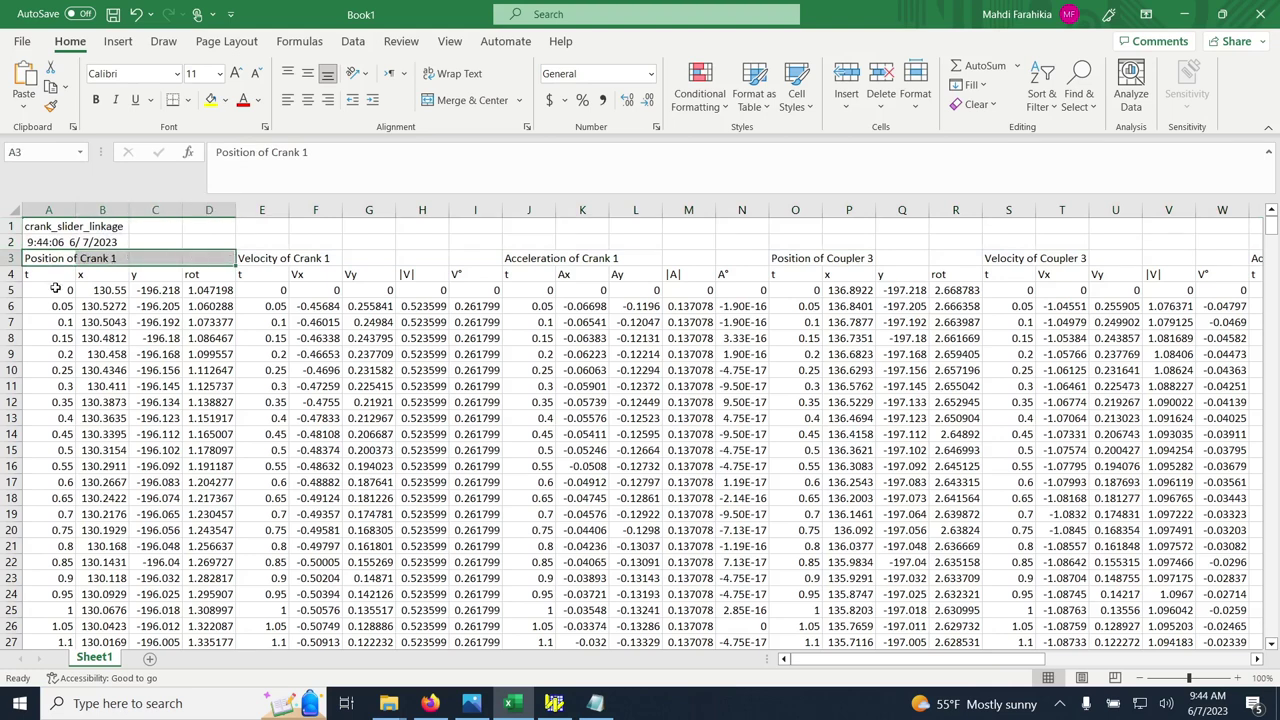
pyautogui.moveTo(47, 274); pyautogui.dragTo(48, 546)
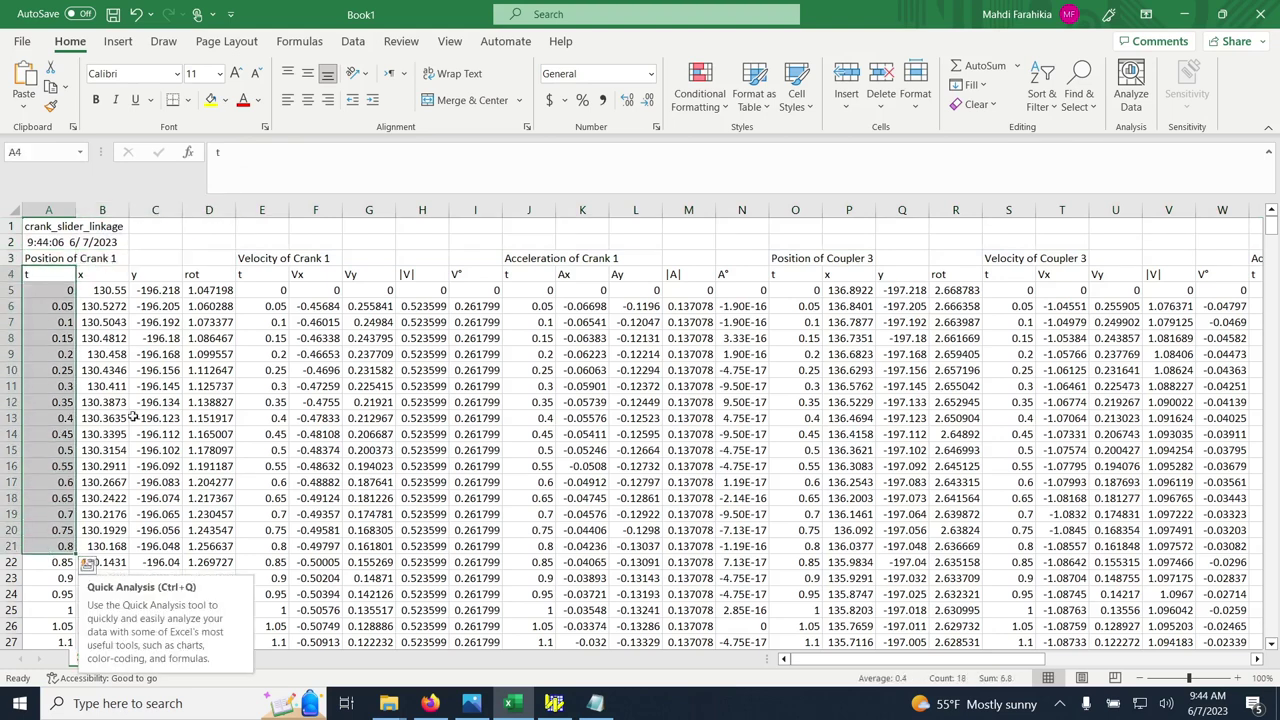
pyautogui.moveTo(93, 276); pyautogui.dragTo(100, 356)
pyautogui.moveTo(155, 275); pyautogui.dragTo(141, 356)
pyautogui.moveTo(201, 274); pyautogui.dragTo(200, 354)
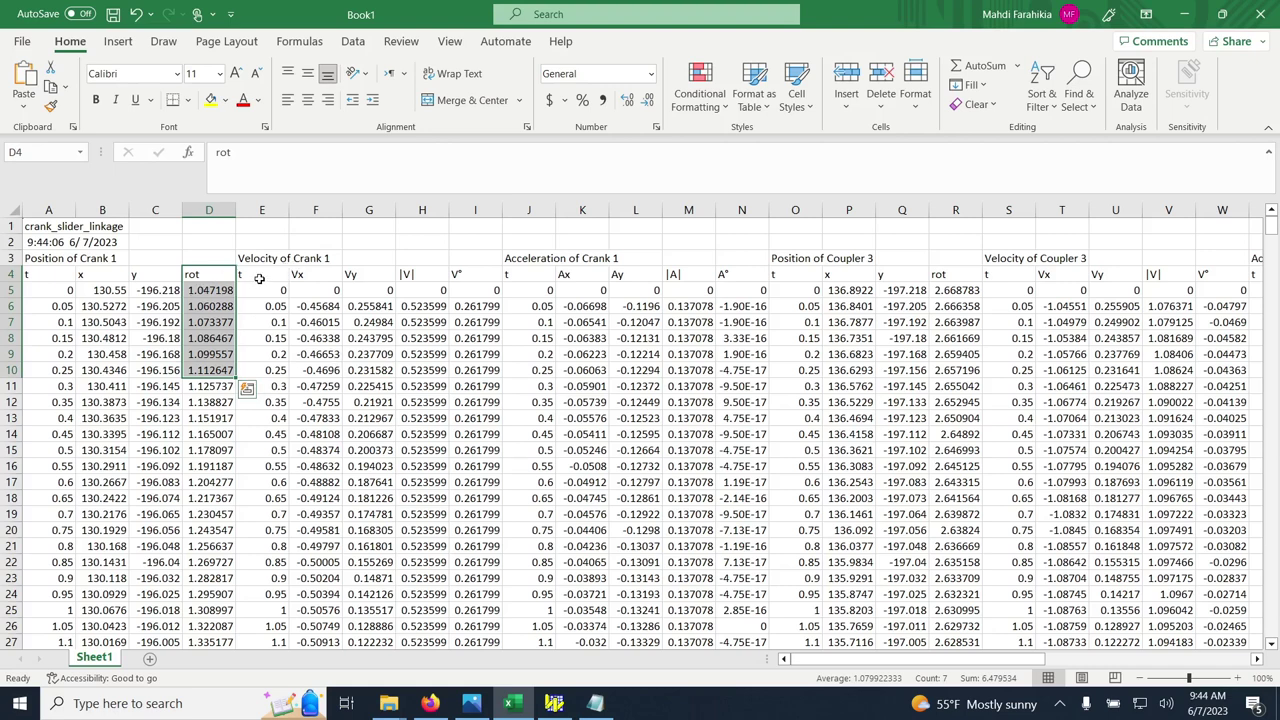
pyautogui.moveTo(260, 279); pyautogui.dragTo(262, 354)
pyautogui.moveTo(316, 274); pyautogui.dragTo(352, 276)
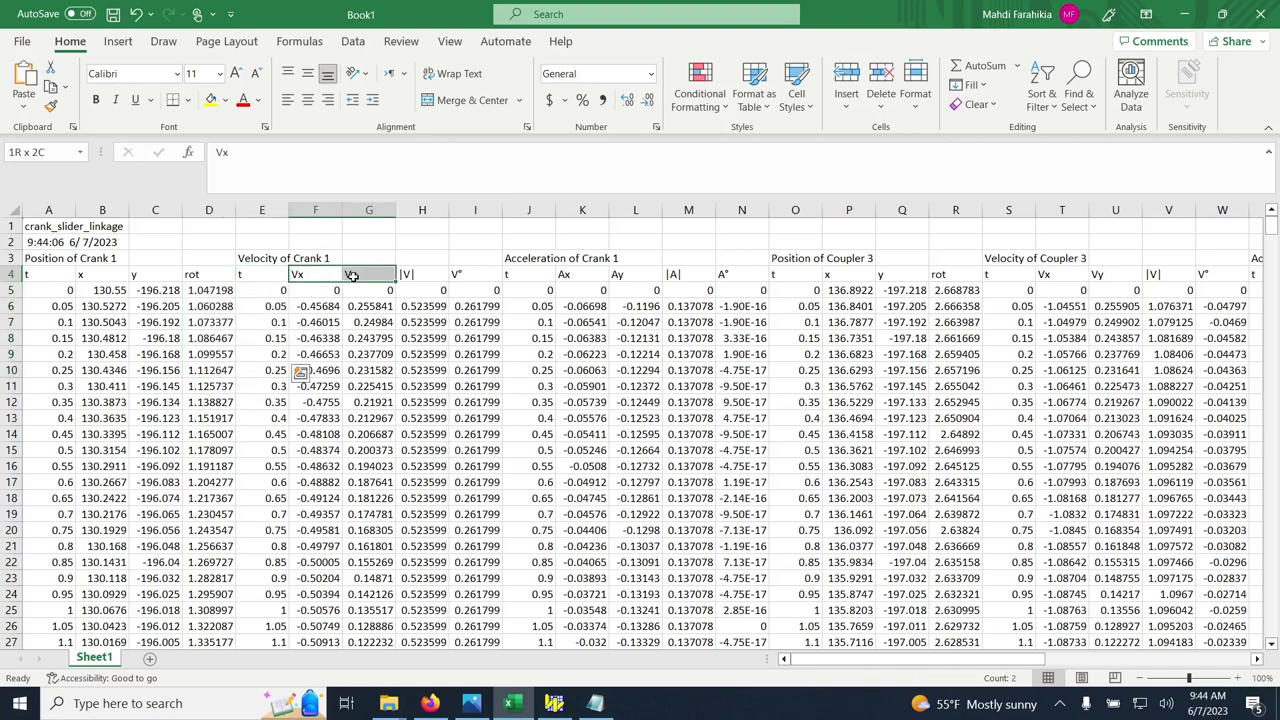
pyautogui.moveTo(352, 276); pyautogui.dragTo(365, 404)
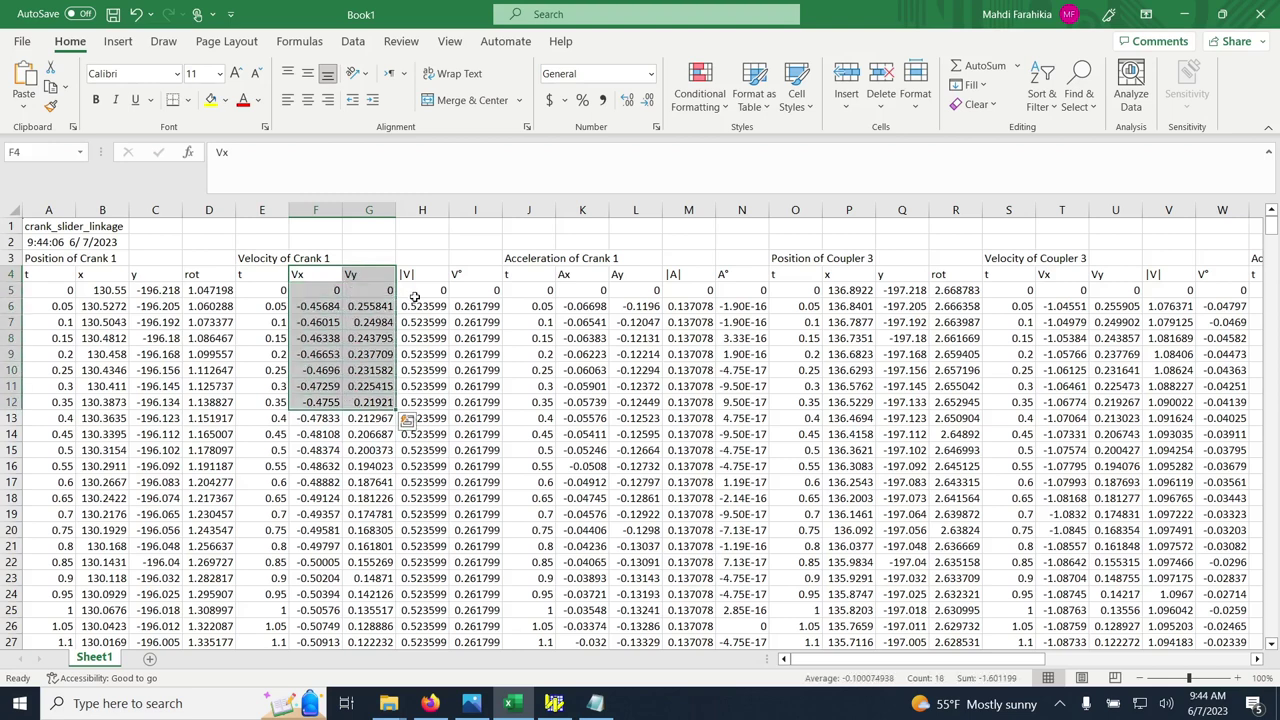
pyautogui.moveTo(414, 274); pyautogui.dragTo(420, 356)
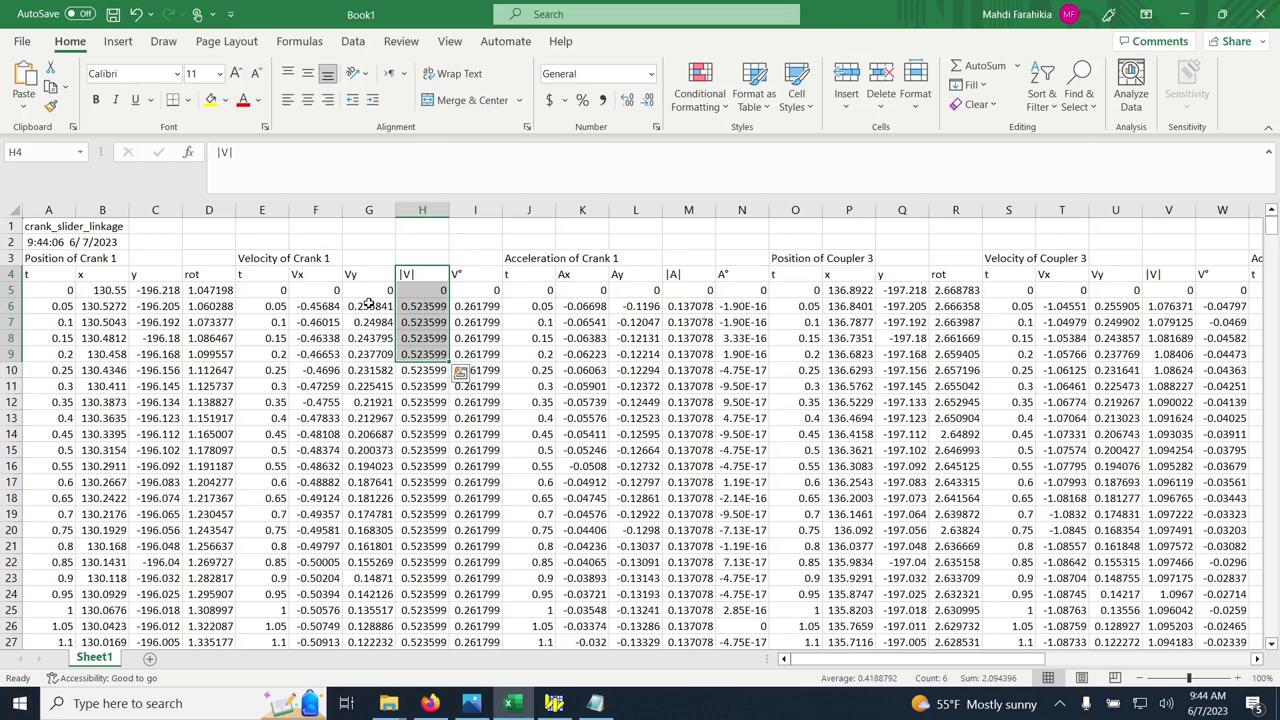
pyautogui.moveTo(470, 273); pyautogui.dragTo(474, 356)
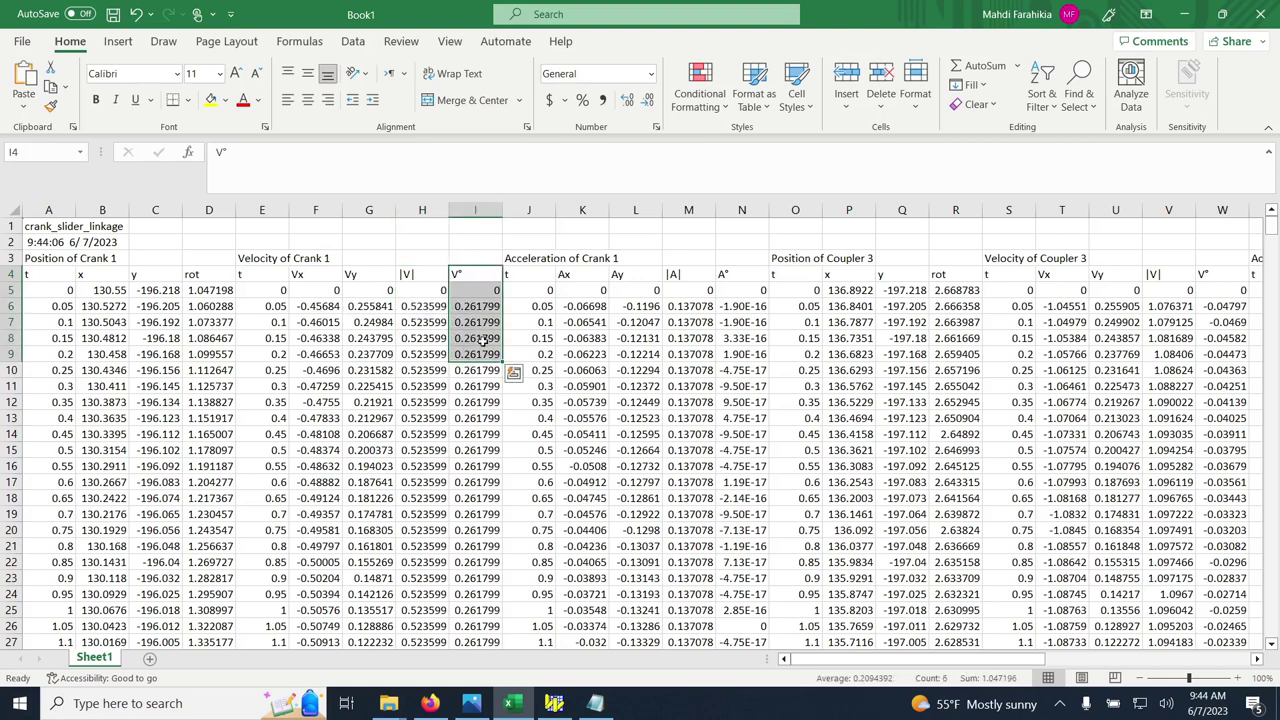
pyautogui.moveTo(530, 260); pyautogui.dragTo(742, 322)
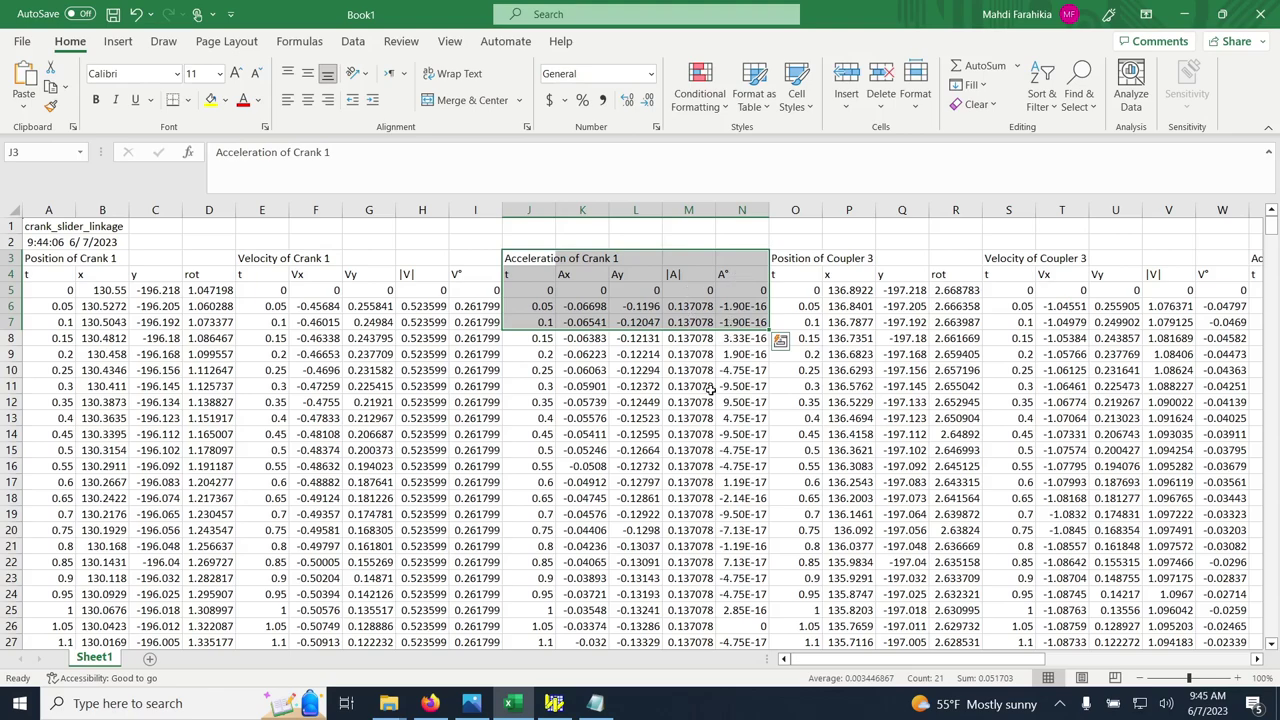
pyautogui.moveTo(1006, 659)
pyautogui.mouseDown()
pyautogui.moveTo(1193, 637)
pyautogui.moveTo(990, 640)
pyautogui.mouseUp()
pyautogui.click(570, 368)
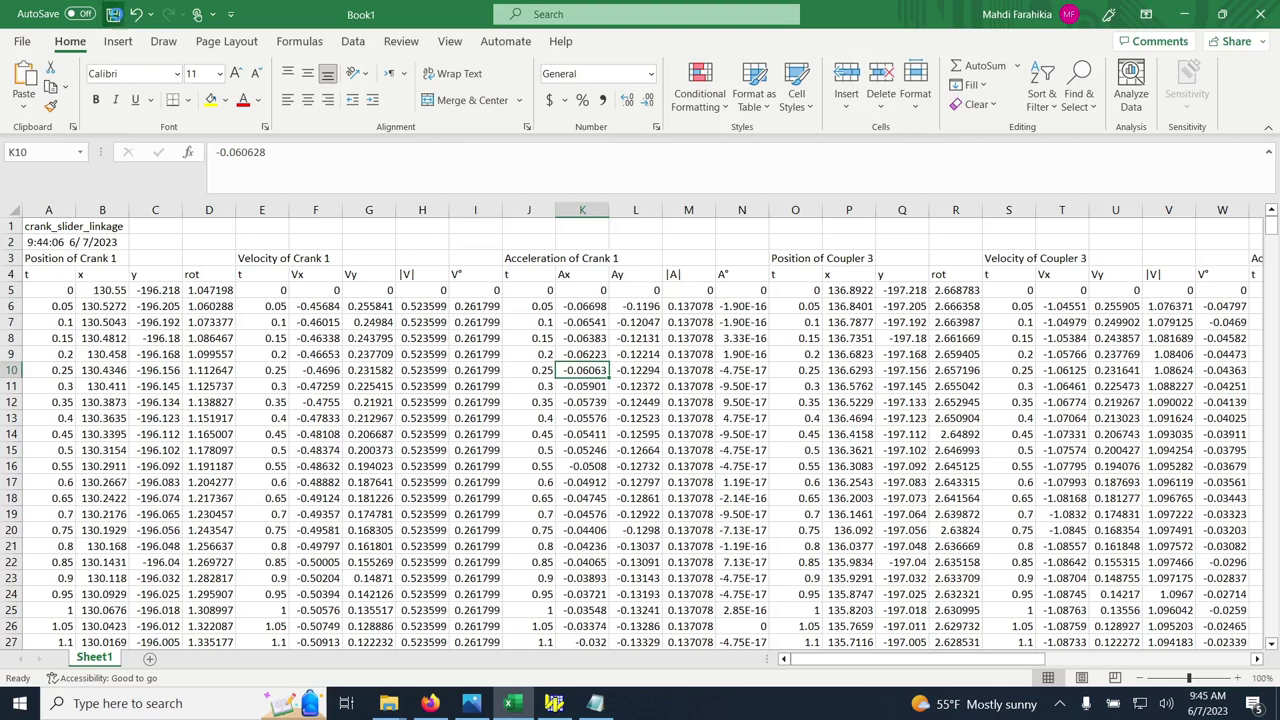
pyautogui.click(113, 14)
# - Browse the save location to Documents > Working Model Examples
pyautogui.click(224, 258)
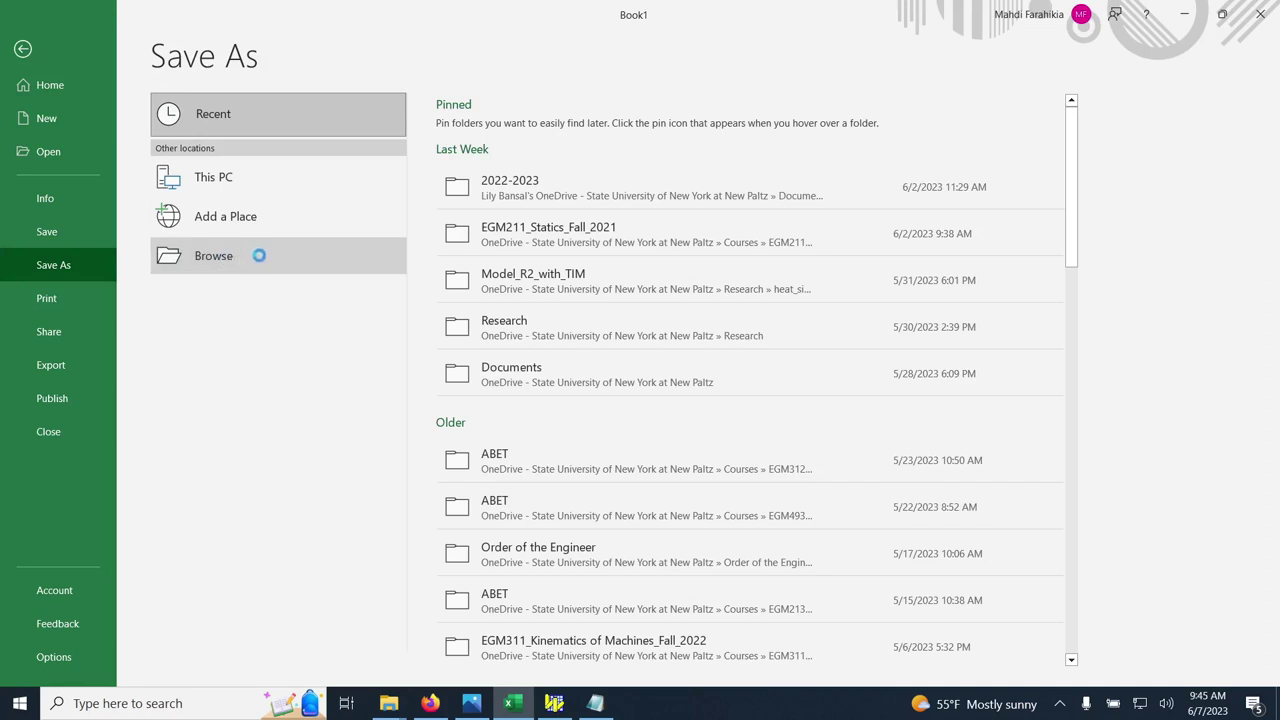
pyautogui.moveTo(416, 65); pyautogui.dragTo(496, 97)
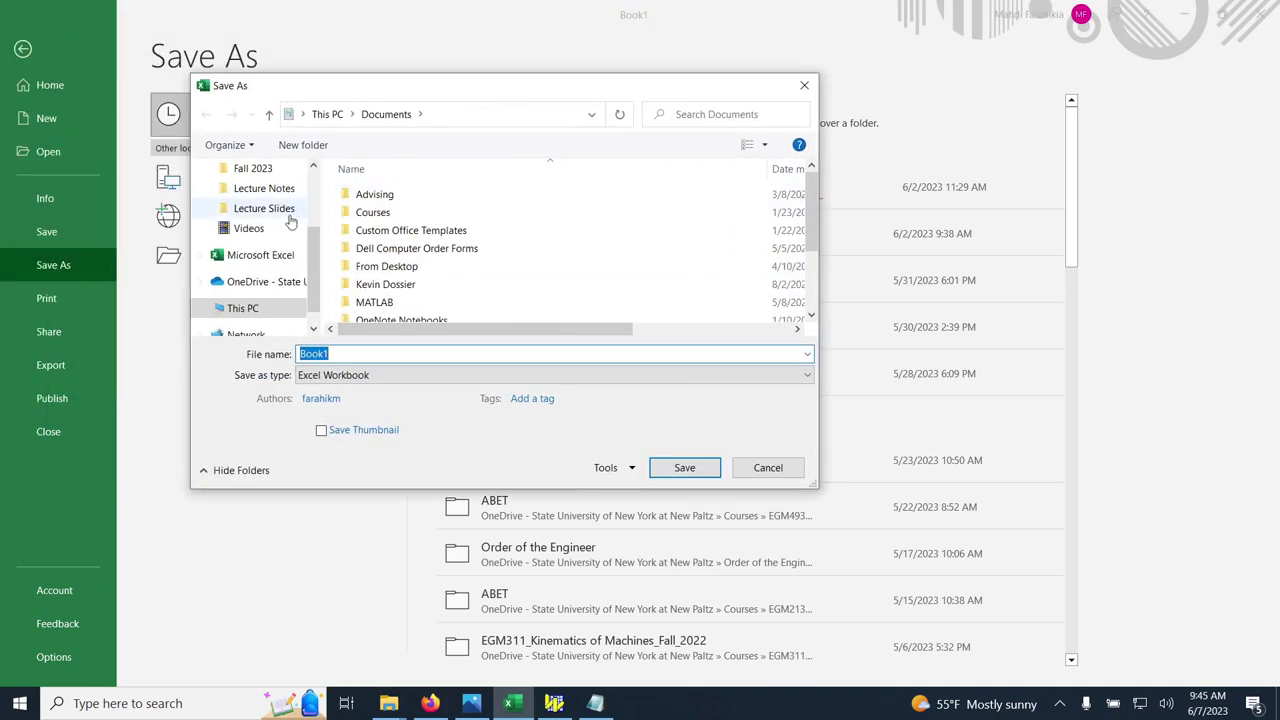
pyautogui.scroll(3, 320, 265)
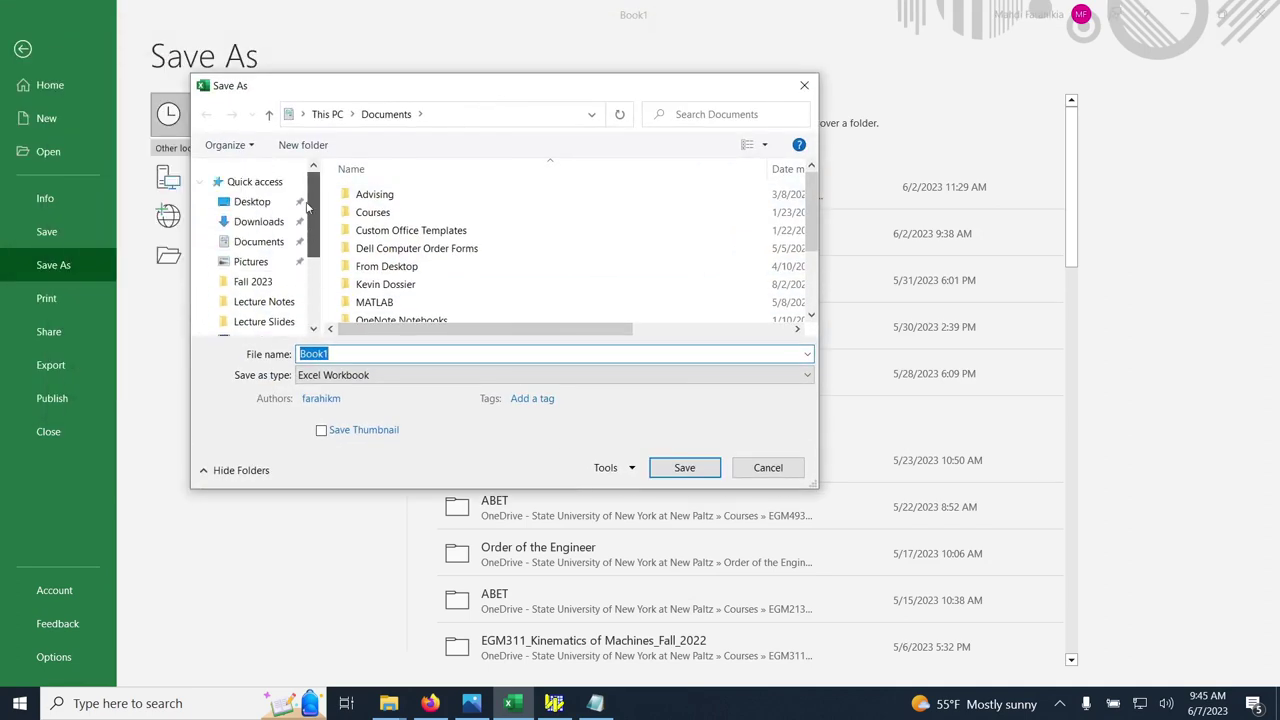
pyautogui.click(255, 242)
pyautogui.scroll(-2, 470, 240)
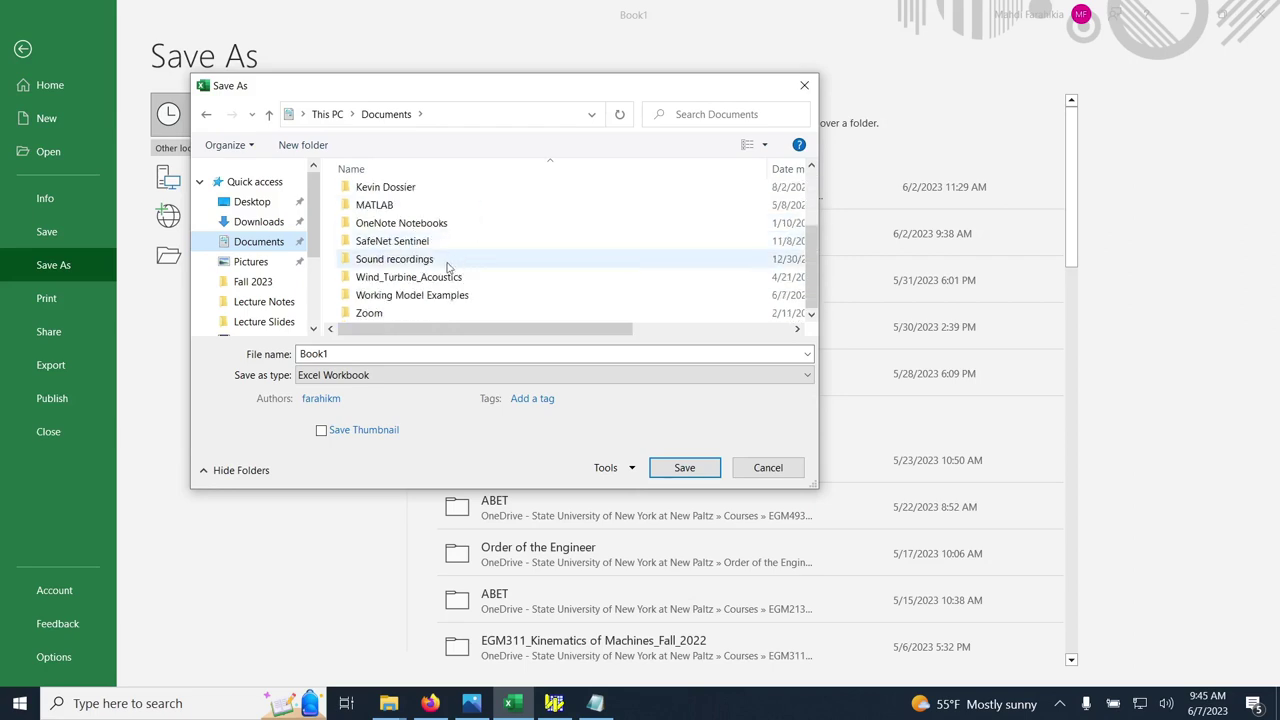
pyautogui.doubleClick(416, 296)
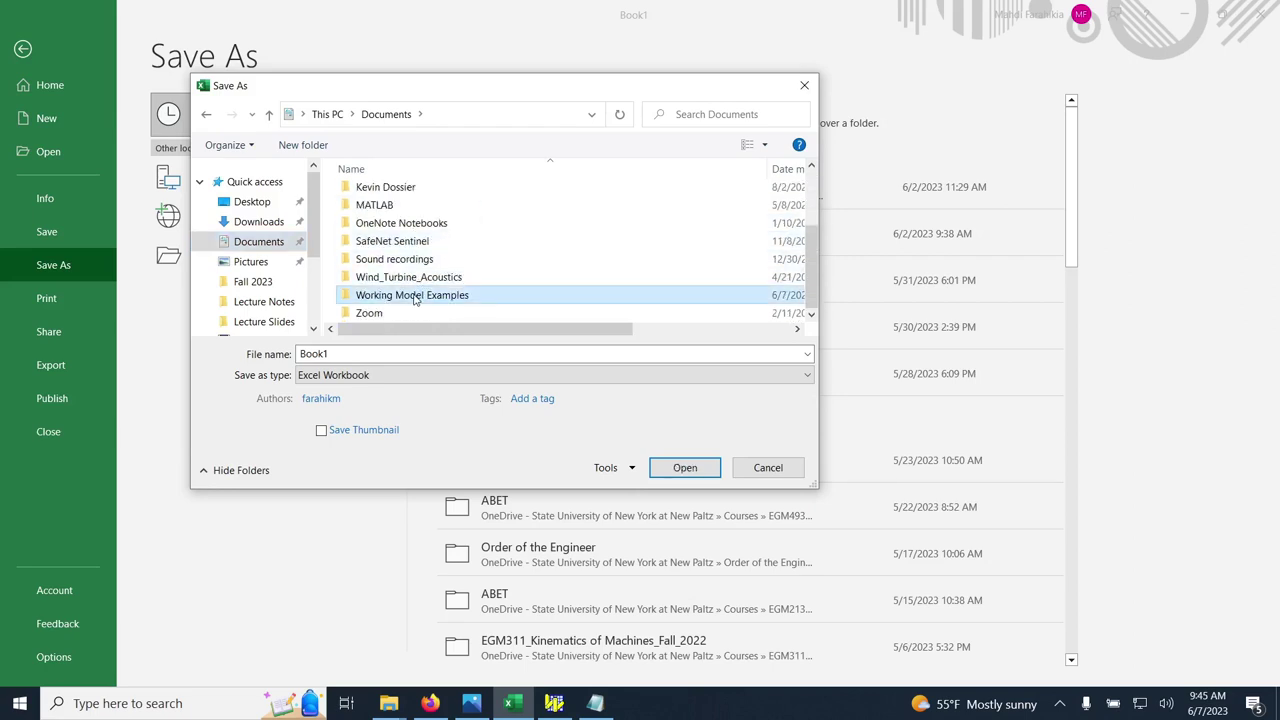
# - Save as Excel Workbook named crank_slider_linkage, then minimize Excel to return to Working Model
pyautogui.click(376, 375)
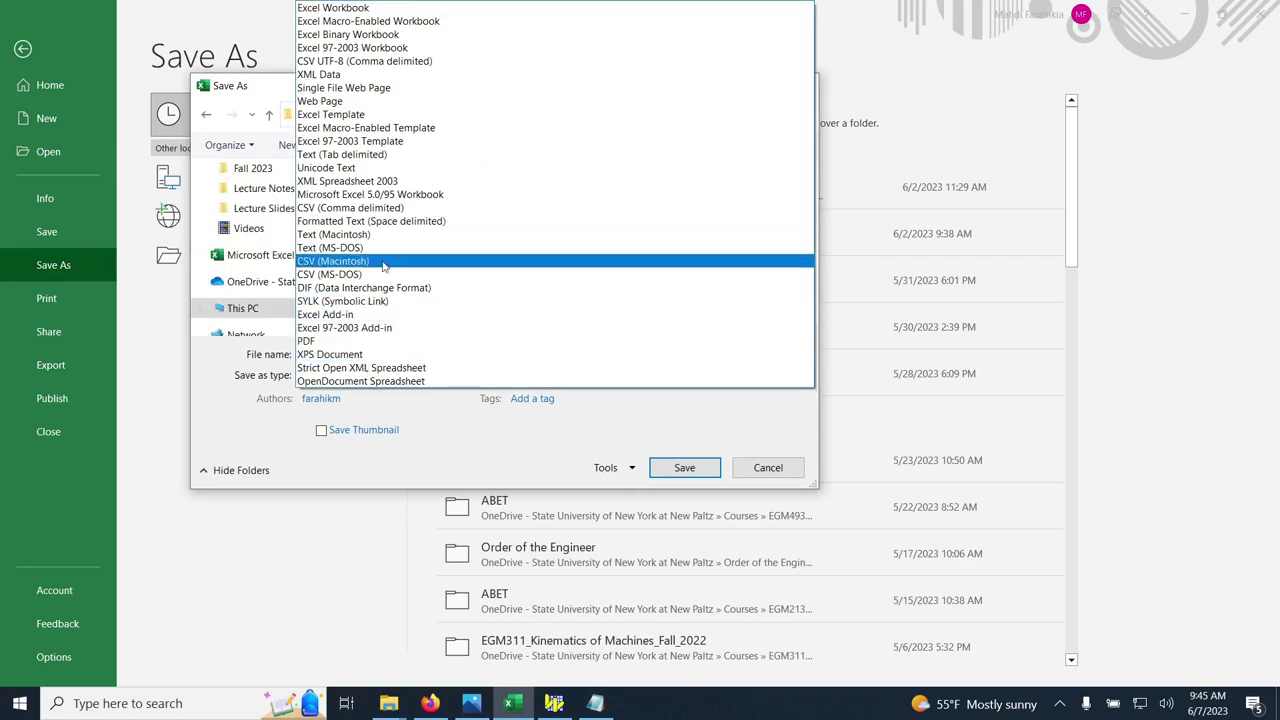
pyautogui.press('Escape')
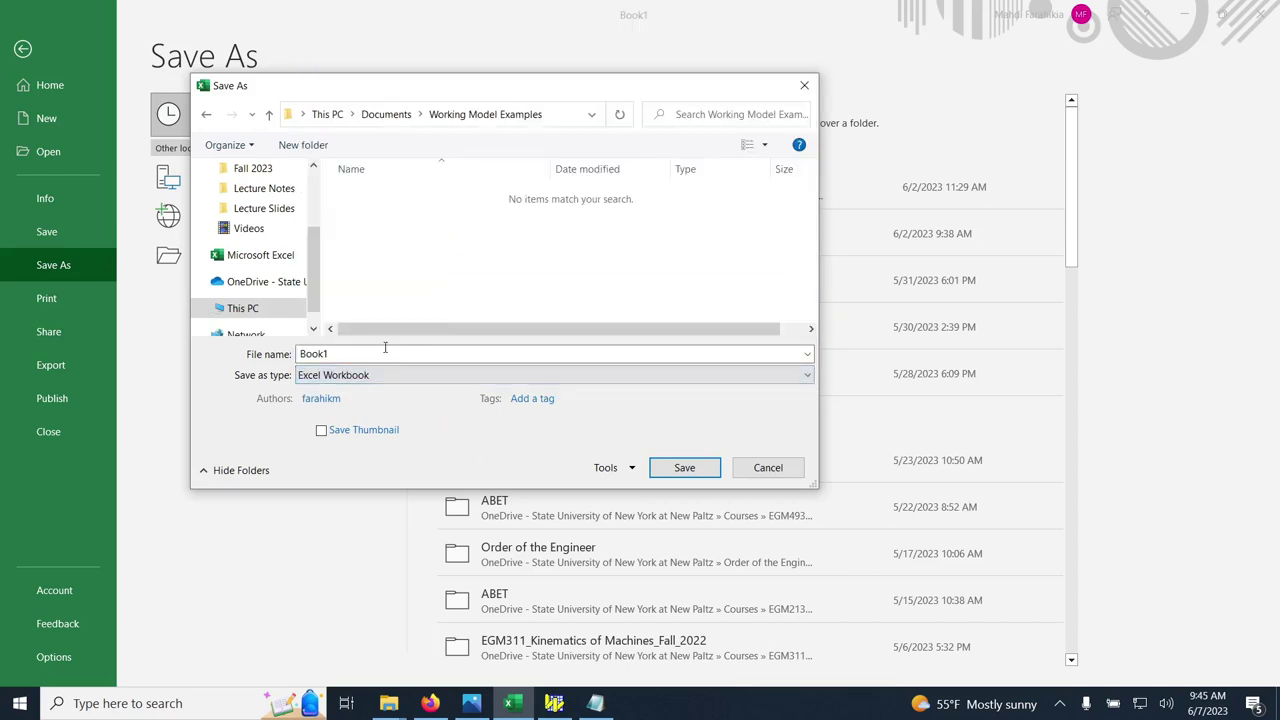
pyautogui.click(347, 352)
pyautogui.write('c')
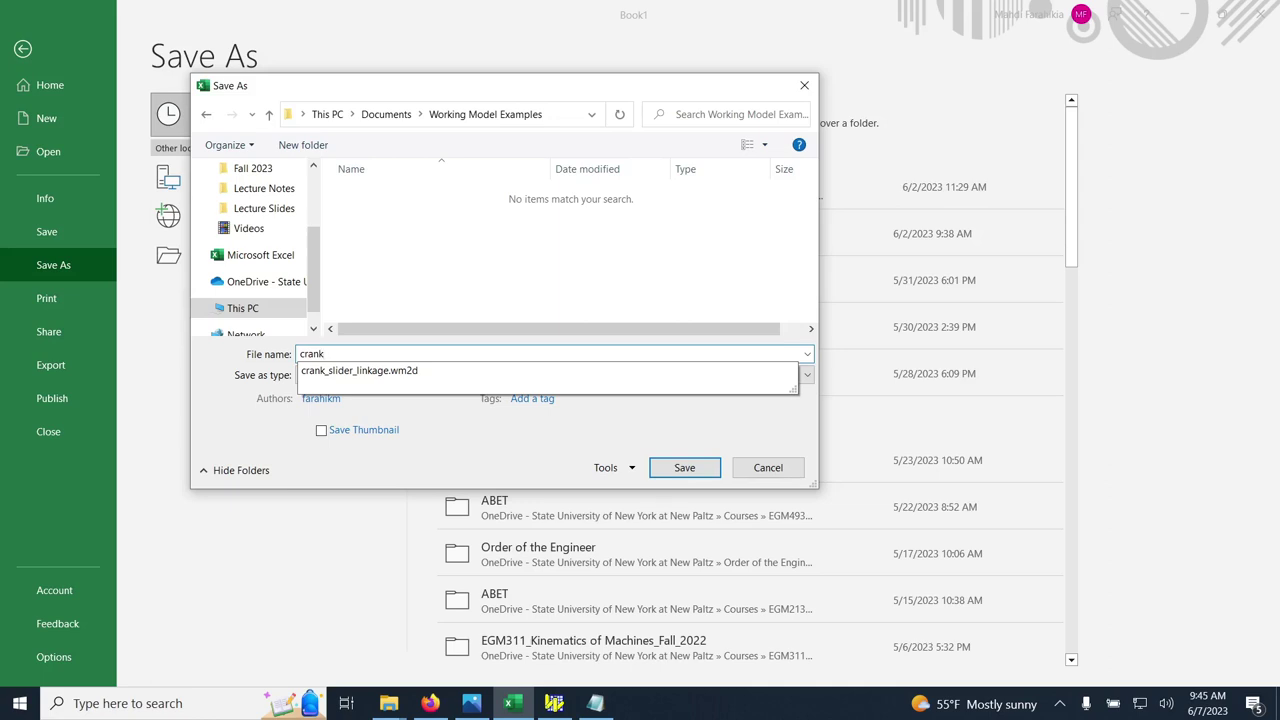
pyautogui.write('rank')
pyautogui.press('Down')
pyautogui.press('BackSpace')
pyautogui.press('BackSpace')
pyautogui.press('BackSpace')
pyautogui.press('Escape')
pyautogui.click(684, 468)
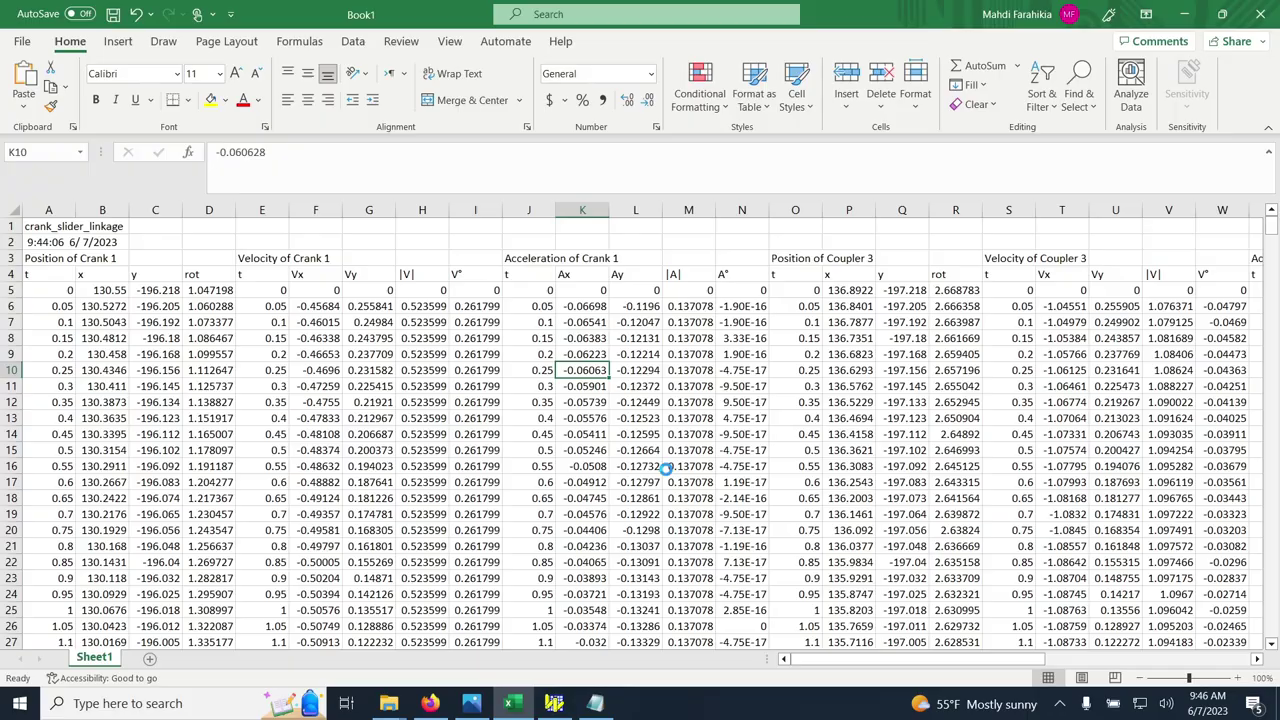
pyautogui.click(1184, 14)
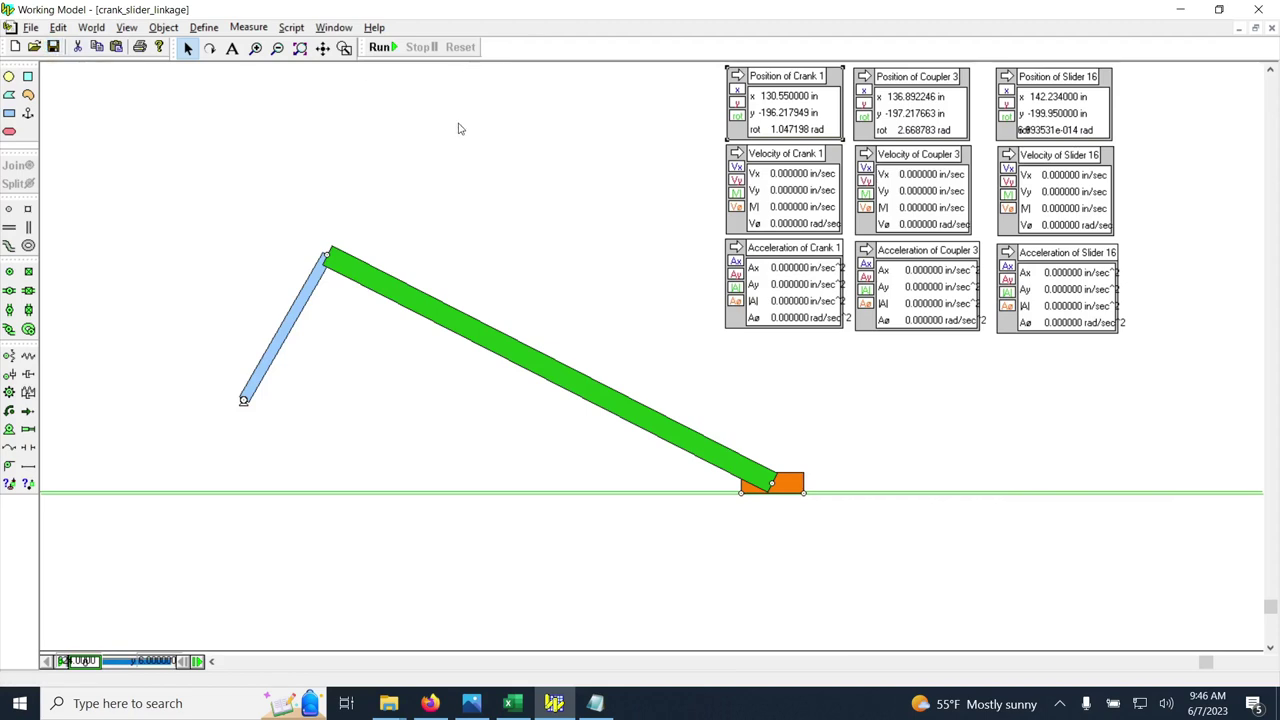
# - Through File > Export, target Documents > Working Model Examples with Video for Windows (*.avi) as type
pyautogui.click(28, 29)
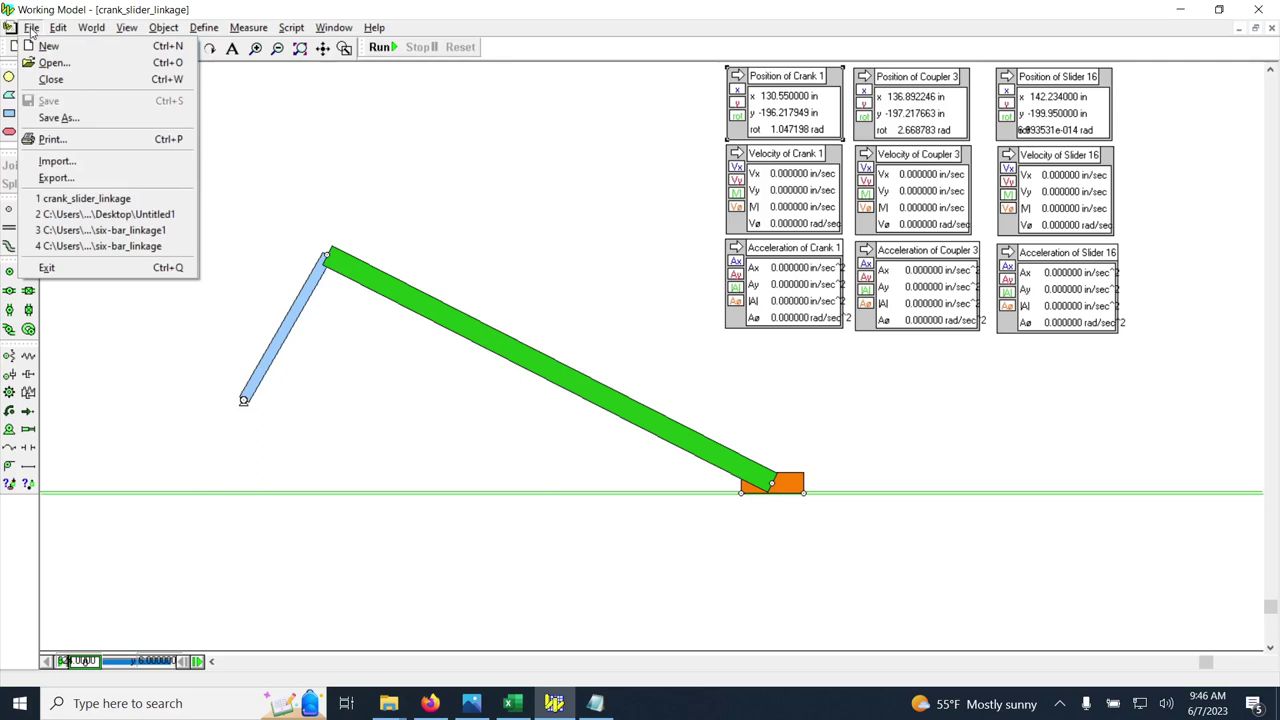
pyautogui.click(48, 180)
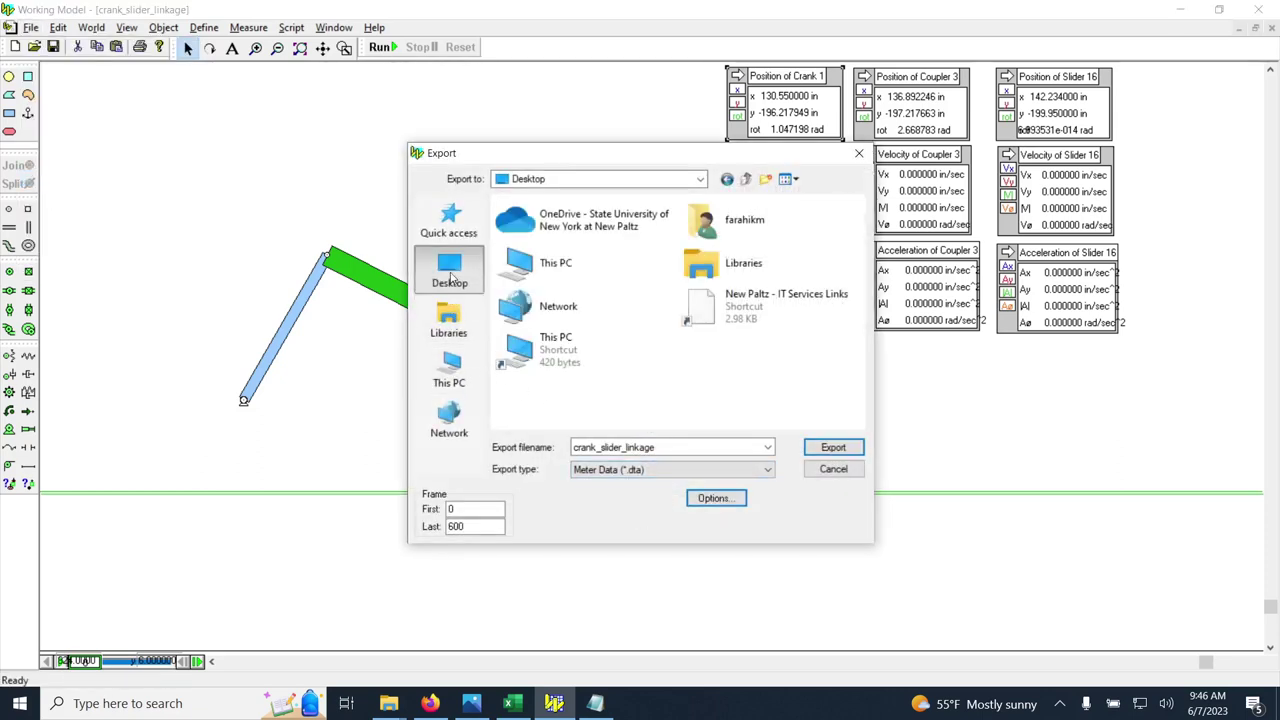
pyautogui.click(456, 318)
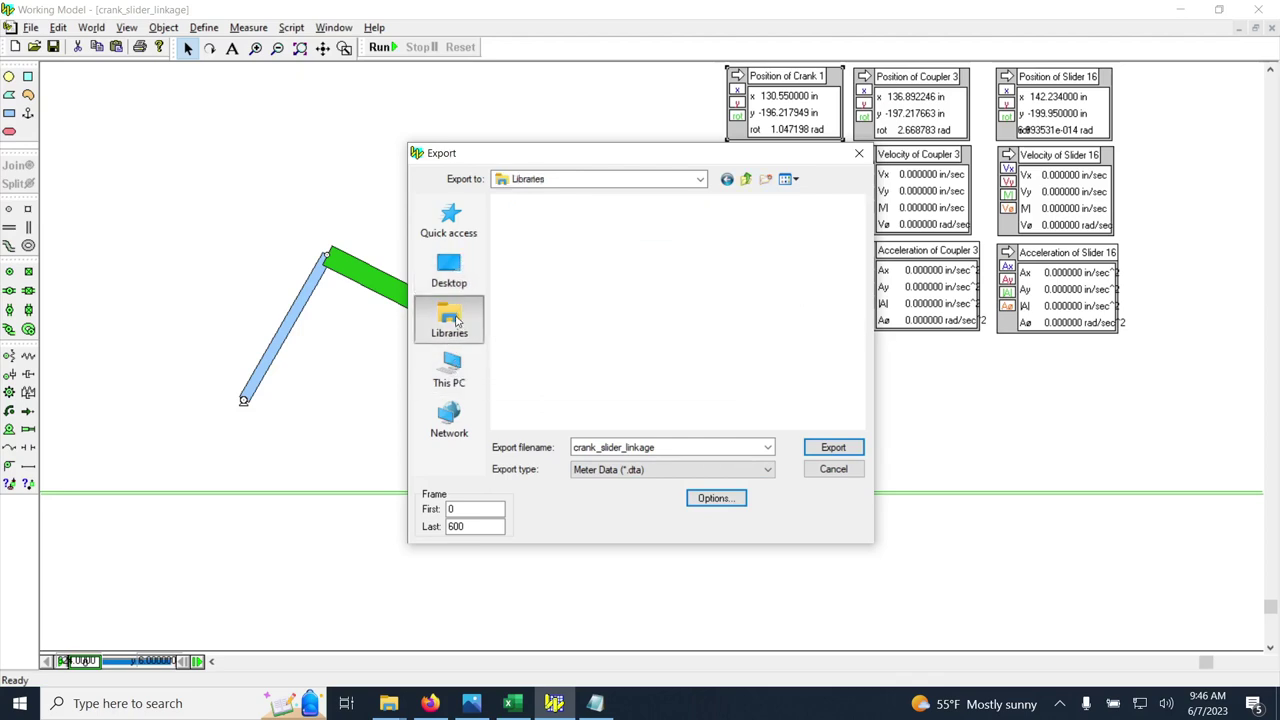
pyautogui.doubleClick(700, 220)
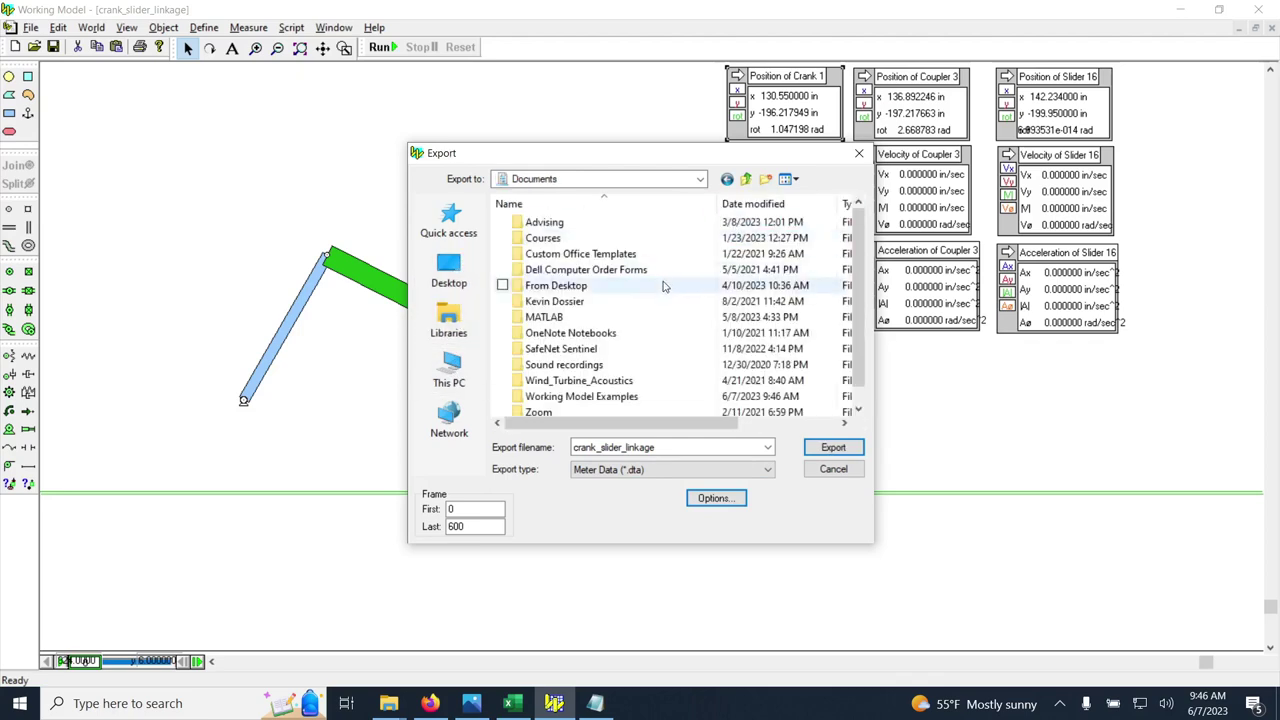
pyautogui.scroll(-1, 663, 287)
pyautogui.doubleClick(565, 382)
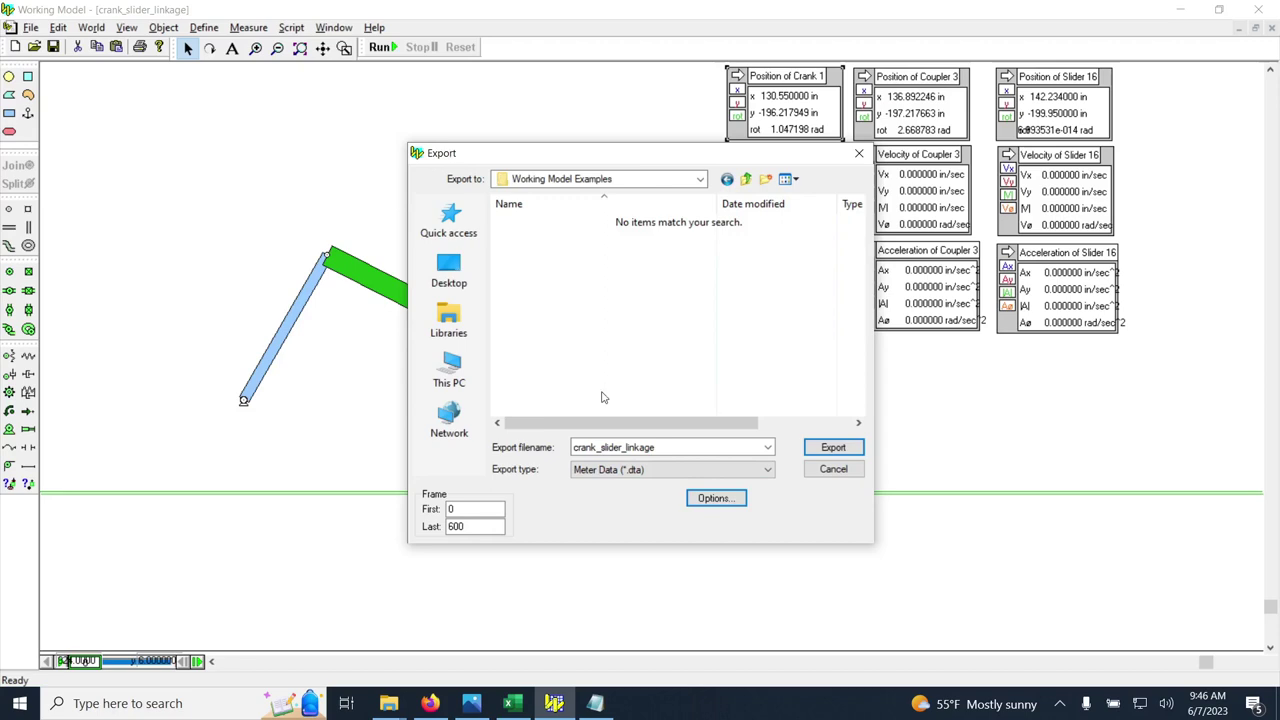
pyautogui.click(648, 470)
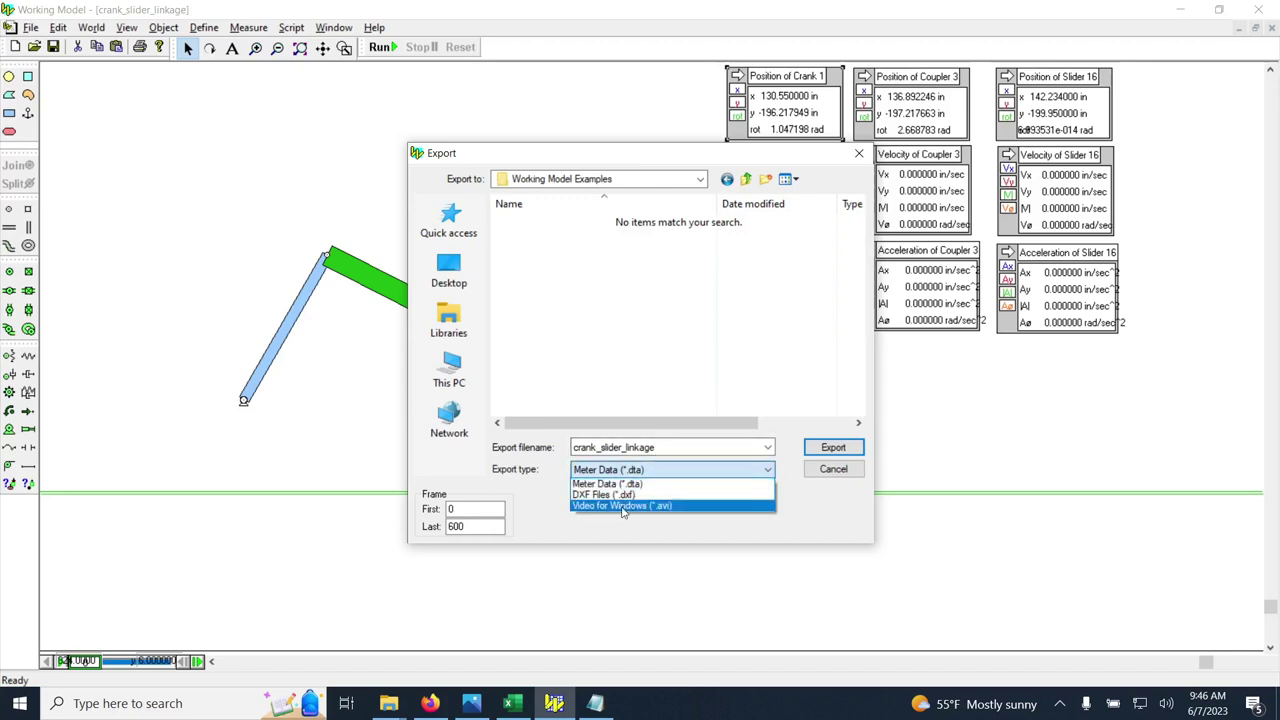
pyautogui.click(622, 506)
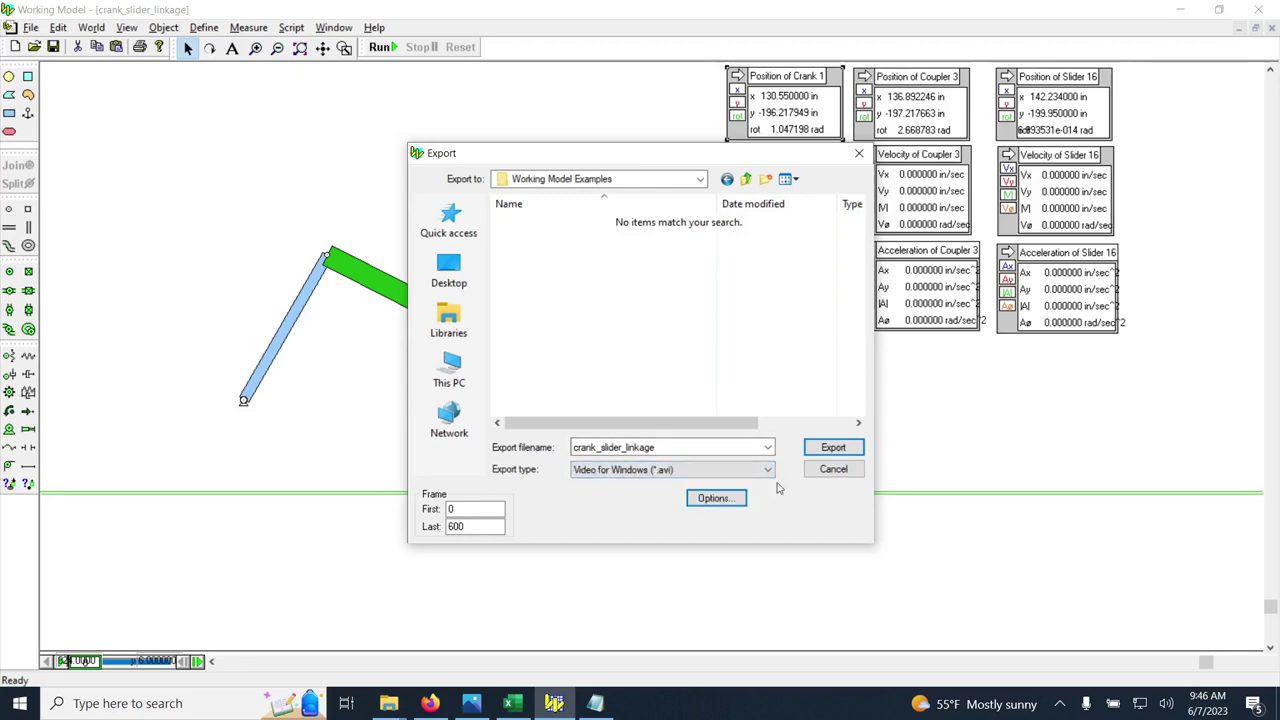
# - Export the crank_slider_linkage AVI video and bring up the Working Model Examples folder window
pyautogui.click(834, 448)
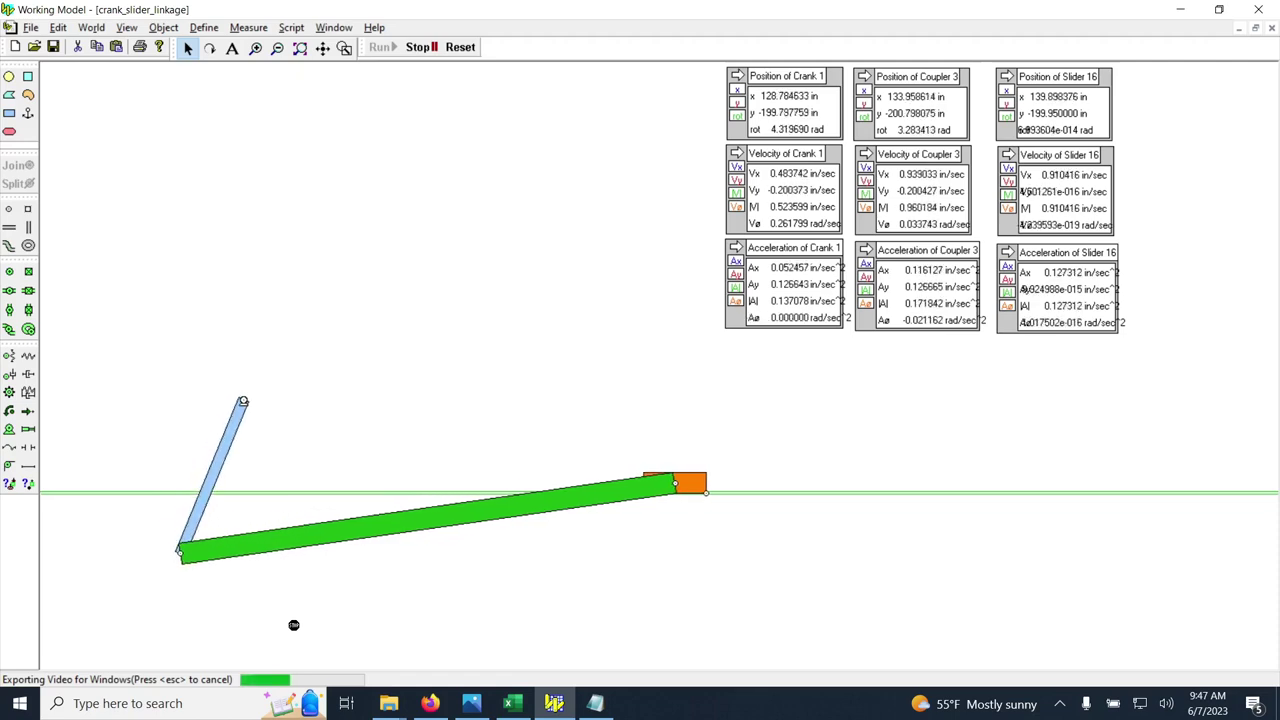
pyautogui.moveTo(392, 705)
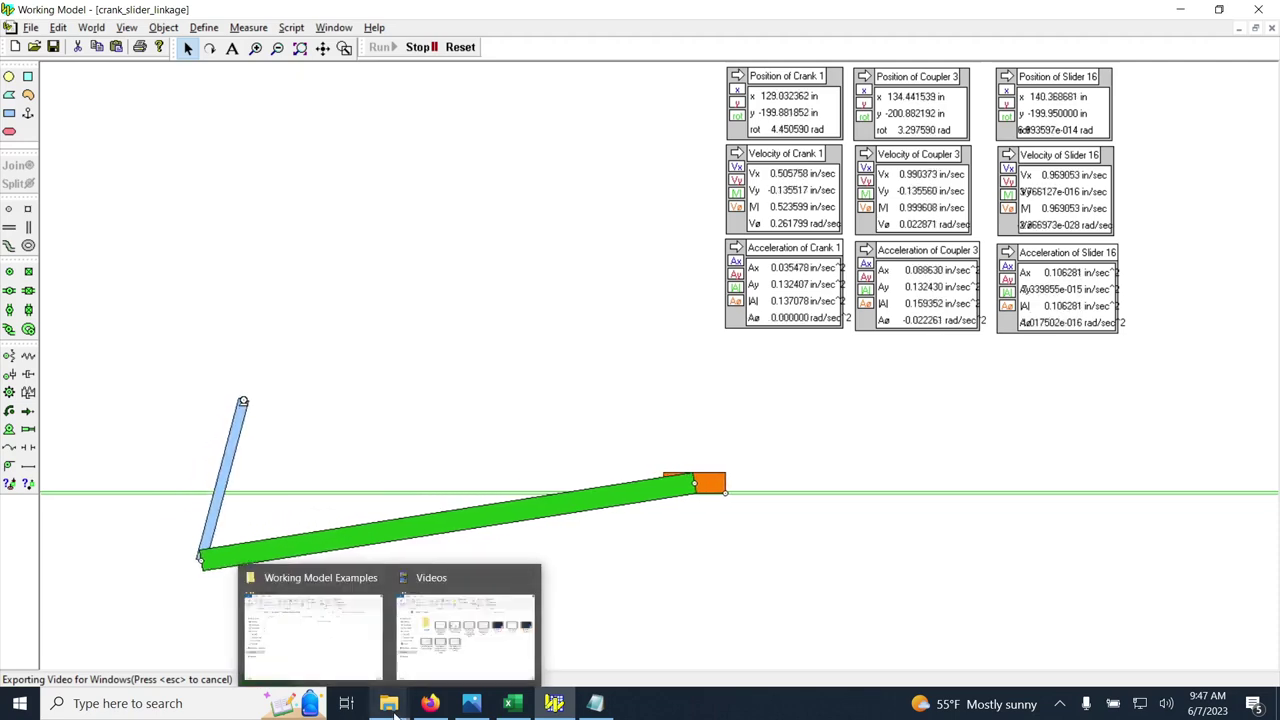
pyautogui.click(303, 615)
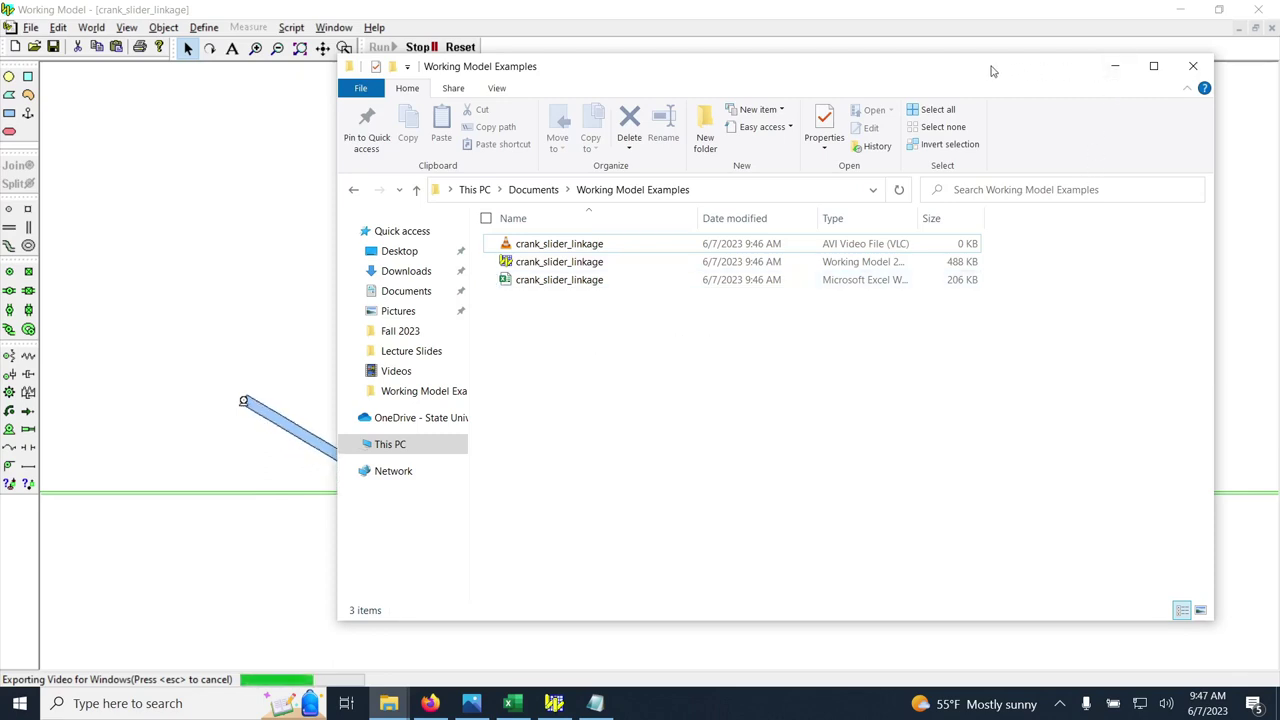
# - Move the Working Model Examples window aside and minimize it while the export finishes
pyautogui.moveTo(992, 71); pyautogui.dragTo(1022, 83)
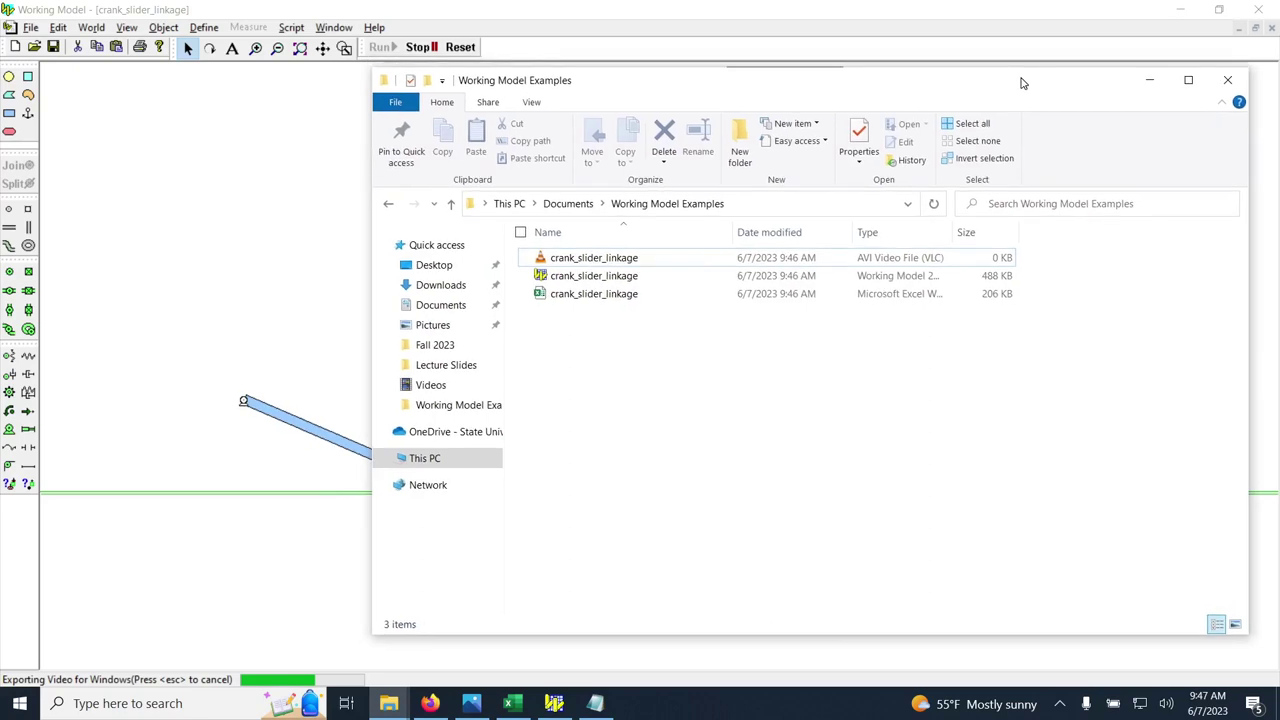
pyautogui.click(1150, 80)
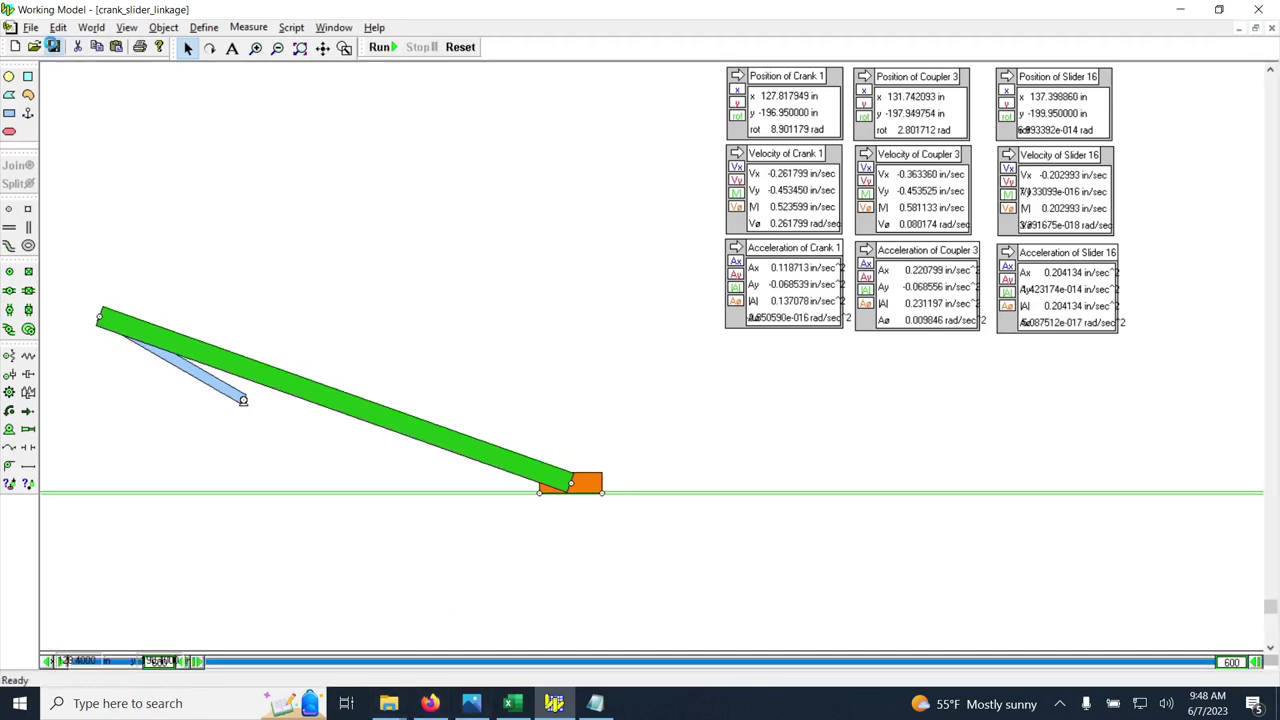
# - Reset the linkage, then open the 9,320 KB crank_slider_linkage AVI from Working Model Examples
pyautogui.click(462, 48)
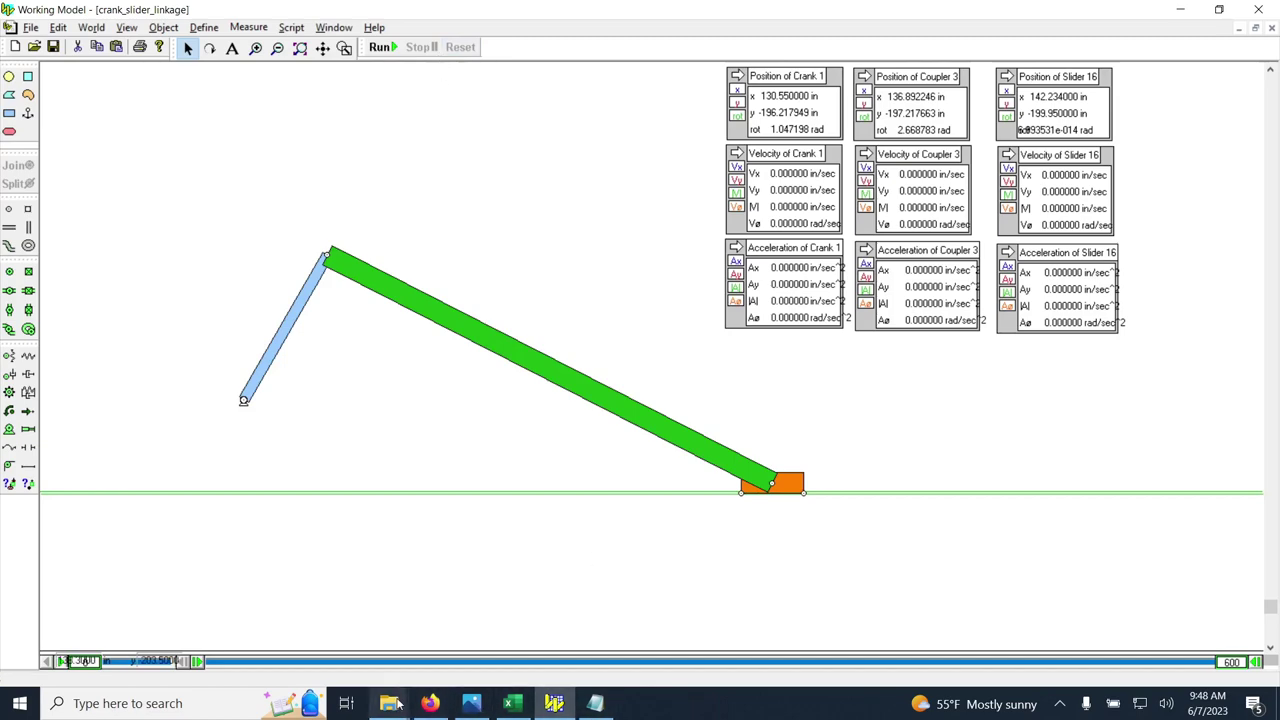
pyautogui.moveTo(389, 703)
pyautogui.click(358, 618)
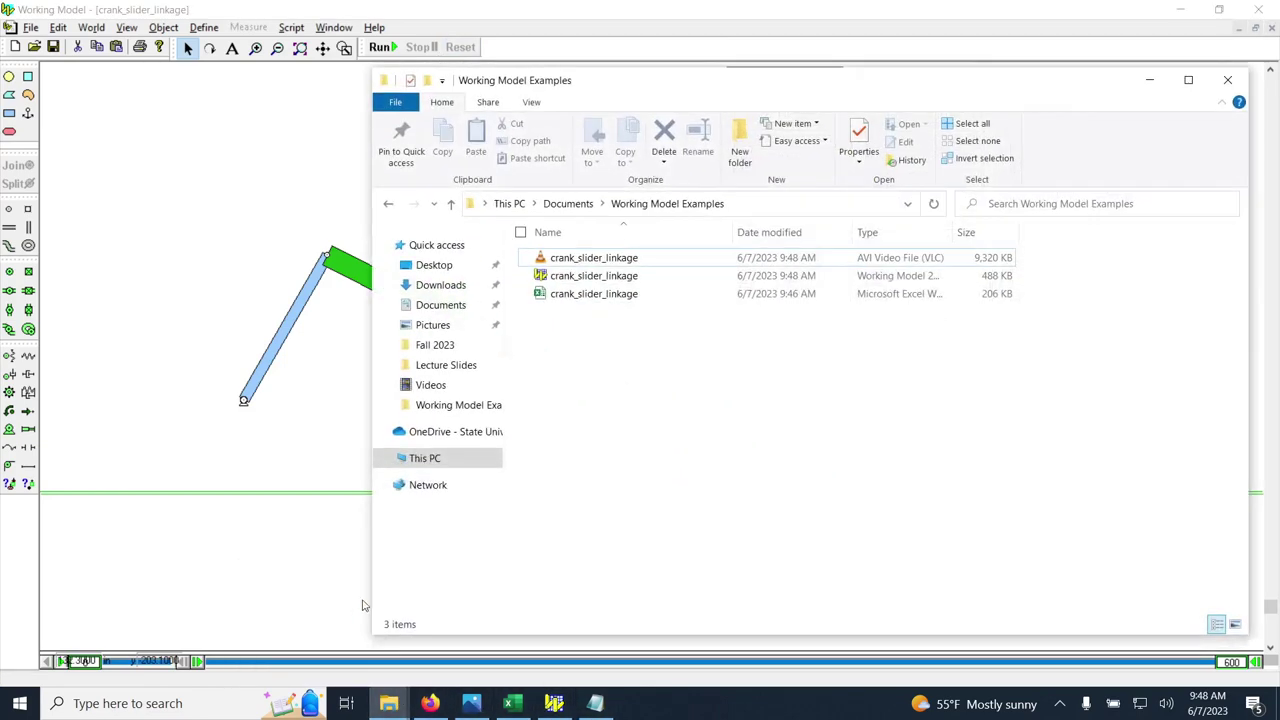
pyautogui.click(566, 258)
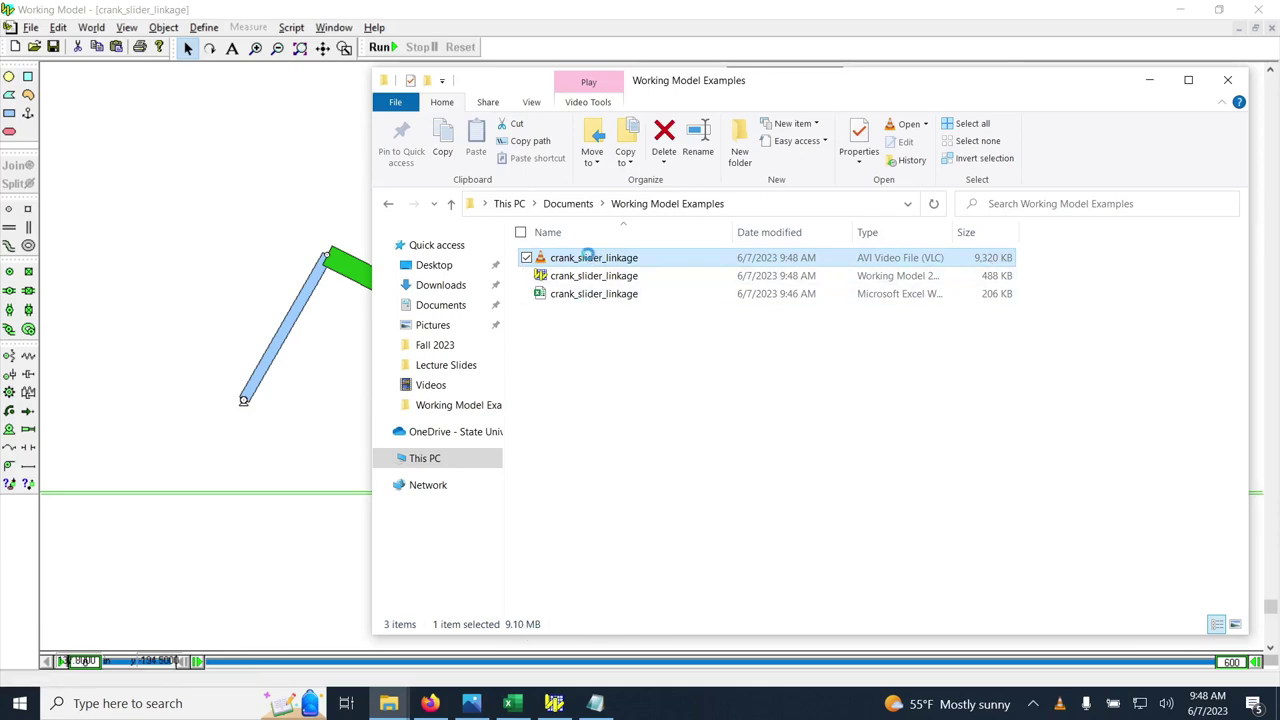
pyautogui.doubleClick(587, 257)
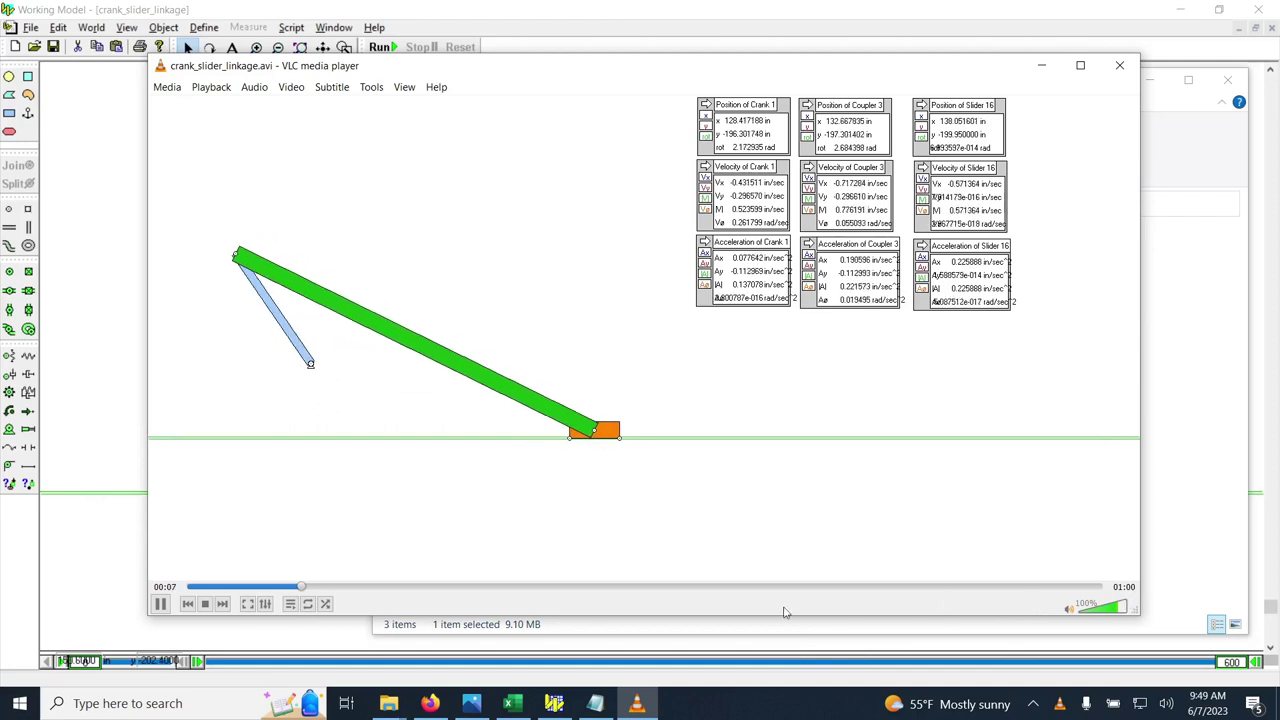
# - Skip the video ahead to about 27 and 44 seconds, then close VLC
pyautogui.click(599, 589)
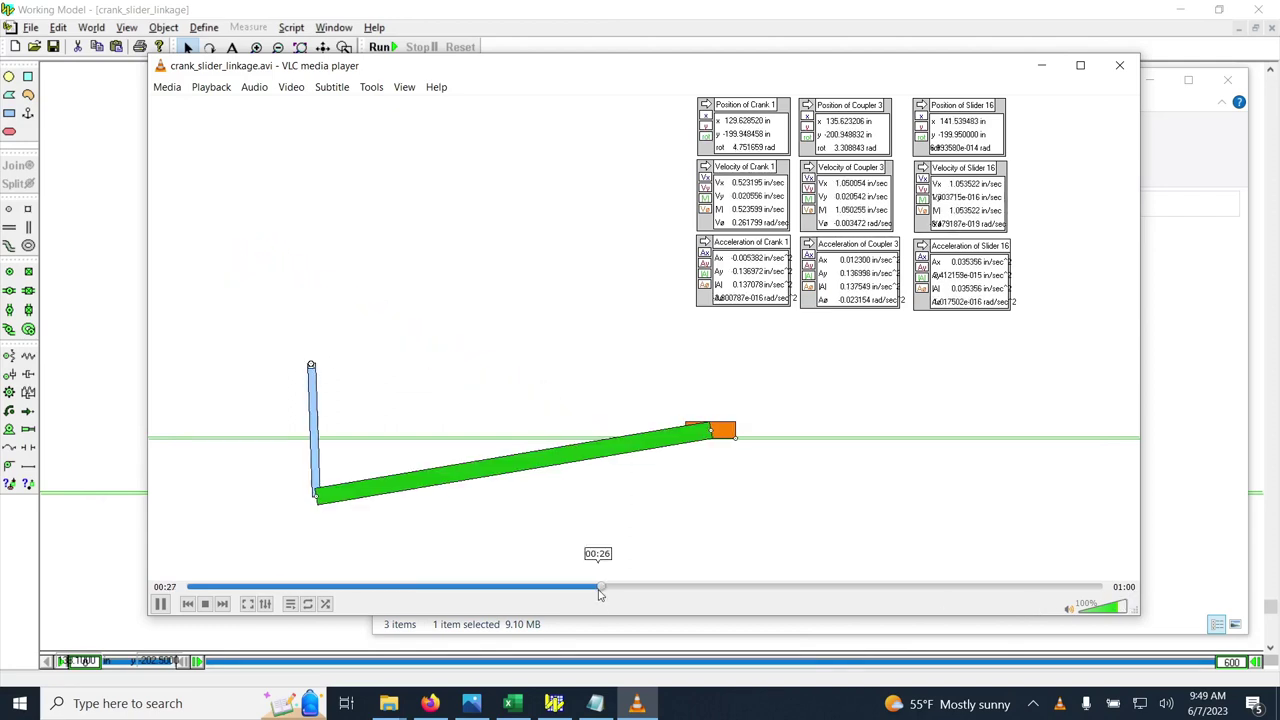
pyautogui.click(860, 588)
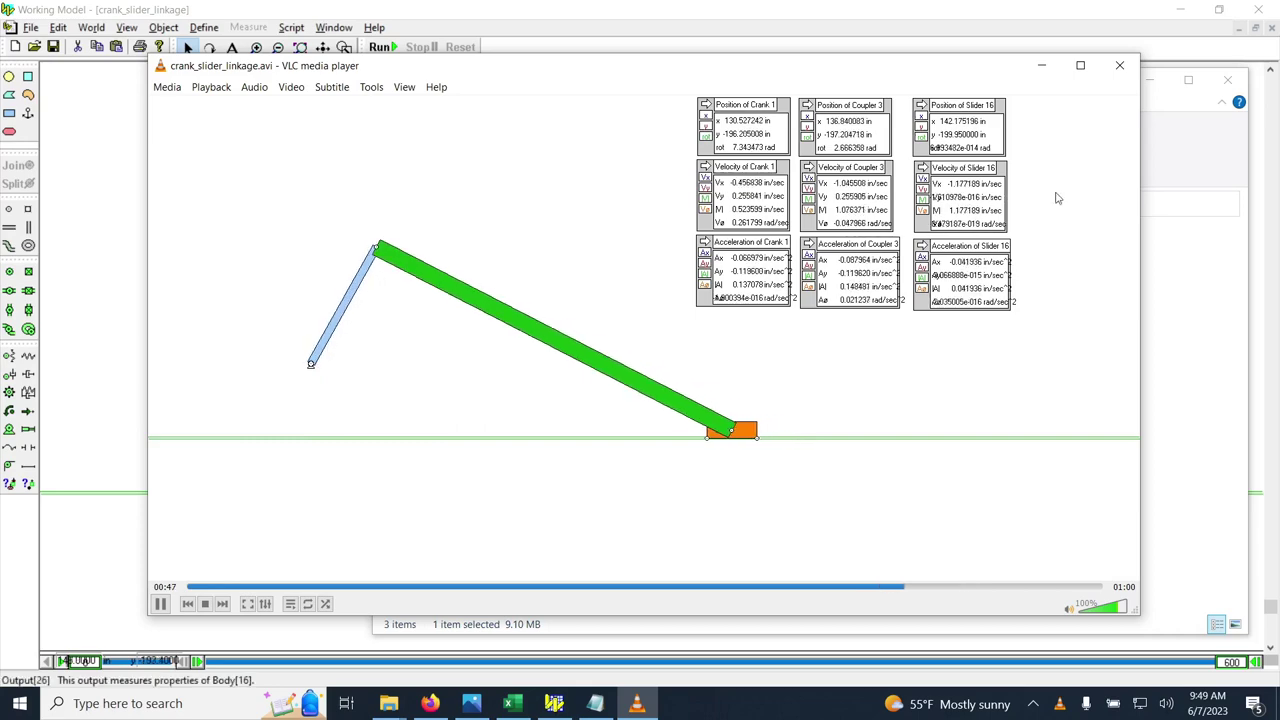
pyautogui.click(1119, 65)
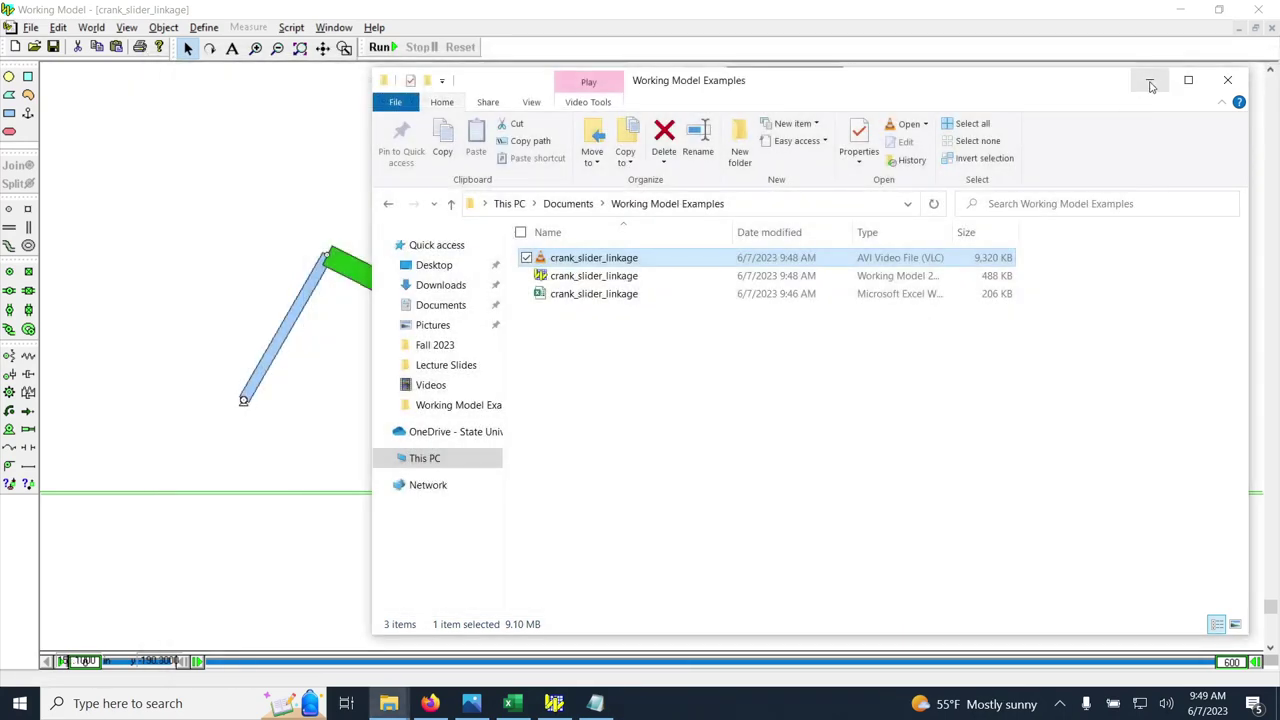
# - Minimize the Working Model Examples folder and bring the crank_slider_linkage workbook forward
pyautogui.click(1150, 80)
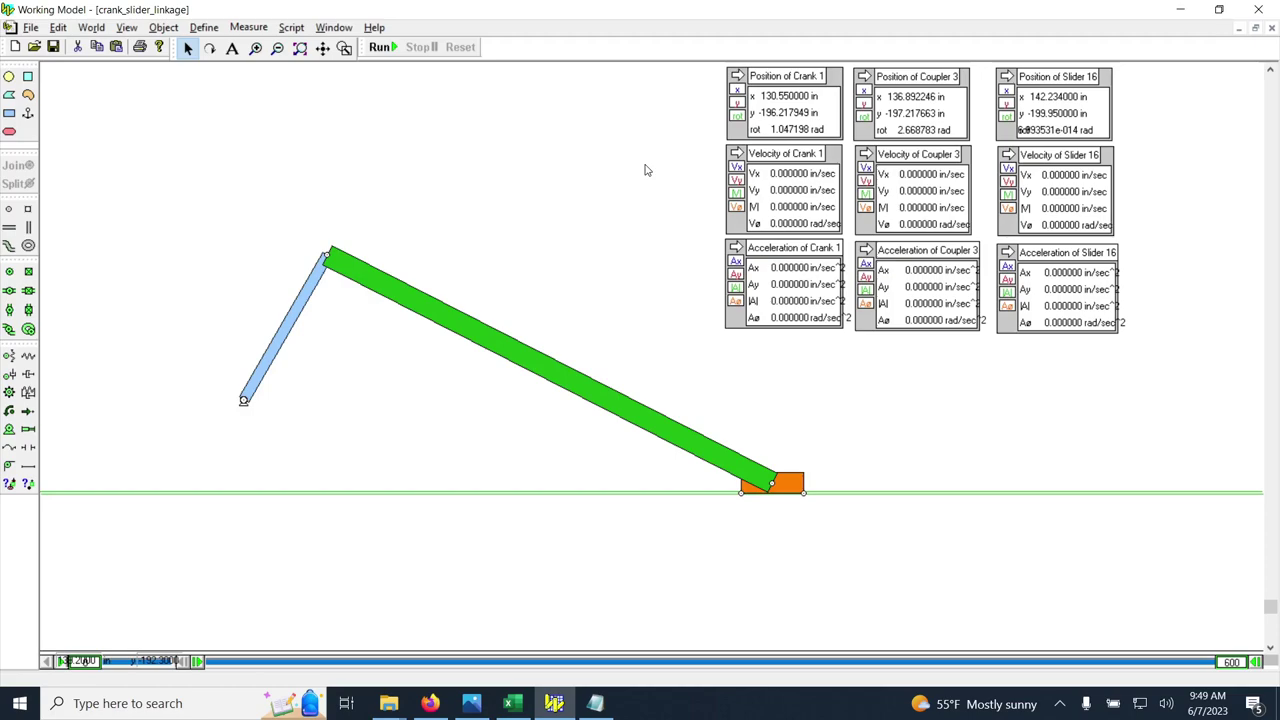
pyautogui.click(528, 704)
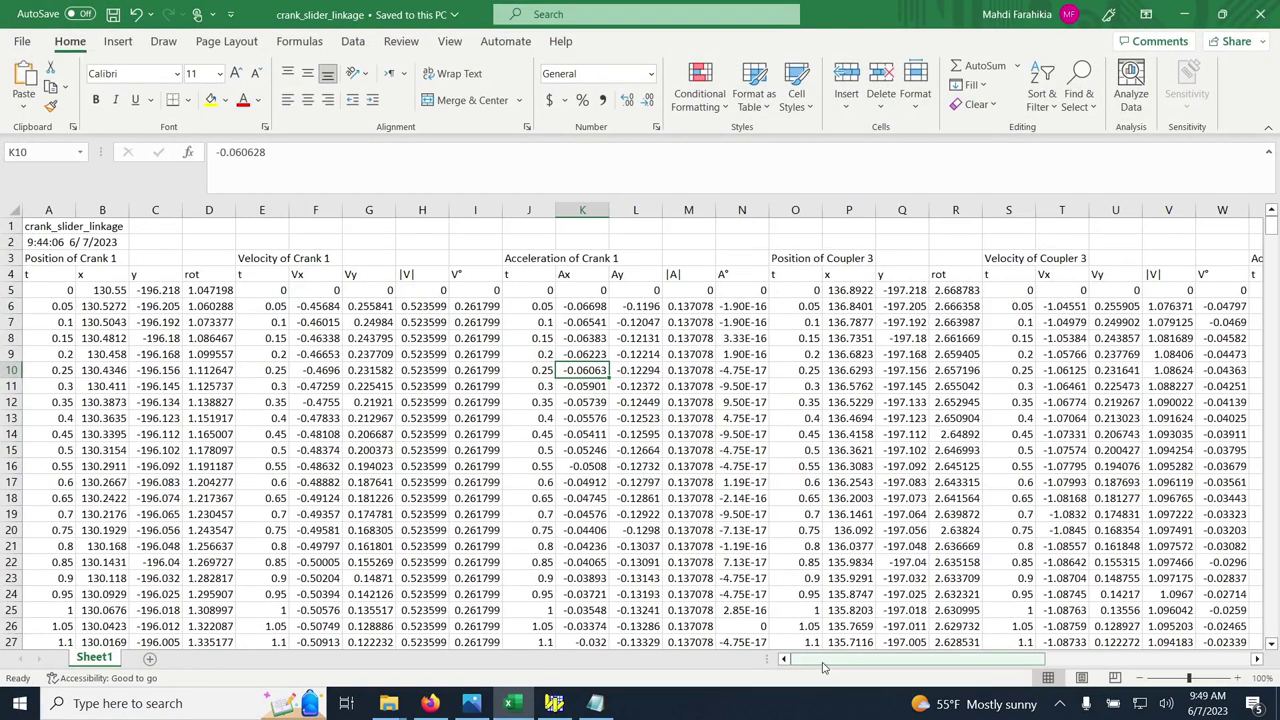